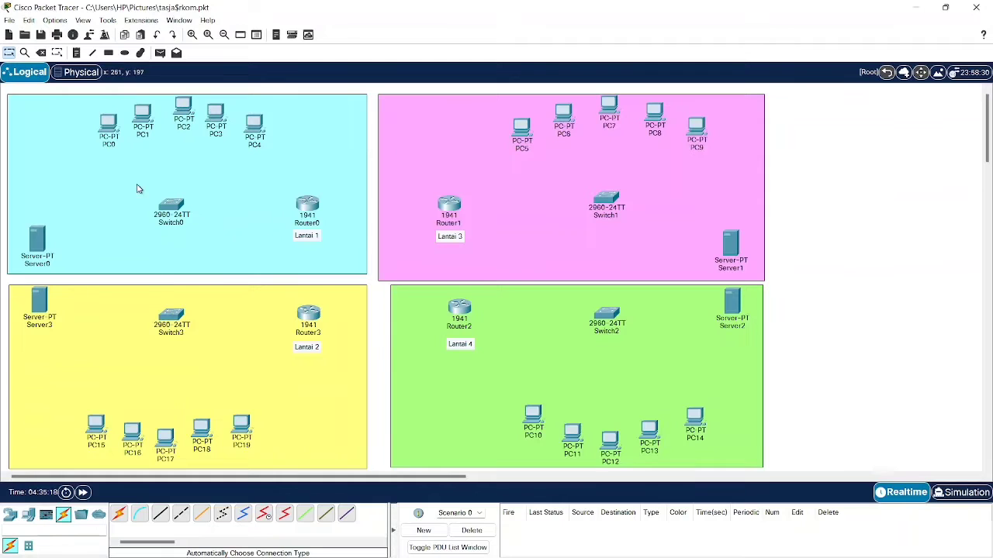
# - Power off Router0, install an HWIC-2T card in its first slot, and power it back on
pyautogui.click(308, 208)
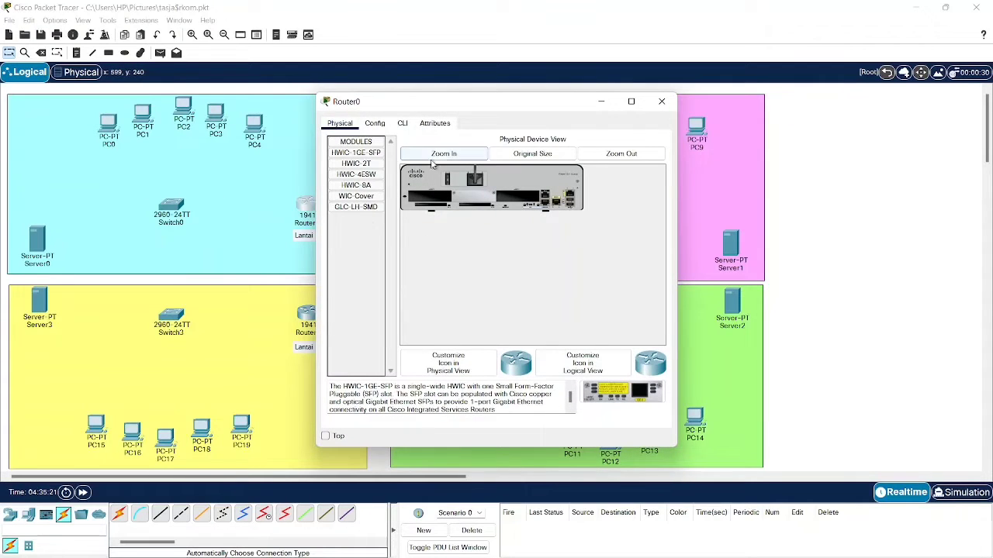
pyautogui.click(439, 154)
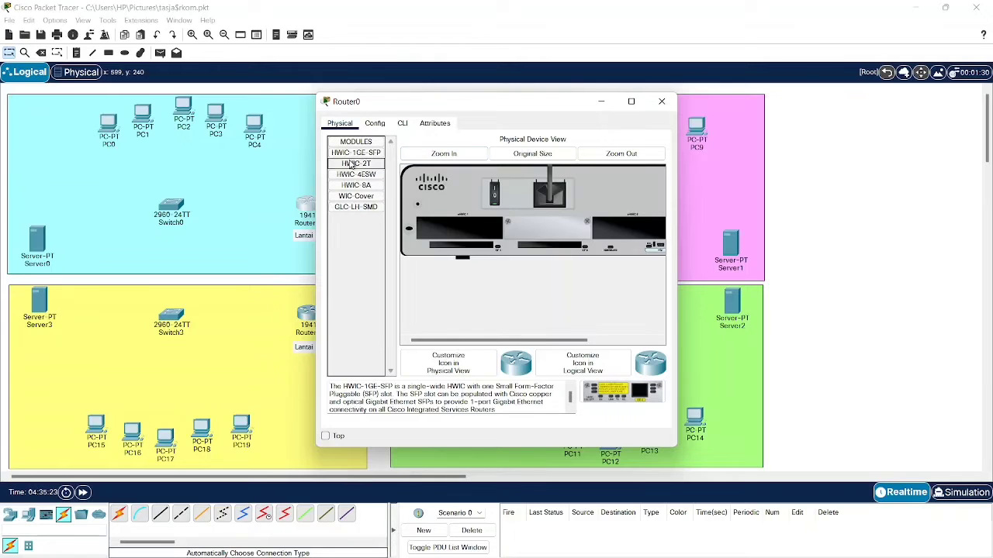
pyautogui.click(495, 194)
pyautogui.moveTo(356, 163); pyautogui.dragTo(459, 230)
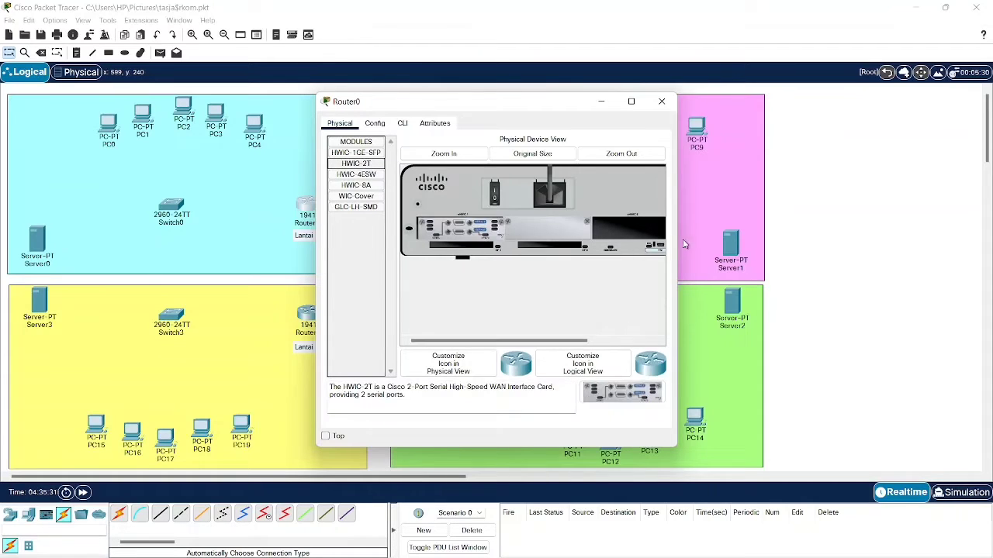
pyautogui.click(497, 204)
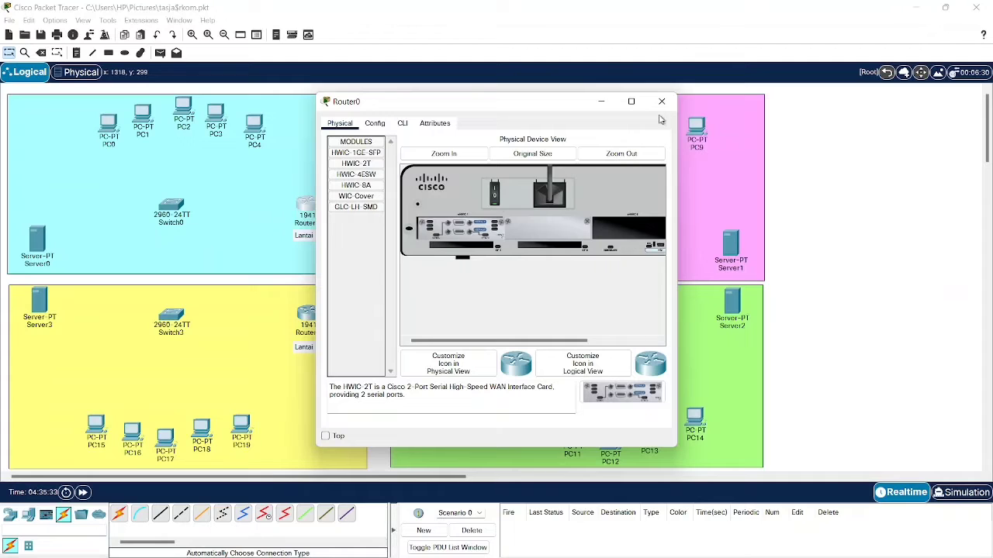
pyautogui.click(662, 102)
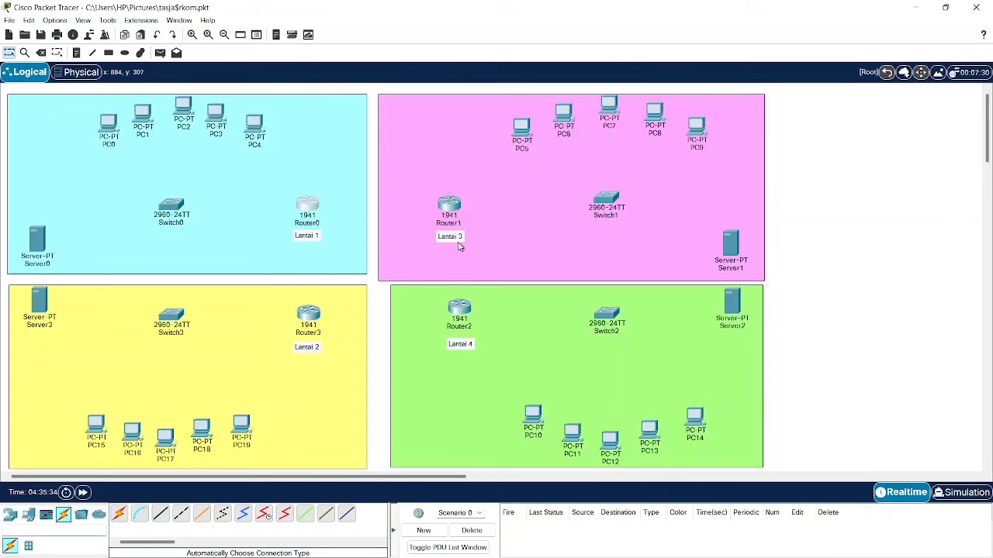
# - Install an HWIC-2T card in Router1's empty slot and power it back on
pyautogui.click(452, 206)
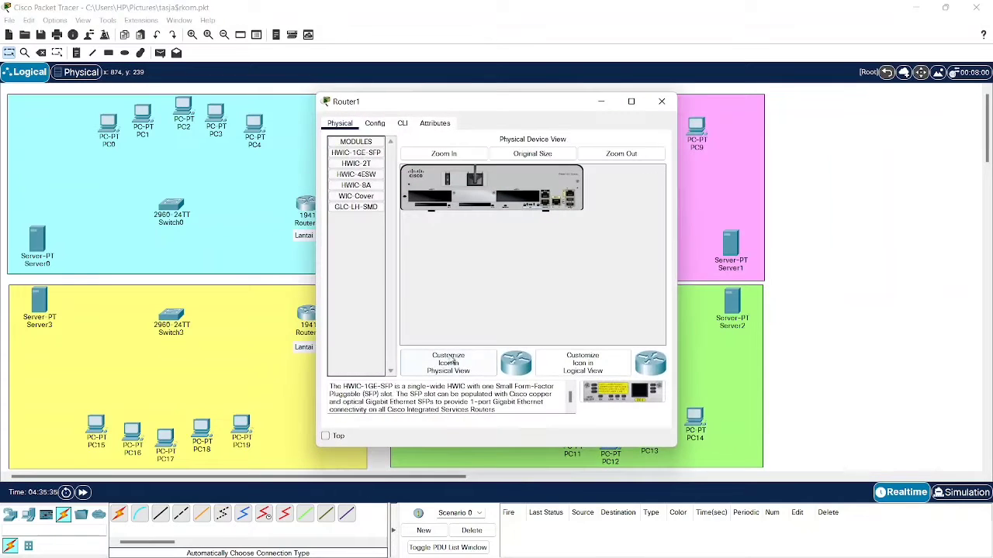
pyautogui.click(432, 153)
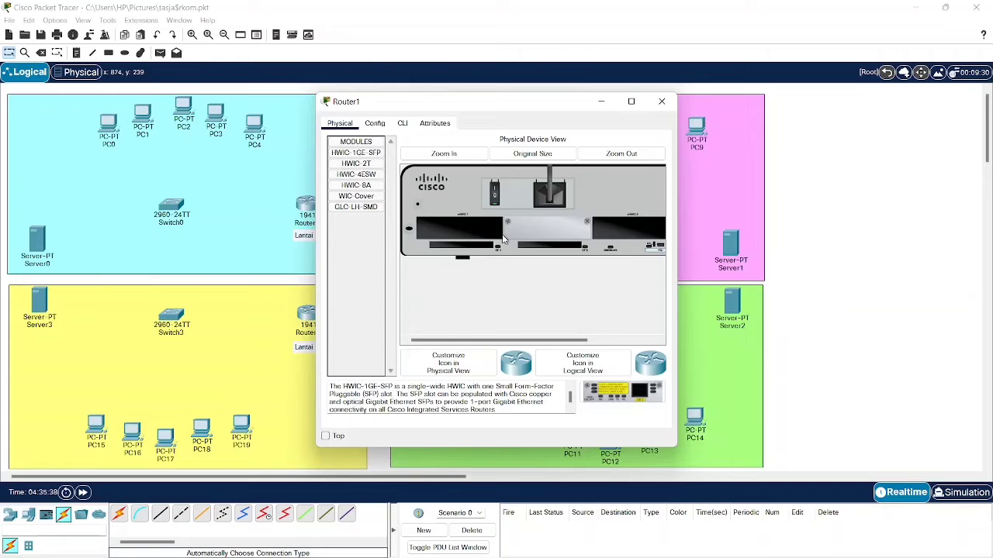
pyautogui.moveTo(356, 164); pyautogui.dragTo(448, 221)
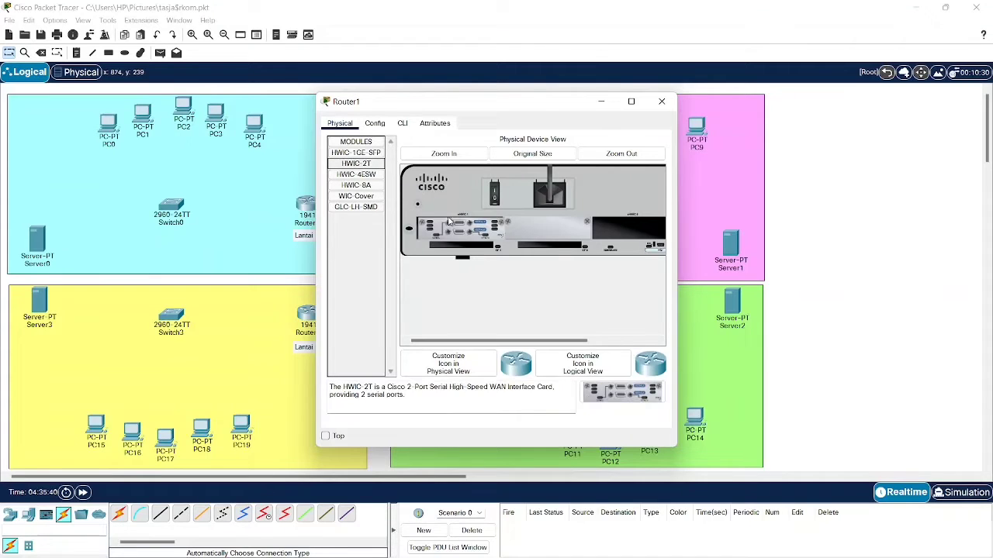
pyautogui.click(495, 194)
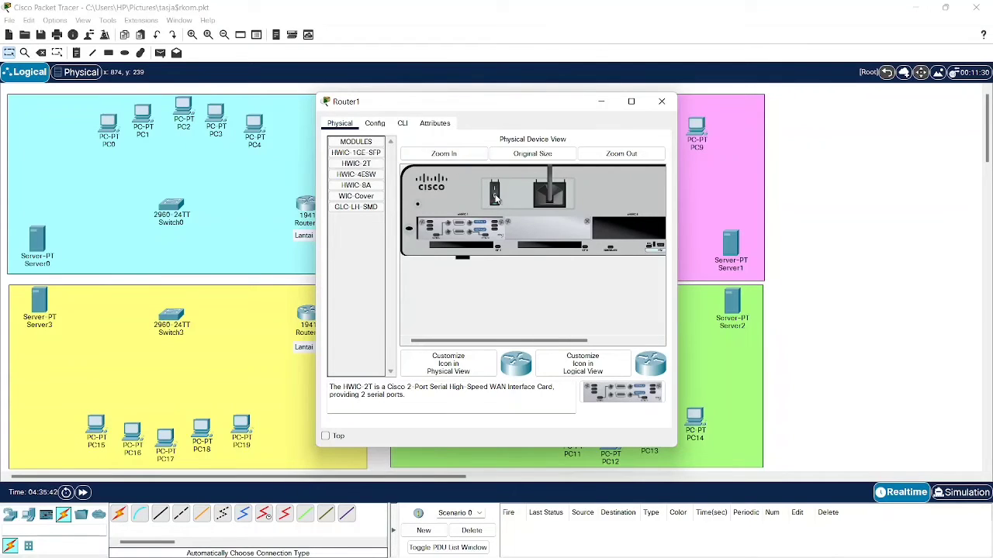
pyautogui.click(662, 102)
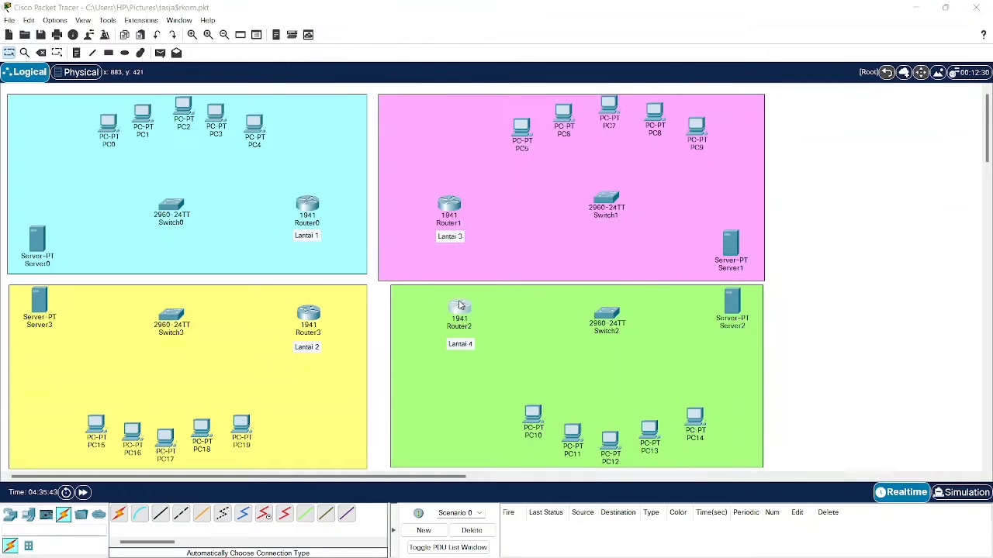
# - Add an HWIC-2T card to Router2's first slot
pyautogui.click(459, 308)
pyautogui.click(443, 152)
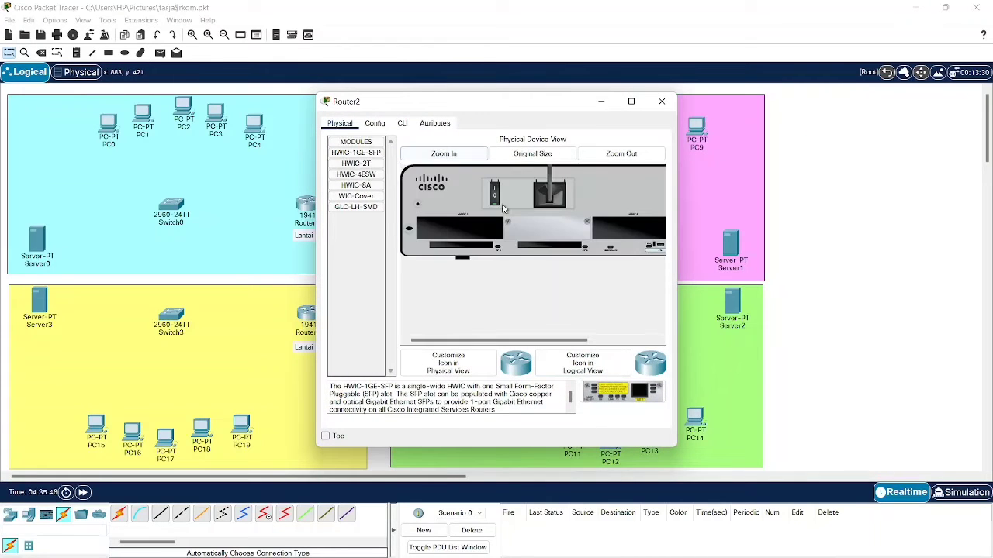
pyautogui.moveTo(364, 163); pyautogui.dragTo(455, 222)
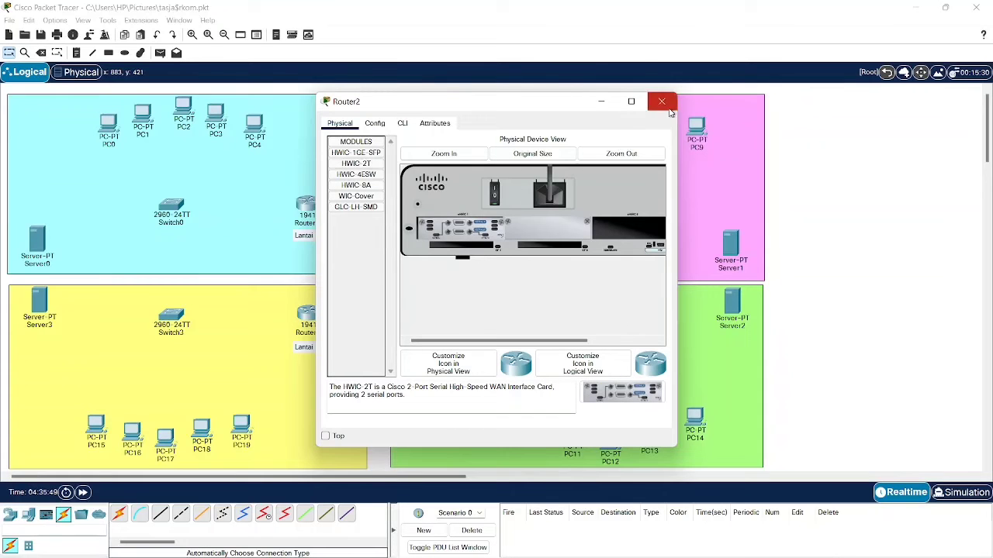
pyautogui.click(662, 101)
# - Add an HWIC-2T card to Router3's left slot
pyautogui.click(318, 321)
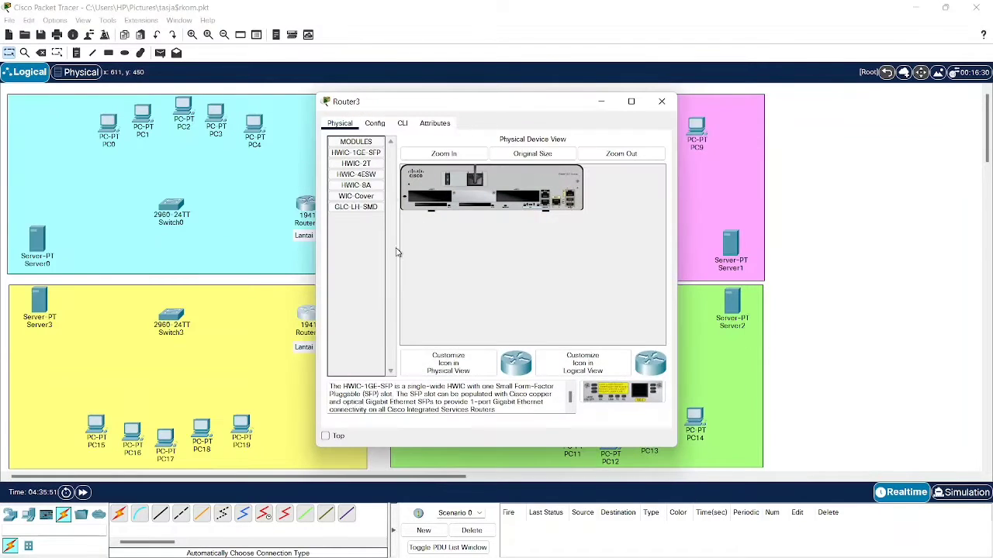
pyautogui.click(456, 154)
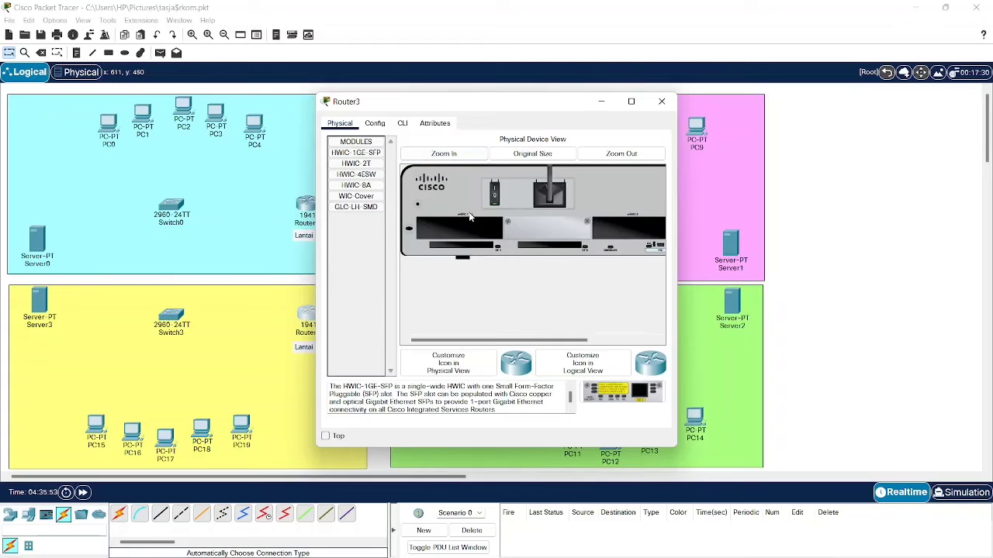
pyautogui.moveTo(356, 164); pyautogui.dragTo(461, 228)
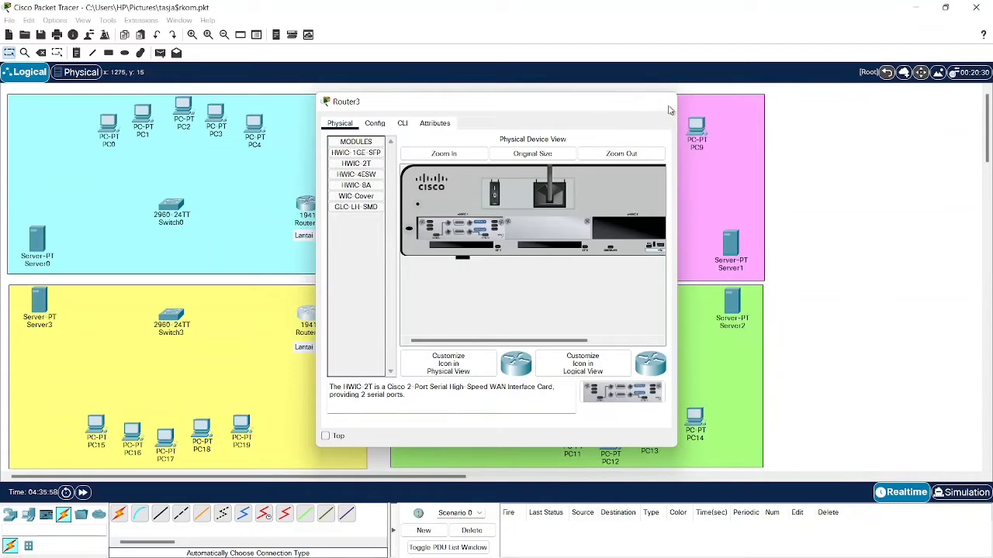
pyautogui.click(662, 101)
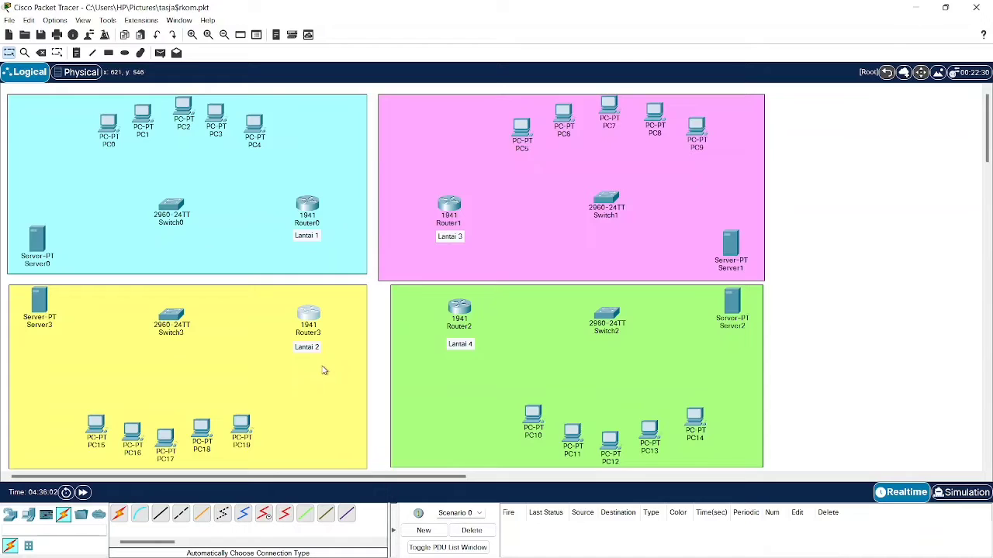
# - Remove the stray cable drawn between Switch3 and Router3
pyautogui.click(121, 514)
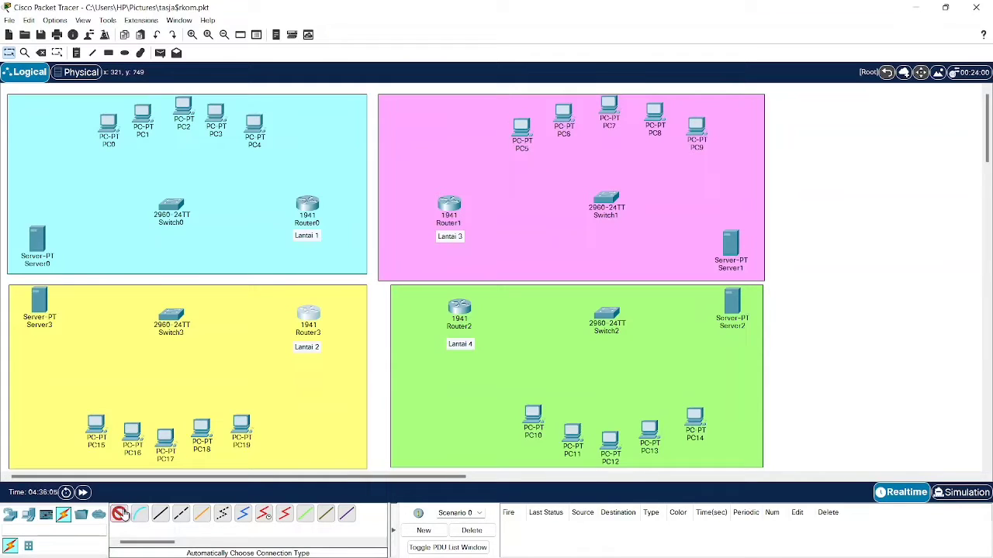
pyautogui.click(311, 321)
pyautogui.click(169, 318)
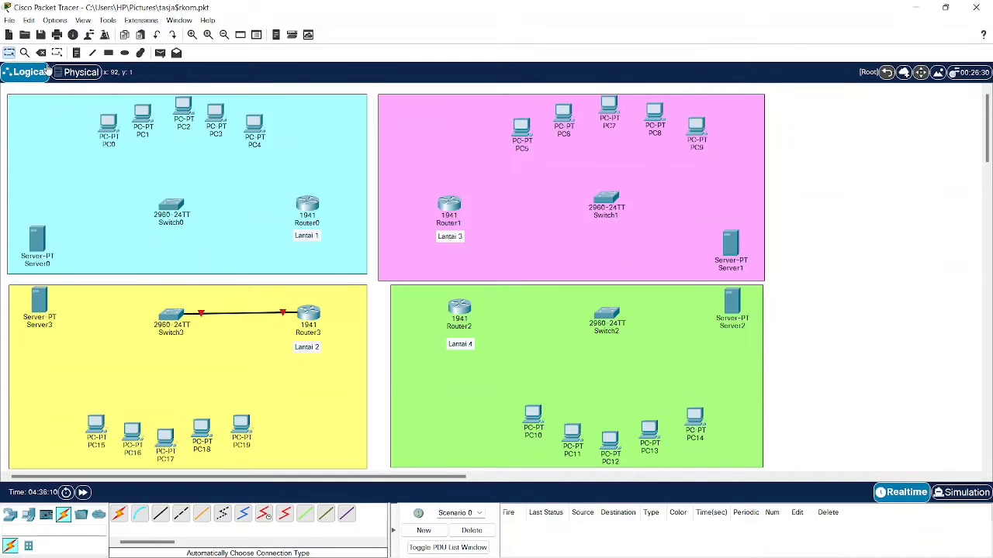
pyautogui.click(41, 52)
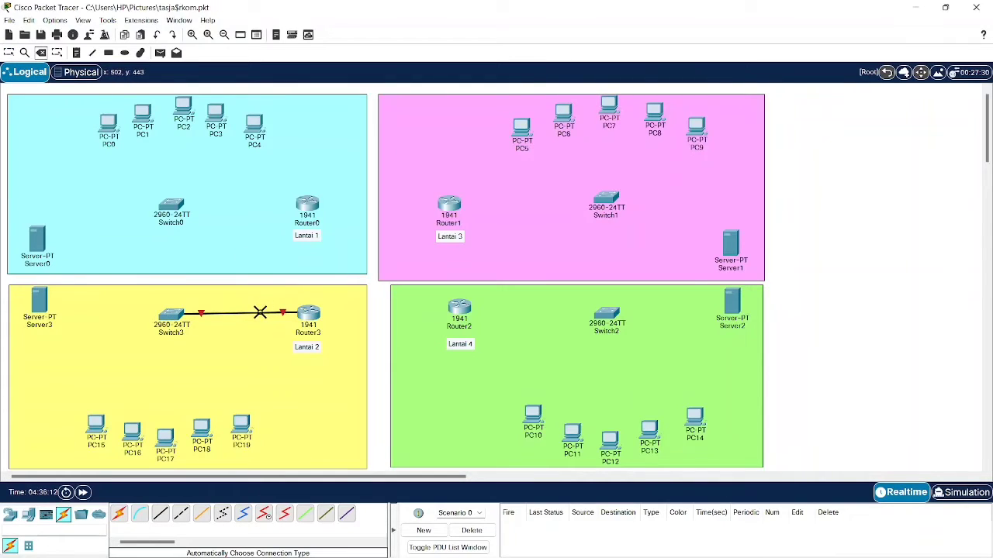
pyautogui.click(260, 313)
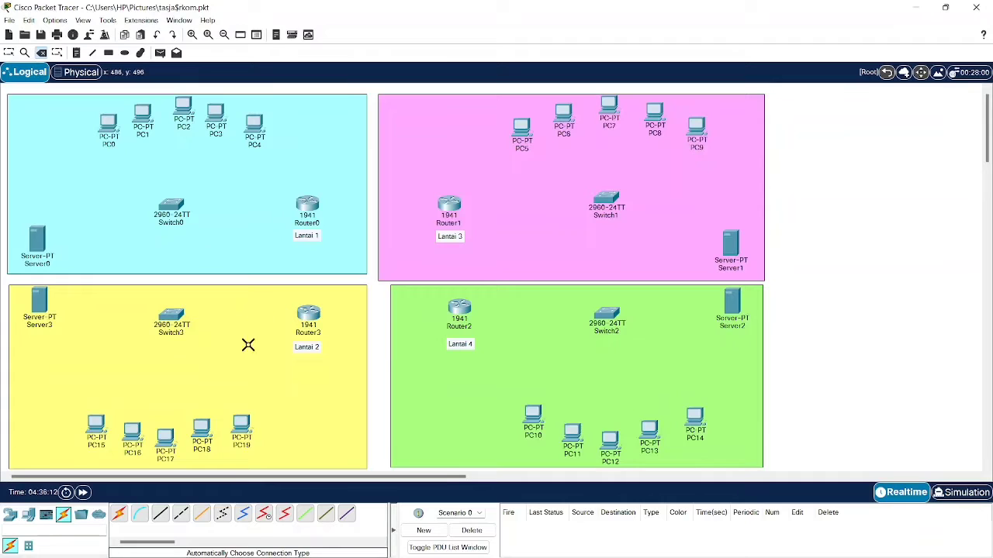
# - Cable Switch0 to Router0 and to Server0 with auto-typed connections
pyautogui.click(119, 515)
pyautogui.click(314, 207)
pyautogui.click(171, 210)
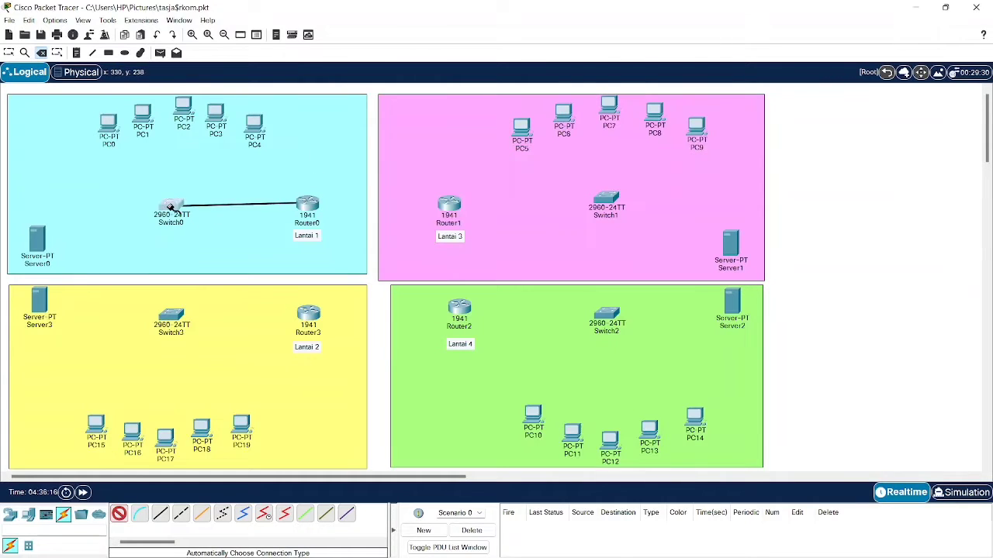
pyautogui.click(120, 519)
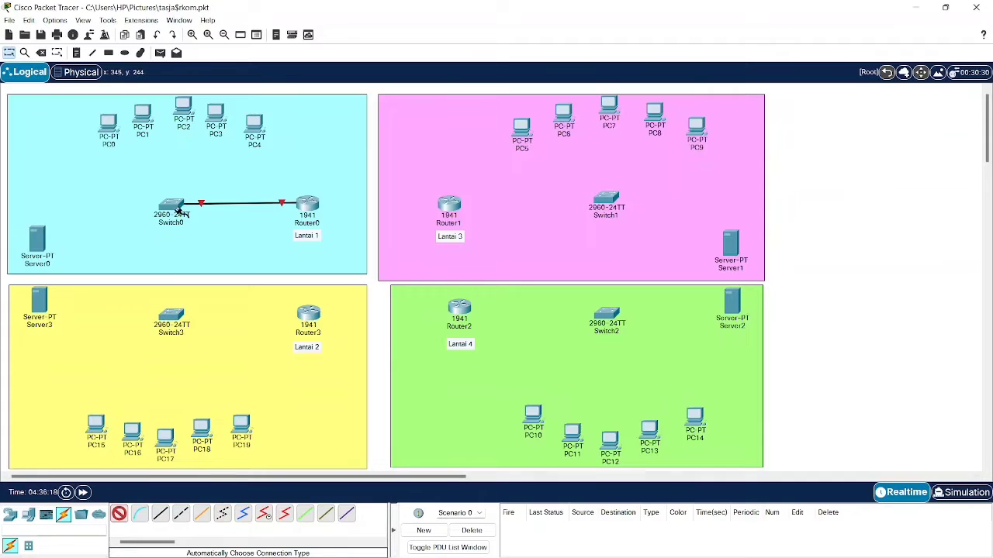
pyautogui.click(179, 211)
pyautogui.click(36, 241)
# - Cable Switch0 to each of PC0, PC1, PC2, PC3 and PC4
pyautogui.click(120, 513)
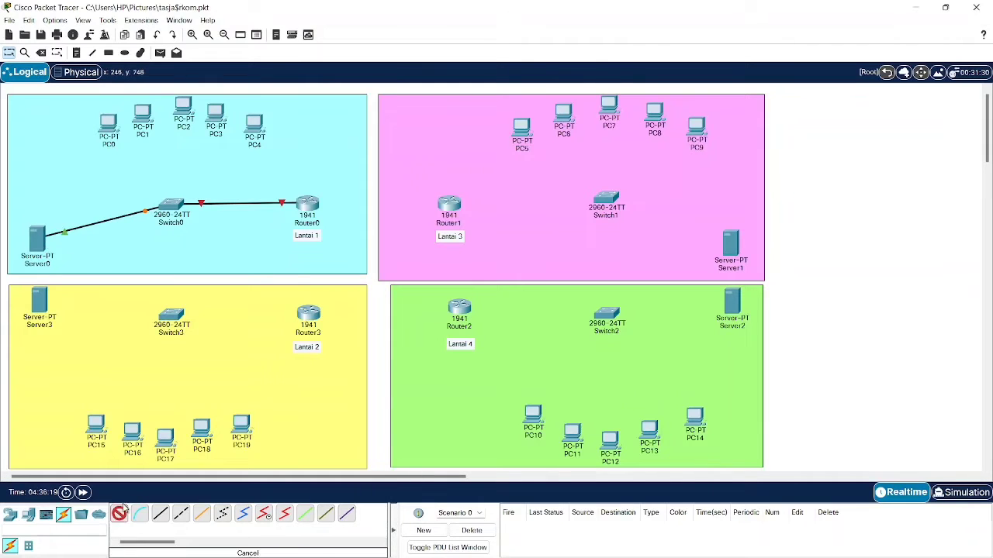
pyautogui.click(177, 213)
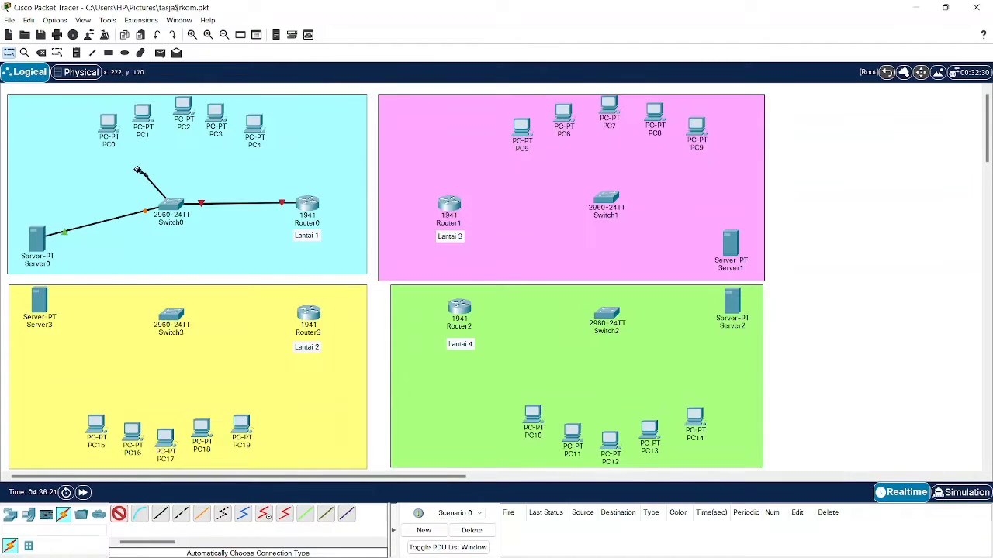
pyautogui.click(111, 125)
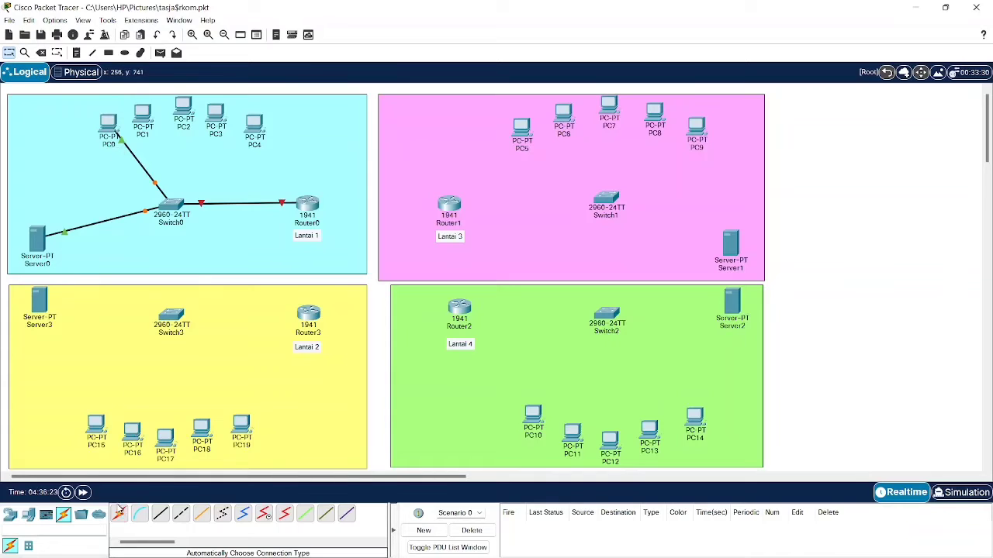
pyautogui.click(120, 513)
pyautogui.click(177, 214)
pyautogui.click(143, 116)
pyautogui.click(121, 513)
pyautogui.click(167, 211)
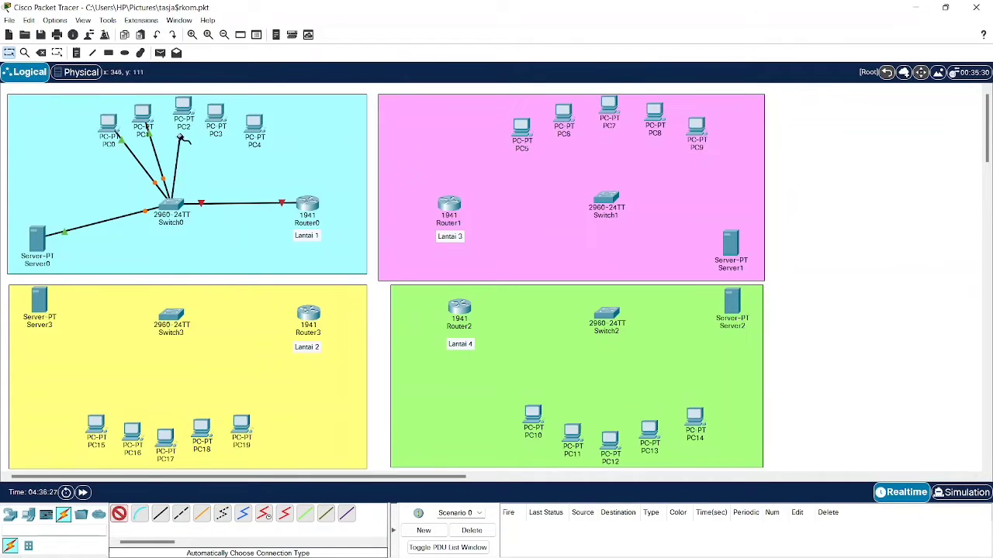
pyautogui.click(183, 109)
pyautogui.click(120, 513)
pyautogui.click(183, 204)
pyautogui.click(217, 112)
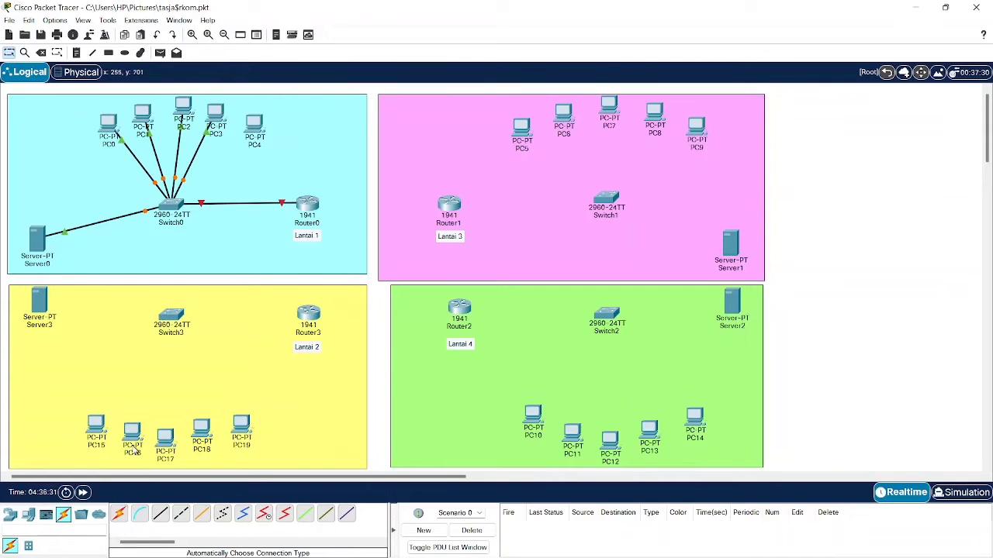
pyautogui.click(118, 514)
pyautogui.click(172, 207)
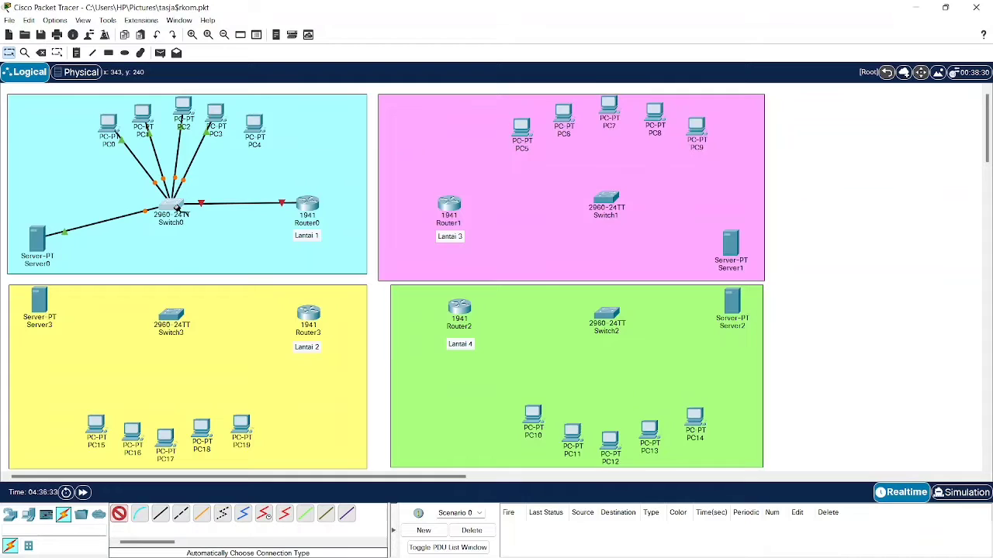
pyautogui.click(255, 130)
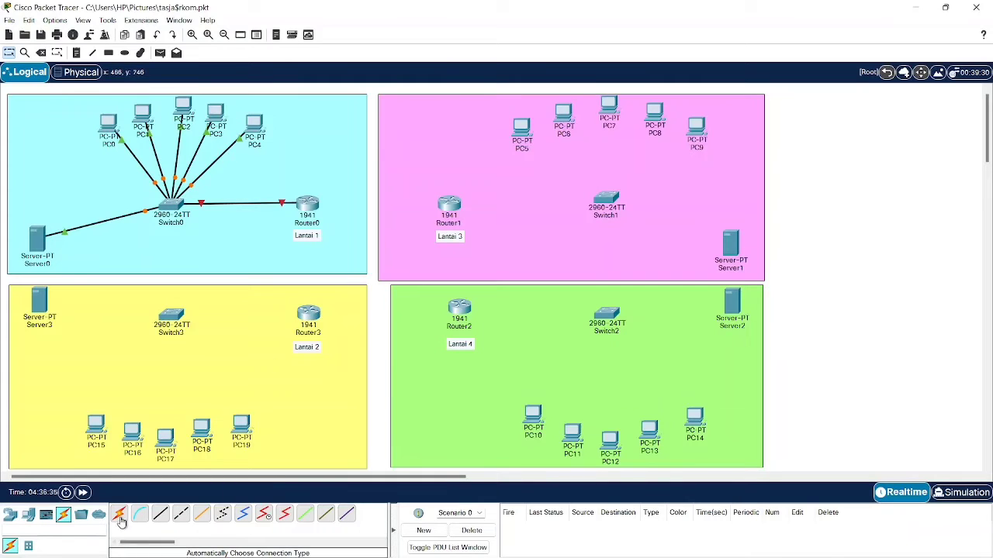
# - Cable Switch1 to Router1 and to Server1 with auto-typed connections
pyautogui.click(120, 517)
pyautogui.click(450, 203)
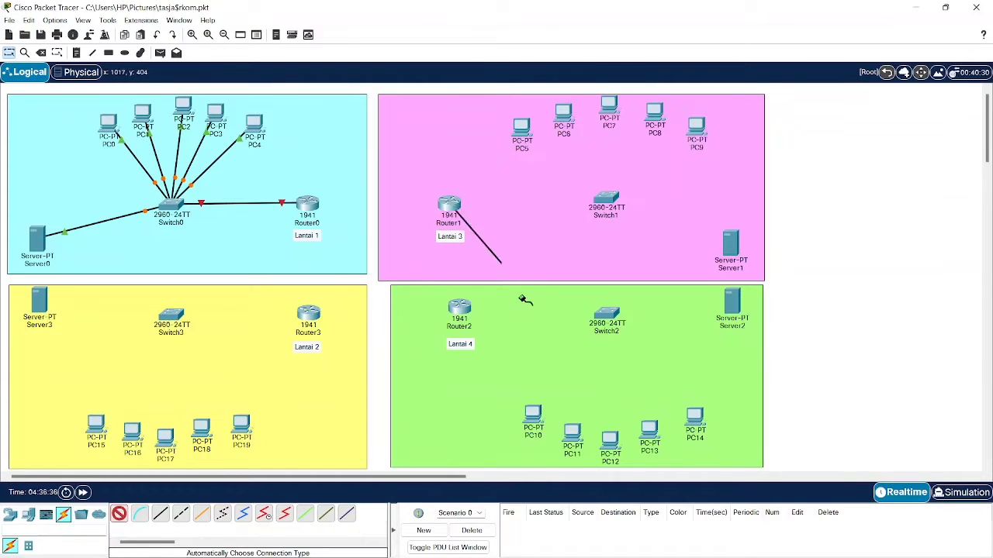
pyautogui.click(604, 199)
pyautogui.click(118, 516)
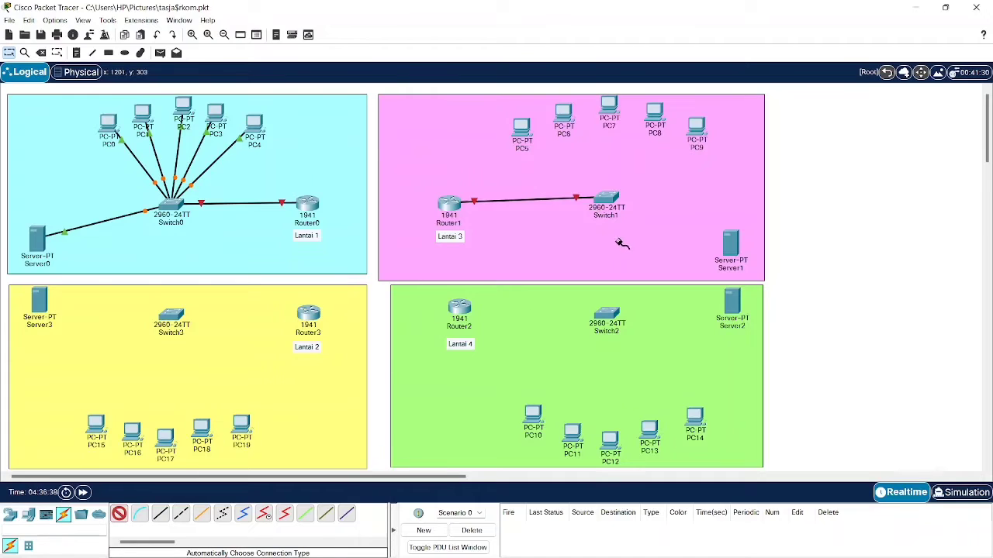
pyautogui.click(612, 198)
pyautogui.click(729, 242)
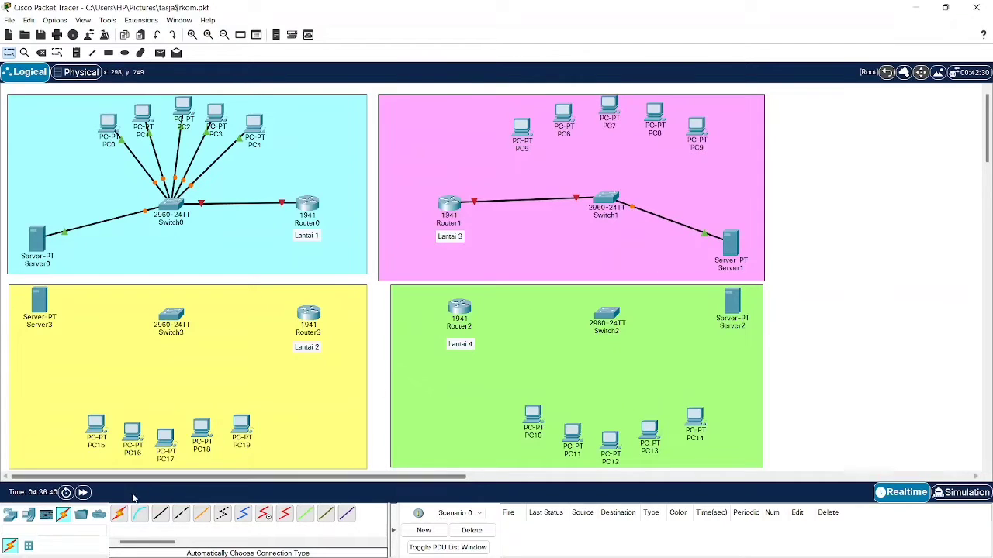
# - Cable Switch1 to each of PC5, PC6, PC7, PC8 and PC9
pyautogui.click(120, 515)
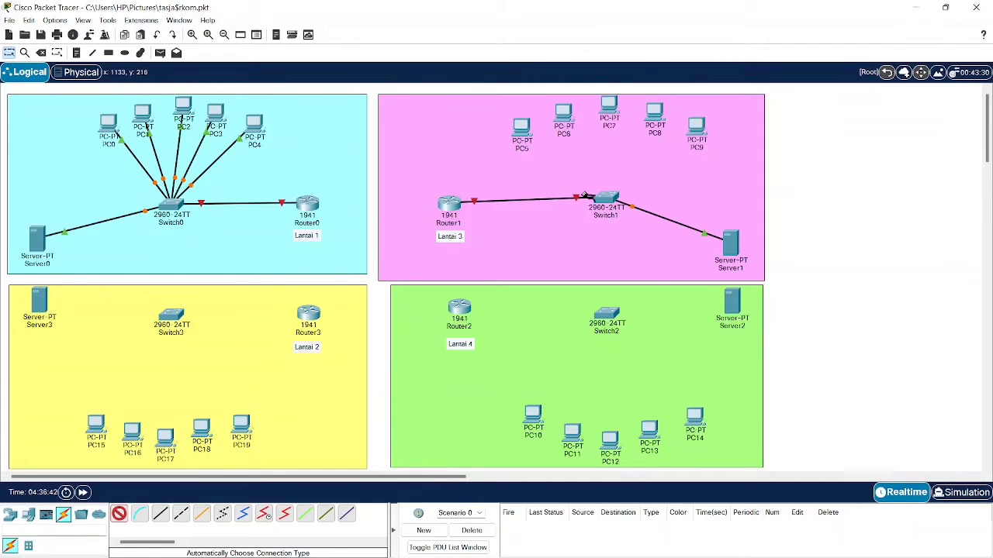
pyautogui.click(587, 196)
pyautogui.click(522, 130)
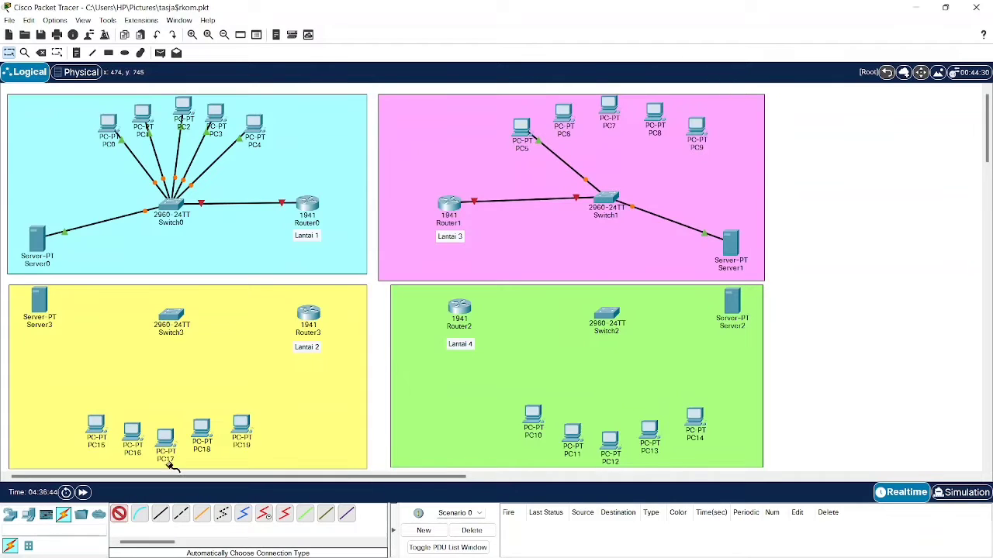
pyautogui.click(607, 190)
pyautogui.click(563, 117)
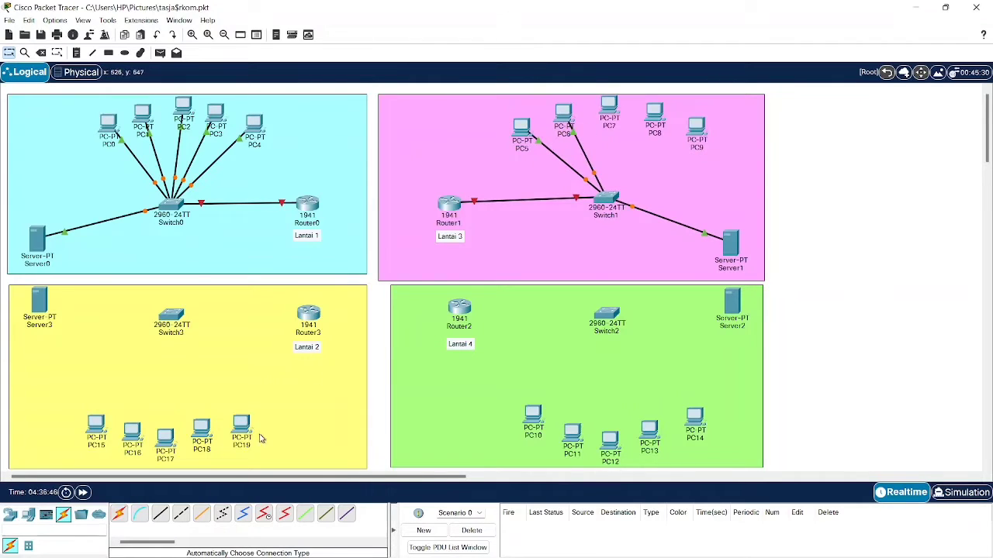
pyautogui.click(119, 516)
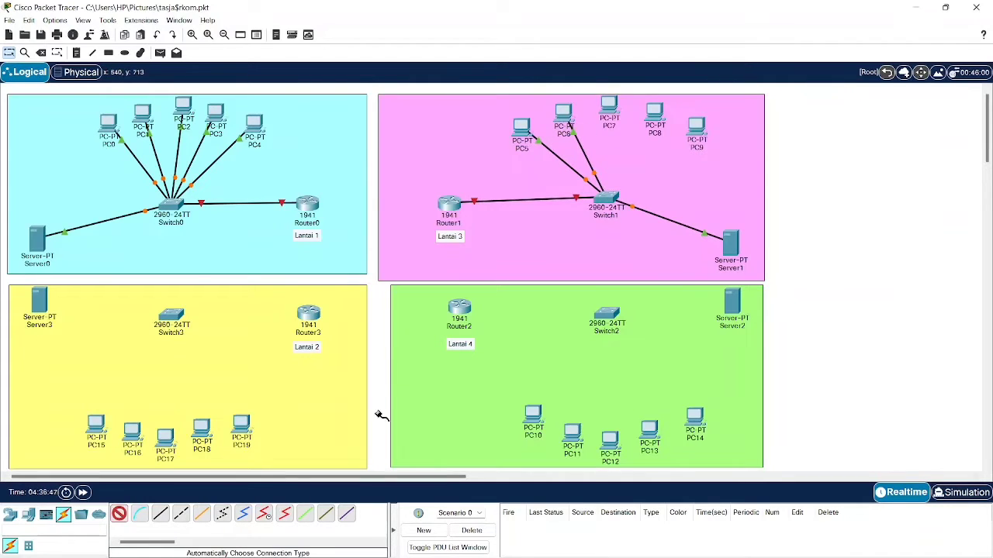
pyautogui.click(611, 190)
pyautogui.click(608, 110)
pyautogui.click(121, 516)
pyautogui.click(607, 204)
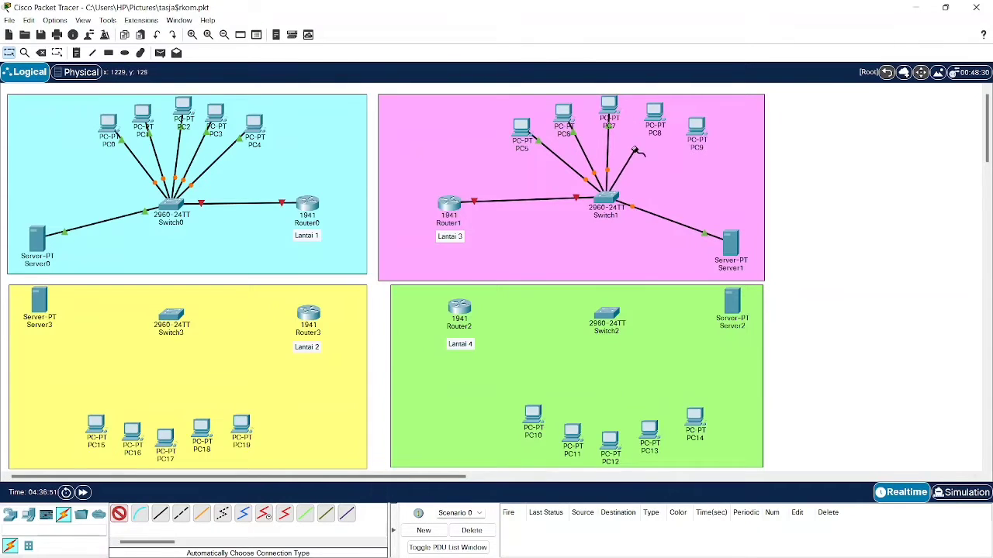
pyautogui.click(654, 113)
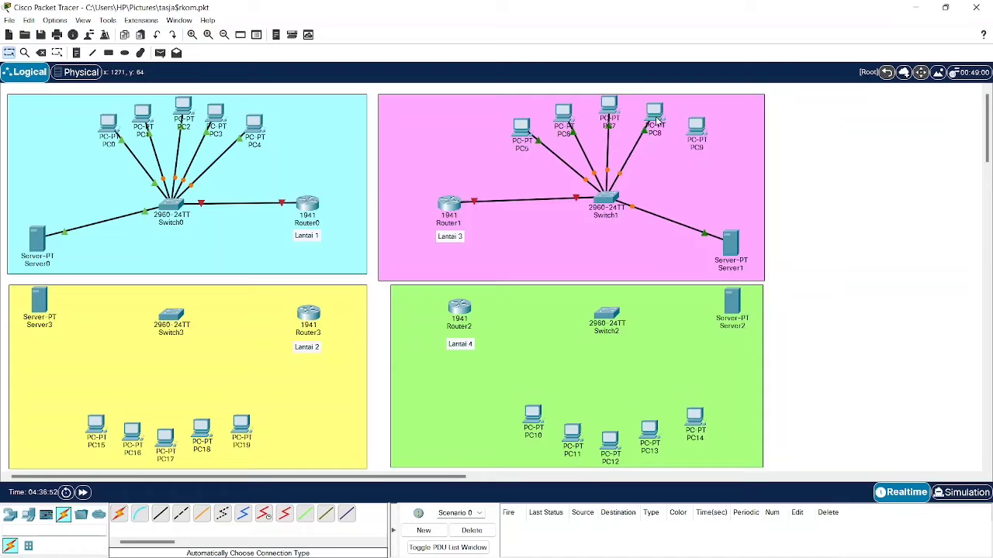
pyautogui.click(119, 514)
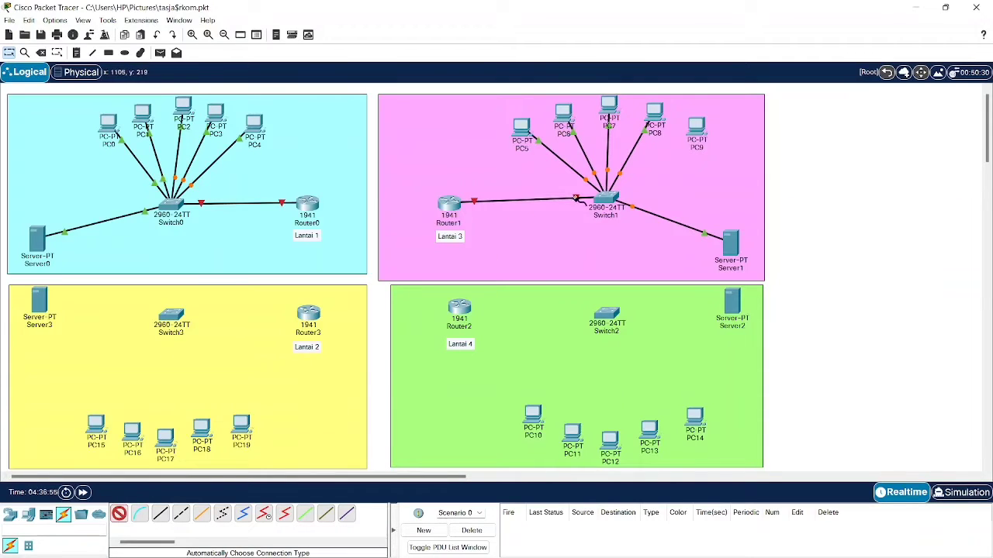
pyautogui.click(607, 202)
pyautogui.click(698, 128)
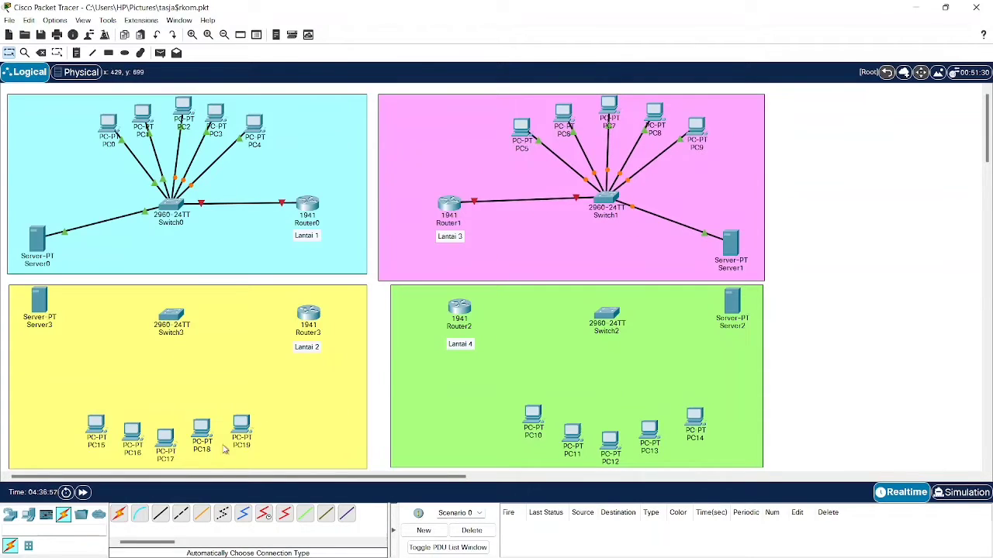
# - Cable Switch2 to Router2 and to Server2
pyautogui.click(119, 514)
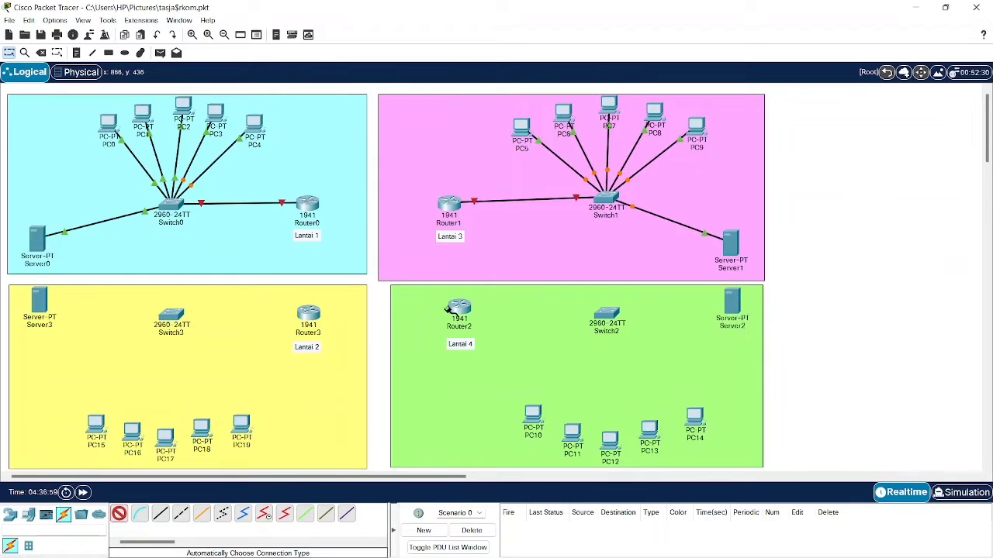
pyautogui.click(448, 309)
pyautogui.click(605, 315)
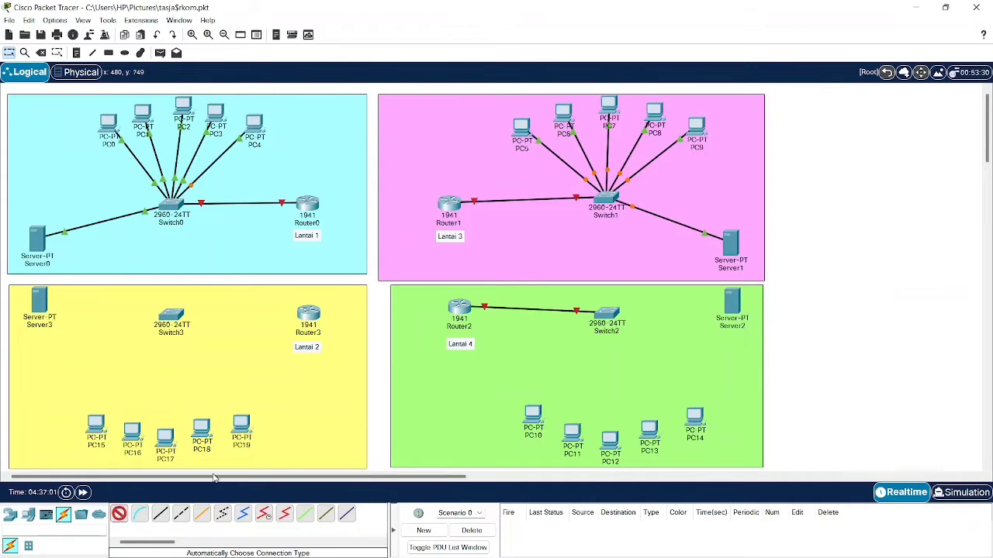
pyautogui.click(607, 312)
pyautogui.click(732, 303)
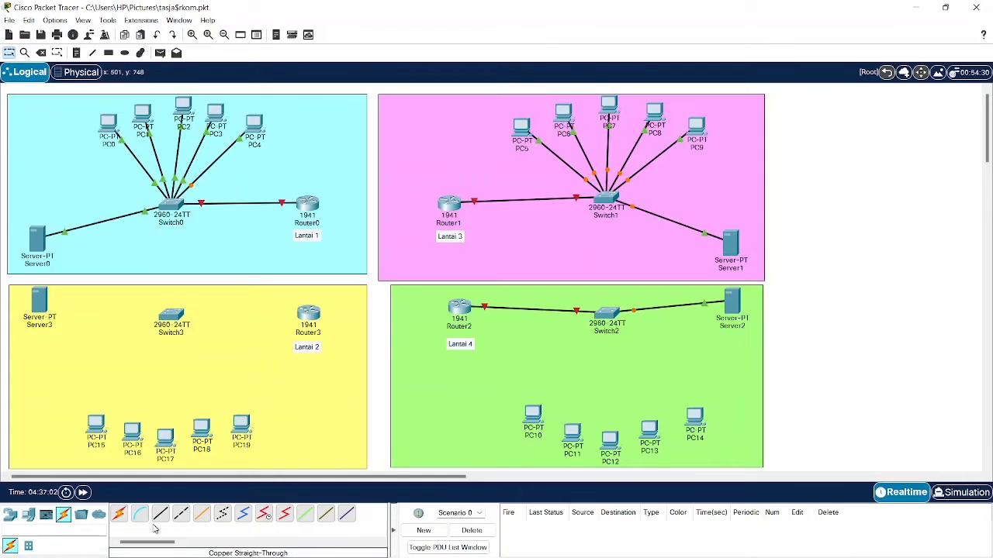
# - Cable Switch2 to each of PC10, PC11, PC12, PC13 and PC14
pyautogui.click(119, 515)
pyautogui.click(611, 314)
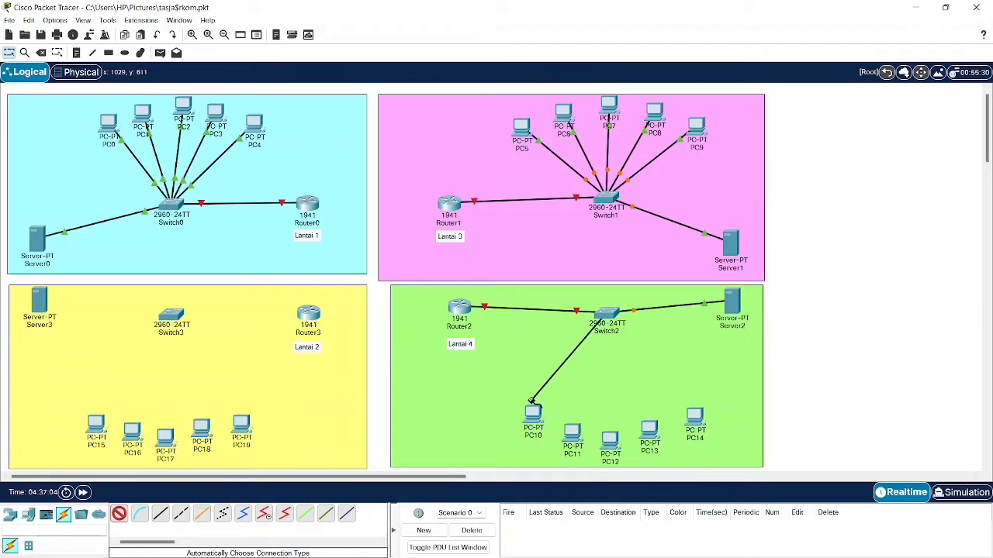
pyautogui.click(532, 413)
pyautogui.click(117, 514)
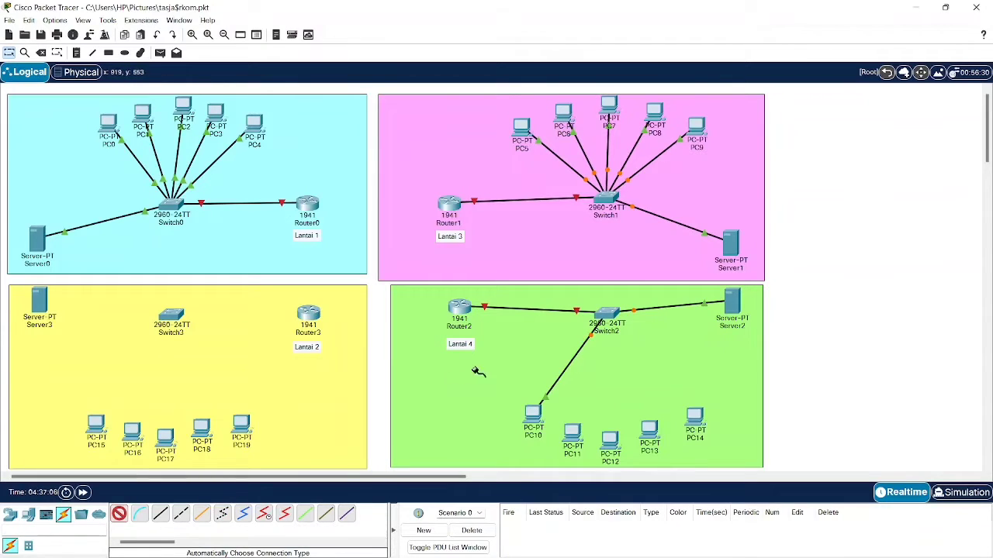
pyautogui.click(605, 314)
pyautogui.click(563, 446)
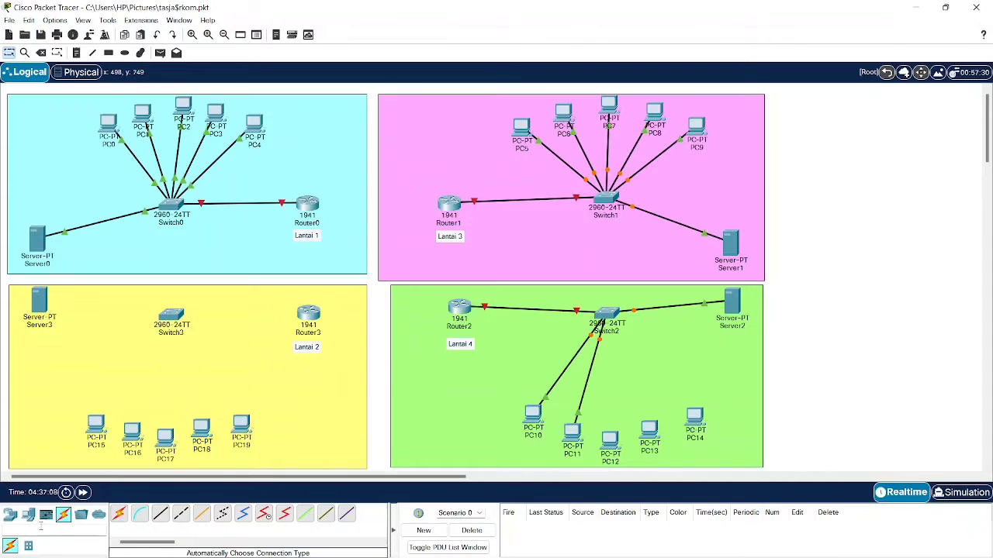
pyautogui.click(118, 514)
pyautogui.click(602, 320)
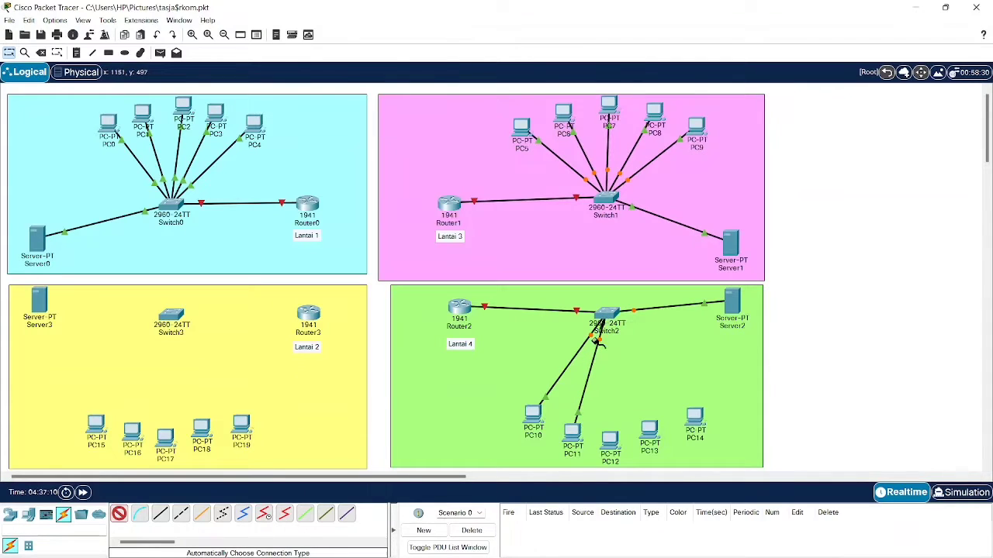
pyautogui.click(609, 442)
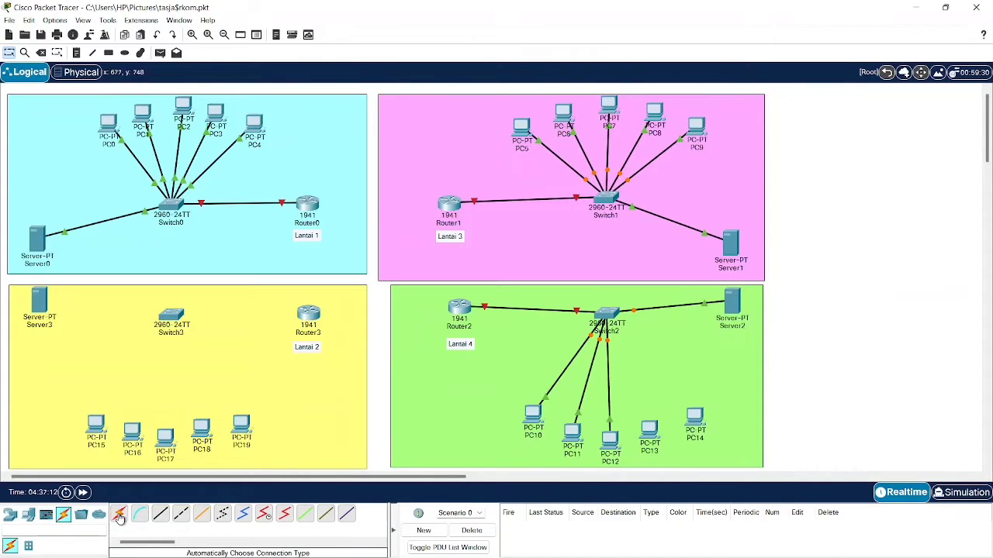
pyautogui.click(118, 514)
pyautogui.click(612, 311)
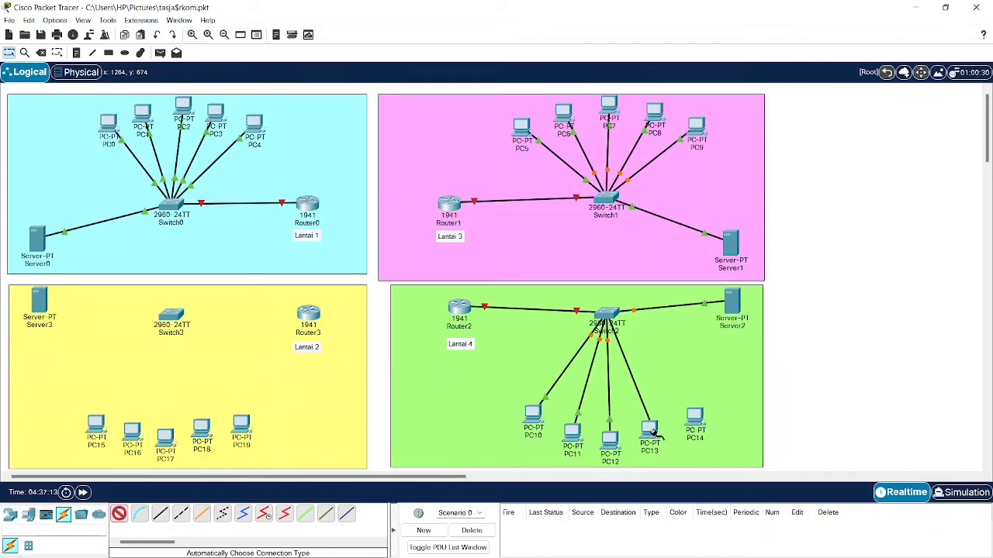
pyautogui.click(650, 428)
pyautogui.click(121, 516)
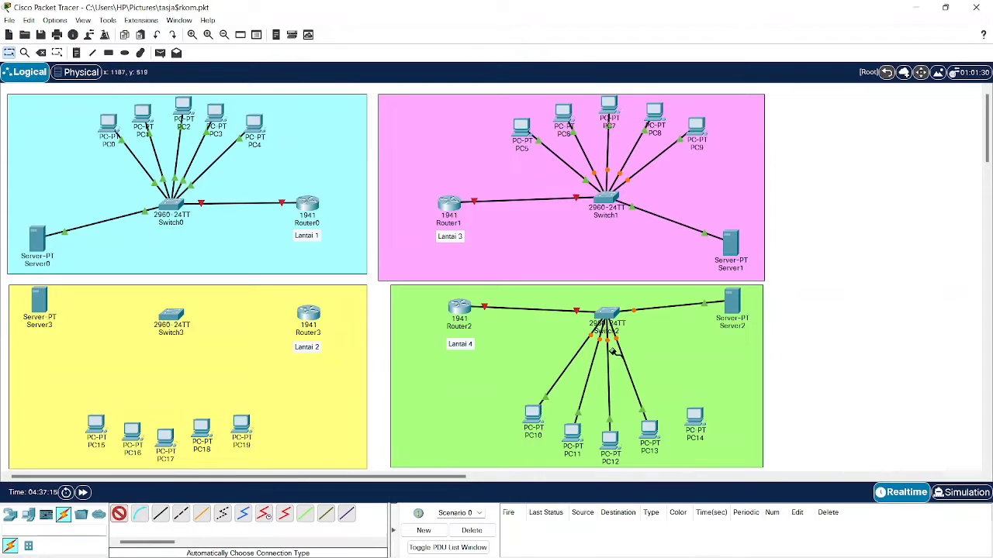
pyautogui.click(612, 313)
pyautogui.click(694, 417)
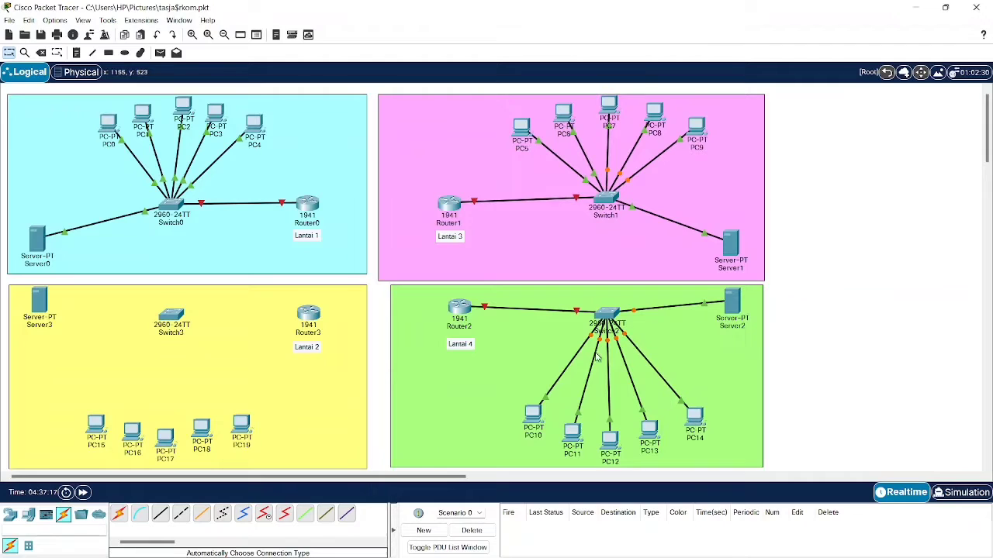
# - Cable Switch3 to Router3 and to Server3 with auto-typed connections
pyautogui.click(118, 514)
pyautogui.click(316, 314)
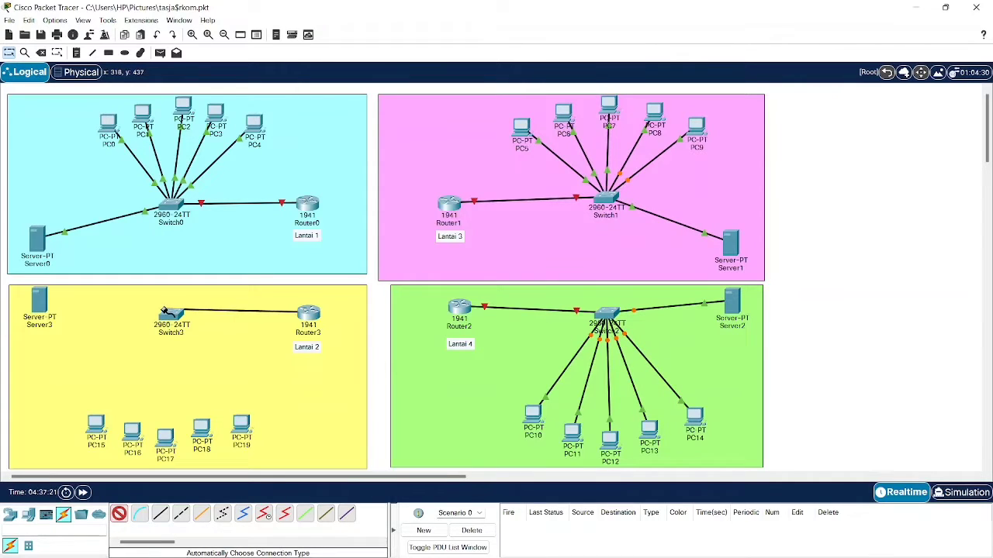
pyautogui.click(172, 314)
pyautogui.click(119, 514)
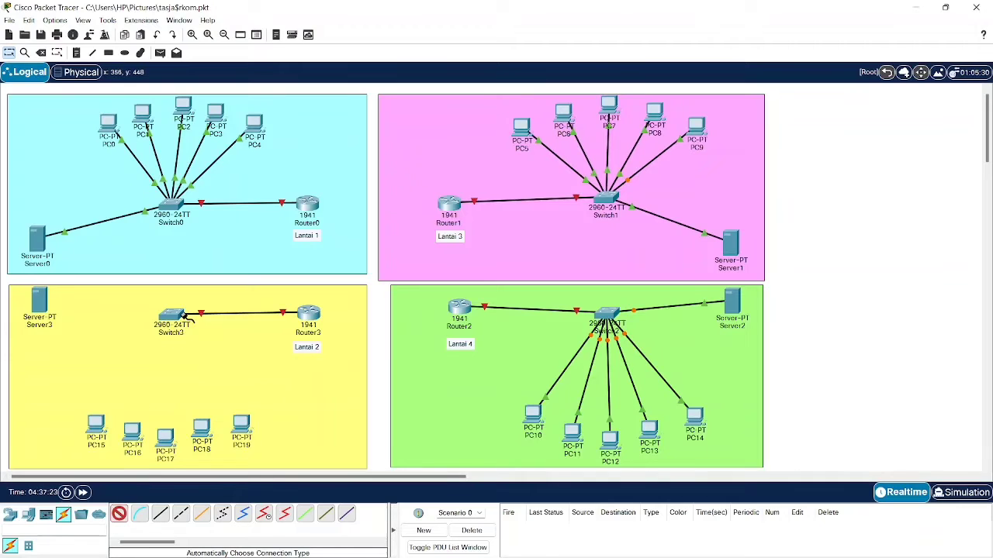
pyautogui.click(172, 317)
pyautogui.click(39, 303)
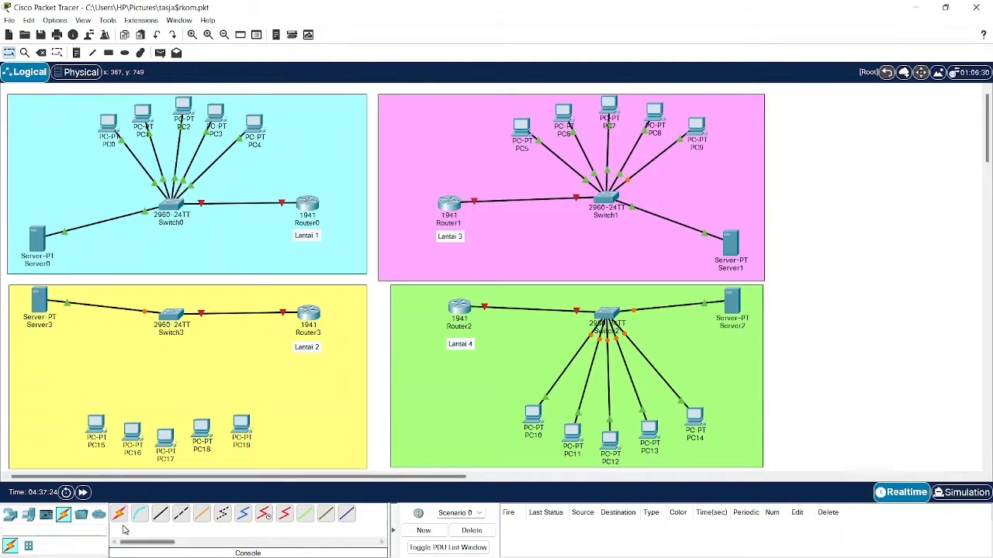
# - Cable Switch3 to each of PC15, PC16, PC17, PC18 and PC19
pyautogui.click(119, 514)
pyautogui.click(173, 317)
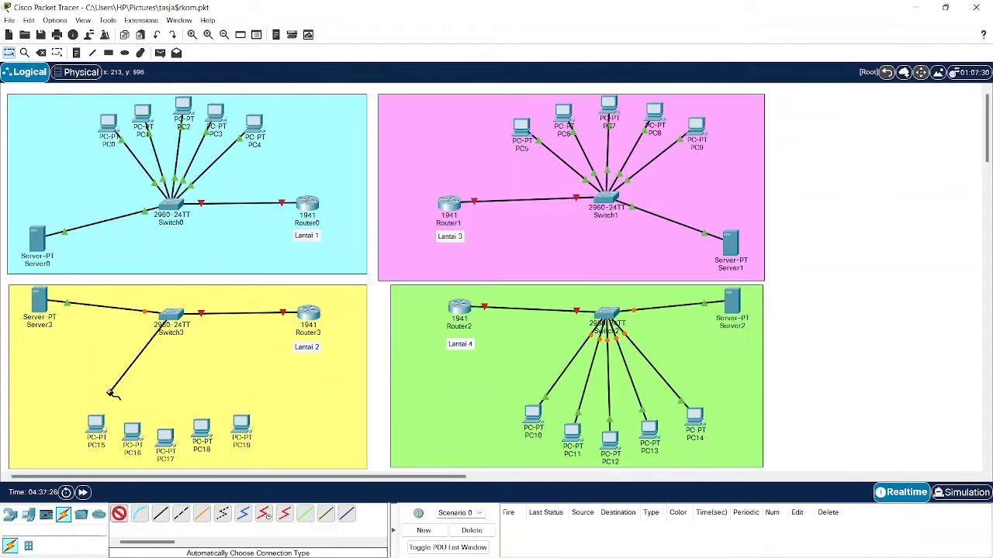
pyautogui.click(97, 423)
pyautogui.click(119, 514)
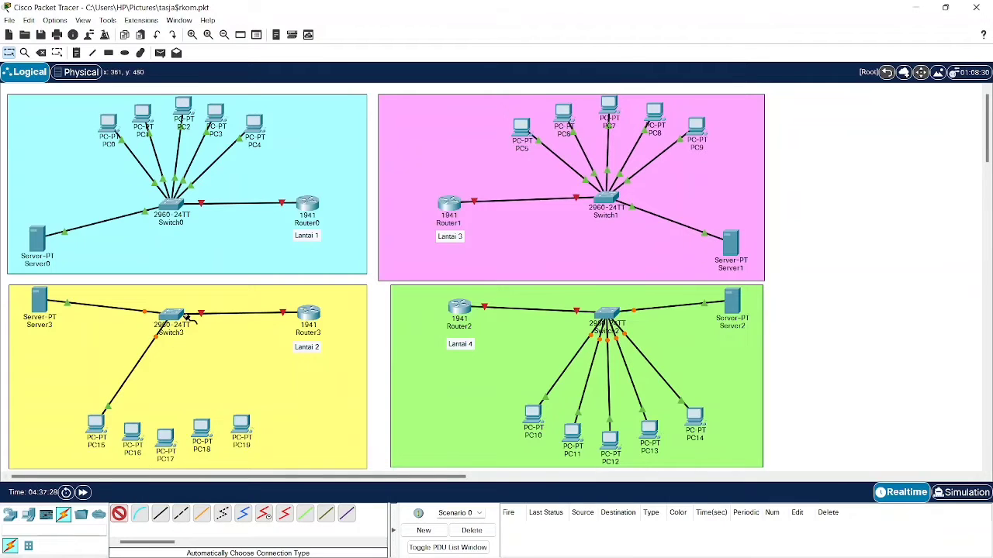
pyautogui.click(172, 315)
pyautogui.click(132, 430)
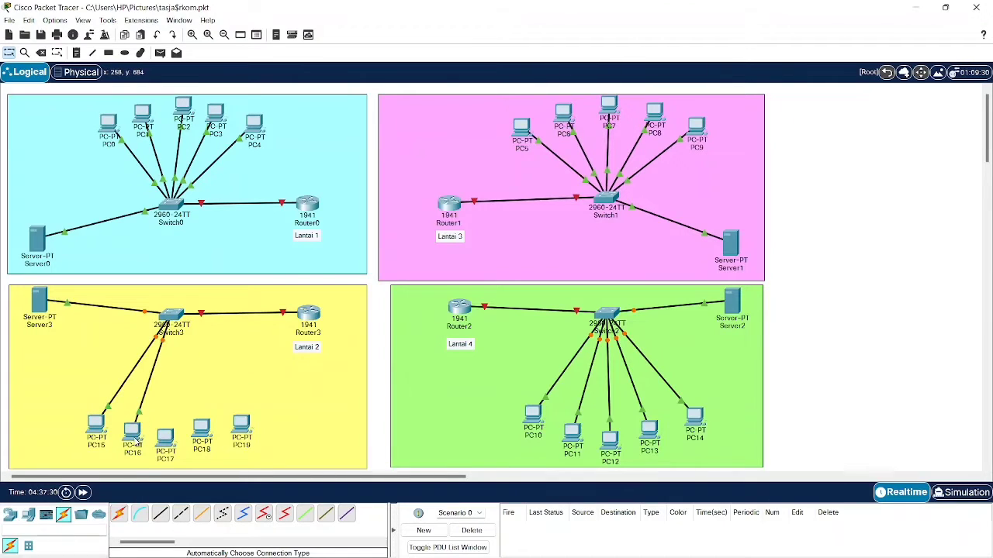
pyautogui.click(118, 514)
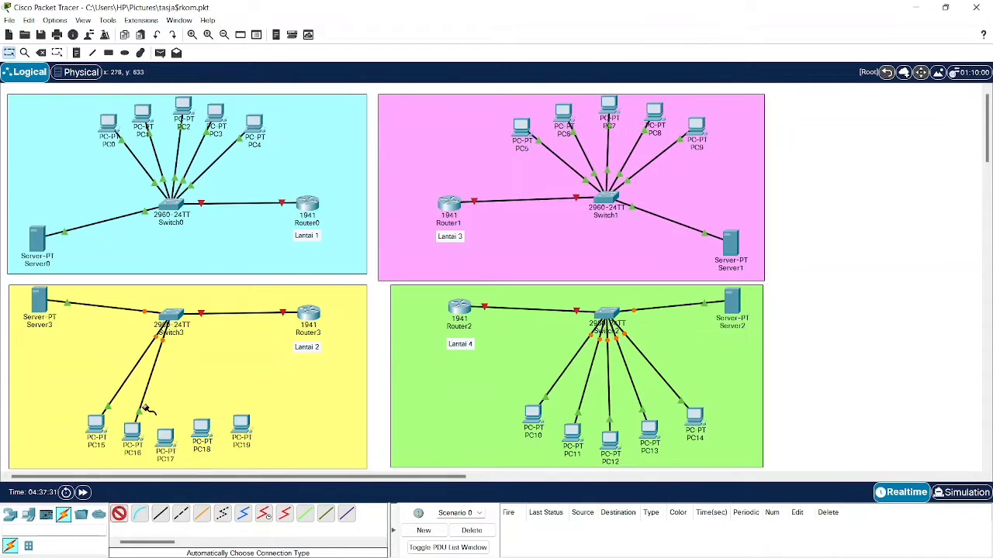
pyautogui.click(172, 314)
pyautogui.click(165, 434)
pyautogui.click(118, 514)
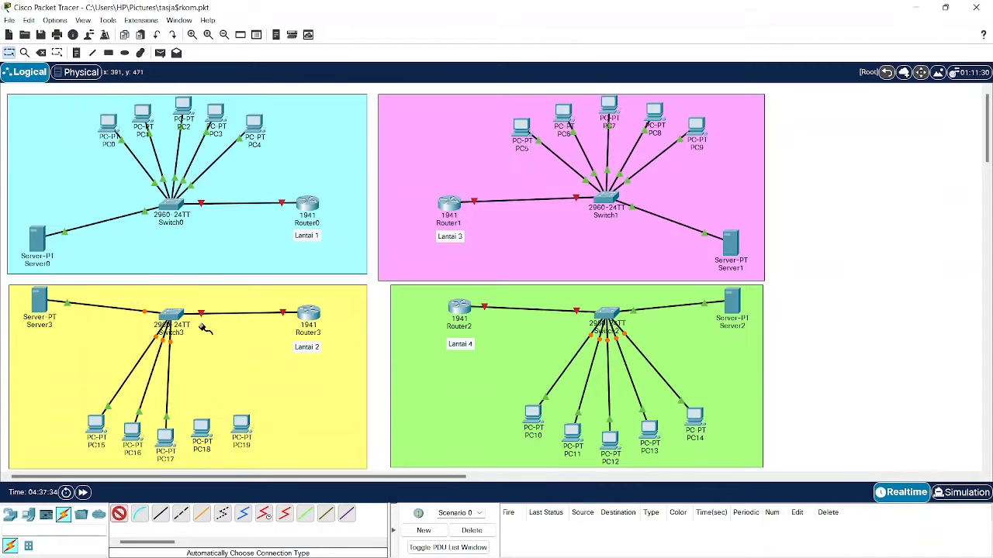
pyautogui.click(173, 315)
pyautogui.click(202, 429)
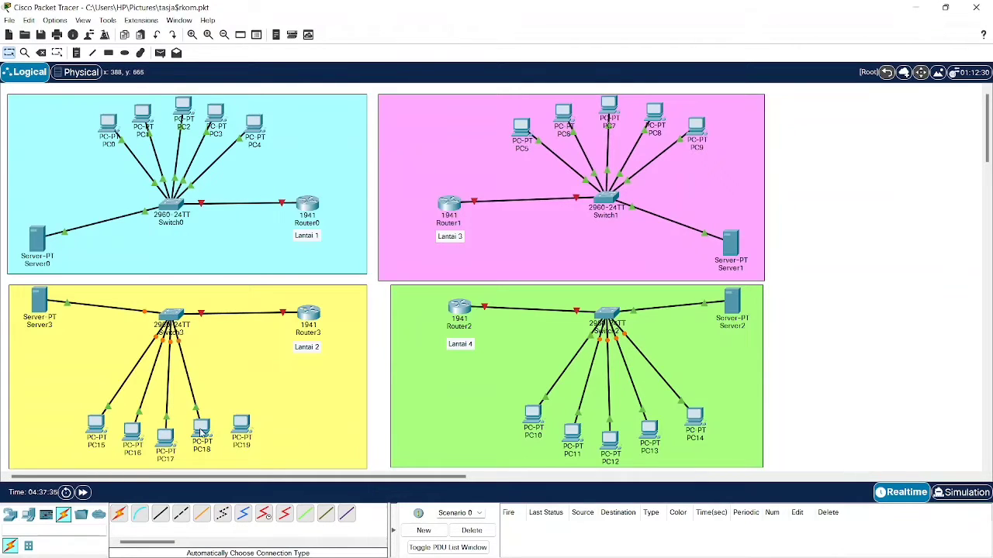
pyautogui.click(119, 514)
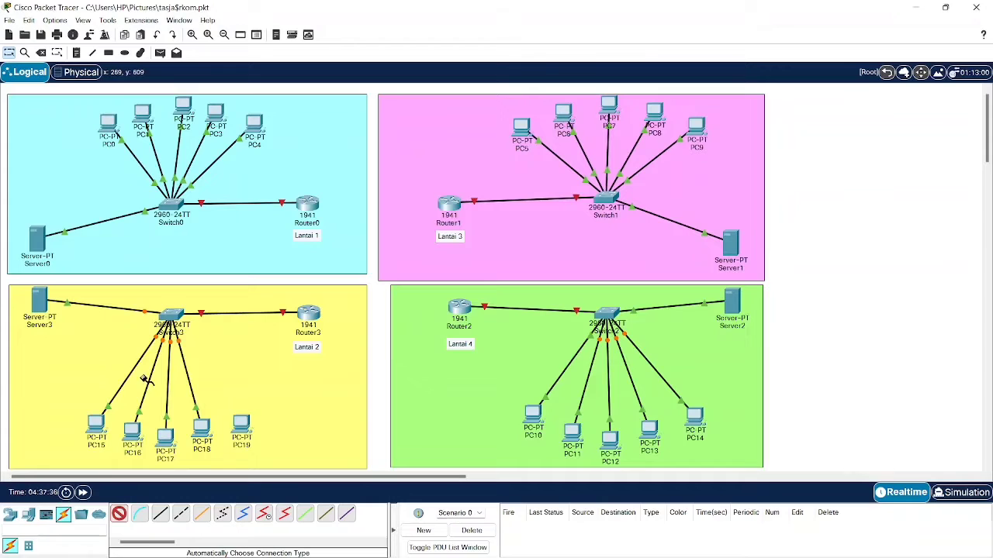
pyautogui.click(185, 323)
pyautogui.click(241, 425)
pyautogui.click(119, 515)
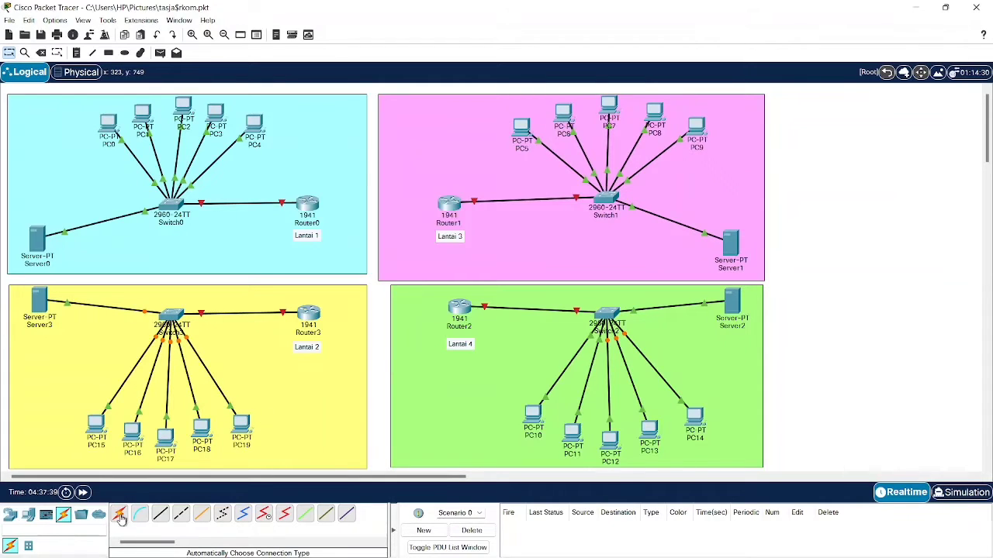
# - Link Router0 to Router1 and Router1 to Router2 with auto-typed cables
pyautogui.click(310, 203)
pyautogui.click(449, 204)
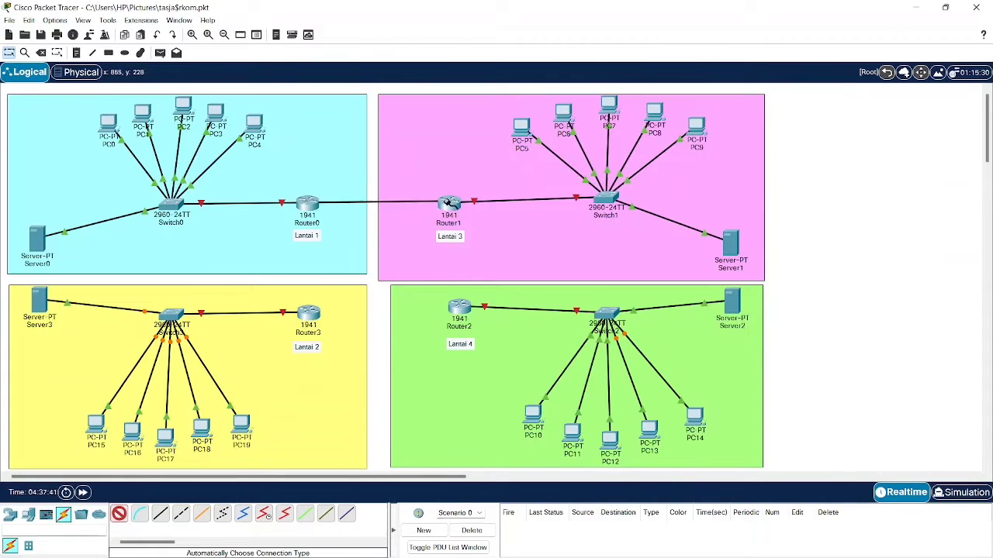
pyautogui.click(119, 515)
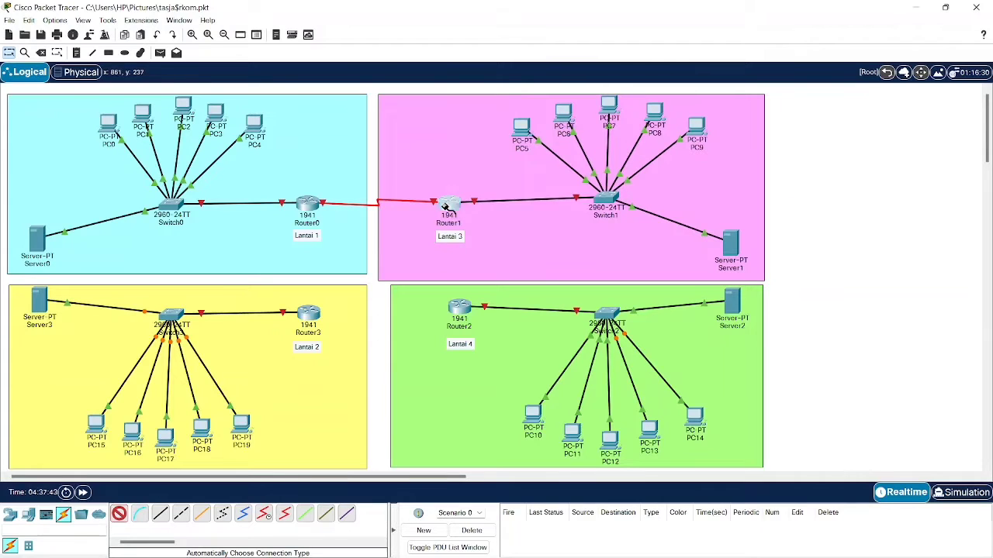
pyautogui.click(449, 204)
pyautogui.click(455, 308)
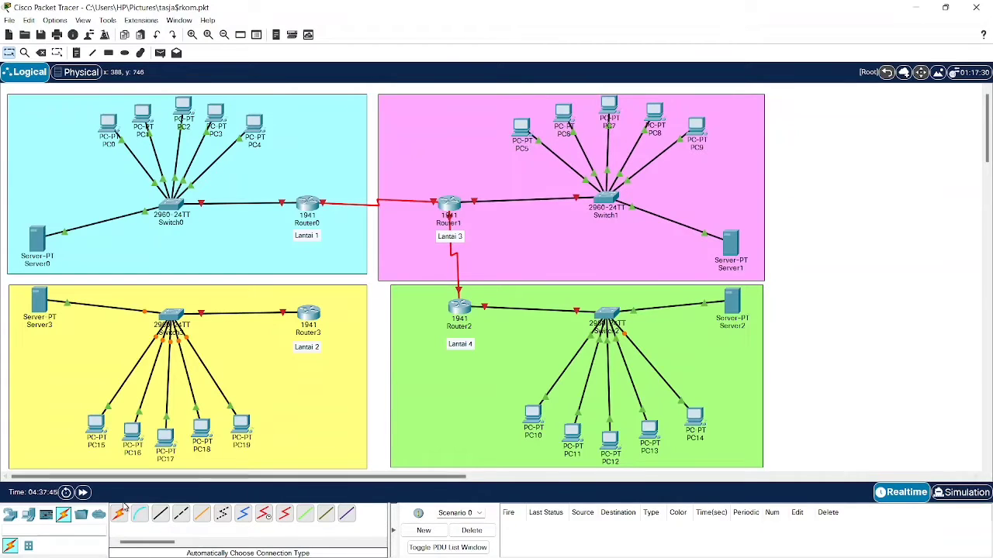
# - Link Router2 to Router3 and Router3 back to Router0, closing the router ring
pyautogui.click(456, 308)
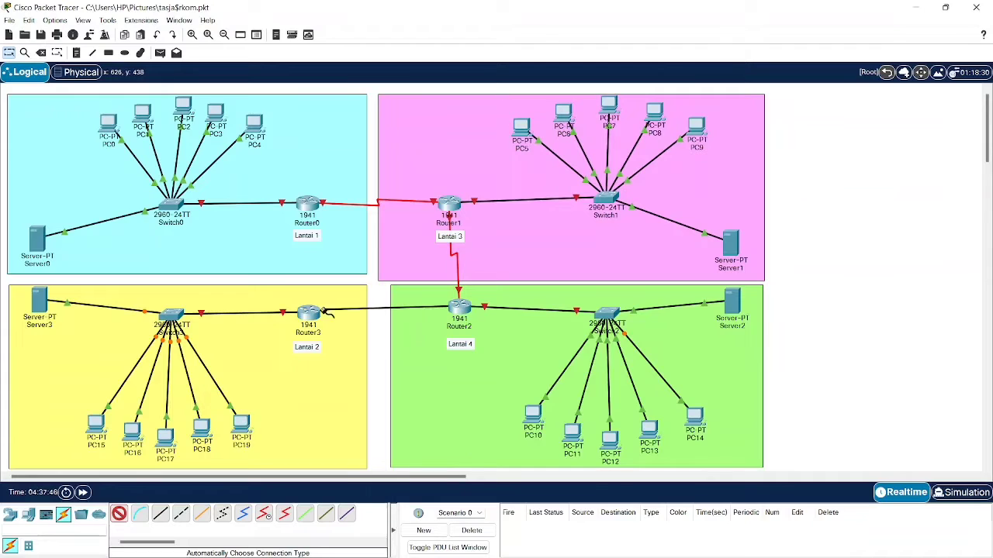
pyautogui.click(308, 312)
pyautogui.click(118, 514)
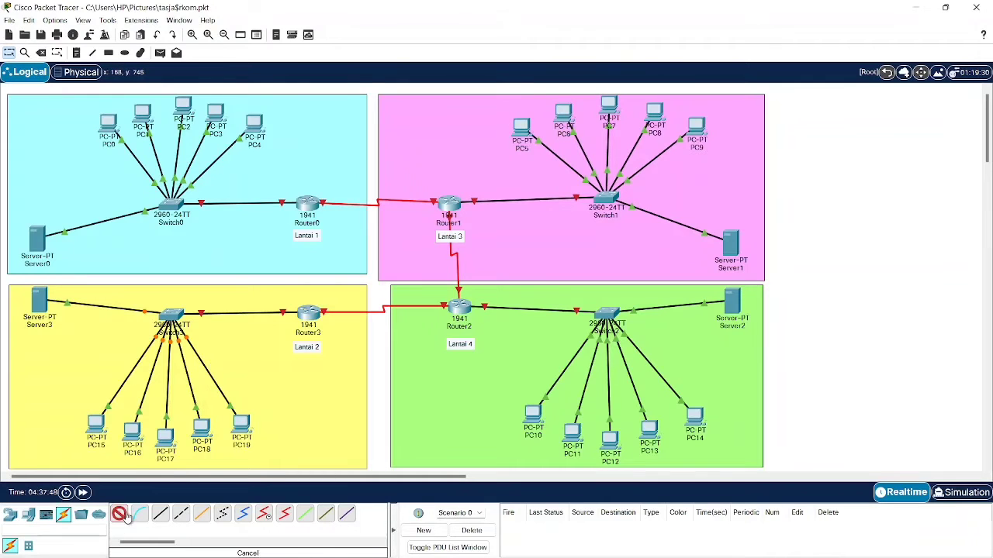
pyautogui.click(310, 312)
pyautogui.click(308, 206)
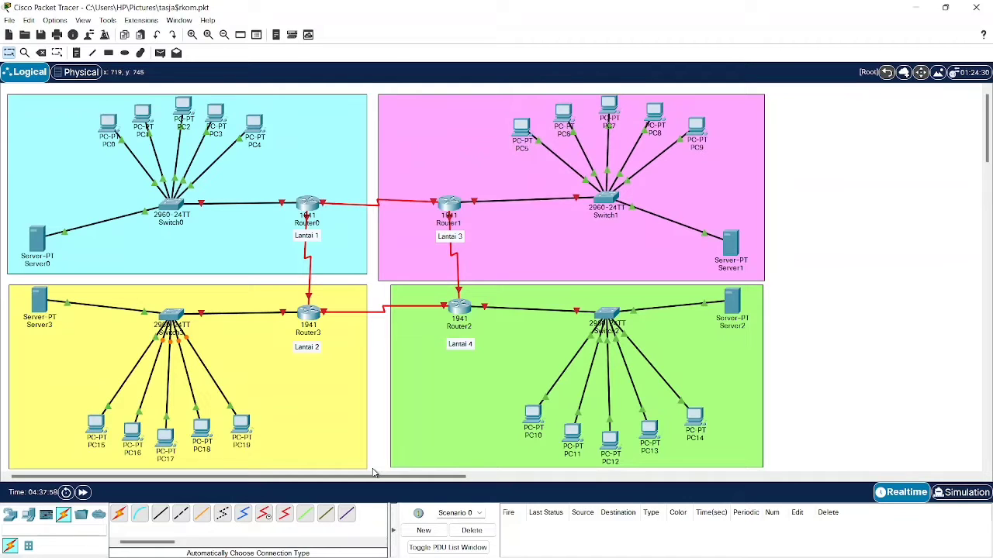
pyautogui.scroll(-1, 373, 473)
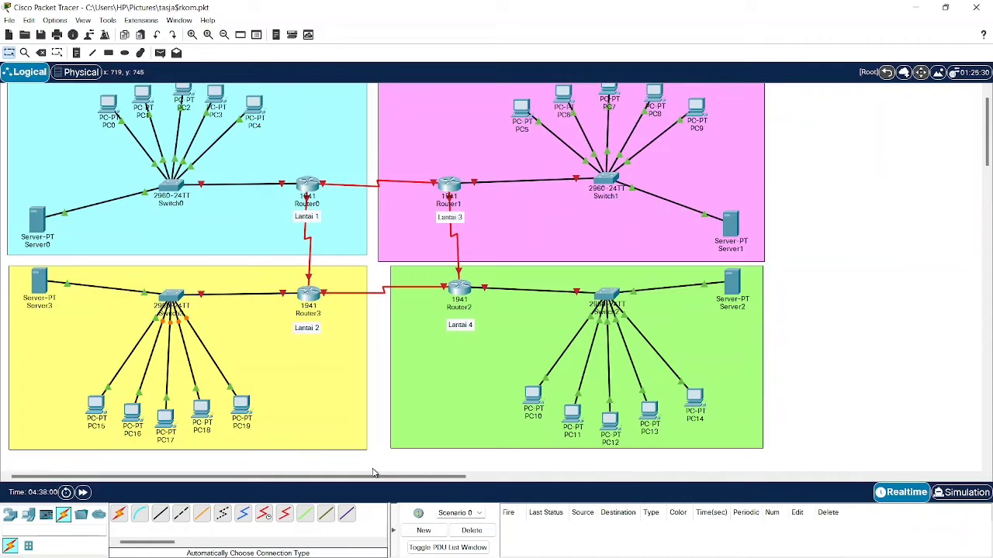
pyautogui.scroll(1, 372, 473)
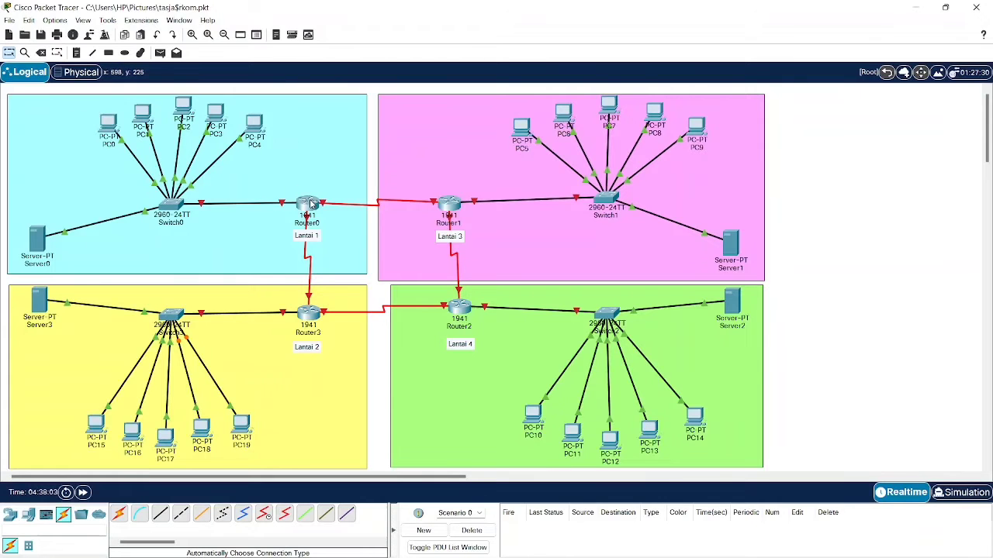
# - Copy 192.168.6.1 from the VLSM notes into Router0's GigabitEthernet0/0 IPv4 address
pyautogui.click(309, 203)
pyautogui.click(375, 123)
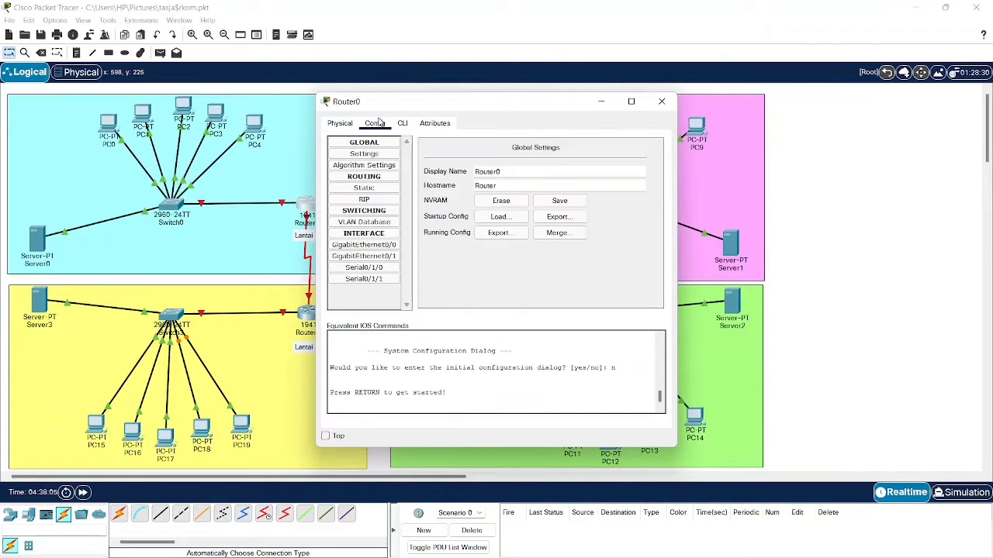
pyautogui.click(380, 244)
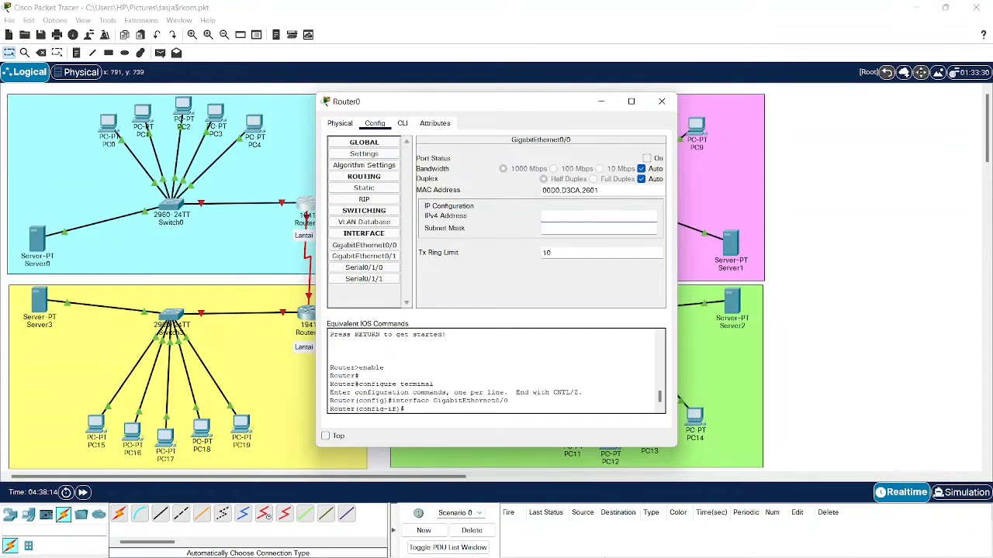
pyautogui.click(608, 543)
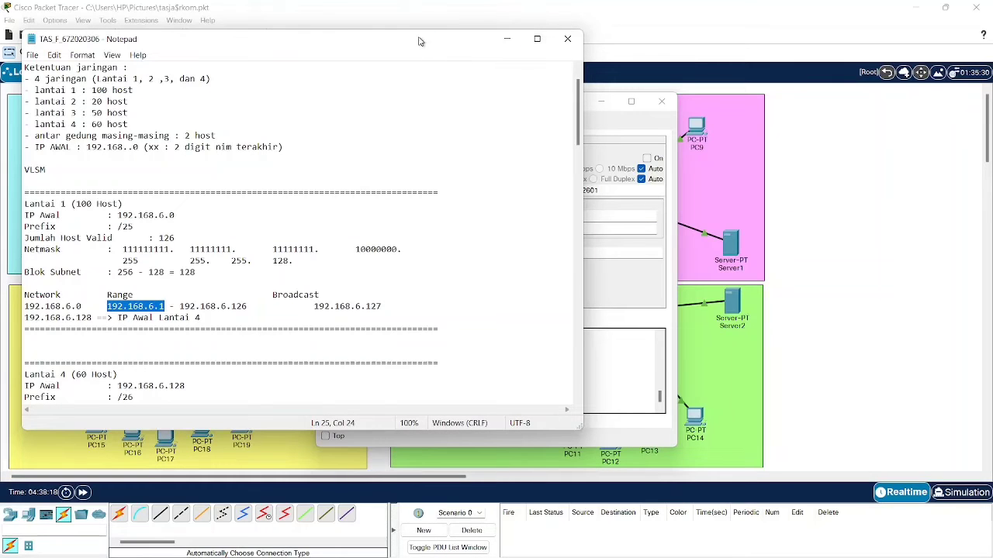
pyautogui.moveTo(412, 40); pyautogui.dragTo(355, 37)
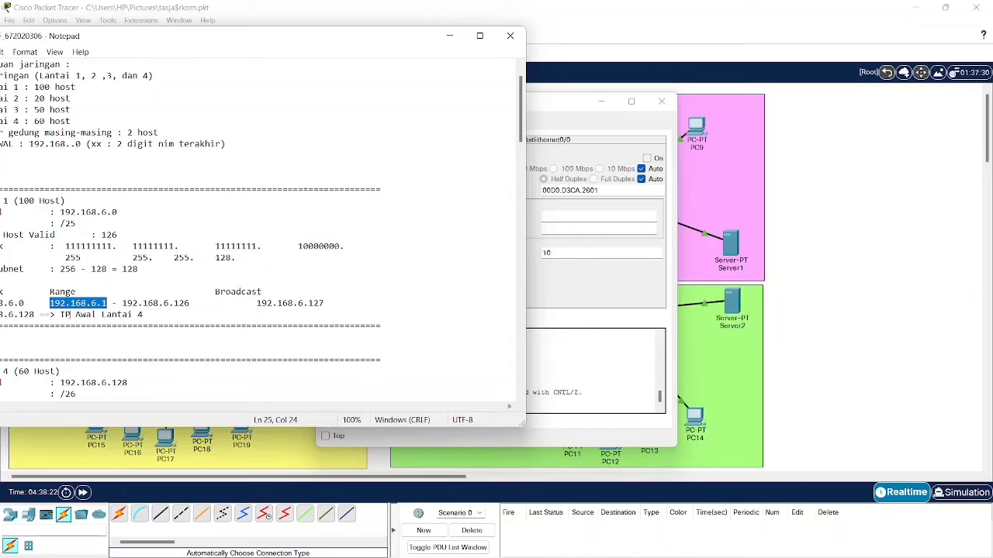
pyautogui.click(75, 303)
pyautogui.moveTo(48, 301); pyautogui.dragTo(98, 303)
pyautogui.click(449, 36)
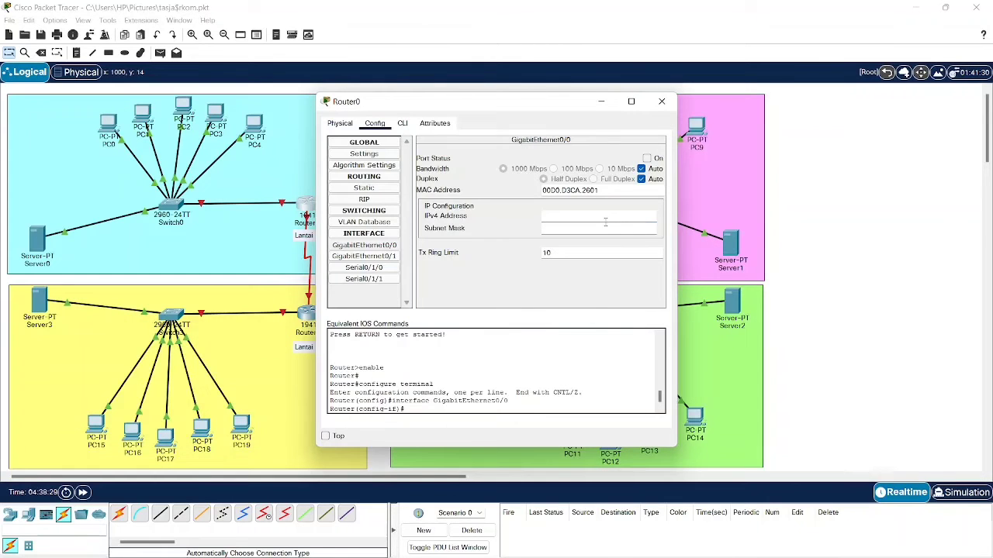
pyautogui.write('192.168.6.1')
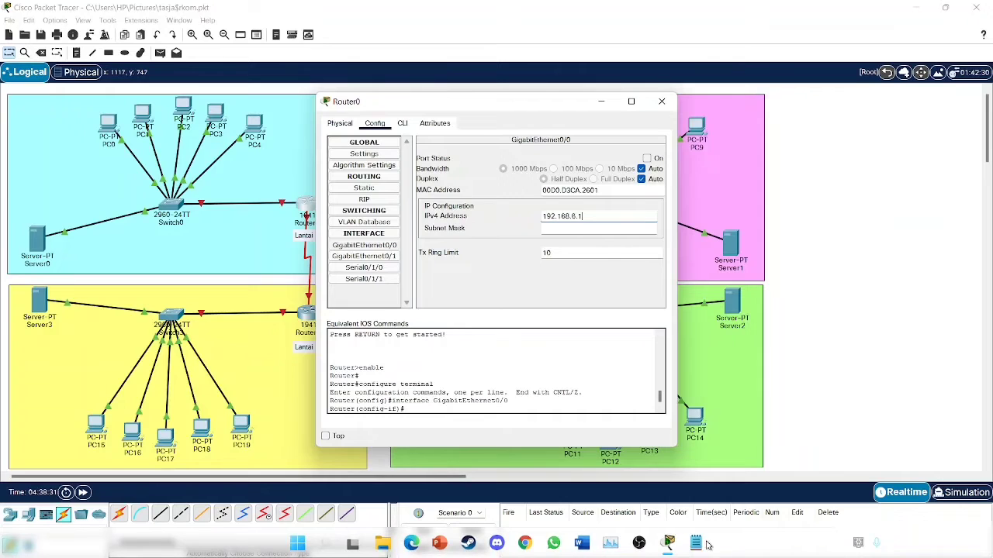
# - Set the interface mask to 255.255.255.128, turn the port on, and close Router0
pyautogui.click(695, 543)
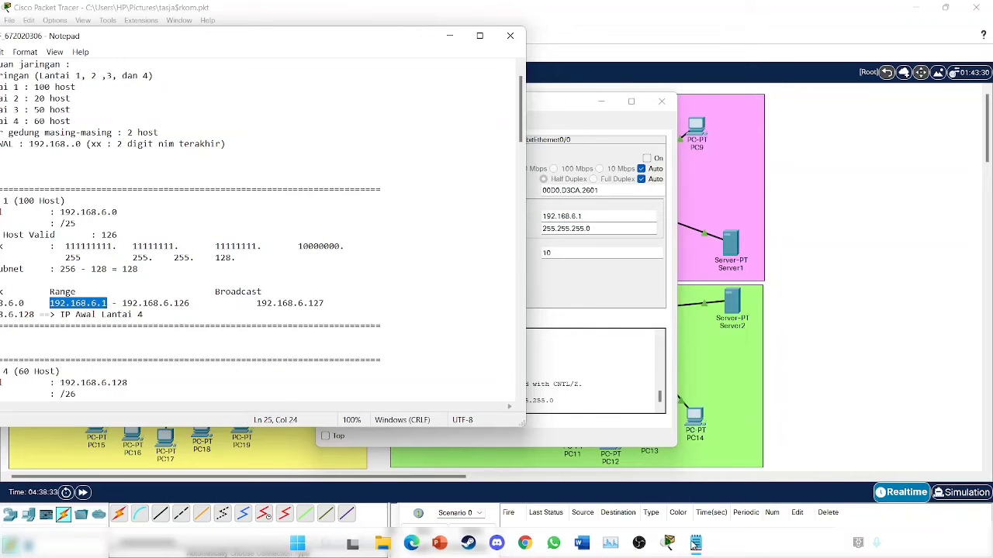
pyautogui.click(695, 543)
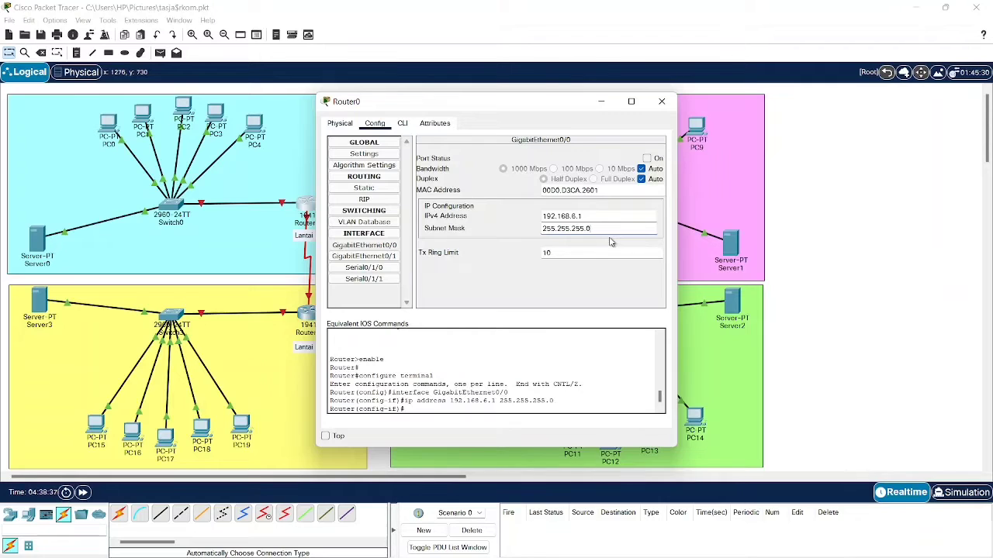
pyautogui.click(610, 241)
pyautogui.press('BackSpace')
pyautogui.click(647, 158)
pyautogui.click(660, 102)
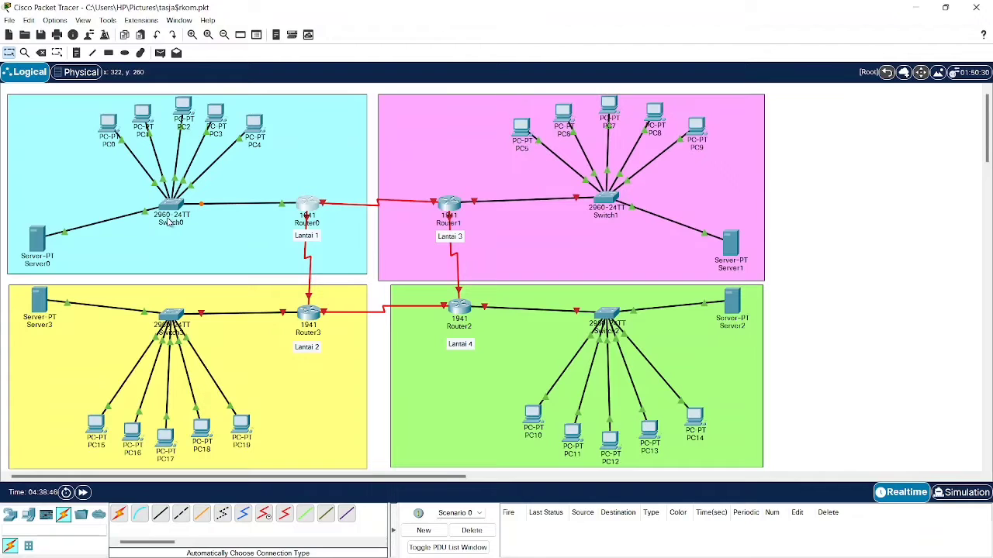
# - Give Server0 static IP 192.168.6.2, mask 255.255.255.128 and gateway 192.168.6.1, then close it
pyautogui.click(44, 237)
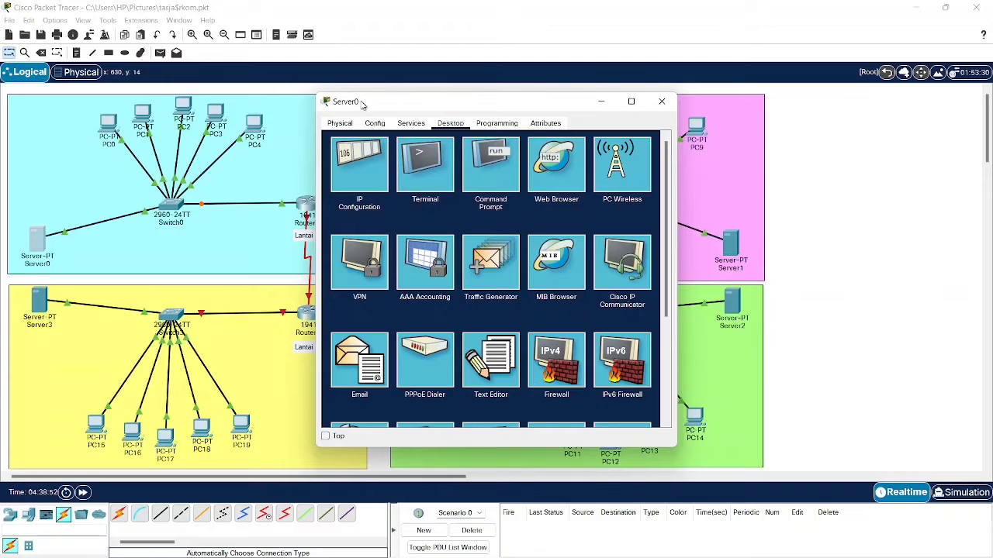
pyautogui.click(365, 175)
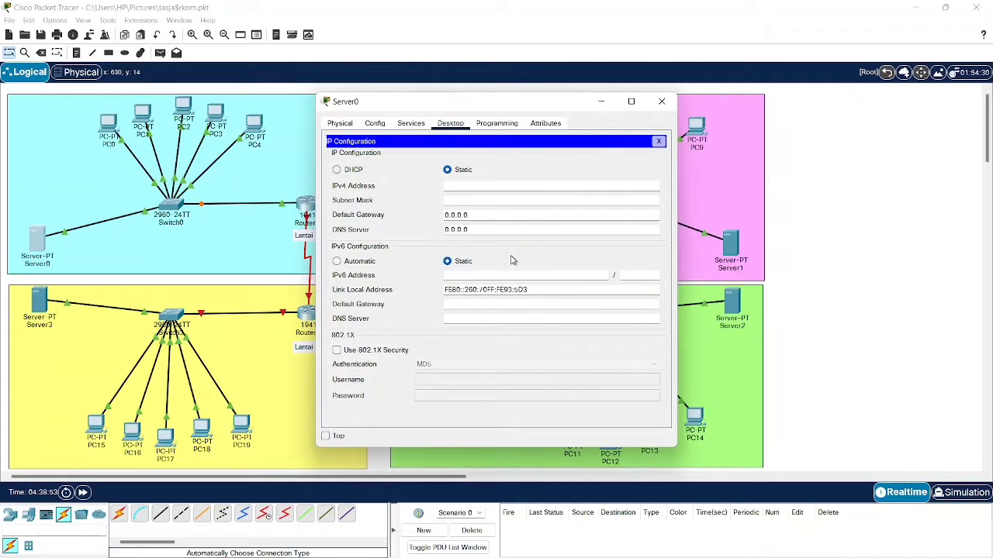
pyautogui.click(480, 184)
pyautogui.write('68.6.2')
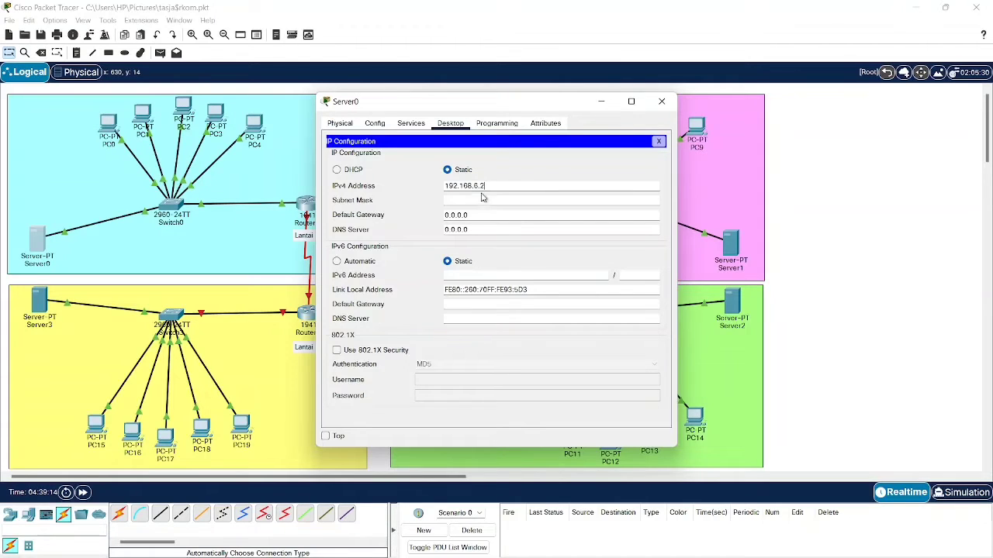
pyautogui.click(480, 199)
pyautogui.press('Tab')
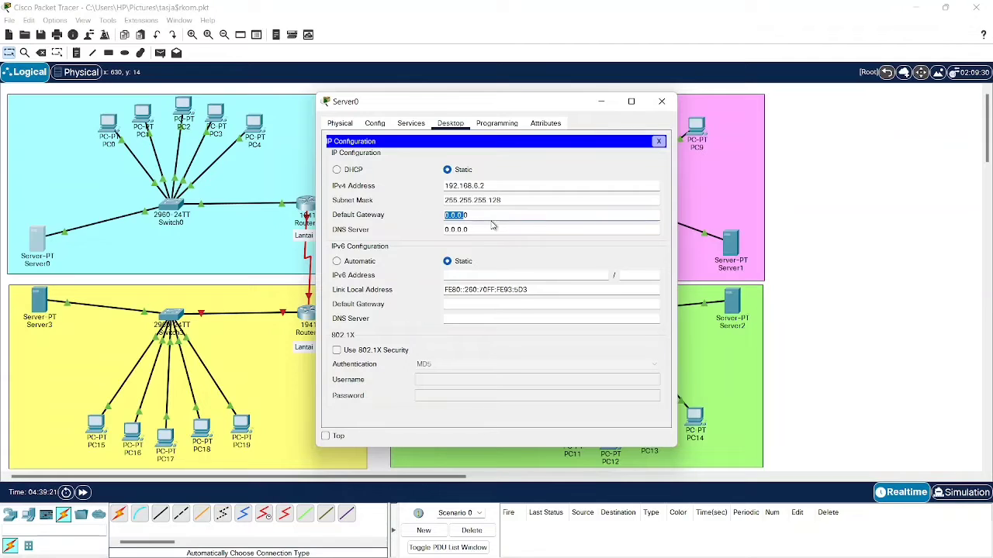
pyautogui.click(463, 215)
pyautogui.doubleClick(439, 218)
pyautogui.write('192.168.6.1')
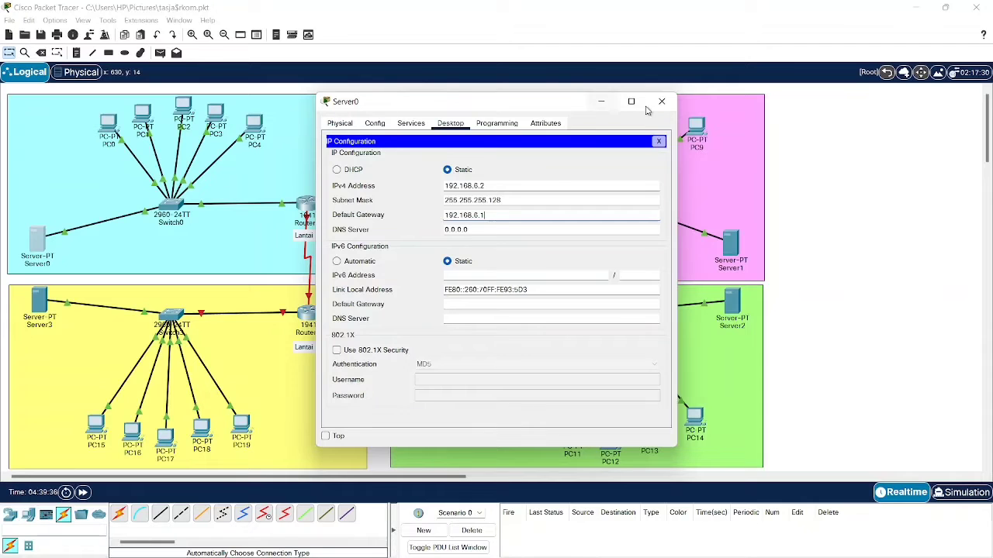
pyautogui.click(661, 101)
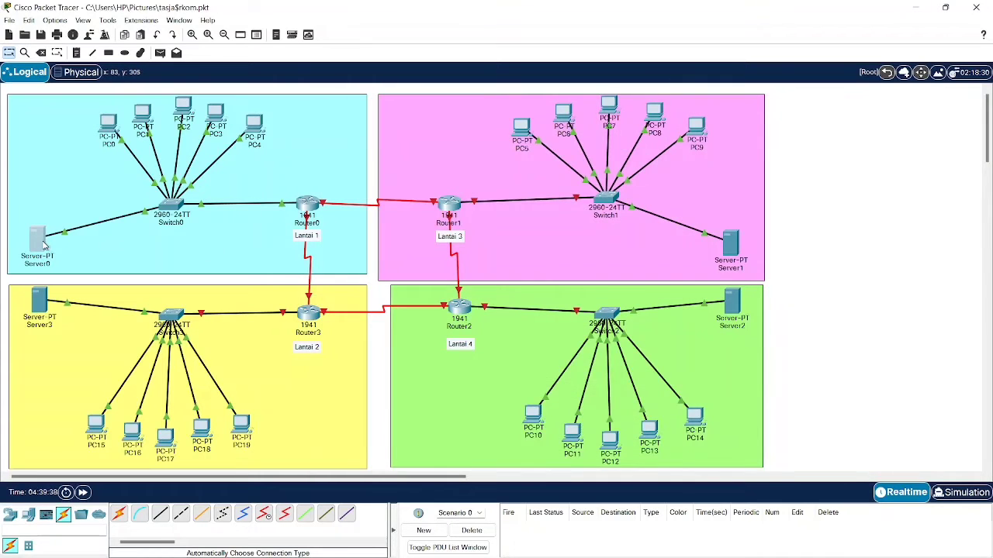
# - Save Server0's serverPool with gateway 192.168.6.1, DNS 192.168.6.2 and start address 192.168.6.3
pyautogui.click(44, 245)
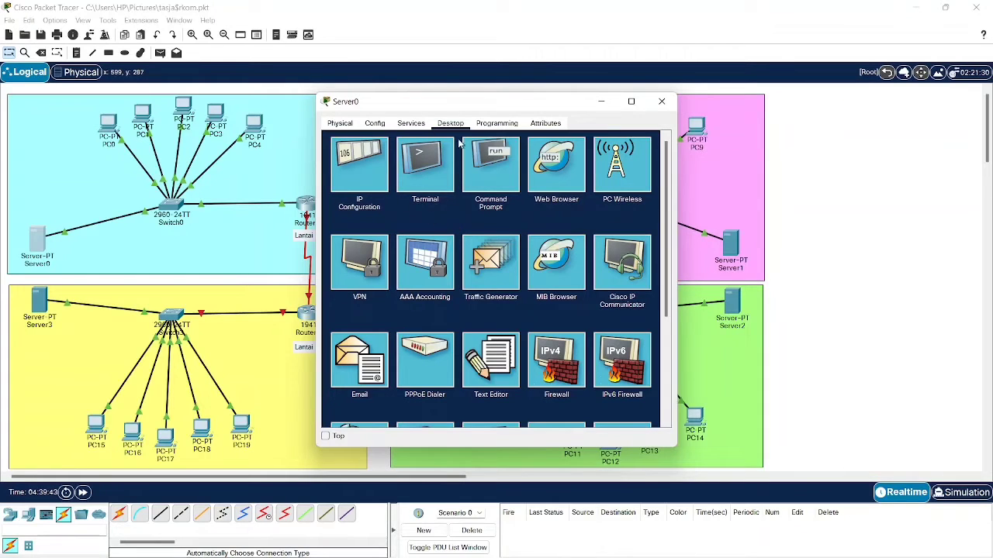
pyautogui.click(375, 125)
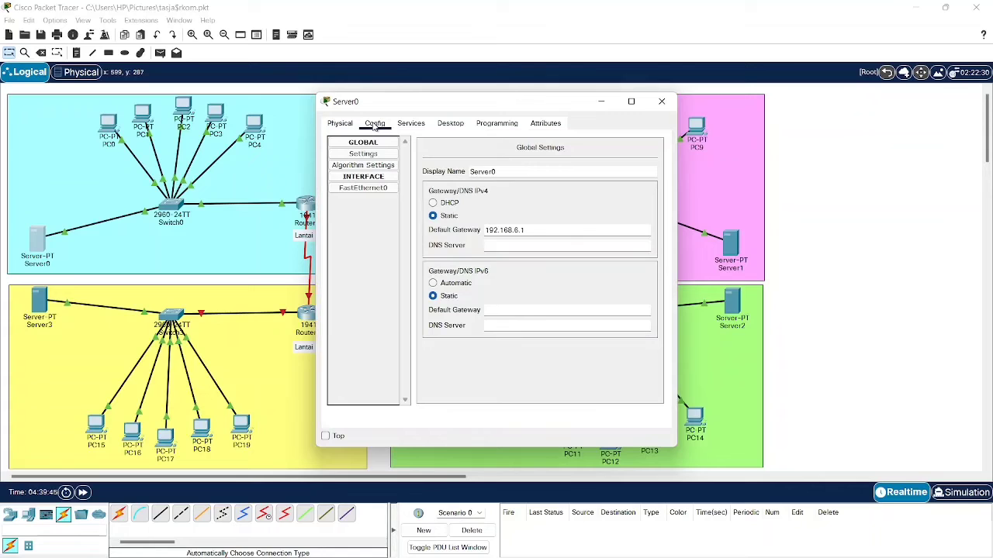
pyautogui.click(411, 125)
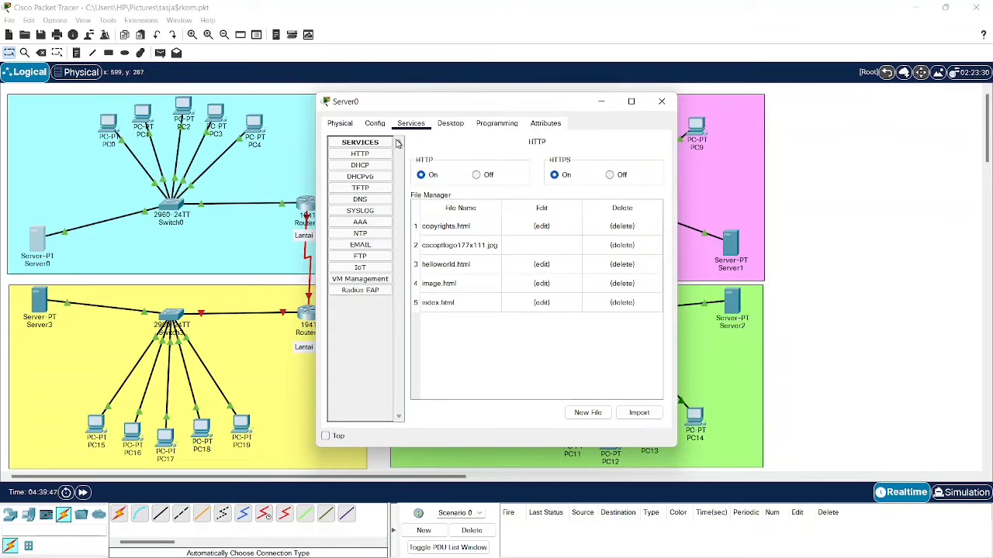
pyautogui.click(360, 166)
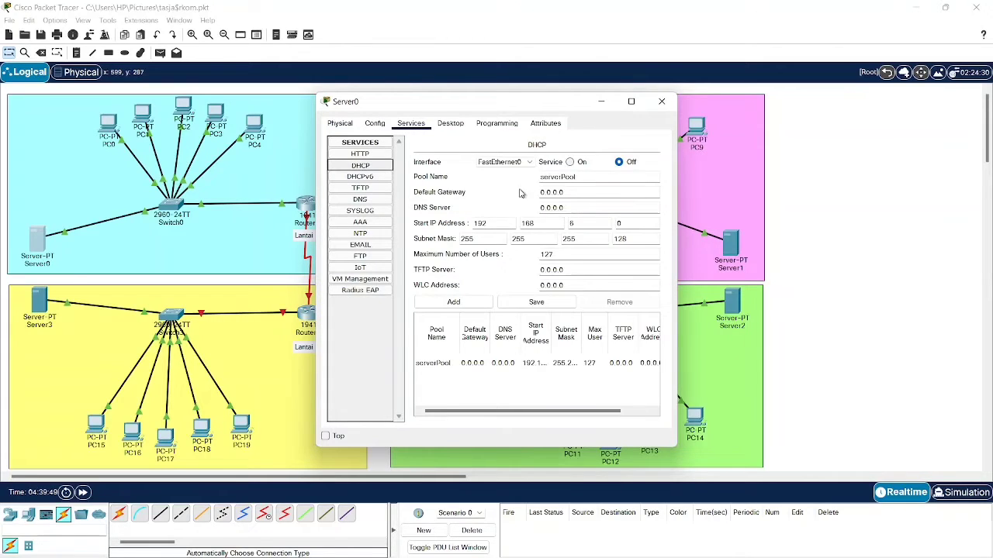
pyautogui.moveTo(566, 194); pyautogui.dragTo(541, 193)
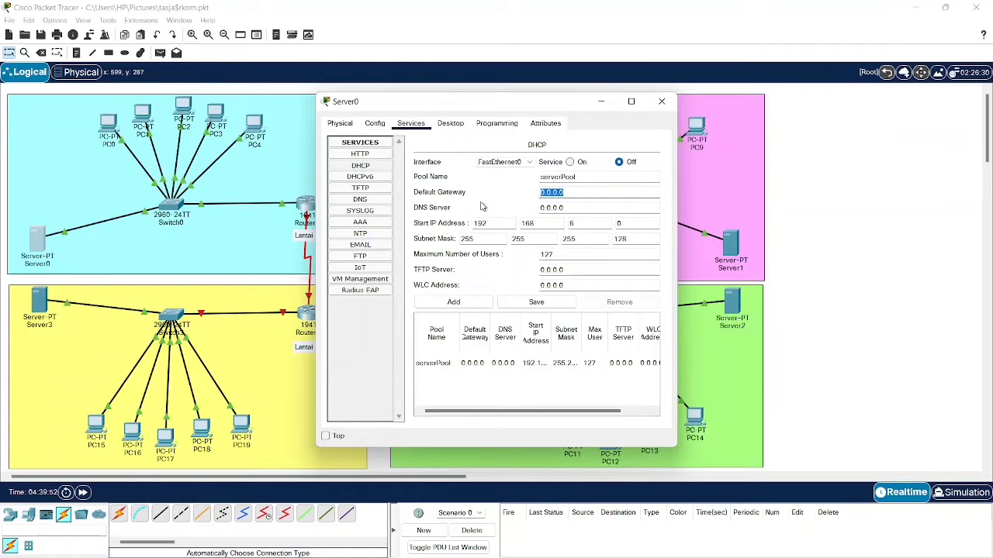
pyautogui.write('192.168.8.1')
pyautogui.click(593, 210)
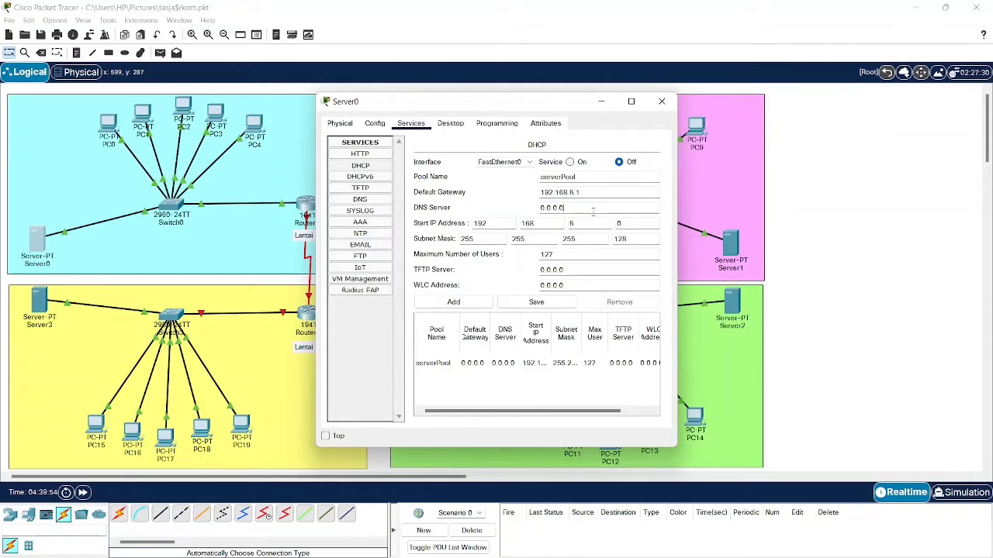
pyautogui.moveTo(592, 211); pyautogui.dragTo(505, 202)
pyautogui.write('192.168.8.1')
pyautogui.click(643, 224)
pyautogui.press('BackSpace')
pyautogui.click(545, 304)
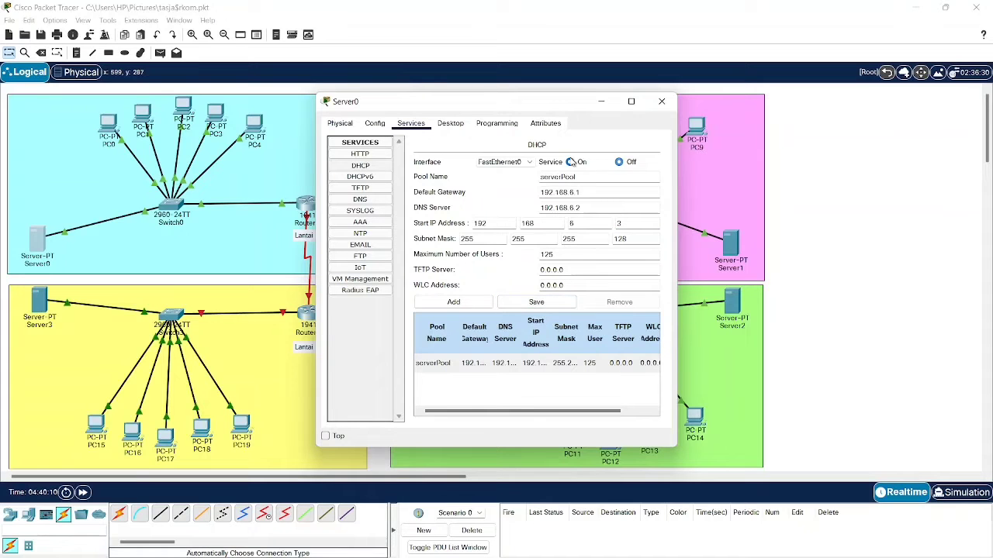
# - Set PC0 to obtain its address by DHCP, receiving 192.168.6.3, and close its window
pyautogui.click(662, 101)
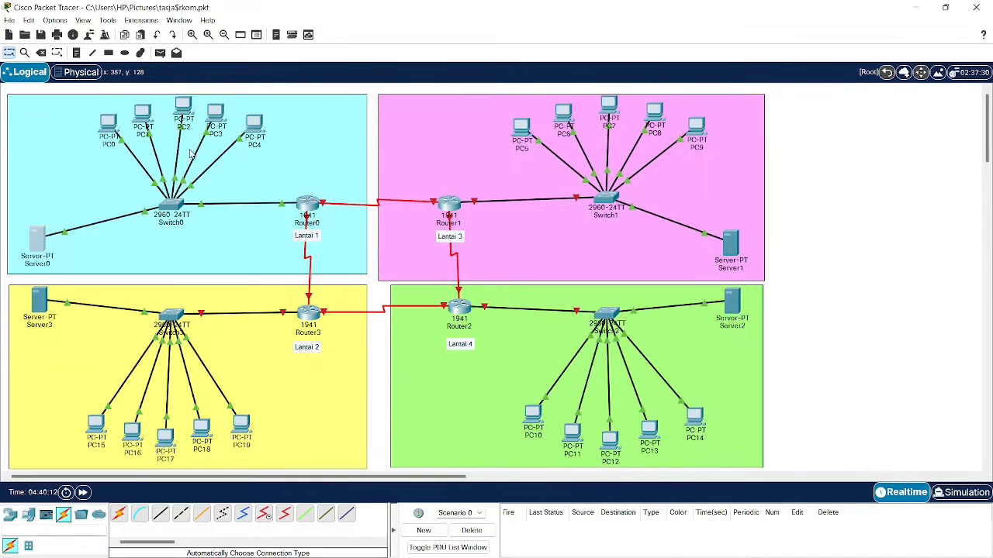
pyautogui.click(108, 122)
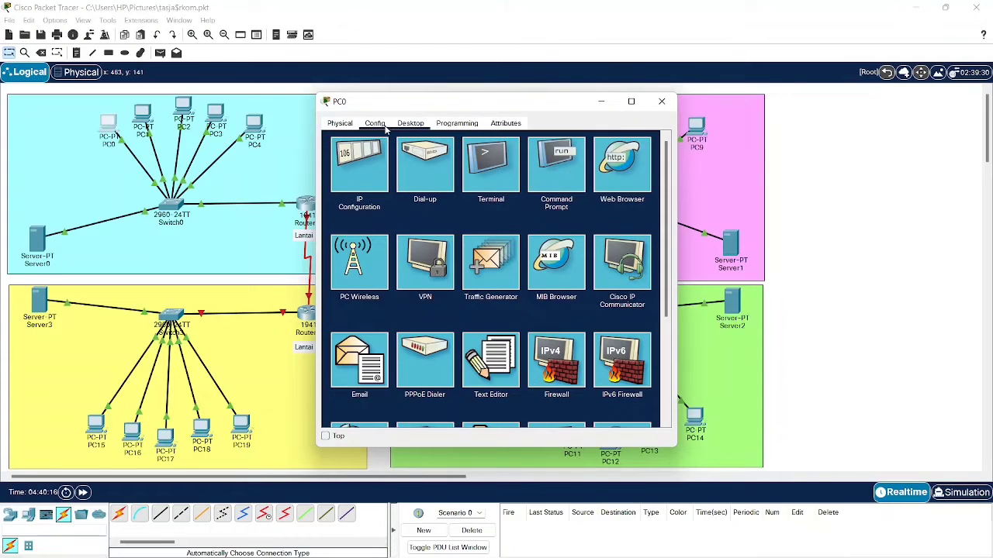
pyautogui.click(375, 125)
pyautogui.click(410, 124)
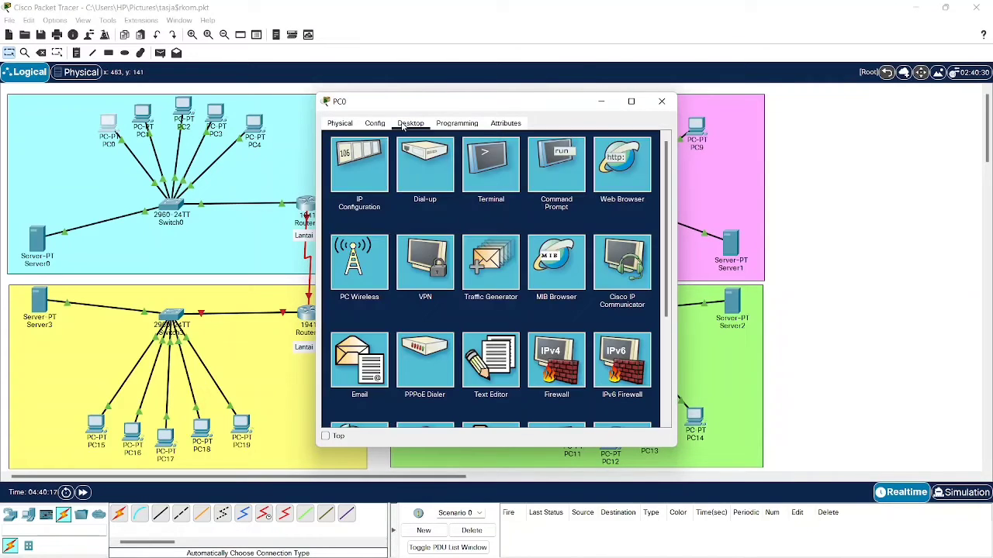
pyautogui.click(466, 124)
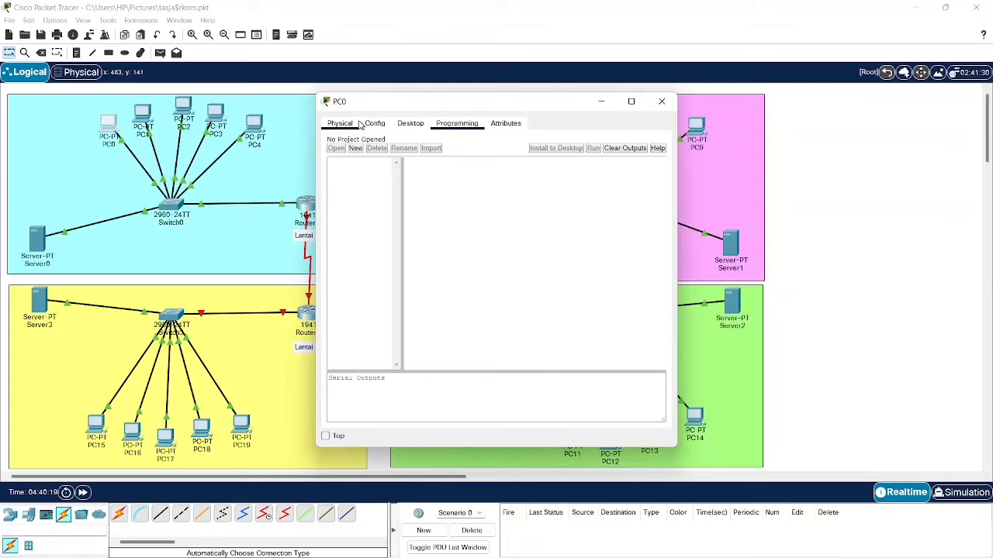
pyautogui.click(341, 124)
pyautogui.click(376, 126)
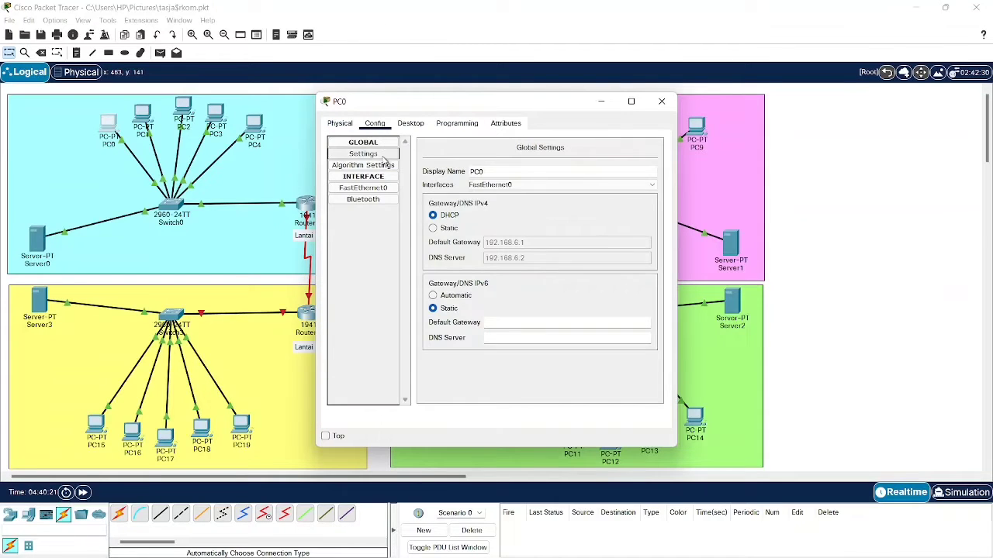
pyautogui.click(410, 124)
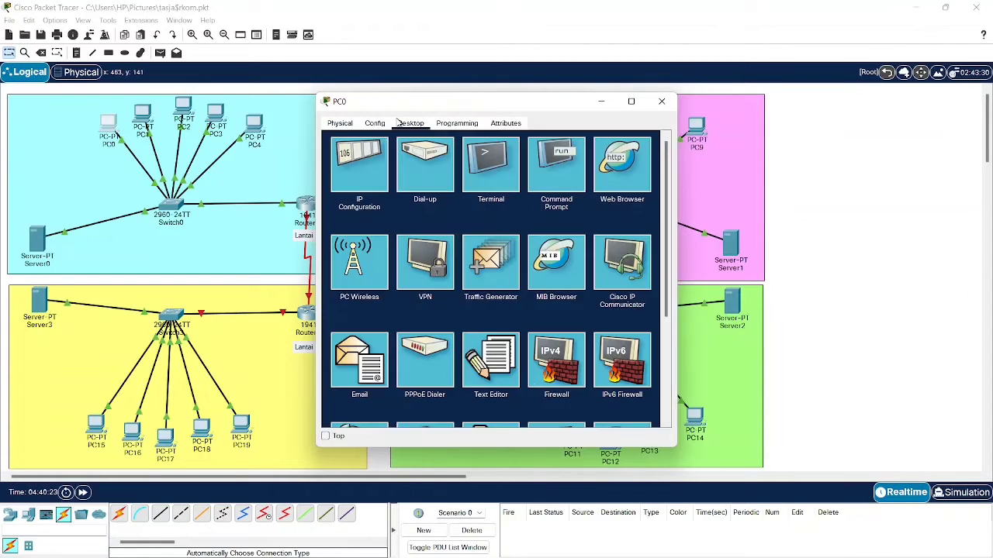
pyautogui.click(380, 181)
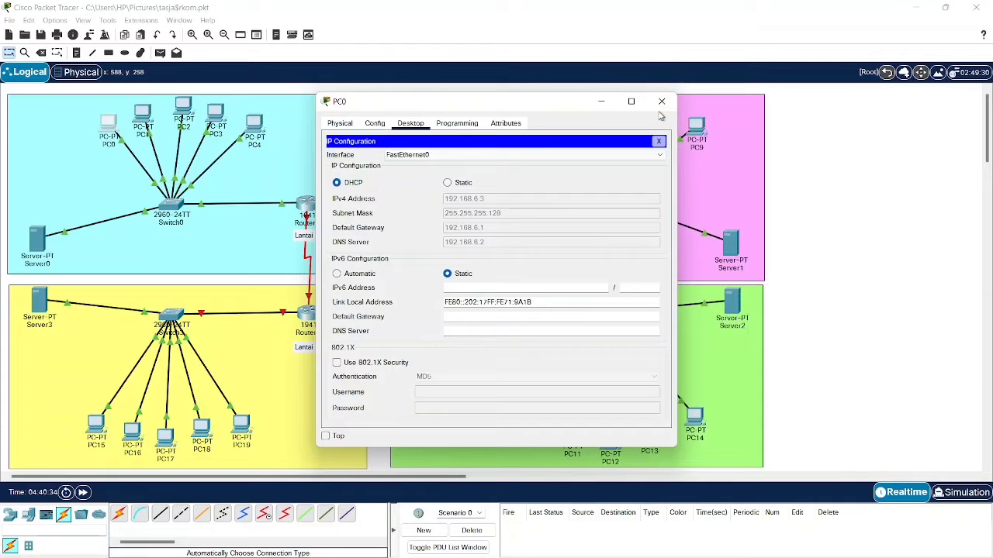
pyautogui.click(662, 102)
# - Set PC1 to obtain its address by DHCP and close its window
pyautogui.click(144, 118)
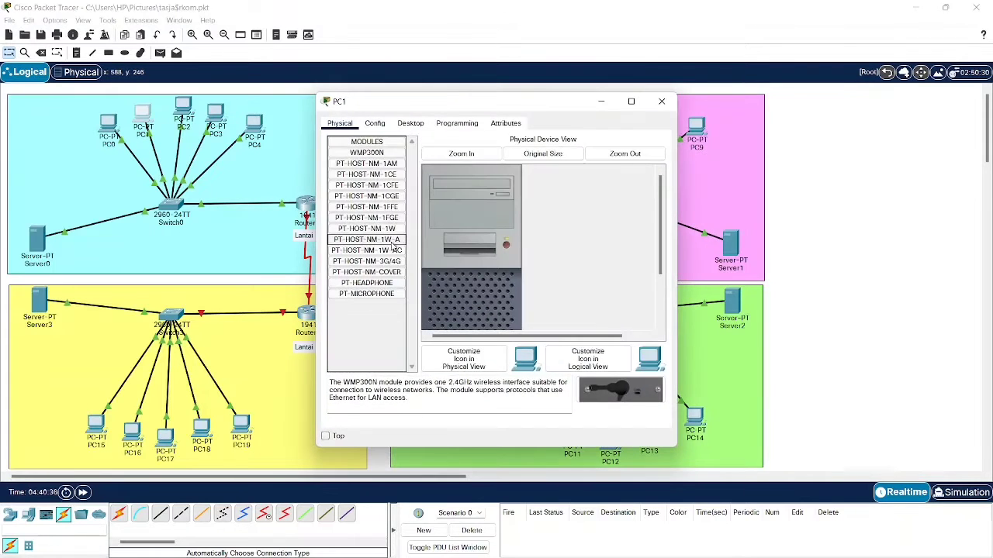
pyautogui.click(379, 124)
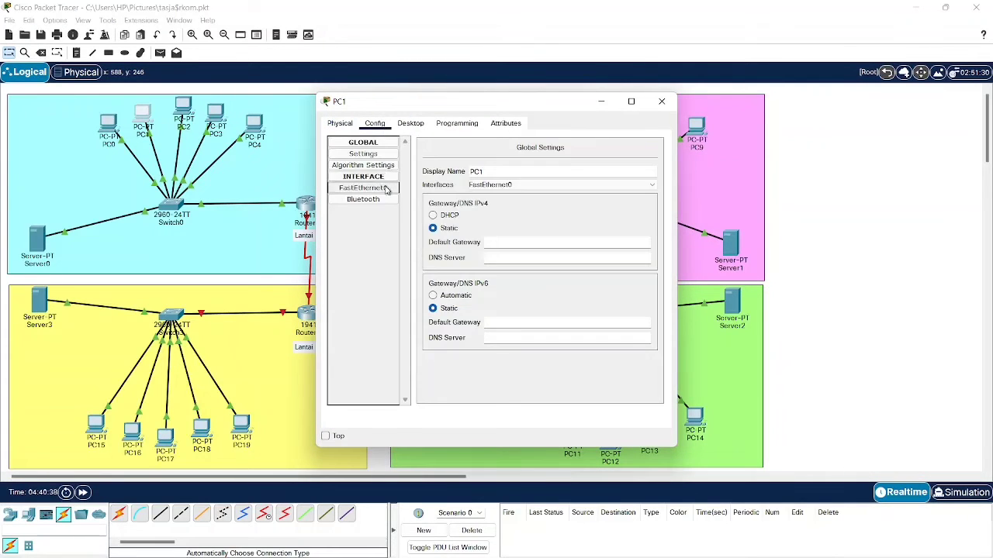
pyautogui.click(410, 123)
pyautogui.click(383, 172)
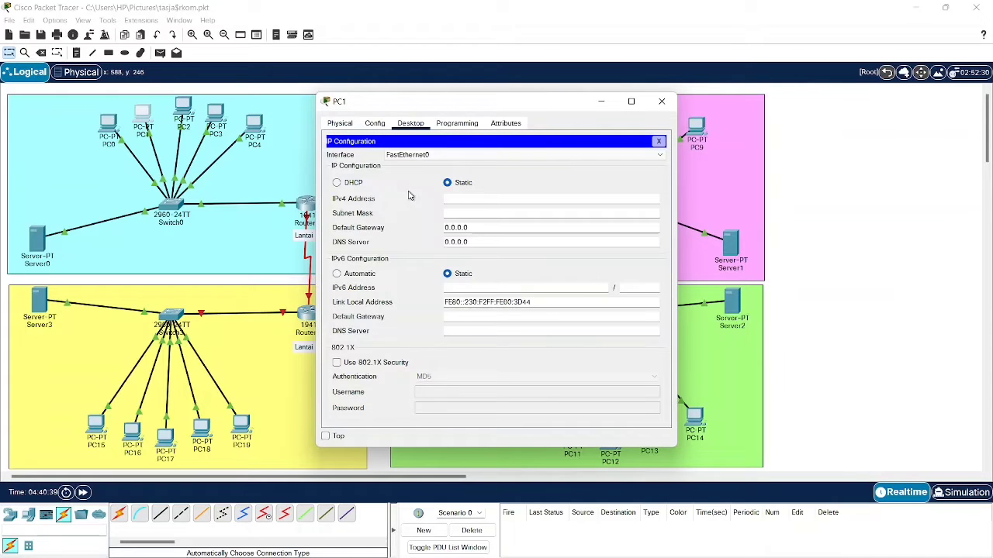
pyautogui.click(356, 185)
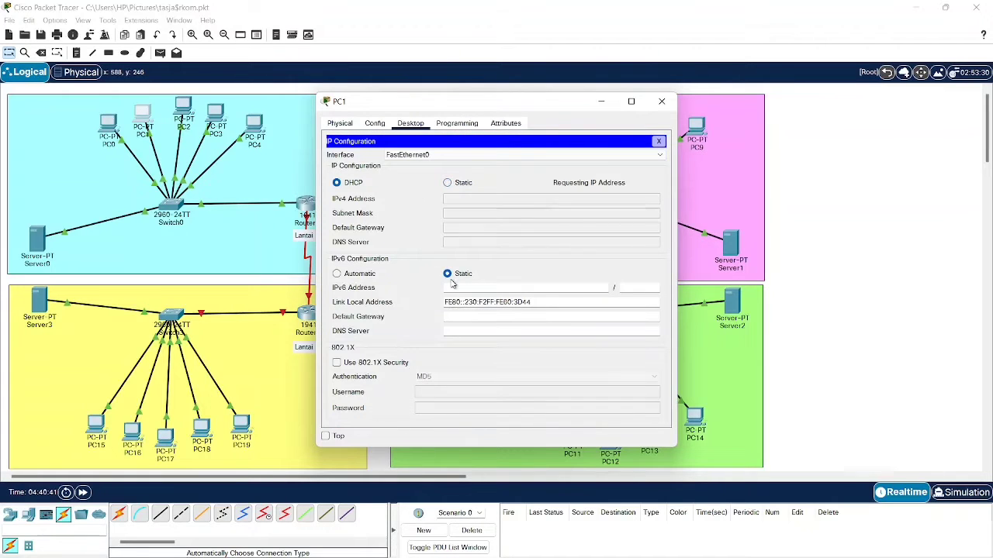
pyautogui.click(662, 101)
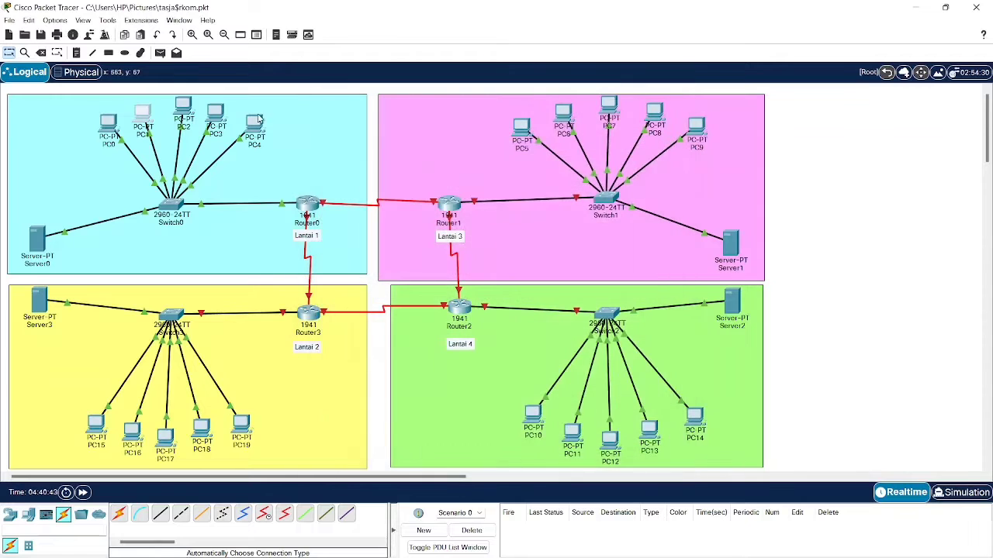
# - Switch PC2 to DHCP so it receives 192.168.6.5, then close its window
pyautogui.click(183, 109)
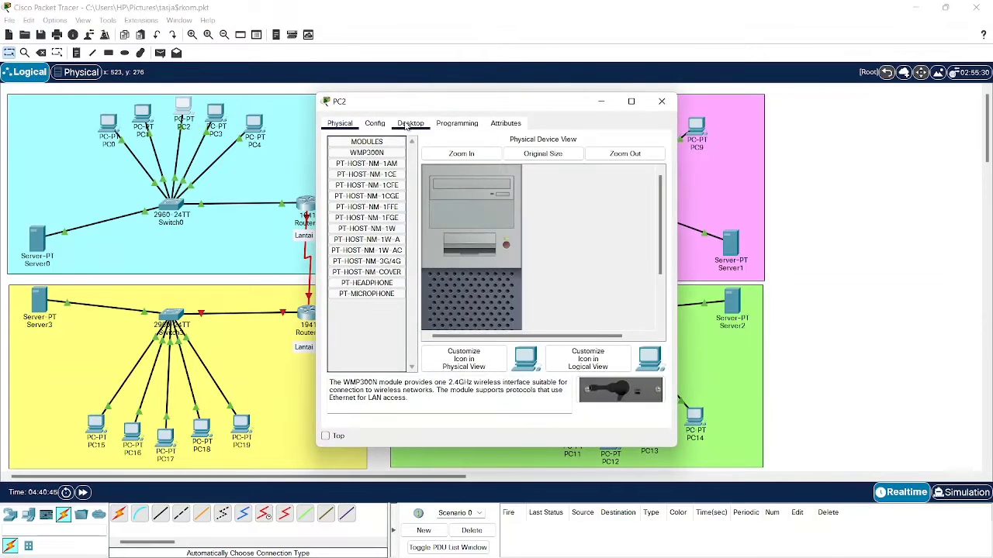
pyautogui.click(407, 126)
pyautogui.click(380, 175)
pyautogui.click(352, 183)
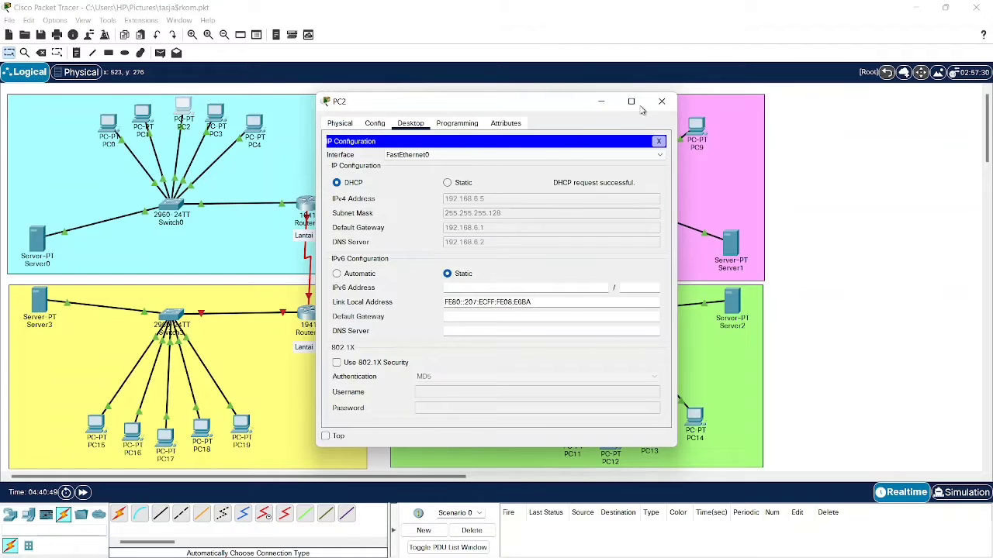
pyautogui.click(662, 101)
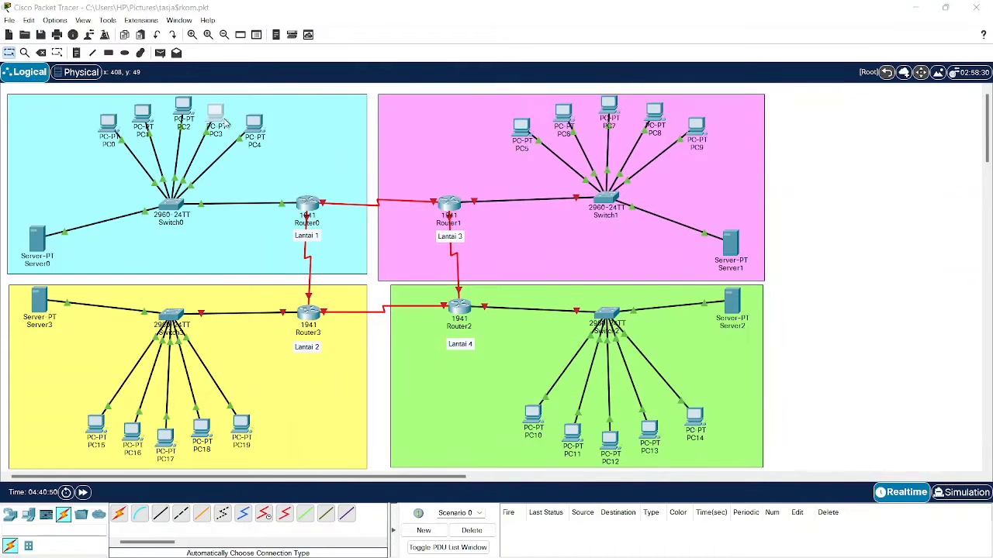
# - Switch PC3 to DHCP so it receives 192.168.6.6, then close its window
pyautogui.click(223, 122)
pyautogui.click(374, 124)
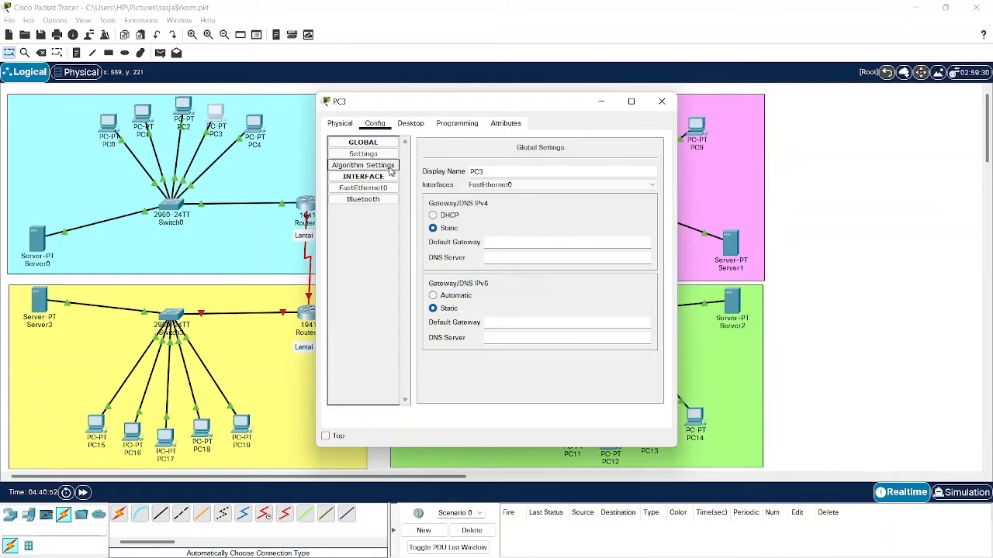
pyautogui.click(410, 124)
pyautogui.click(376, 179)
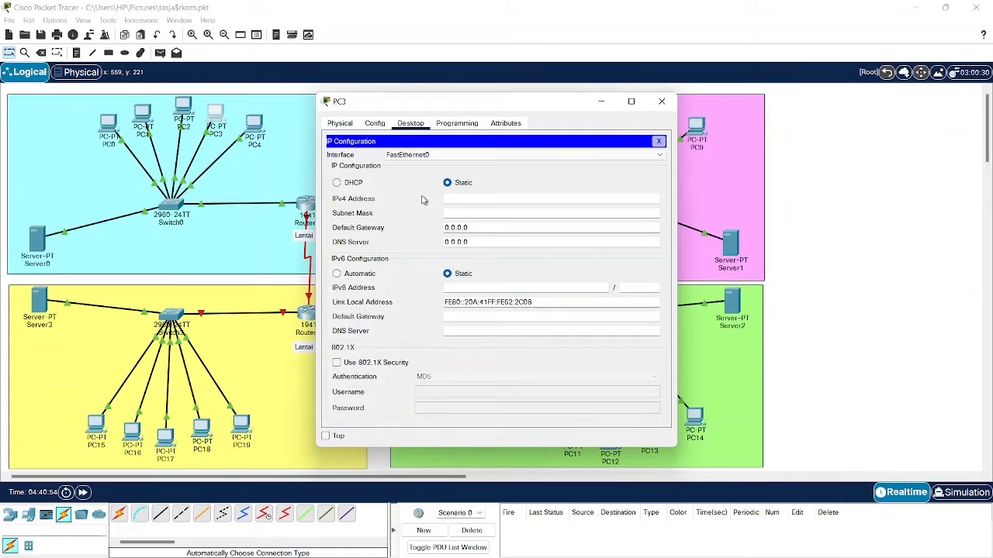
pyautogui.click(337, 182)
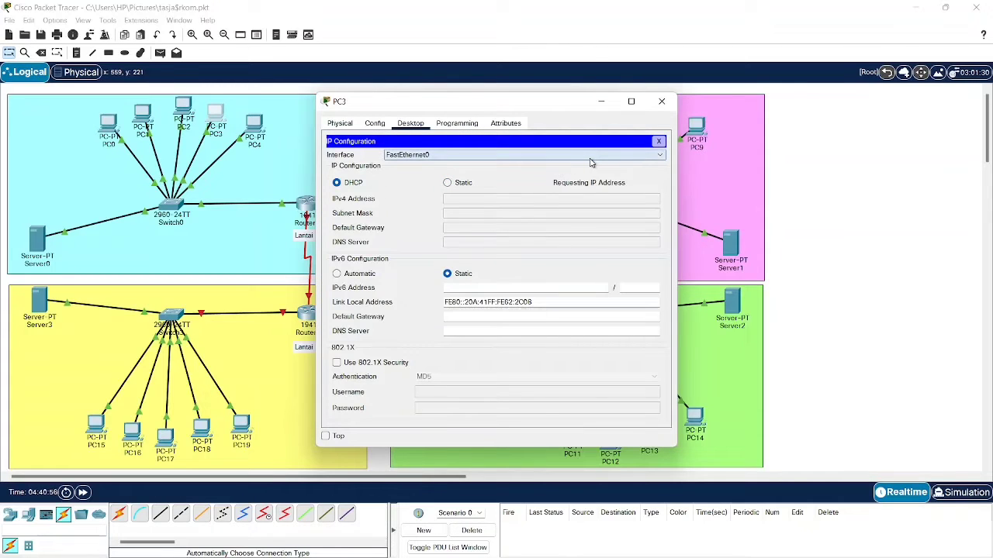
pyautogui.click(662, 102)
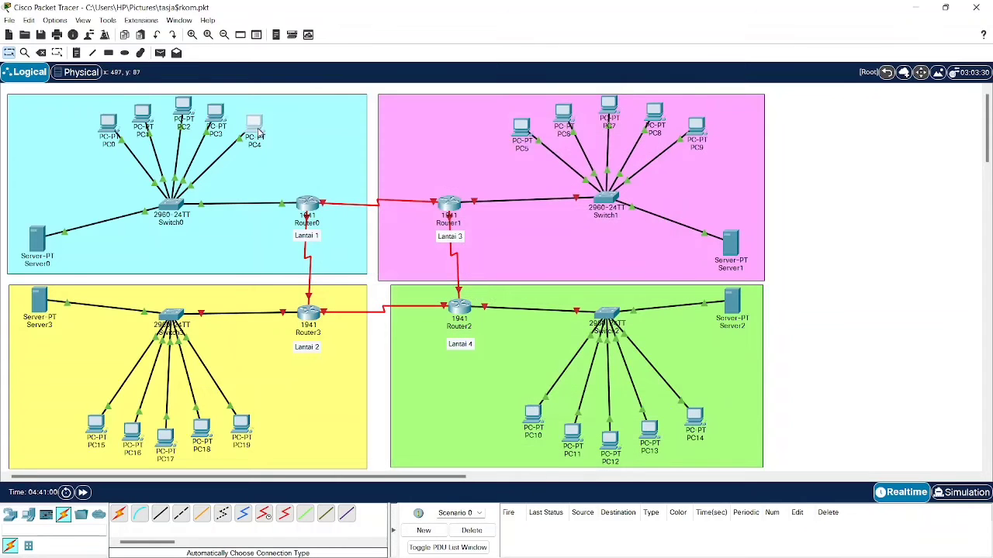
# - Switch PC4 to DHCP so it receives 192.168.6.7, then close its window
pyautogui.click(259, 130)
pyautogui.click(374, 123)
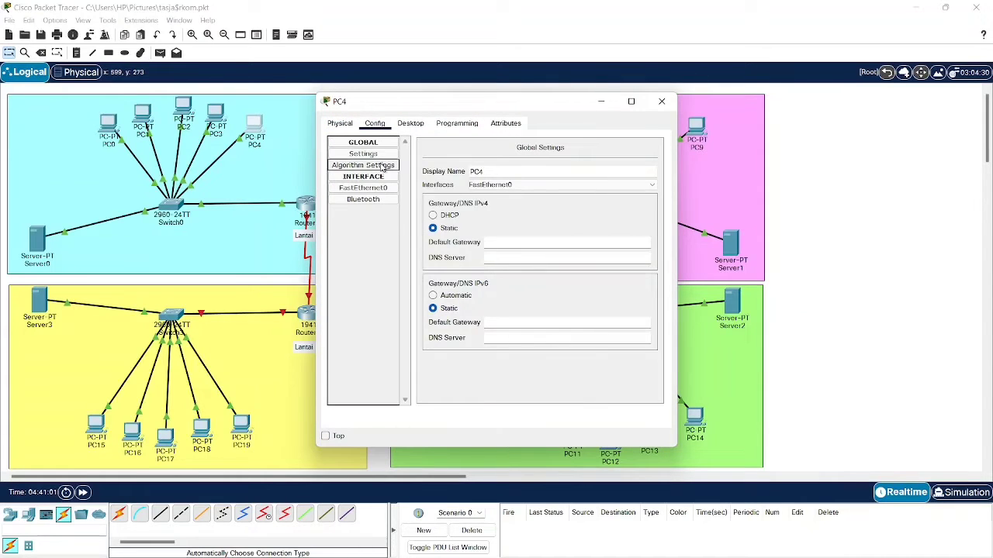
pyautogui.click(410, 123)
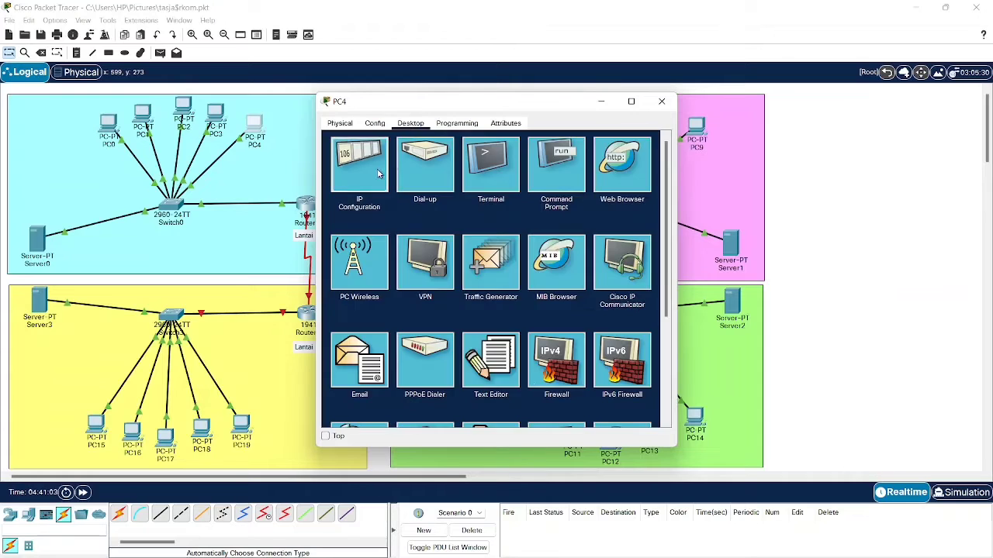
pyautogui.click(380, 174)
pyautogui.click(335, 182)
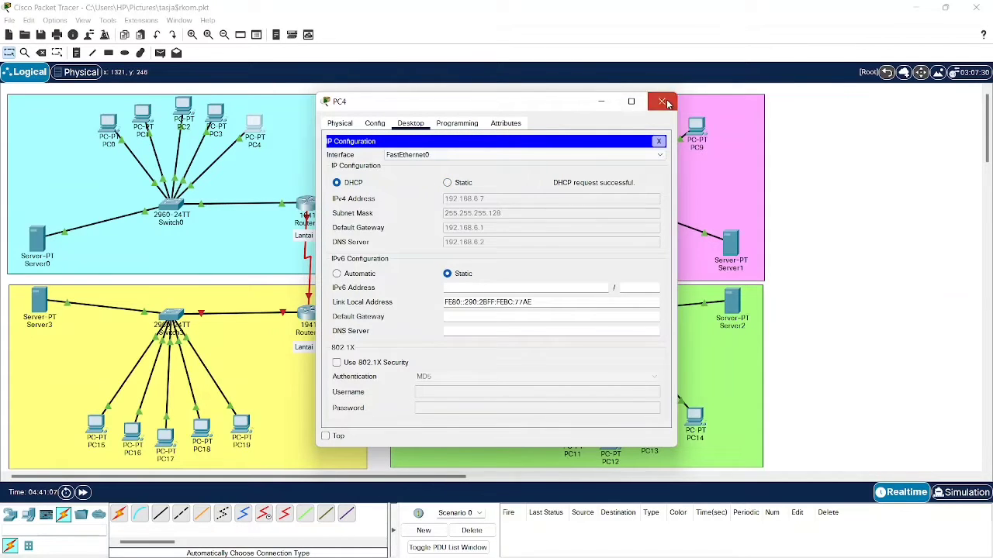
pyautogui.click(662, 101)
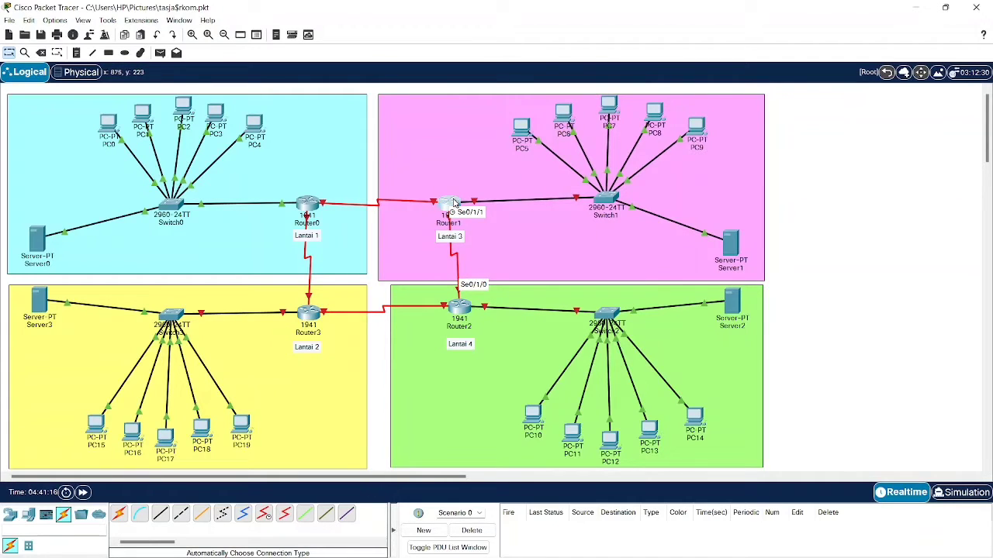
# - Copy 192.168.6.193 from the subnet notes and paste it as Router1's GigabitEthernet0/0 address
pyautogui.click(451, 204)
pyautogui.click(386, 125)
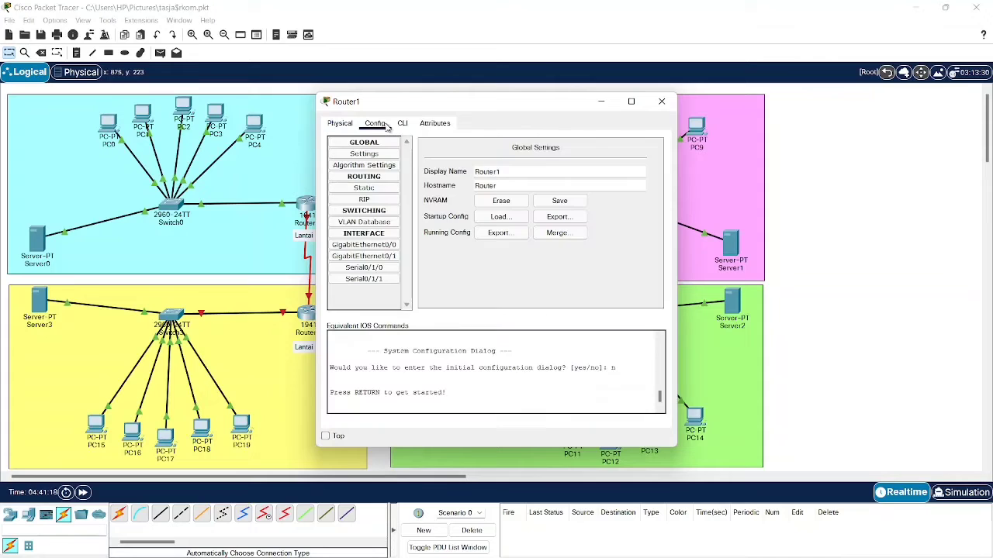
pyautogui.click(388, 246)
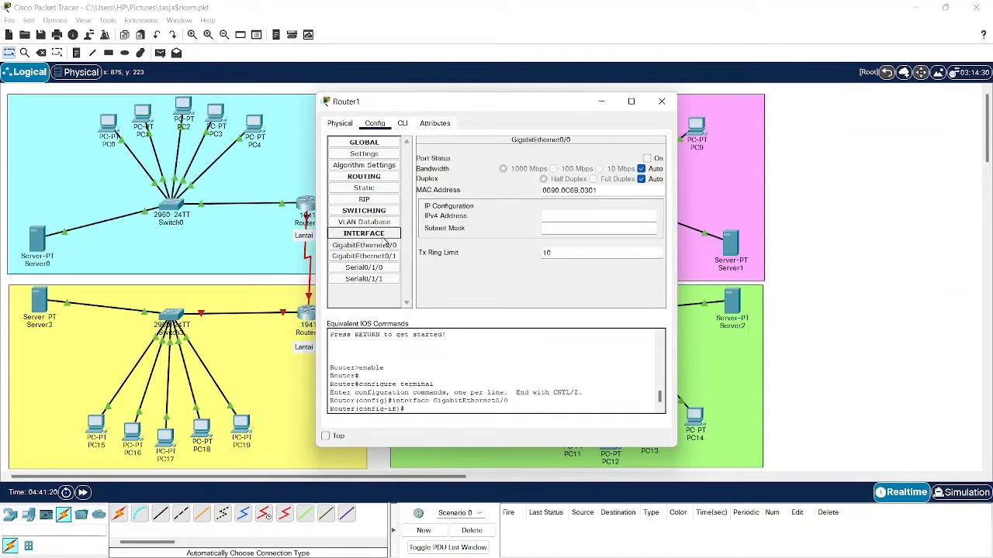
pyautogui.click(560, 229)
pyautogui.moveTo(638, 543)
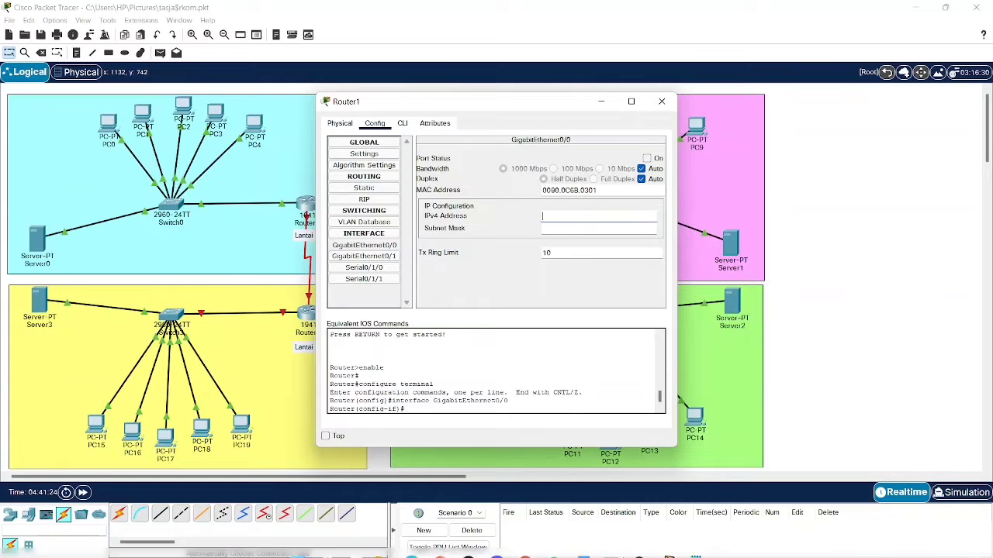
pyautogui.click(689, 545)
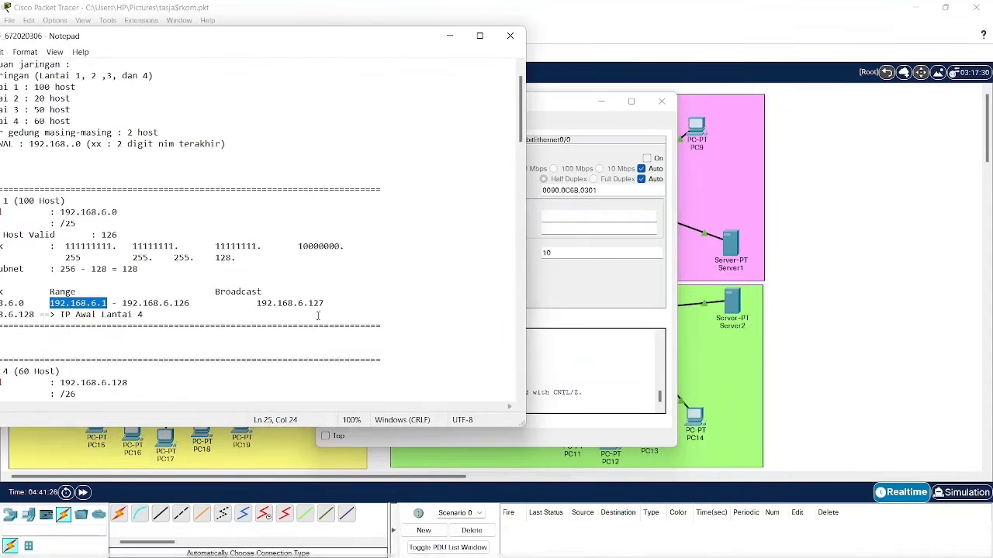
pyautogui.scroll(-1, 257, 250)
pyautogui.moveTo(394, 38); pyautogui.dragTo(428, 28)
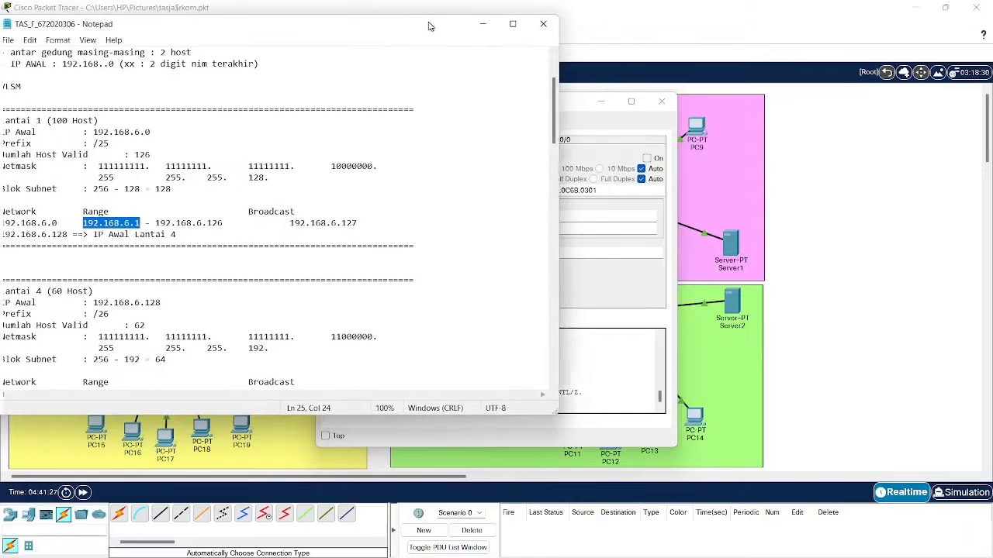
pyautogui.scroll(-7, 246, 199)
pyautogui.scroll(-2, 246, 198)
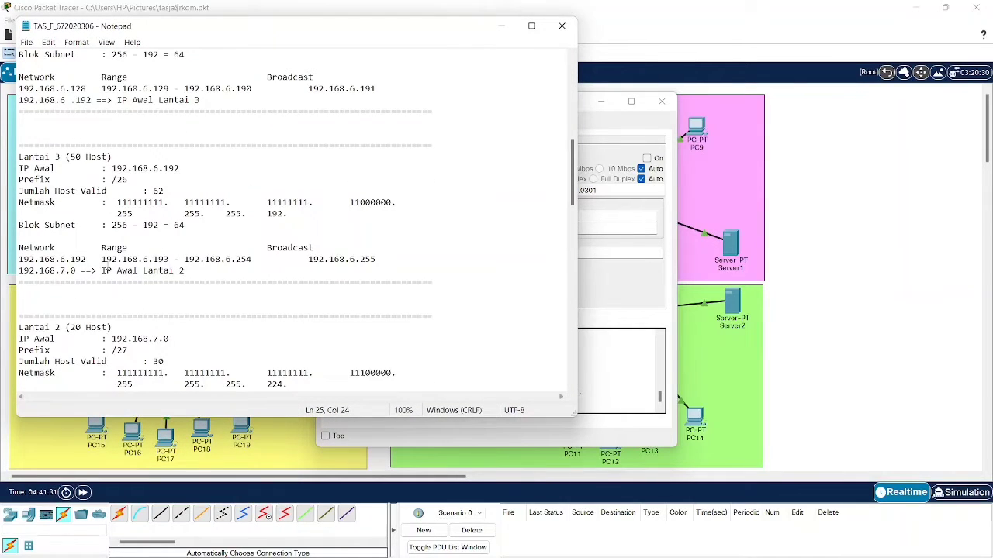
pyautogui.moveTo(105, 259); pyautogui.dragTo(172, 259)
pyautogui.hotkey('ctrl', 'c')
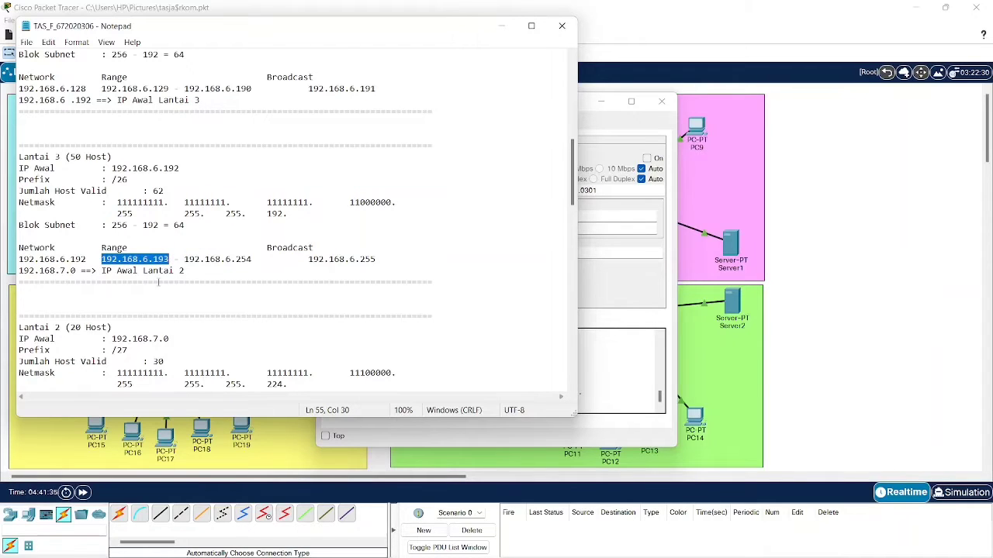
pyautogui.click(502, 28)
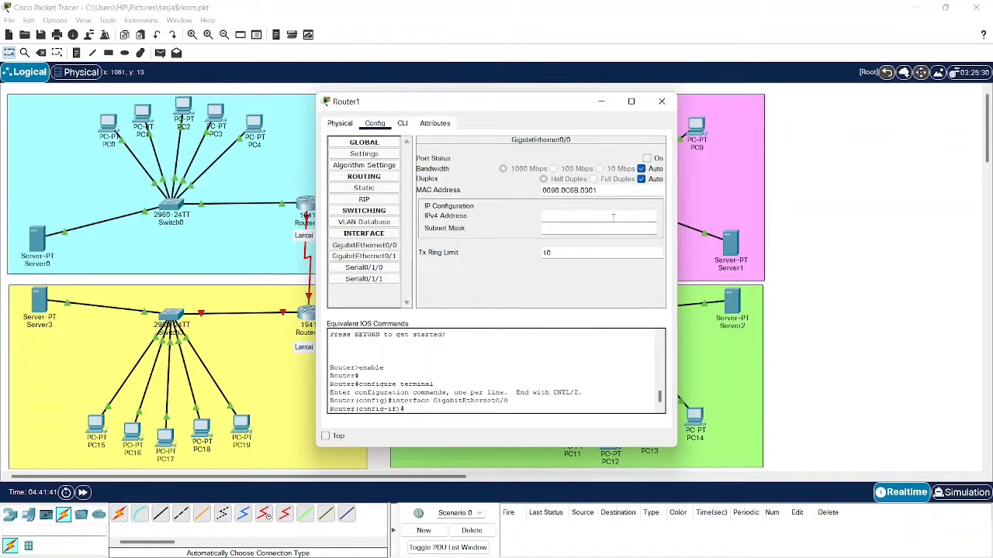
pyautogui.hotkey('ctrl', 'v')
# - Set the interface mask to 255.255.255.192, turn the port on, and close Router1
pyautogui.click(695, 544)
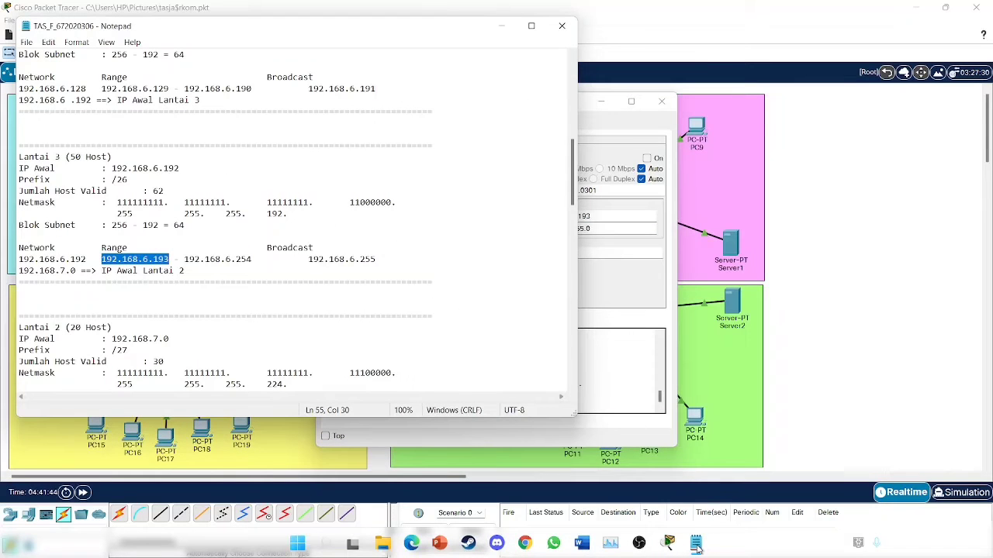
pyautogui.click(696, 544)
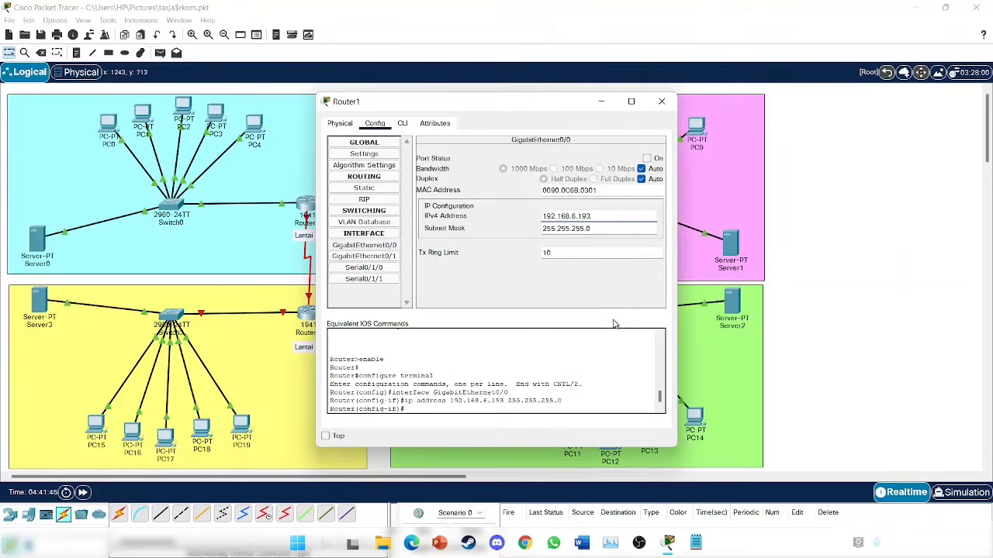
pyautogui.click(632, 230)
pyautogui.press('BackSpace')
pyautogui.write('19')
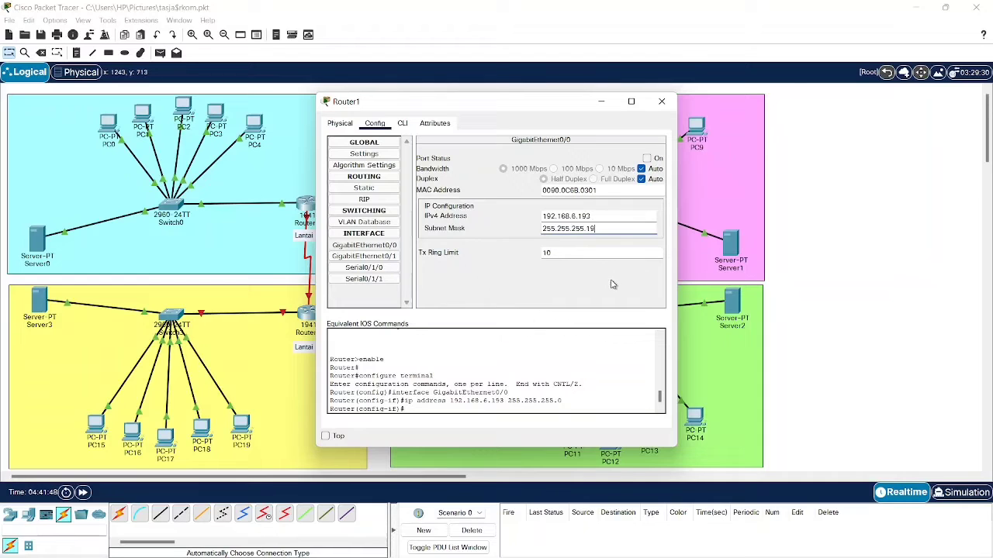
pyautogui.write('2')
pyautogui.press('Return')
pyautogui.click(647, 159)
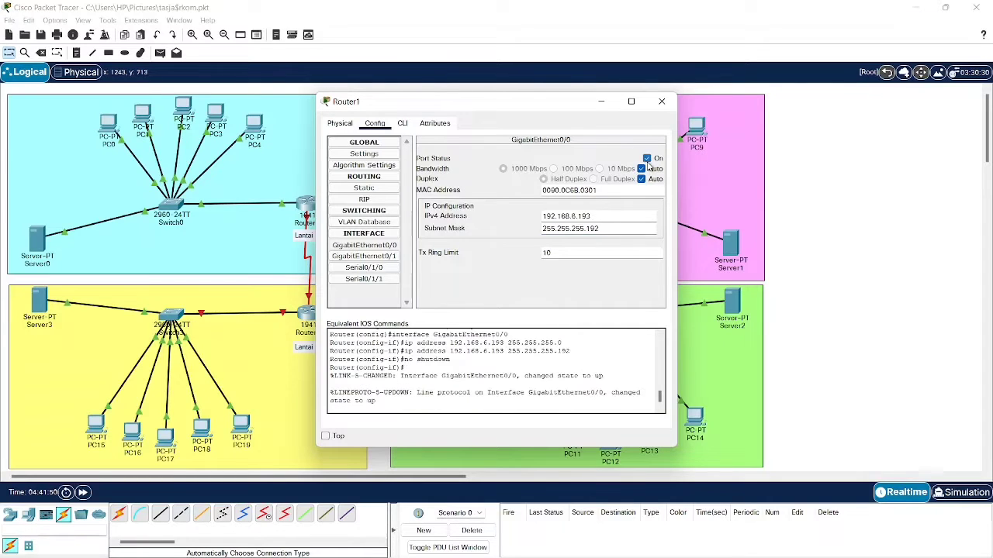
pyautogui.click(661, 102)
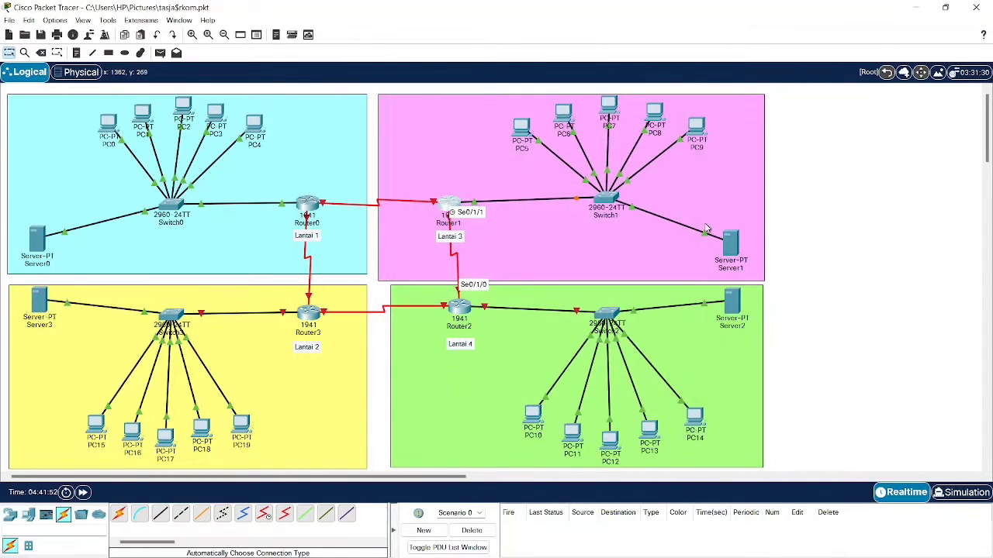
pyautogui.click(729, 239)
# - Enter 192.168.6.194 as Server1's IPv4 address in its IP Configuration
pyautogui.click(388, 124)
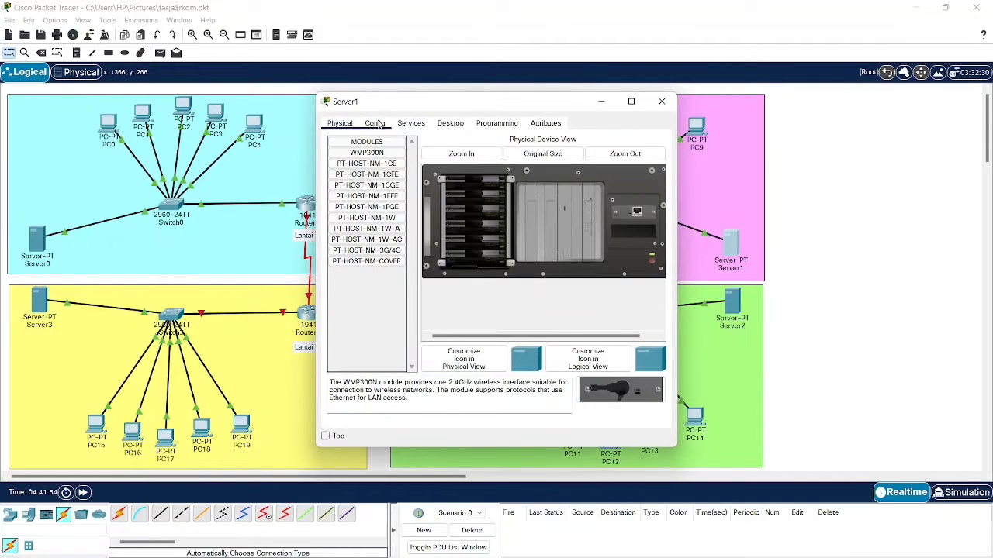
pyautogui.click(406, 124)
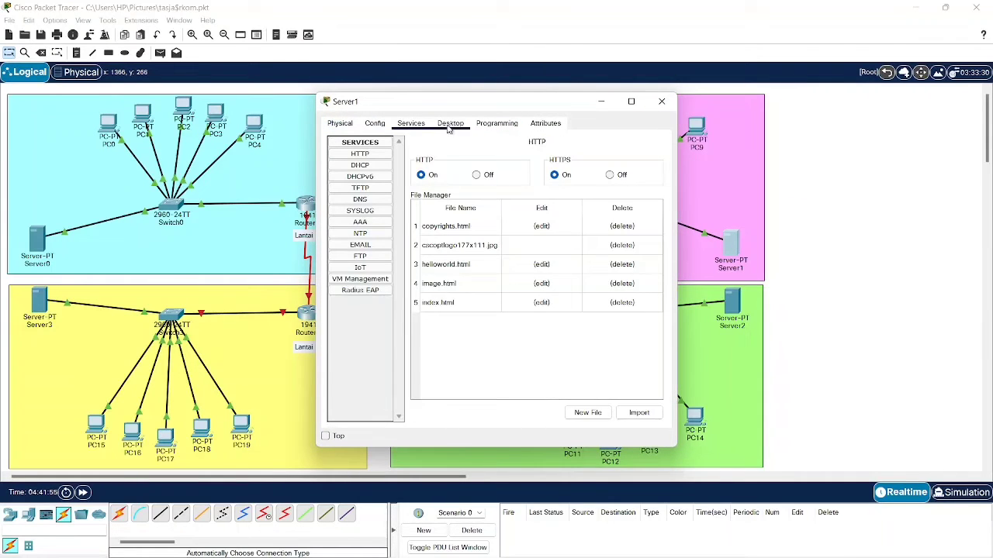
pyautogui.click(451, 124)
pyautogui.click(386, 164)
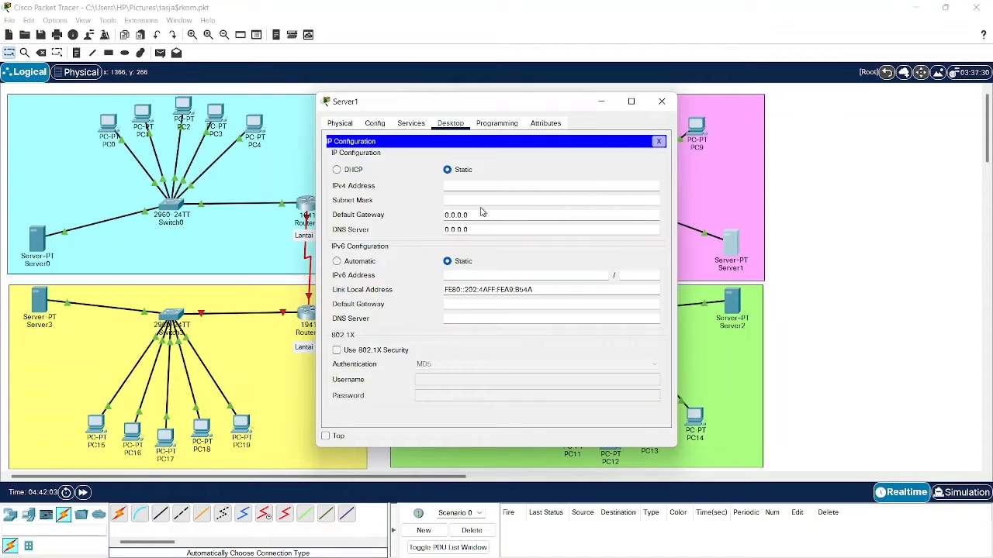
pyautogui.click(494, 186)
pyautogui.click(694, 548)
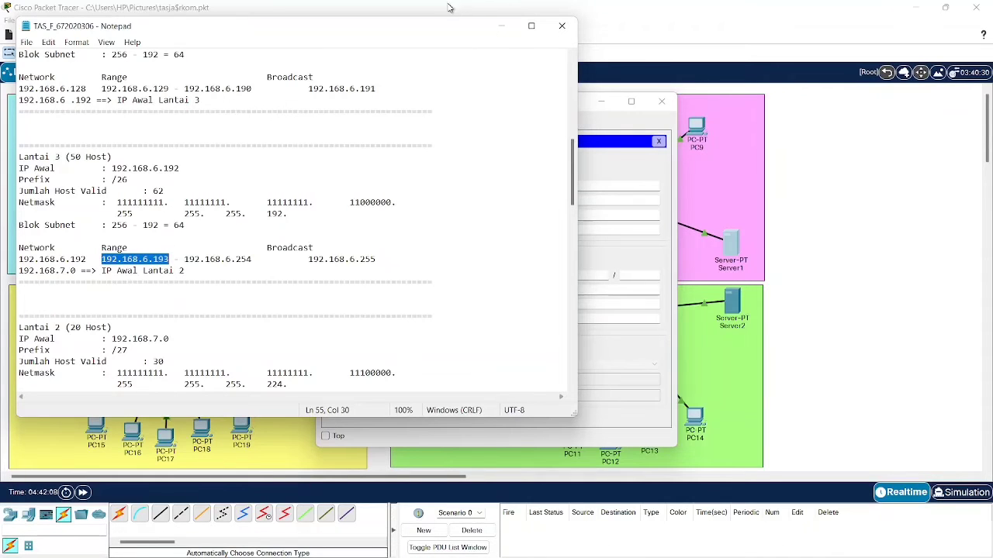
pyautogui.click(449, 8)
pyautogui.click(504, 184)
pyautogui.hotkey('ctrl', 'v')
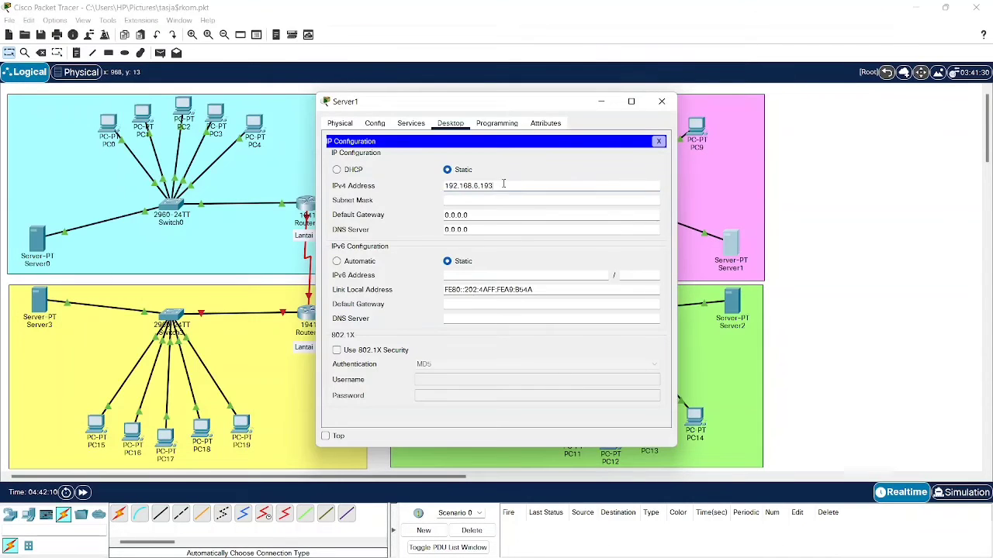
pyautogui.press('BackSpace')
pyautogui.write('4')
# - Fill in Server1's mask 255.255.255.192 and default gateway 192.168.6.193
pyautogui.click(479, 199)
pyautogui.click(499, 218)
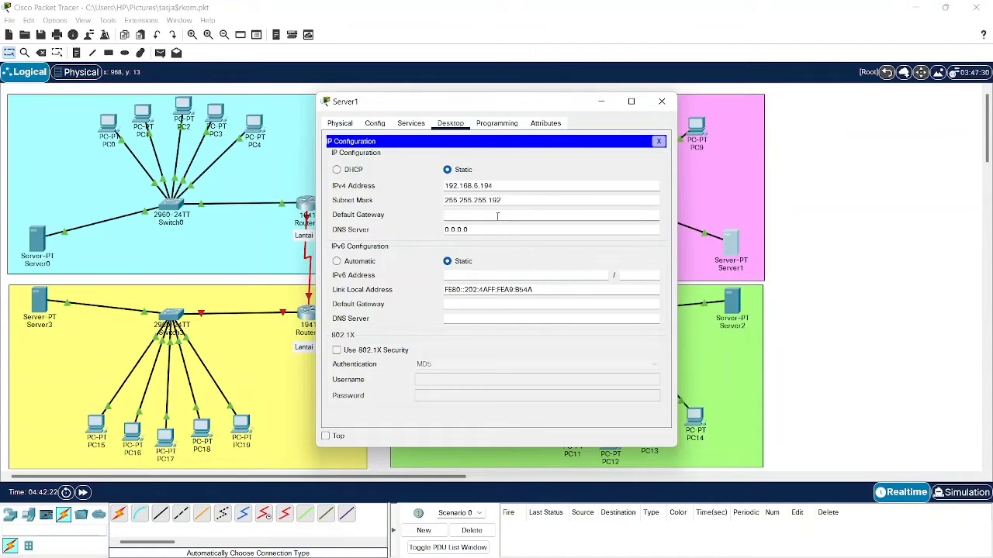
pyautogui.write('192.168.6.193')
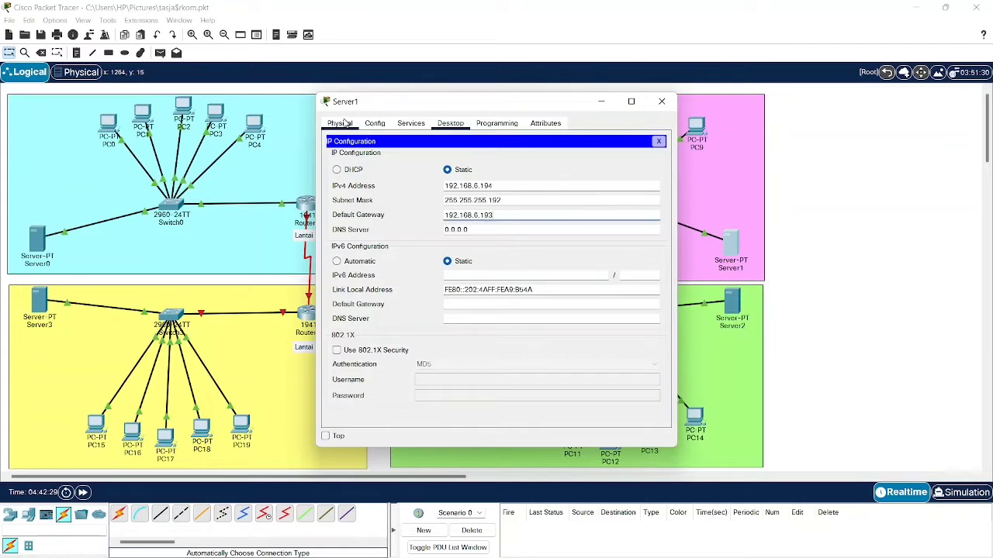
# - Set Server1's DHCP pool gateway to 192.168.6.193 and DNS server to 192.168.6.194
pyautogui.click(371, 123)
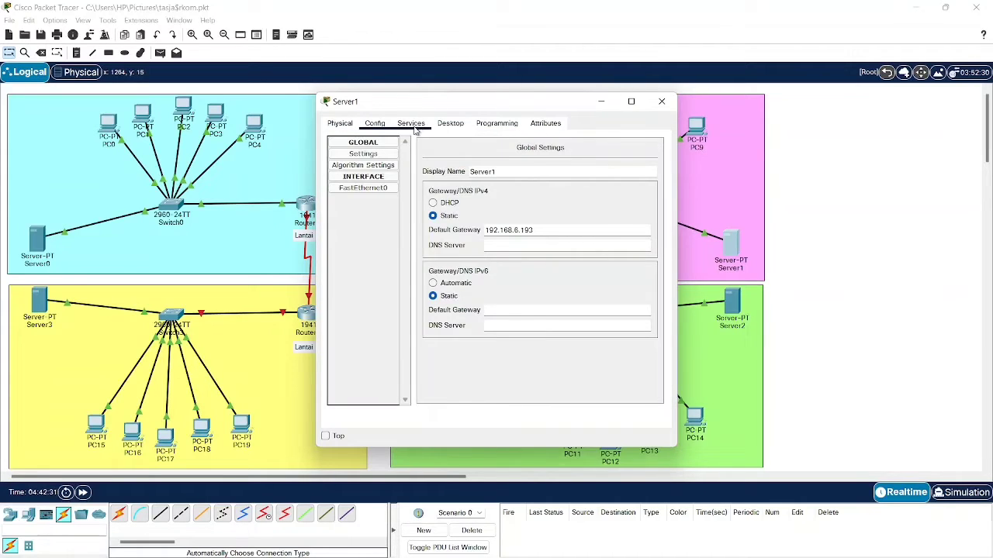
pyautogui.click(411, 124)
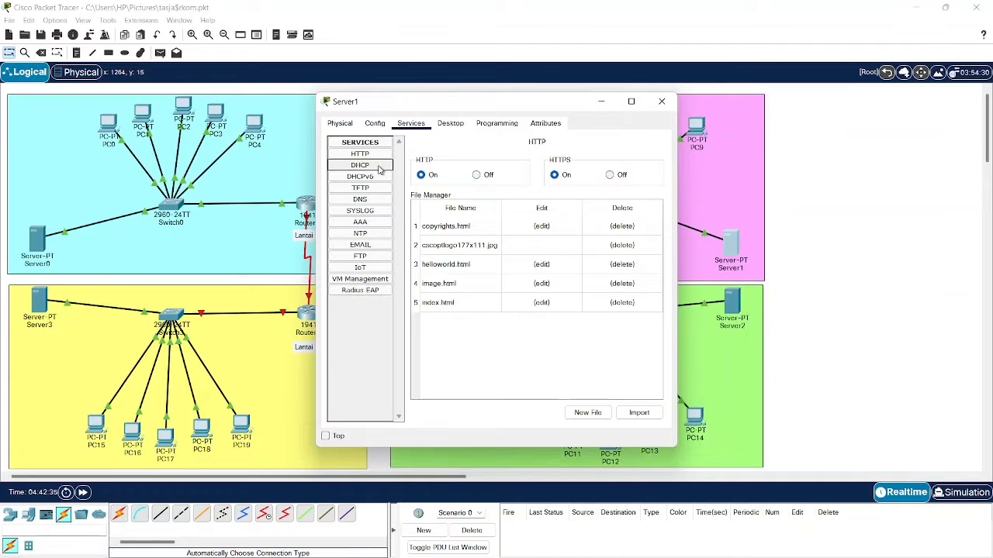
pyautogui.click(380, 167)
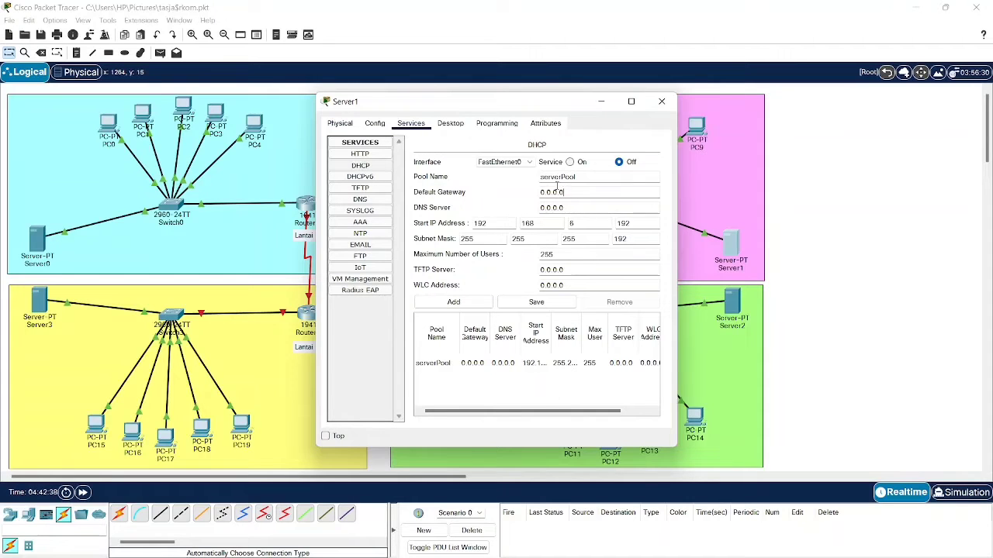
pyautogui.moveTo(561, 193); pyautogui.dragTo(529, 196)
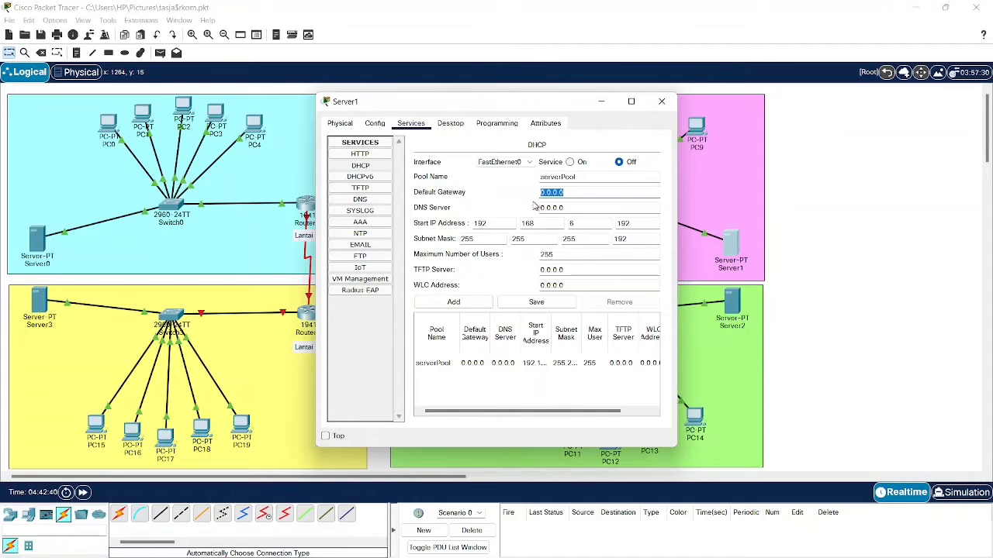
pyautogui.write('192.168.6.193')
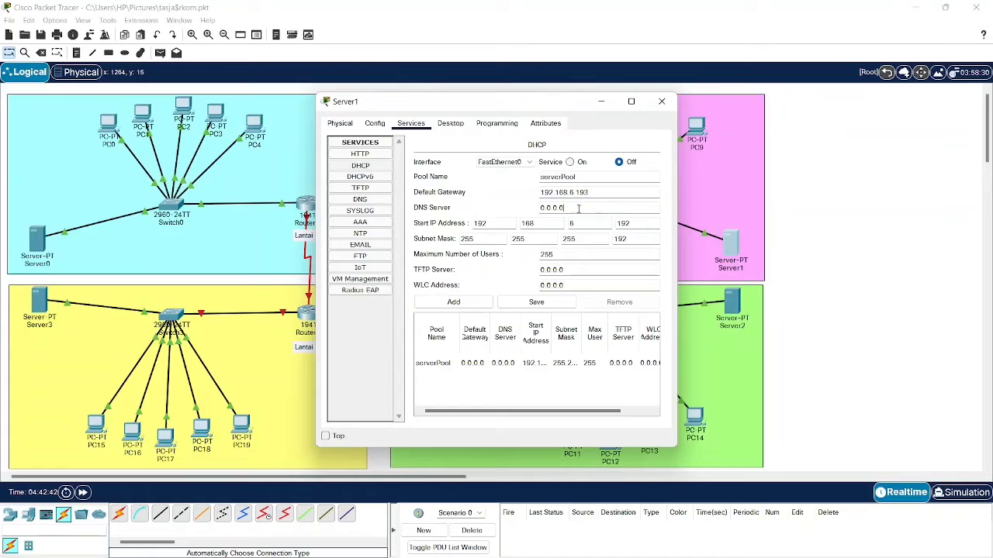
pyautogui.moveTo(565, 208); pyautogui.dragTo(521, 214)
pyautogui.write('192.168.6.194')
# - Change the start address to 192.168.6.195, save the 61-user pool, and turn DHCP on
pyautogui.click(649, 225)
pyautogui.press('BackSpace')
pyautogui.write('5')
pyautogui.rightClick(638, 225)
pyautogui.click(631, 200)
pyautogui.click(532, 302)
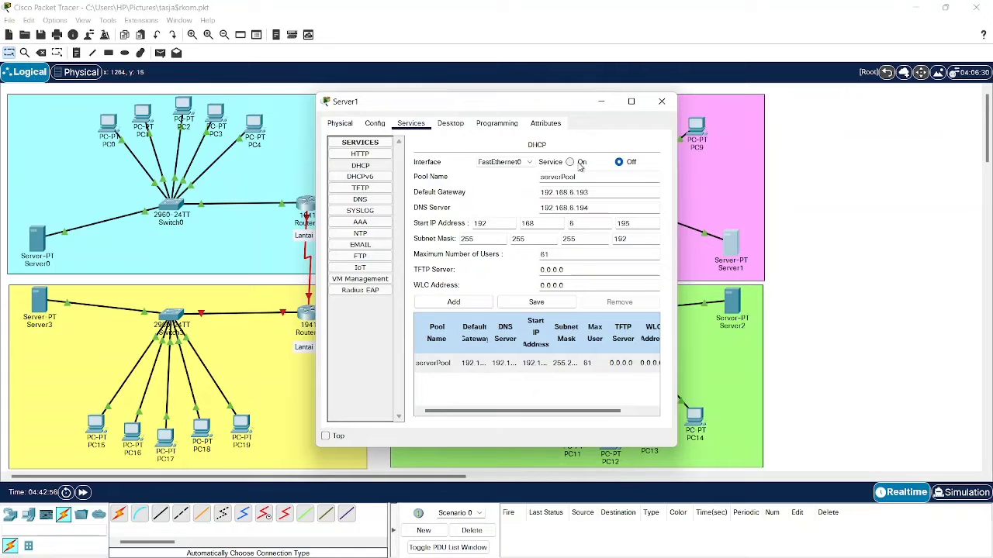
pyautogui.click(570, 162)
pyautogui.click(661, 102)
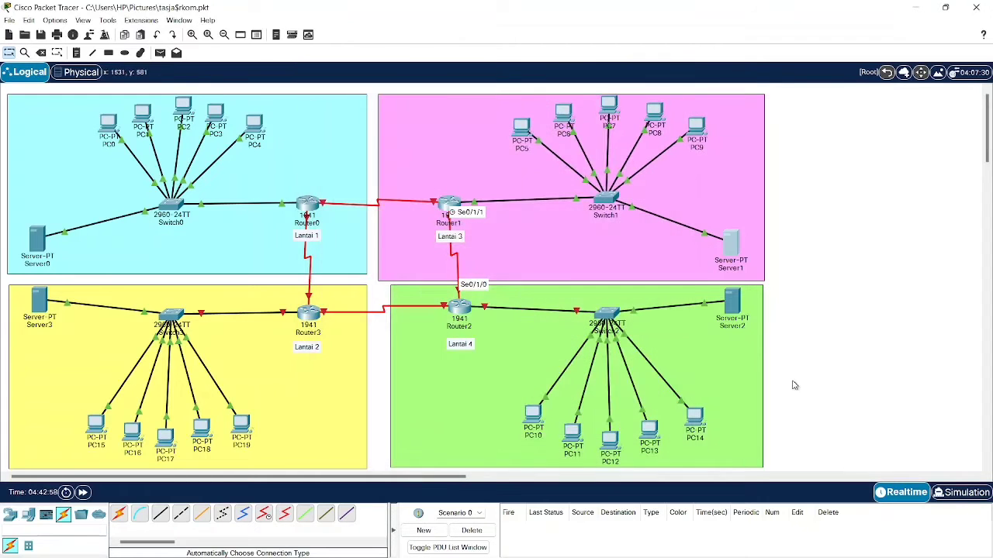
# - Switch PC5 and PC6 to DHCP addressing and close their windows
pyautogui.click(518, 124)
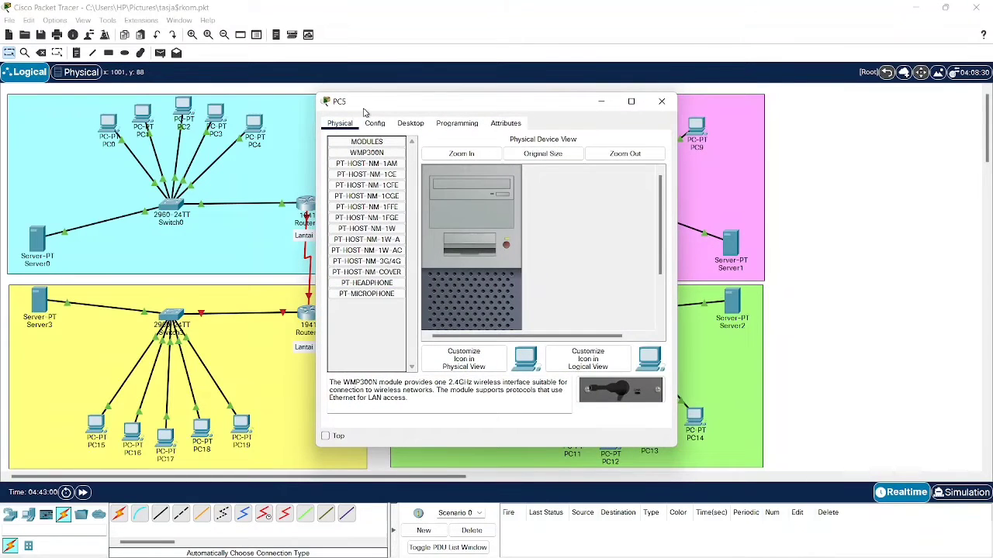
pyautogui.click(374, 123)
pyautogui.click(411, 124)
pyautogui.click(371, 167)
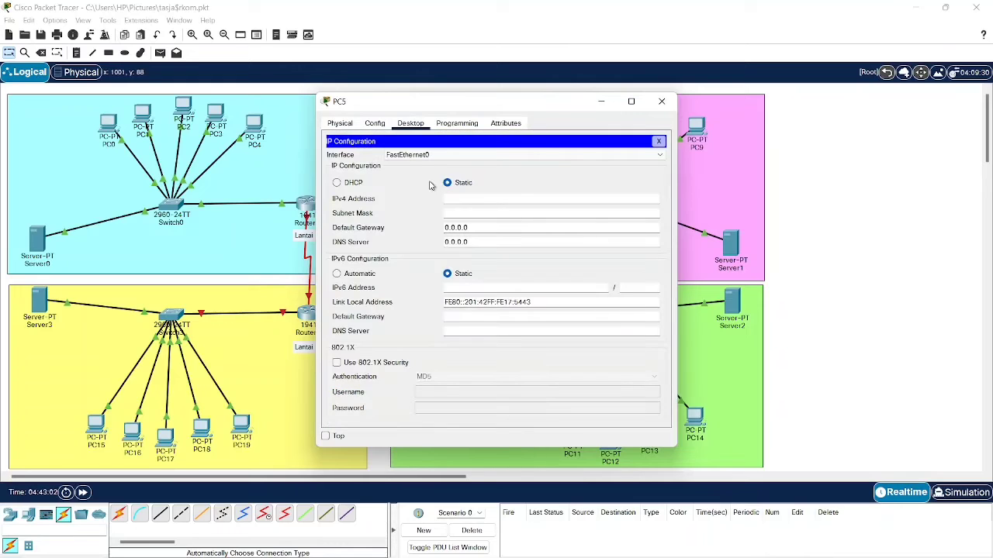
pyautogui.click(353, 185)
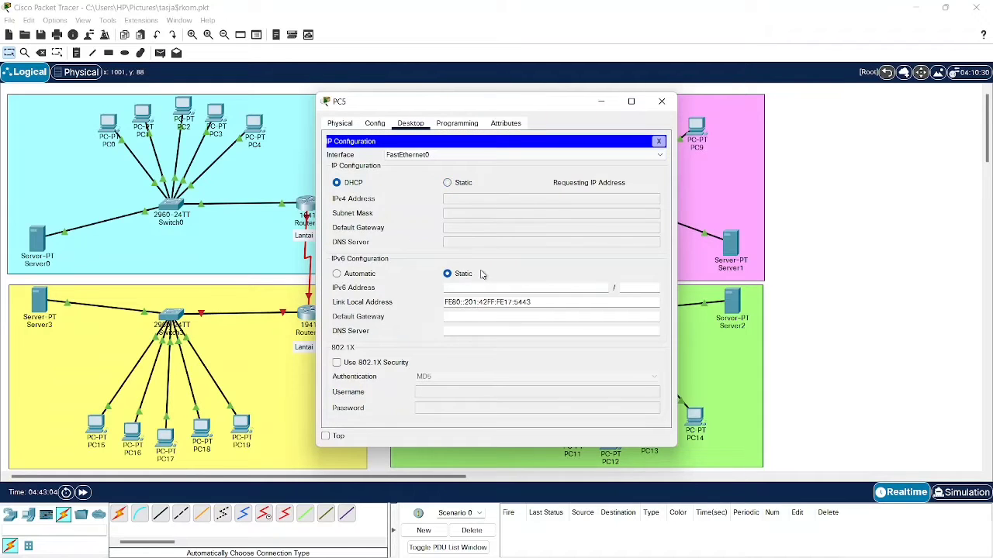
pyautogui.click(661, 101)
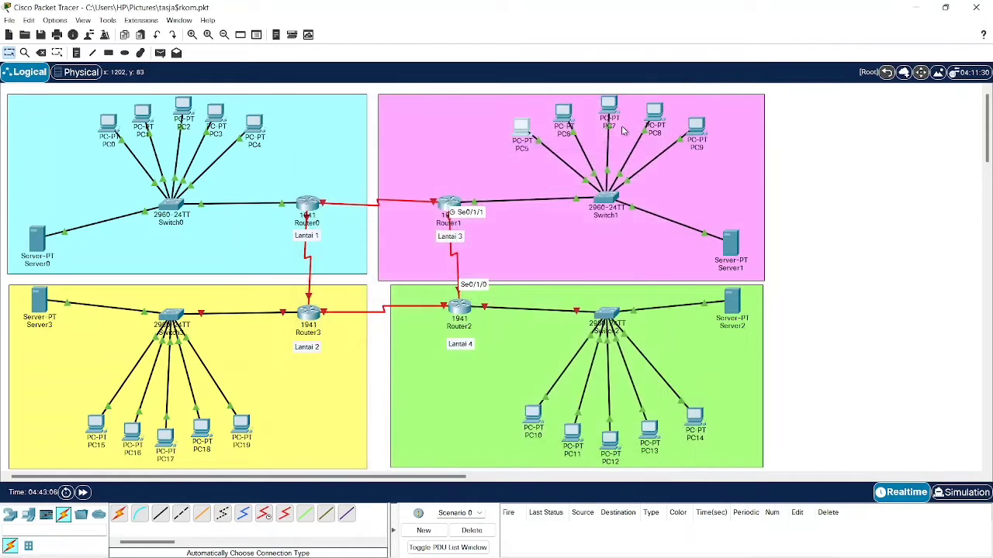
pyautogui.click(564, 116)
pyautogui.click(376, 123)
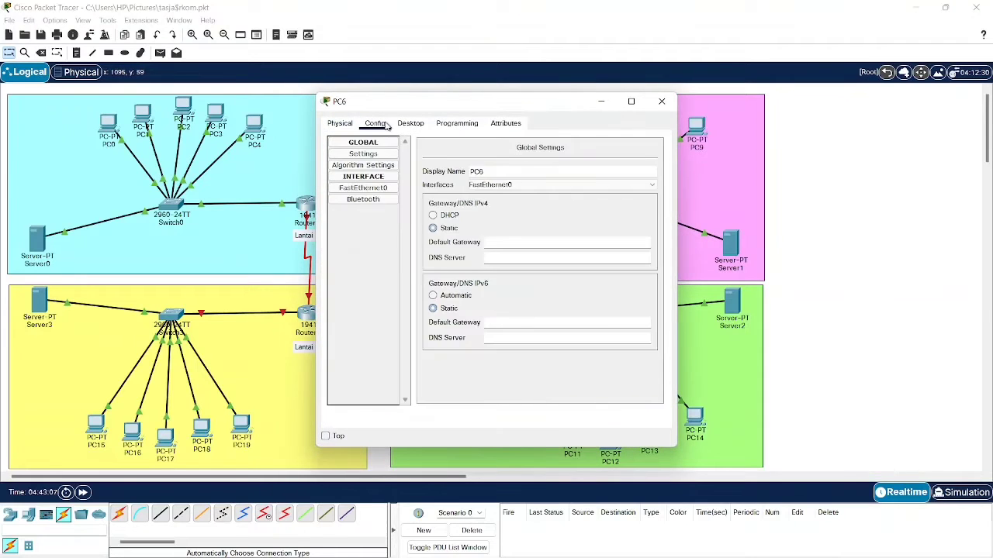
pyautogui.click(410, 124)
pyautogui.click(371, 166)
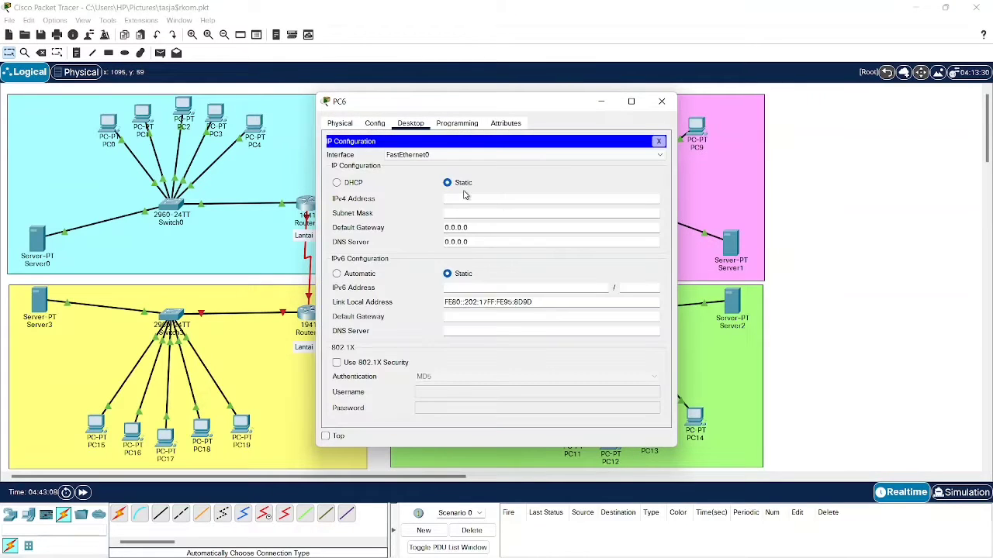
pyautogui.click(358, 184)
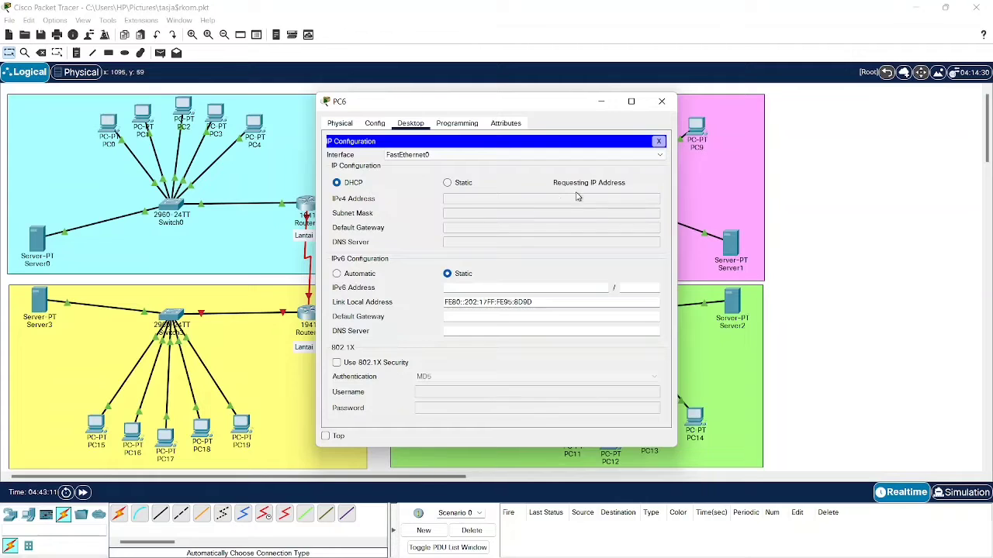
pyautogui.click(662, 102)
# - Switch PC7 and PC8 to DHCP, PC8 receiving 192.168.6.198, and close their windows
pyautogui.click(619, 118)
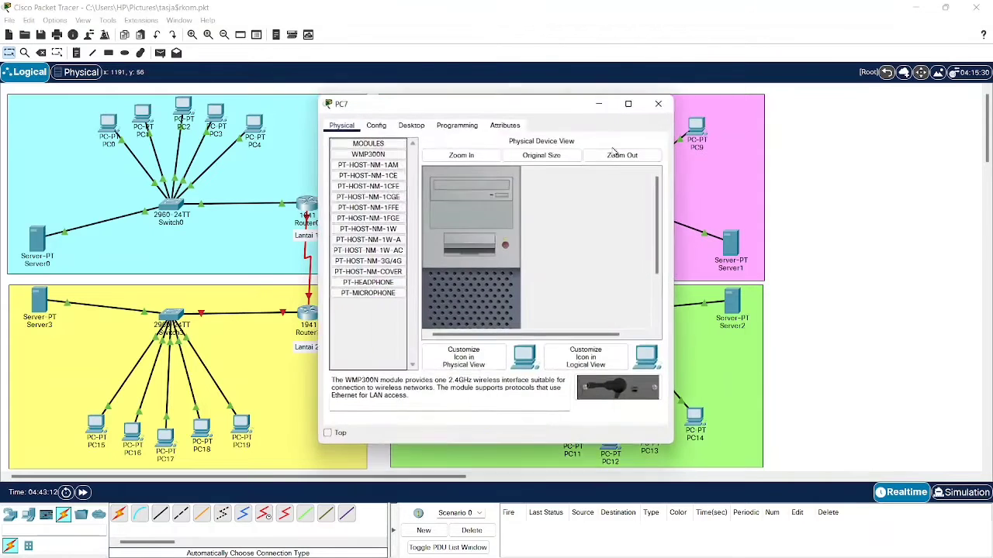
pyautogui.click(376, 125)
pyautogui.click(412, 125)
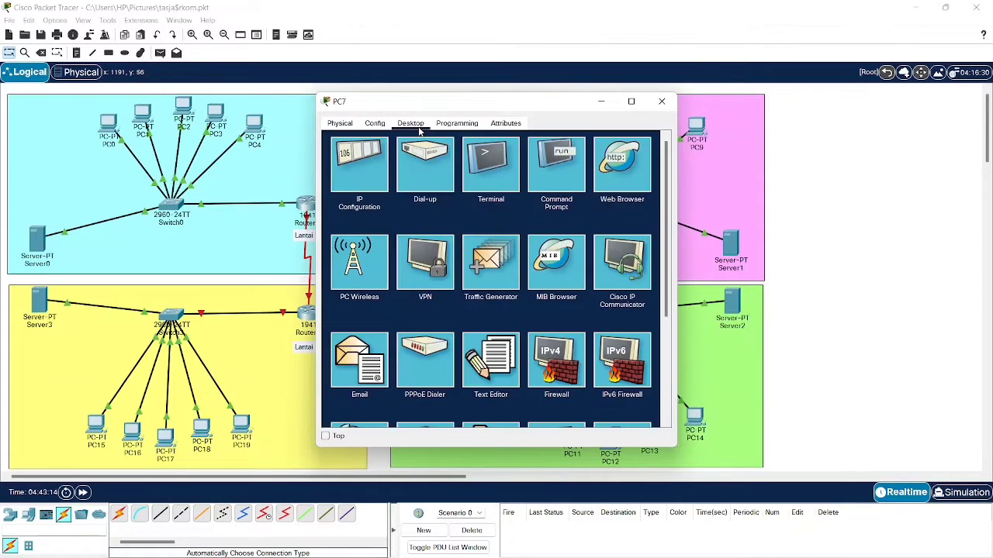
pyautogui.click(381, 171)
pyautogui.click(357, 186)
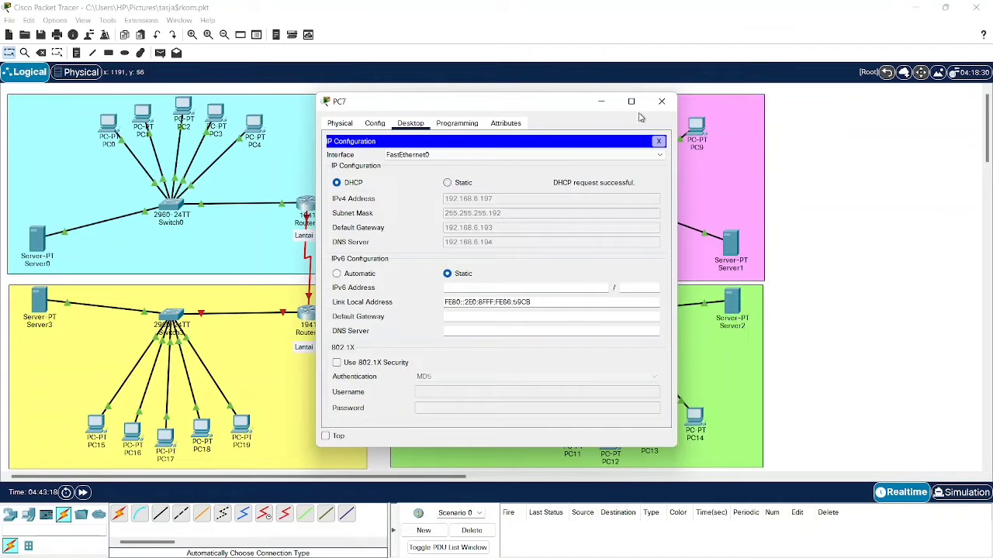
pyautogui.click(662, 102)
pyautogui.click(664, 126)
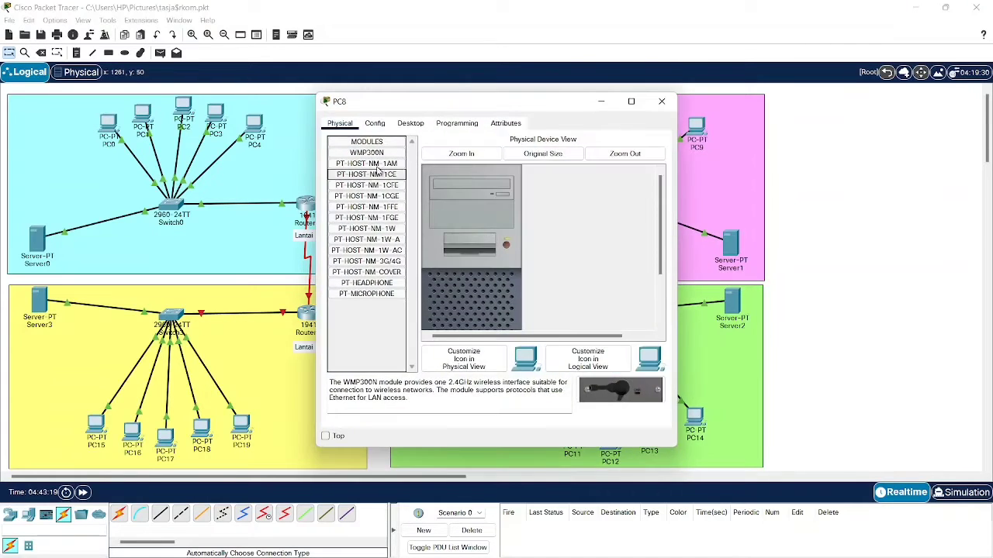
pyautogui.click(410, 124)
pyautogui.click(370, 177)
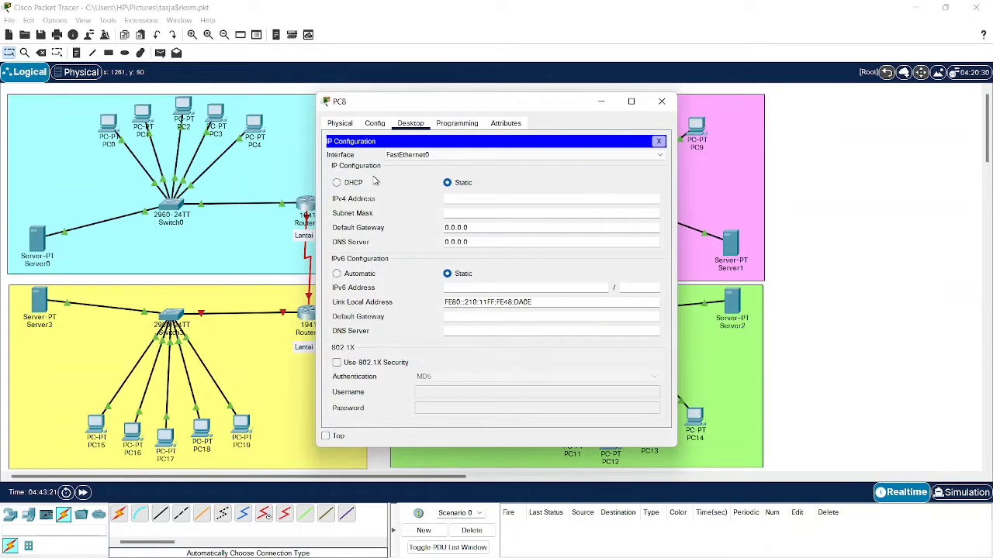
pyautogui.click(355, 183)
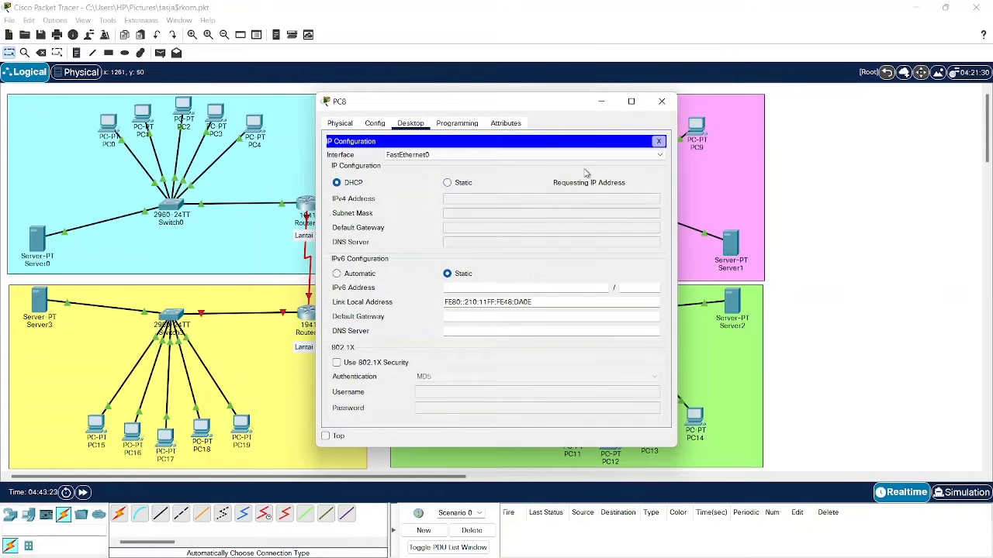
pyautogui.click(660, 101)
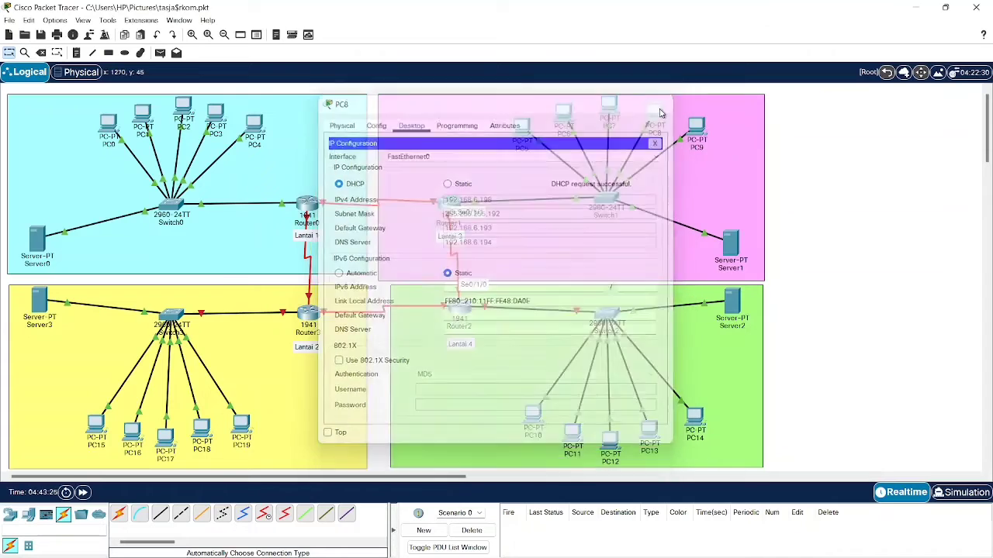
# - Switch PC9 to DHCP so it receives 192.168.6.199 with gateway 192.168.6.193
pyautogui.click(696, 128)
pyautogui.click(410, 123)
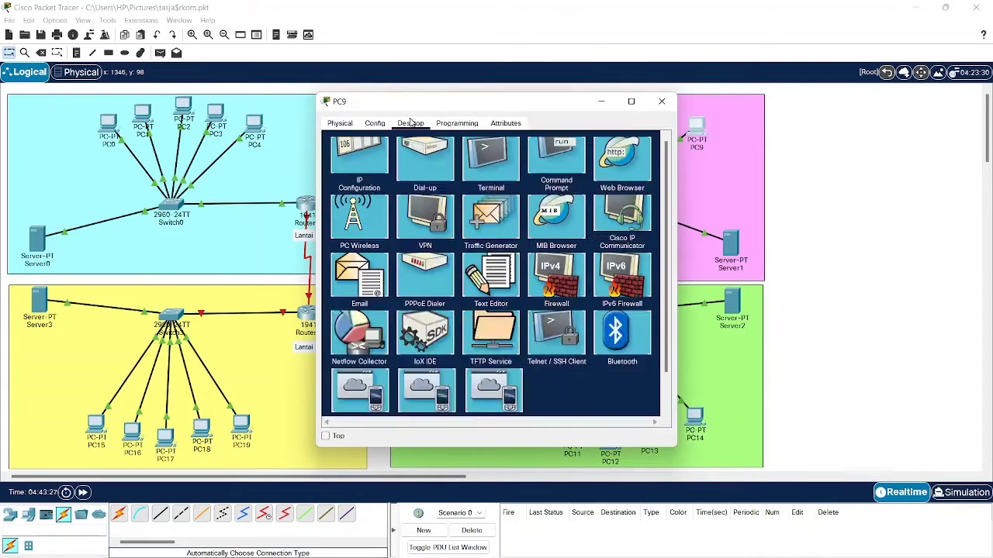
pyautogui.click(360, 163)
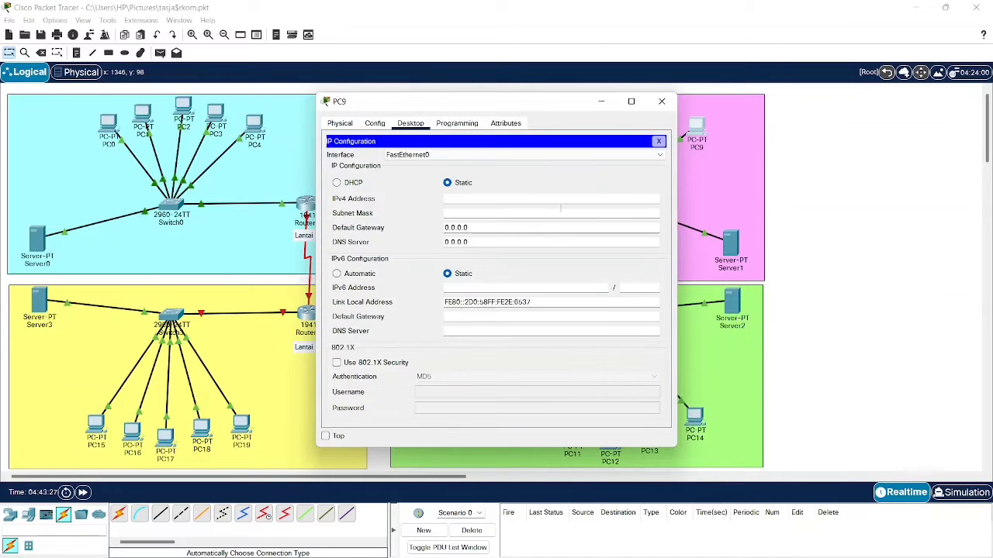
pyautogui.click(347, 183)
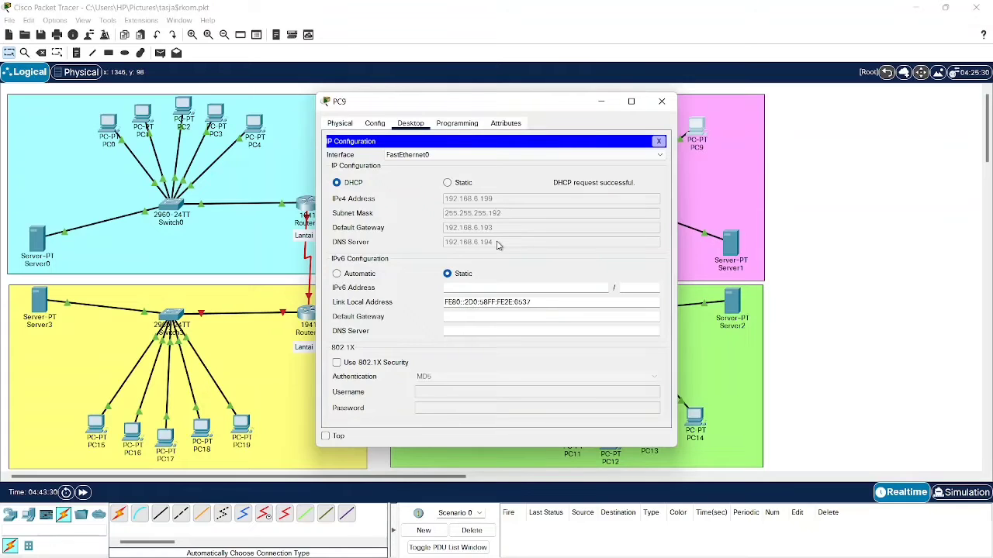
pyautogui.click(660, 103)
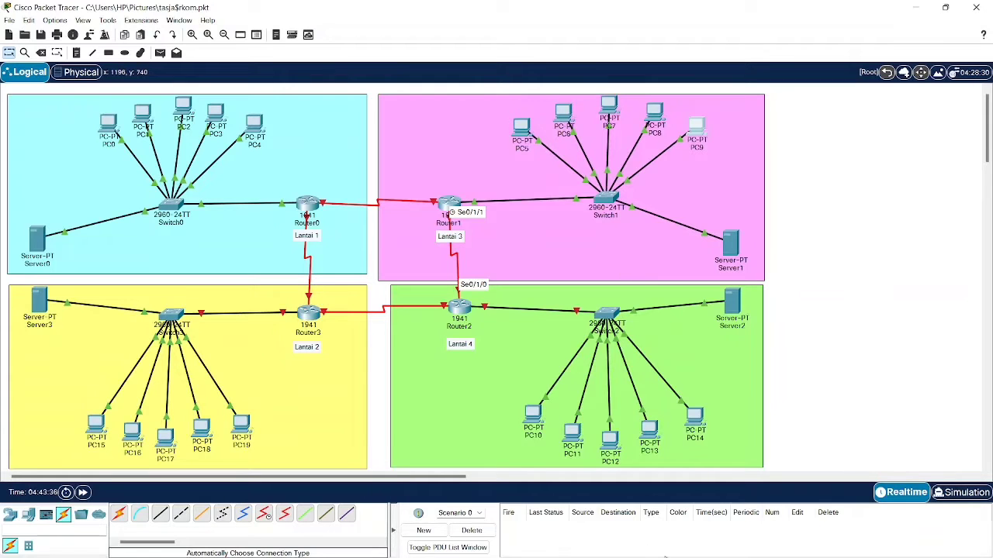
pyautogui.moveTo(672, 535)
pyautogui.moveTo(637, 543)
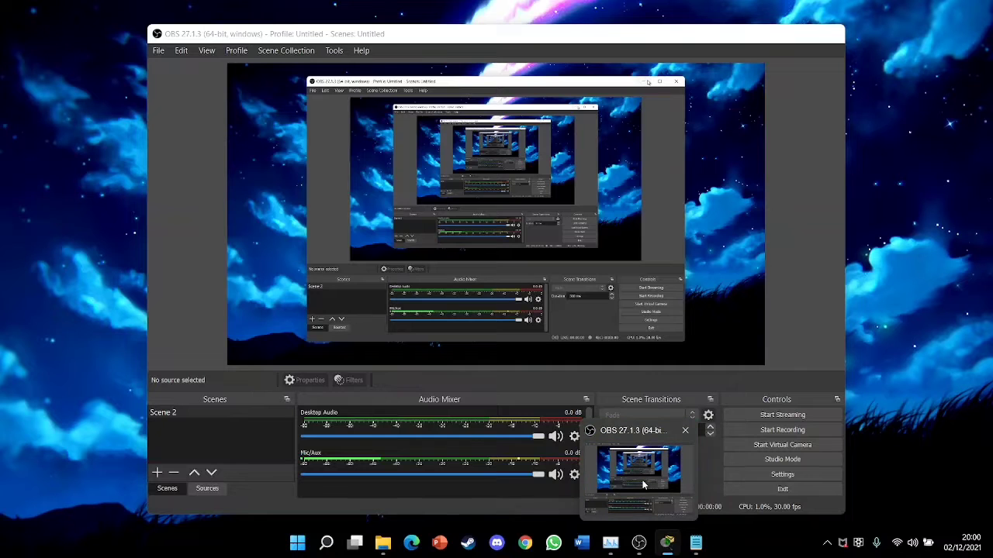
pyautogui.click(642, 482)
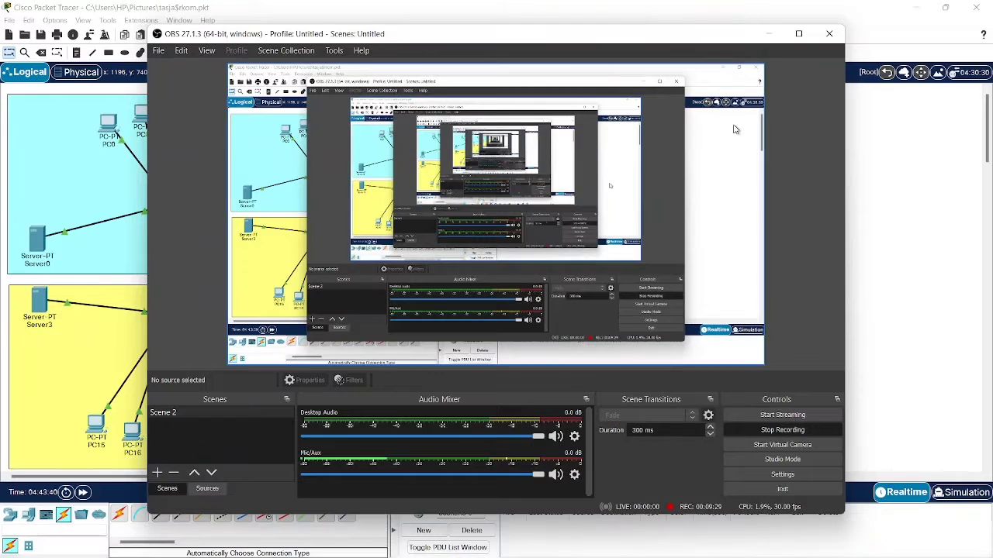
pyautogui.click(764, 34)
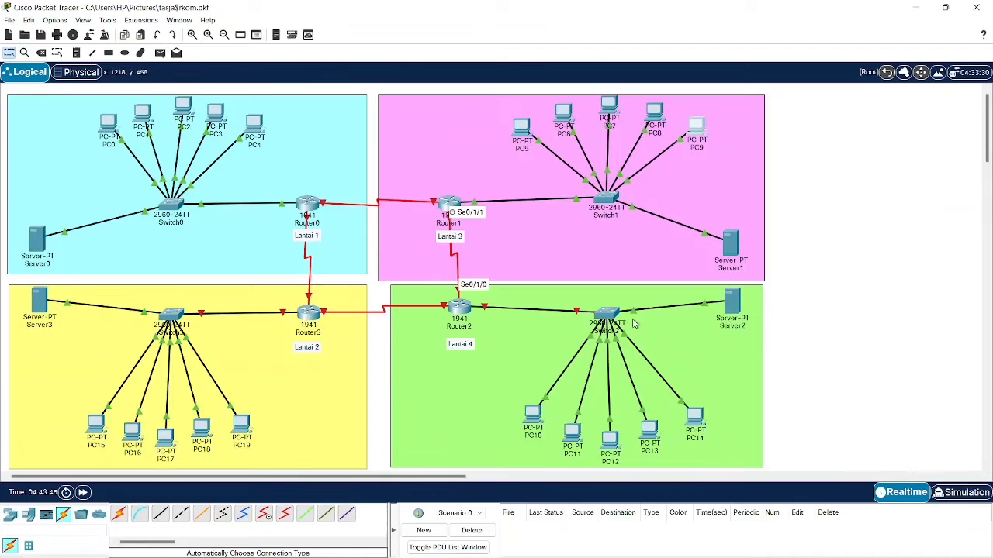
# - Open Router2's GigabitEthernet0/0 settings and copy Lantai 4's first address 192.168.6.129 from the subnet notes
pyautogui.click(462, 308)
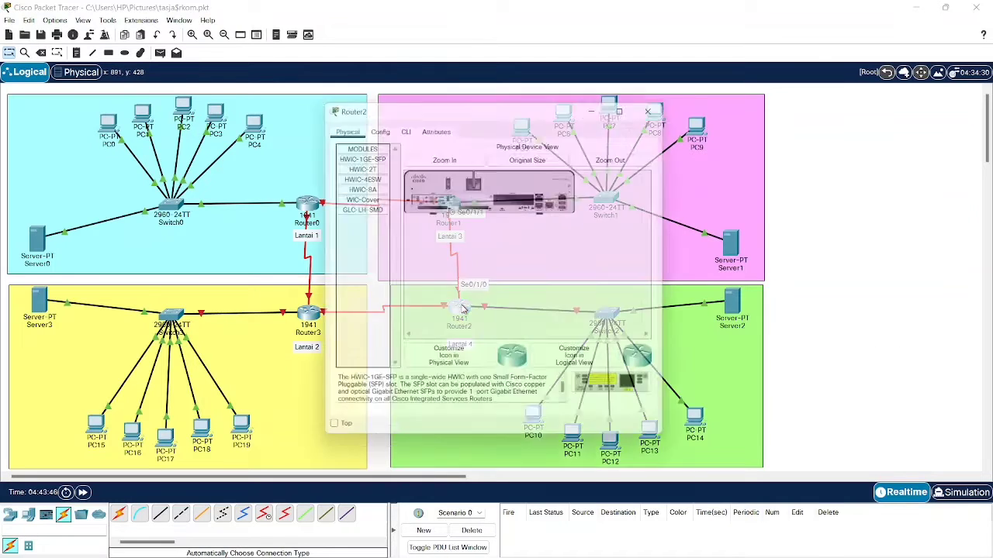
pyautogui.click(376, 124)
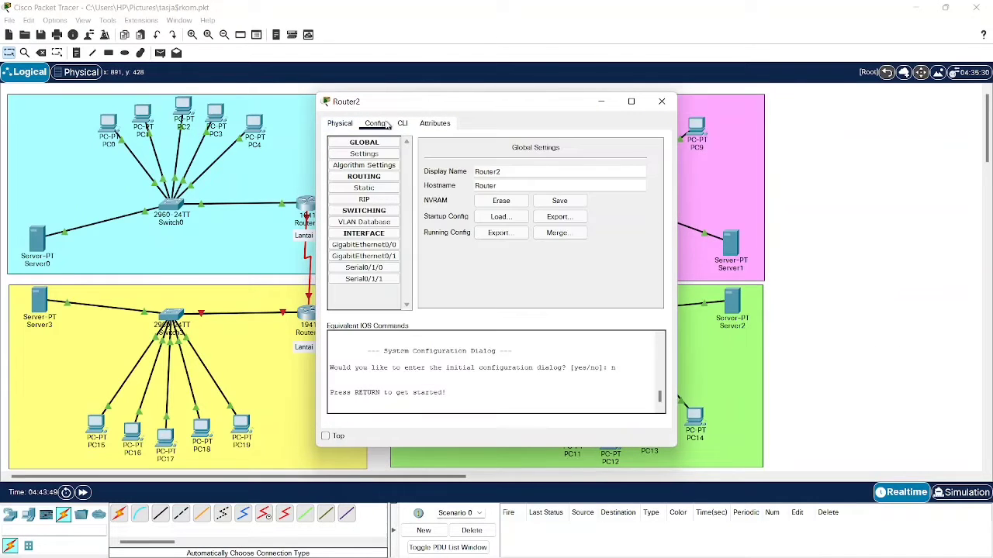
pyautogui.click(391, 247)
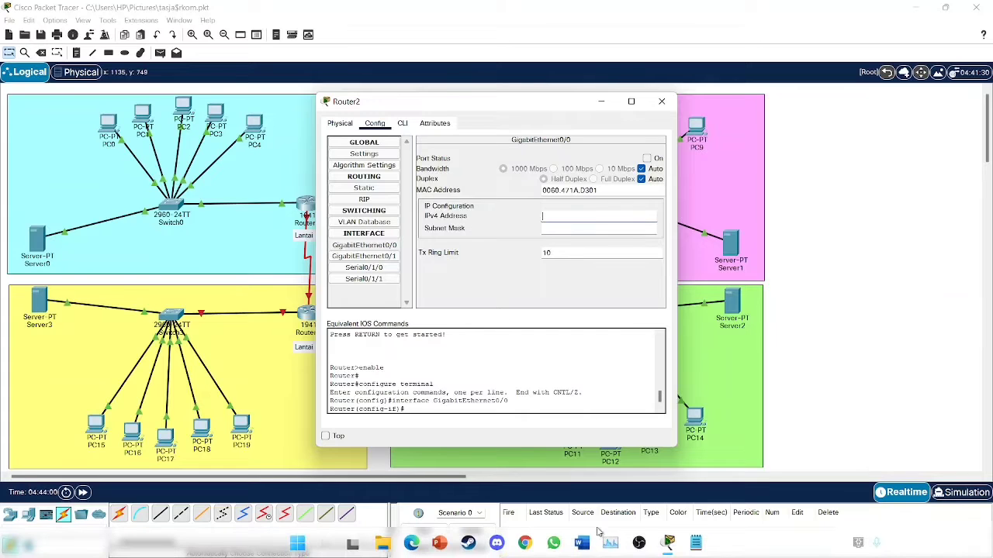
pyautogui.click(696, 543)
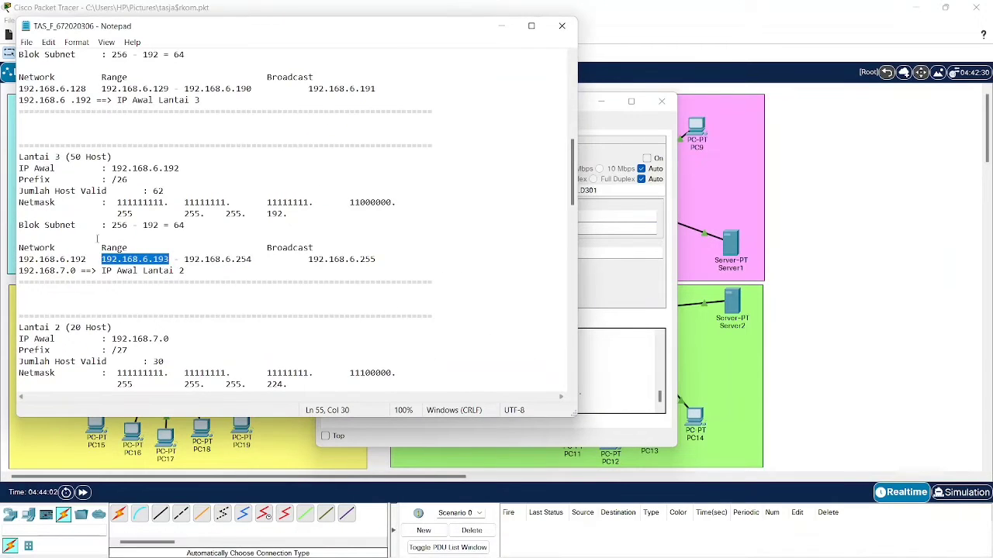
pyautogui.scroll(4, 95, 250)
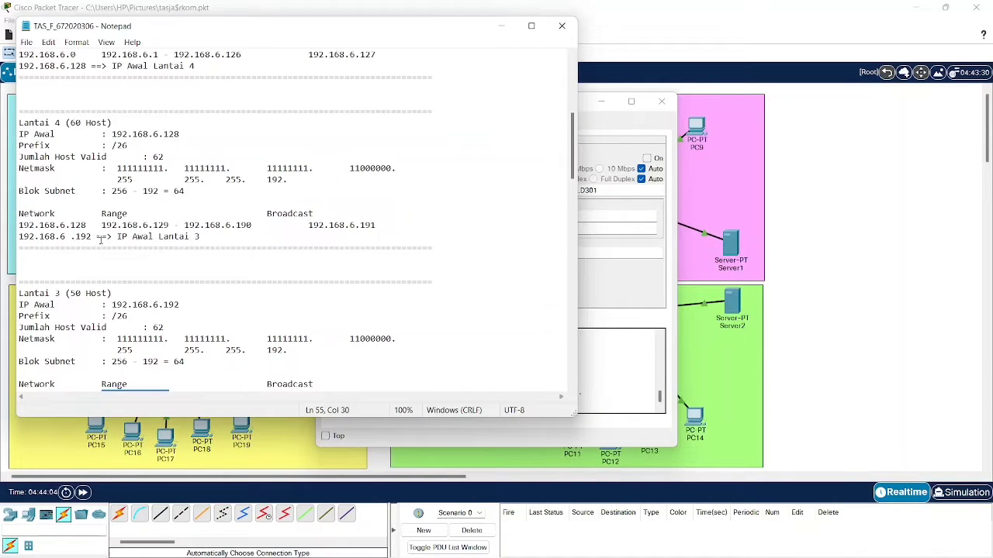
pyautogui.moveTo(102, 225); pyautogui.dragTo(175, 225)
pyautogui.hotkey('ctrl', 'c')
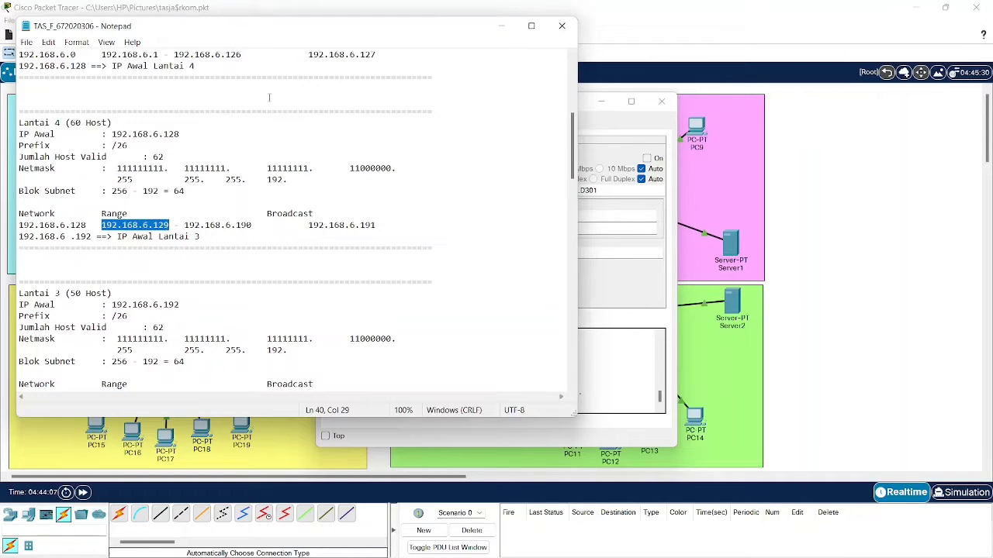
pyautogui.click(501, 26)
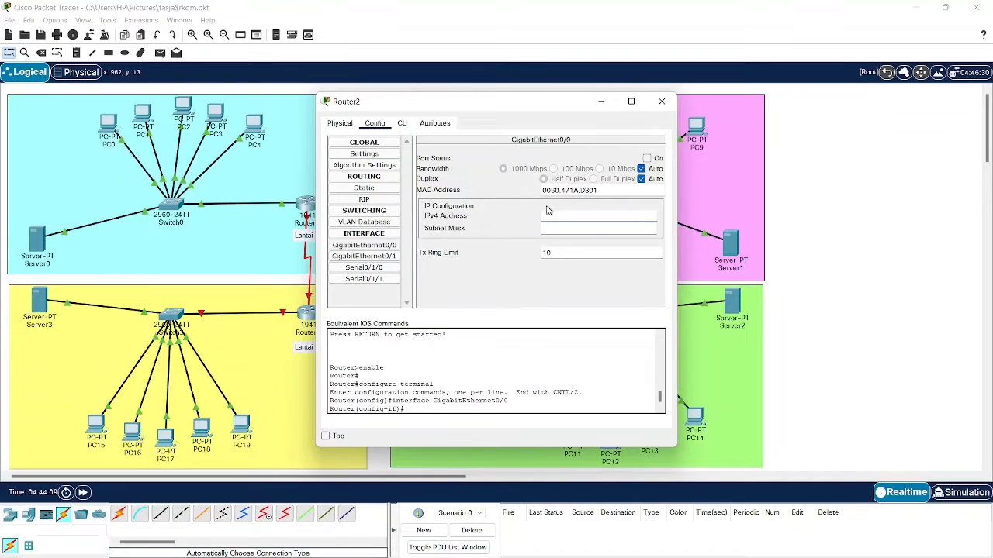
# - Give GigabitEthernet0/0 address 192.168.6.129 and mask 255.255.255.192, turn the port on, and close
pyautogui.click(555, 216)
pyautogui.hotkey('ctrl', 'v')
pyautogui.click(562, 228)
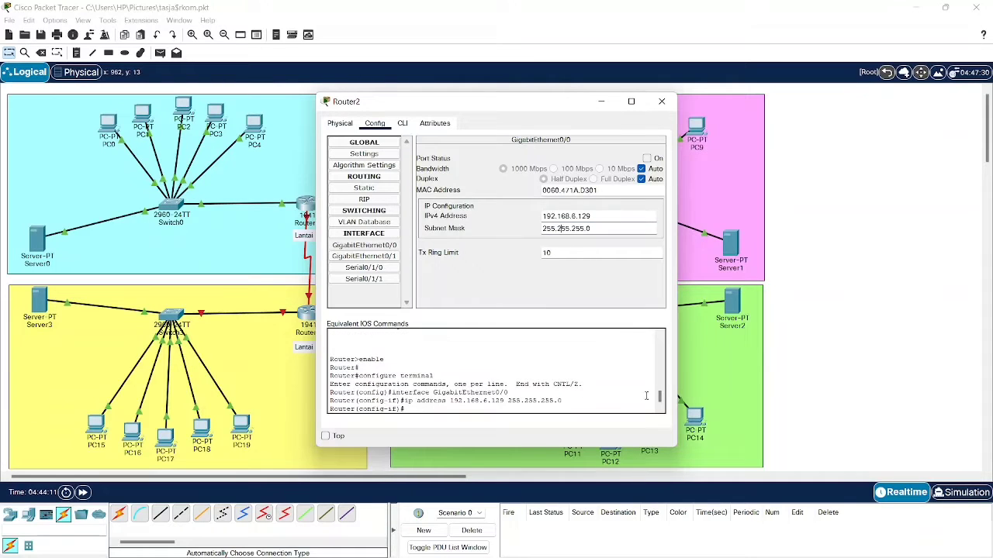
pyautogui.click(690, 546)
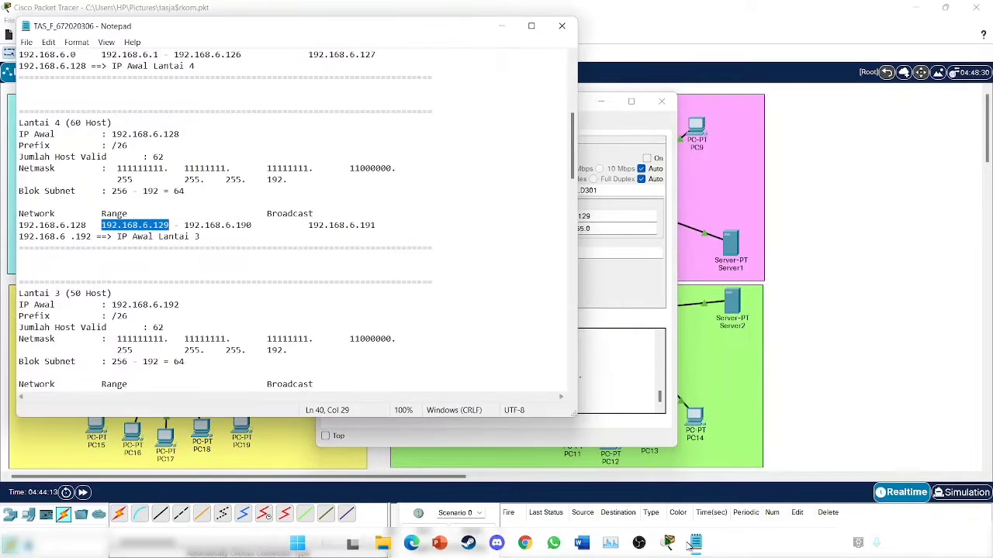
pyautogui.click(696, 546)
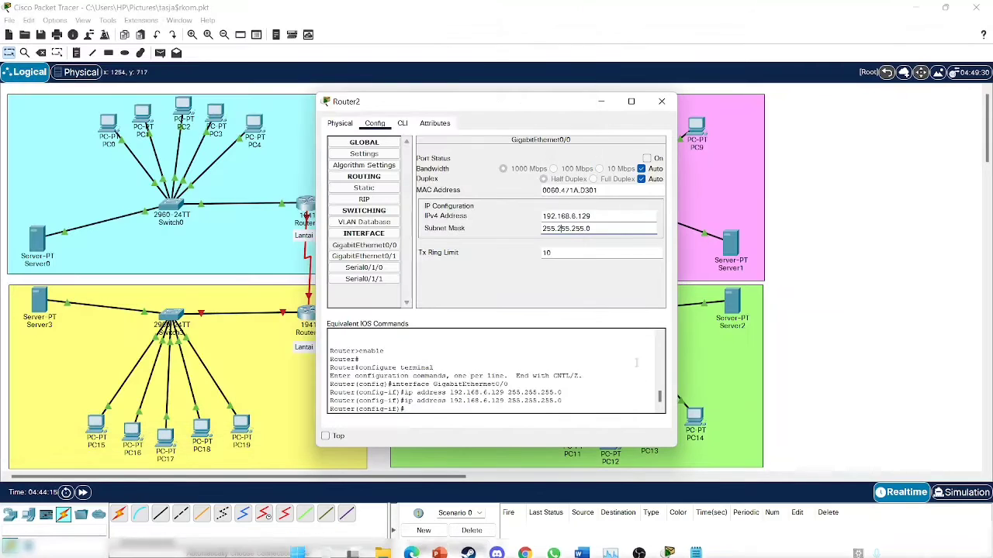
pyautogui.click(624, 232)
pyautogui.press('BackSpace')
pyautogui.write('1')
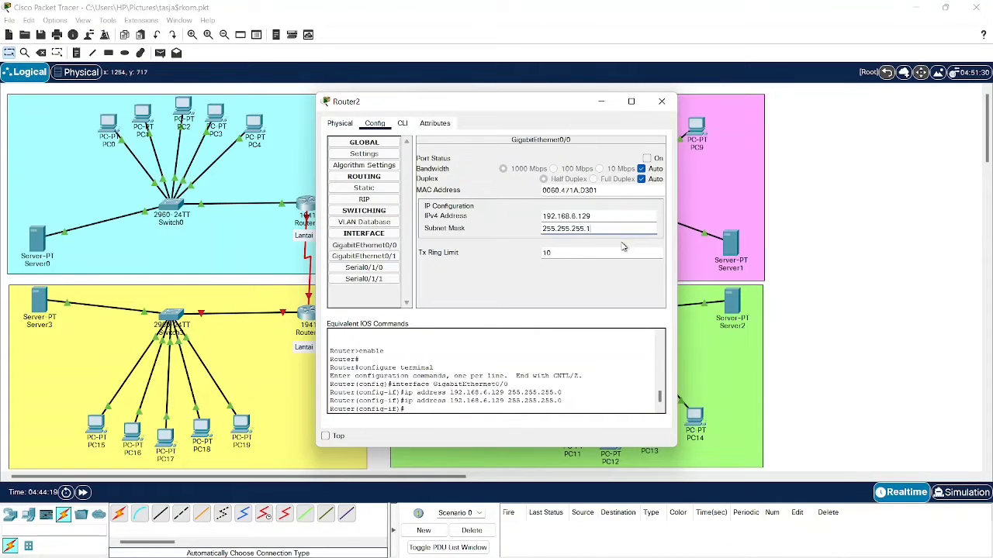
pyautogui.click(647, 158)
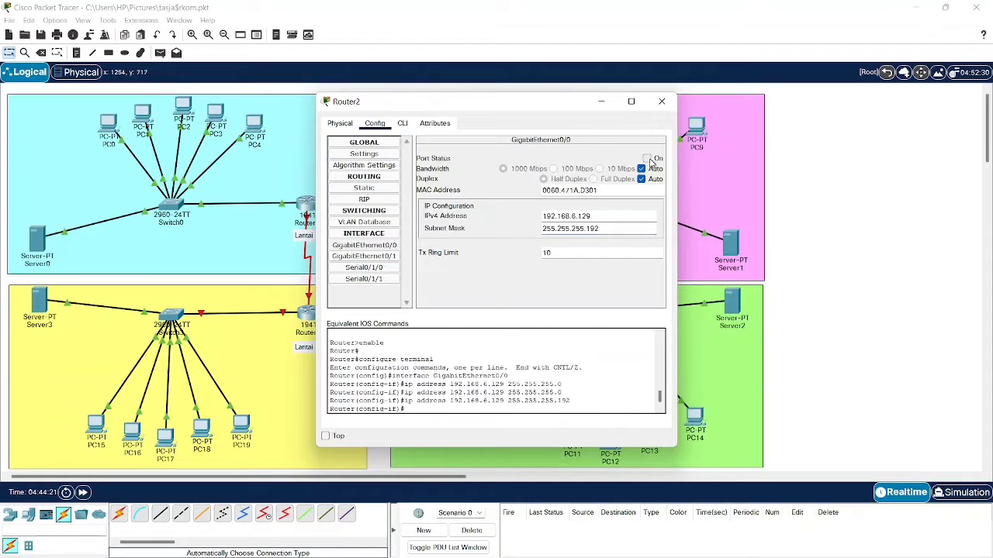
pyautogui.click(661, 101)
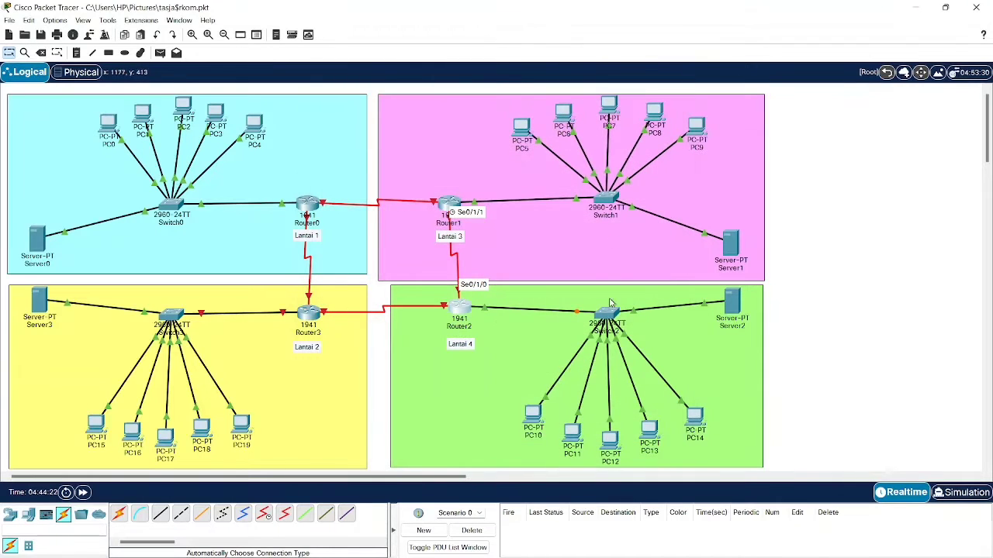
# - Open Server2's IP Configuration on its Desktop
pyautogui.click(740, 304)
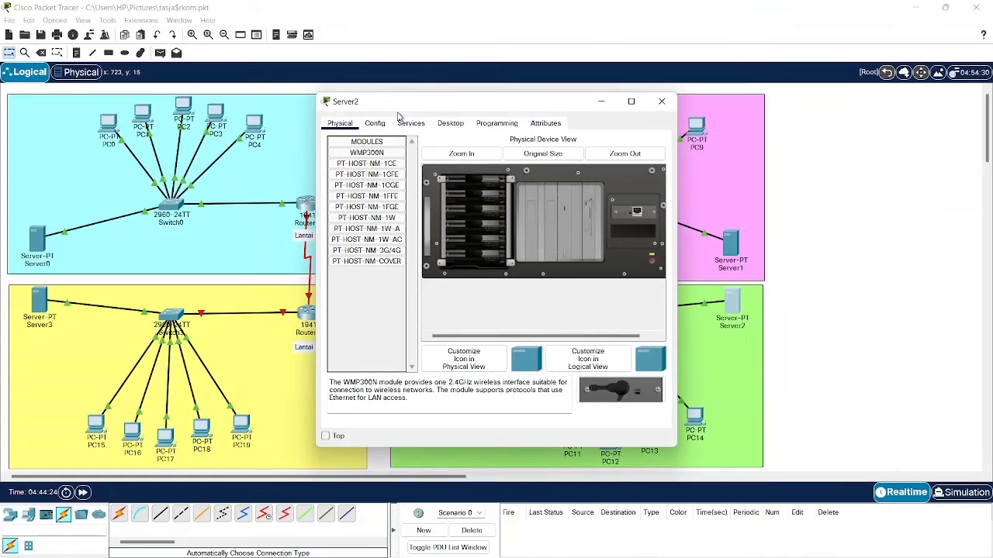
pyautogui.click(411, 123)
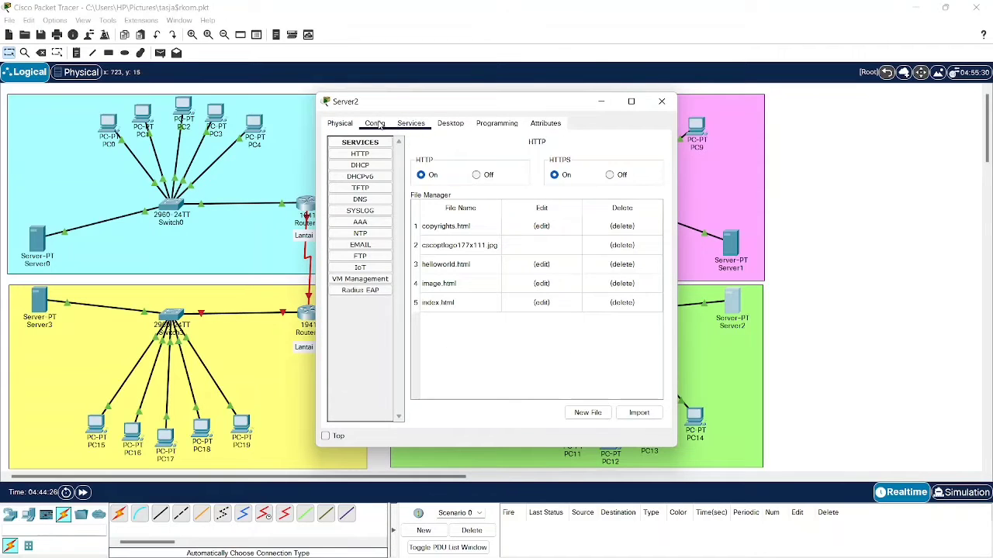
pyautogui.click(375, 123)
pyautogui.click(412, 123)
pyautogui.click(445, 124)
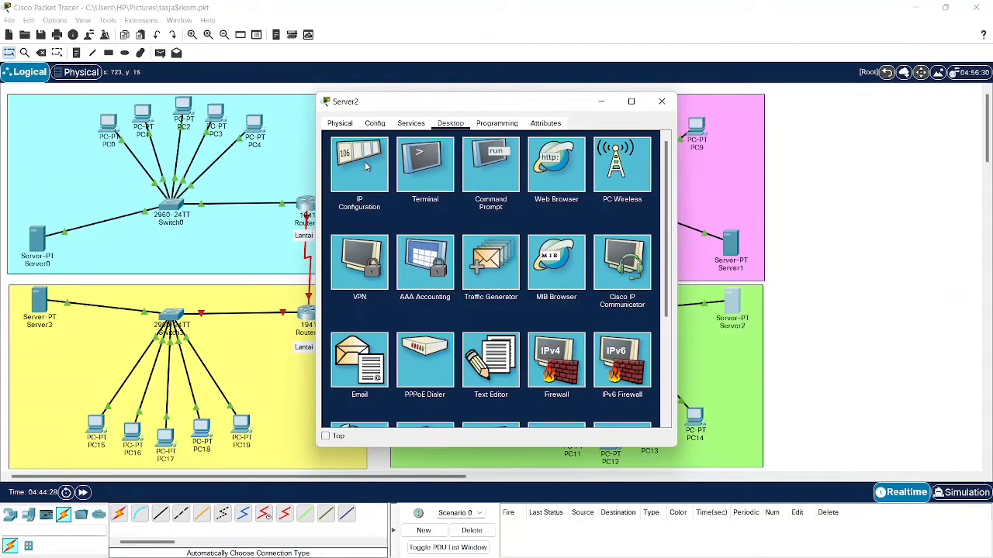
pyautogui.click(364, 163)
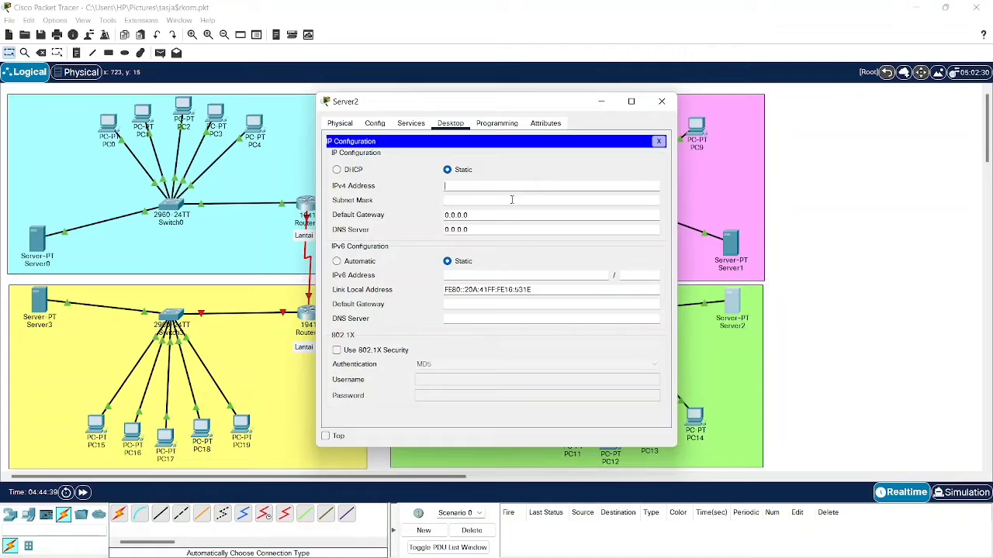
# - Set Server2 to 192.168.6.130, mask 255.255.255.192, default gateway 192.168.6.129
pyautogui.hotkey('ctrl', 'v')
pyautogui.press('BackSpace')
pyautogui.write('30')
pyautogui.click(489, 200)
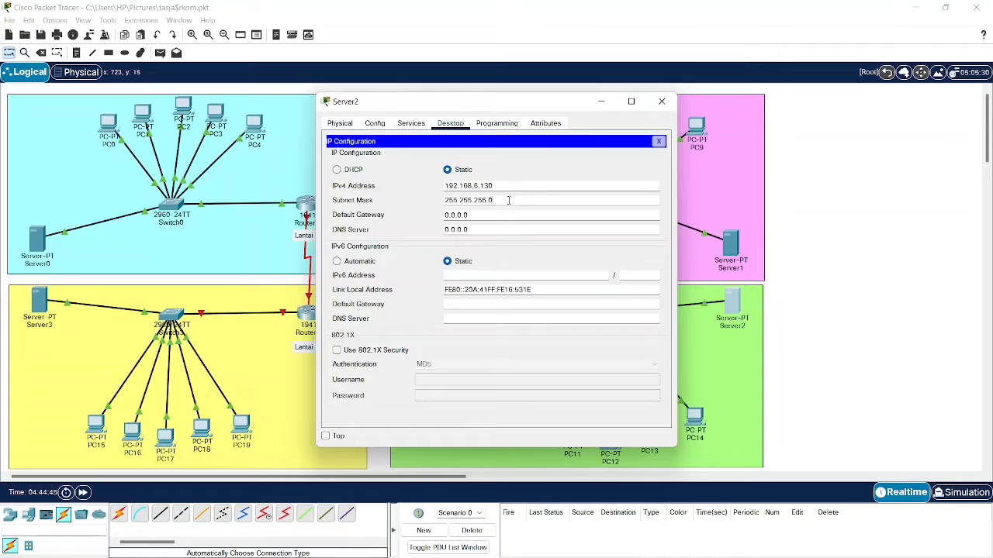
pyautogui.write('192')
pyautogui.moveTo(500, 218); pyautogui.dragTo(410, 215)
pyautogui.write('192.168.6.129')
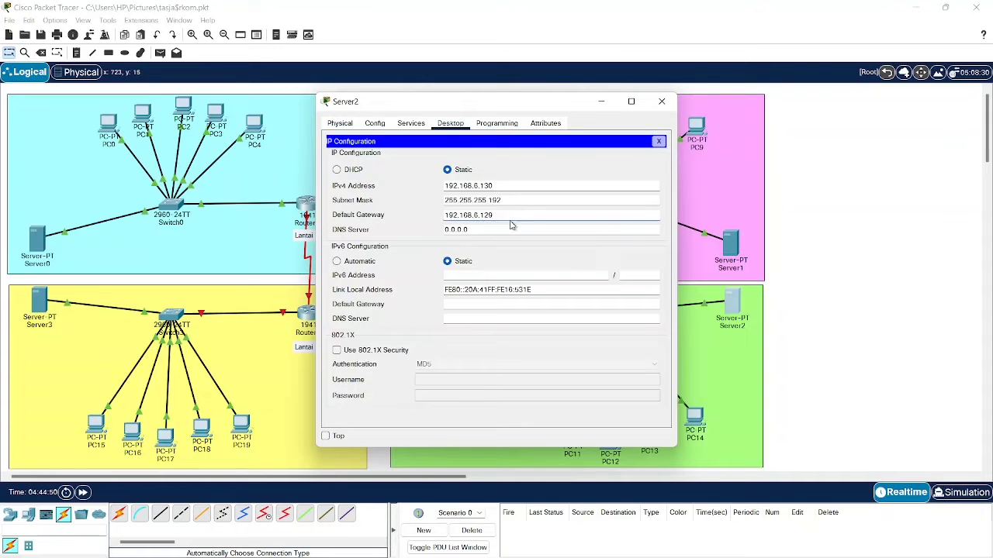
pyautogui.click(375, 124)
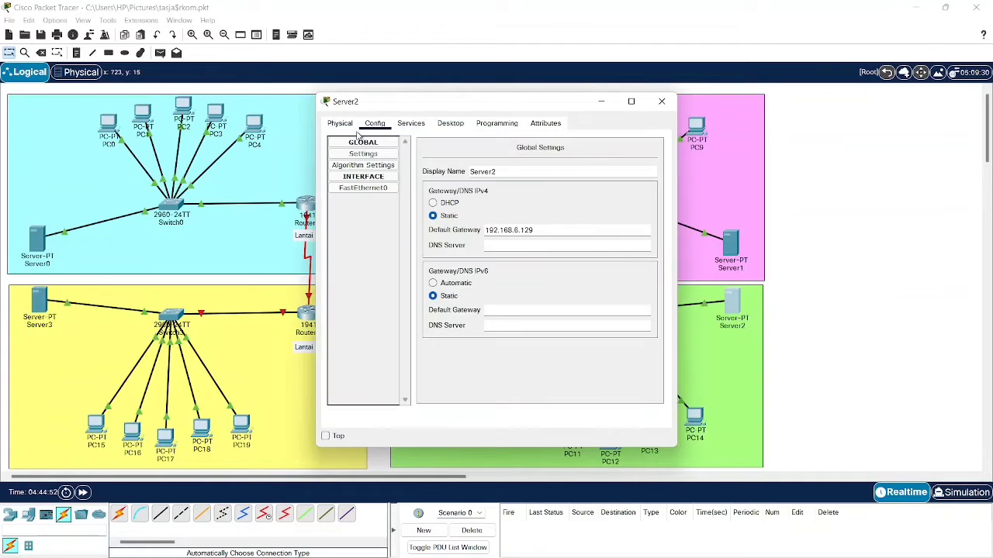
# - Open Server2's DHCP service settings
pyautogui.click(340, 123)
pyautogui.click(411, 124)
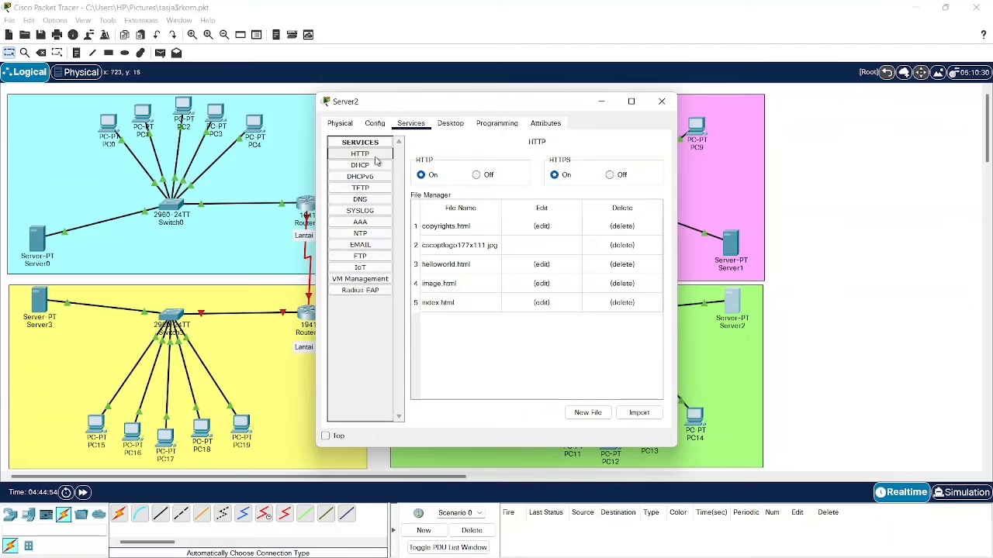
pyautogui.click(448, 128)
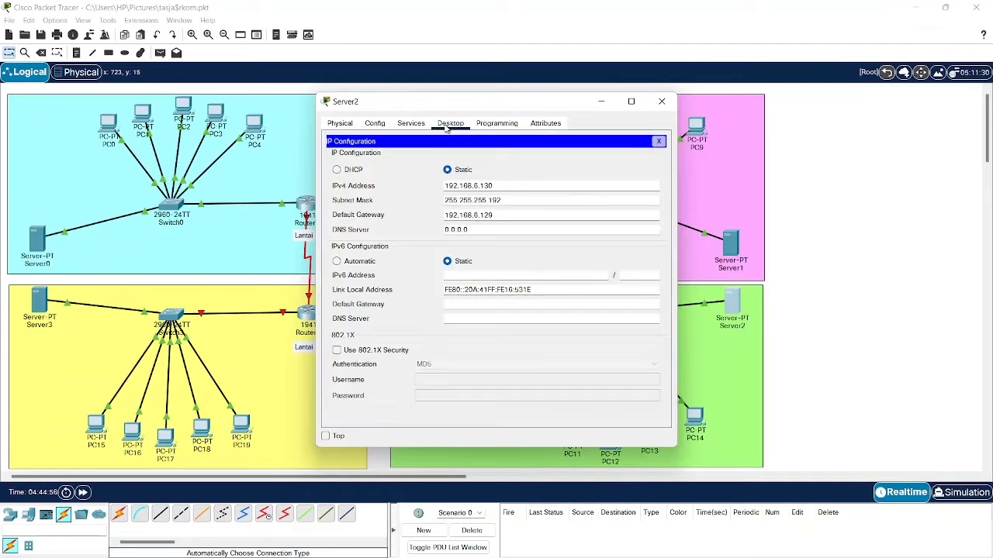
pyautogui.click(412, 127)
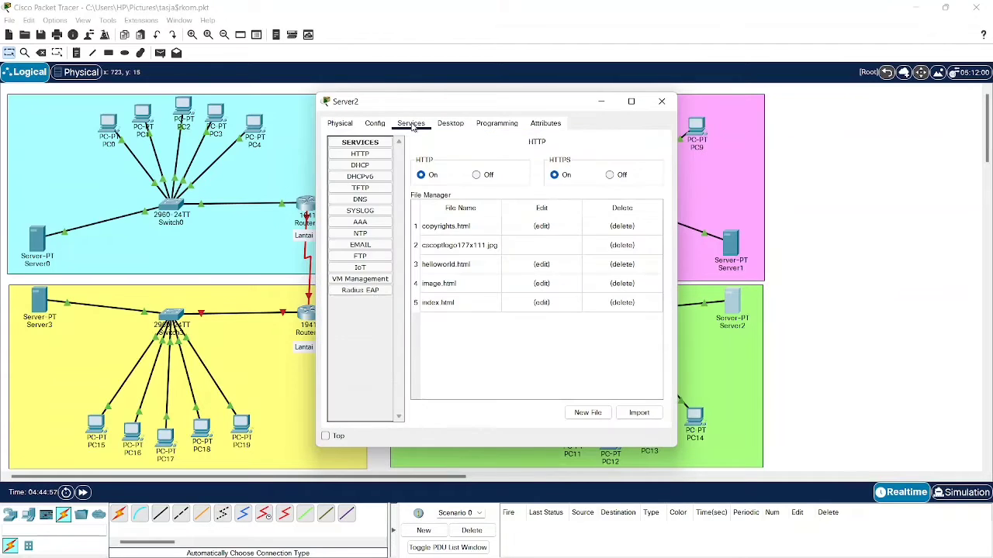
pyautogui.click(387, 166)
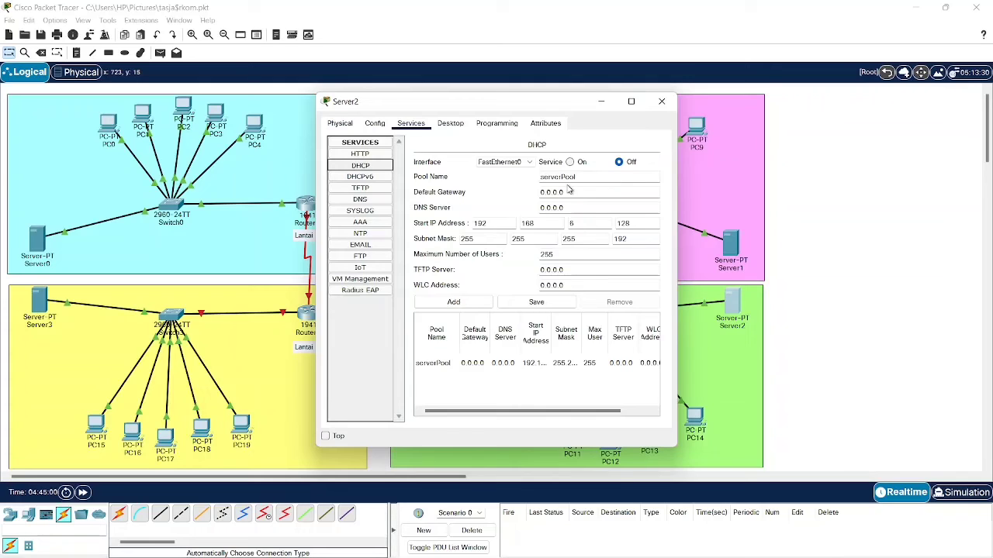
# - Save serverPool with gateway 192.168.6.129, DNS 192.168.6.130, start 192.168.6.131, 61 users
pyautogui.moveTo(569, 192); pyautogui.dragTo(504, 187)
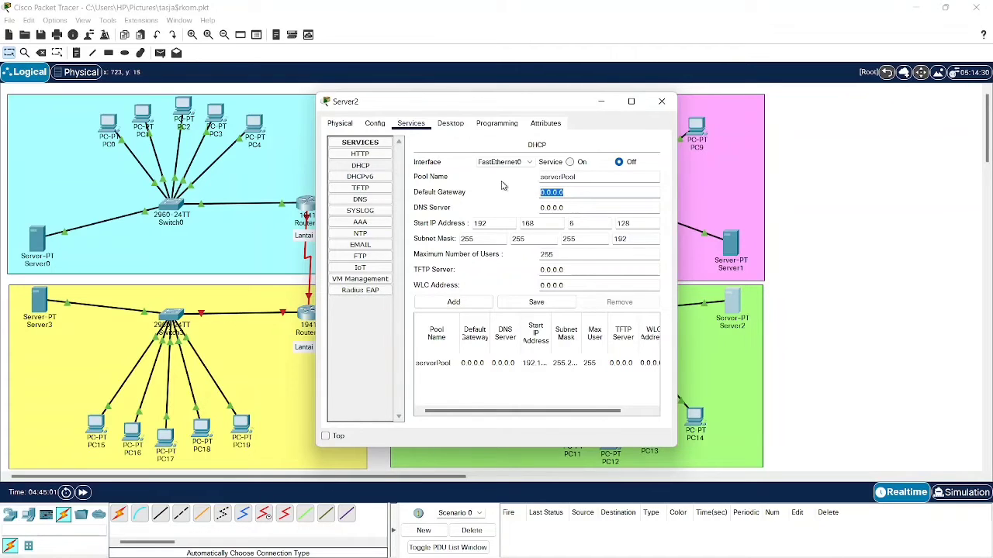
pyautogui.write('192.168.6.129')
pyautogui.press('Tab')
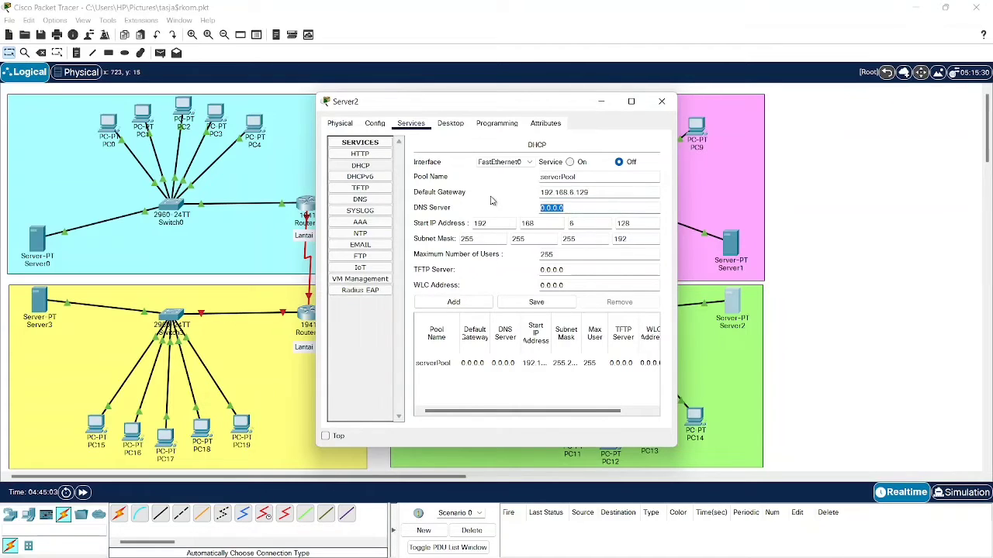
pyautogui.write('192.168.6.129')
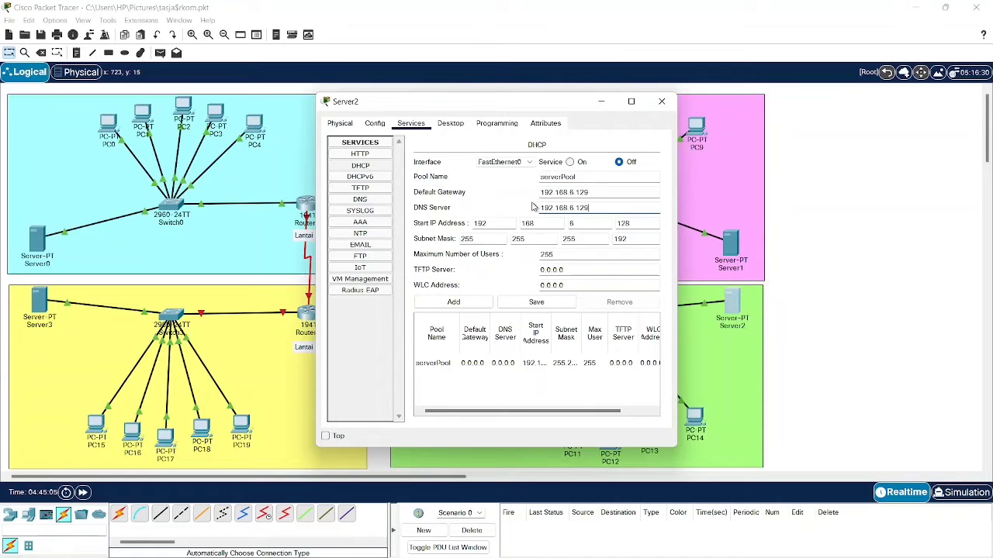
pyautogui.press('BackSpace')
pyautogui.press('BackSpace')
pyautogui.write('1')
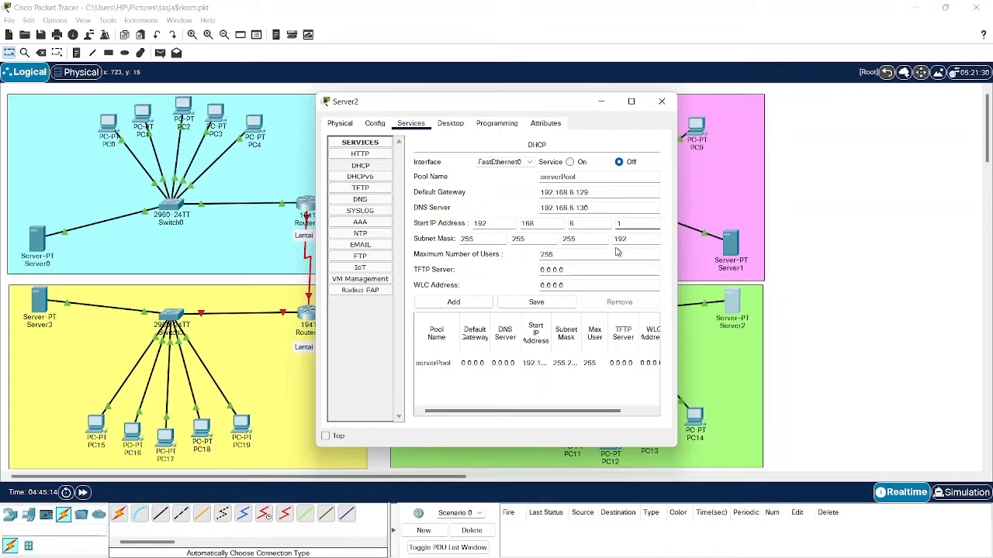
pyautogui.write('31')
pyautogui.click(536, 302)
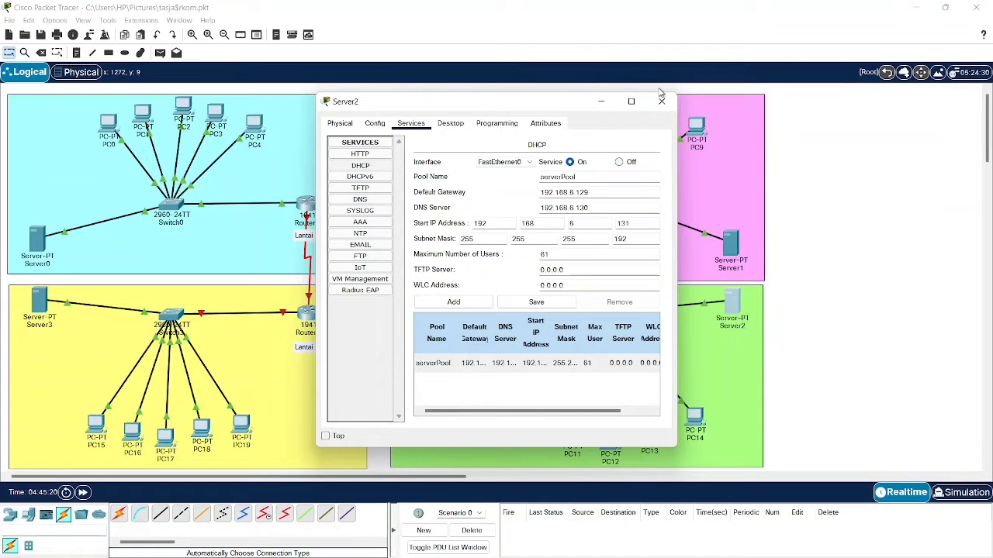
pyautogui.click(661, 102)
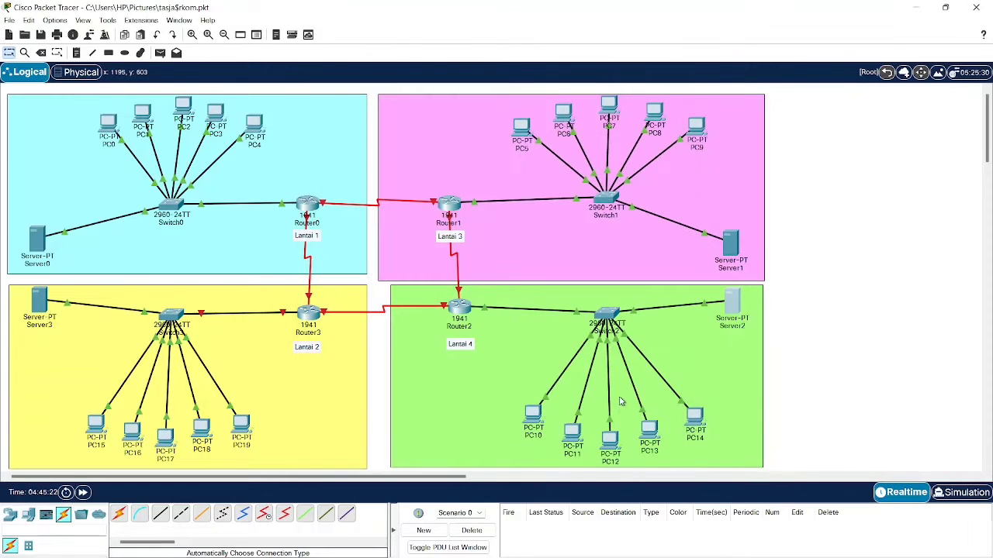
# - Switch PC10 to DHCP addressing
pyautogui.click(532, 415)
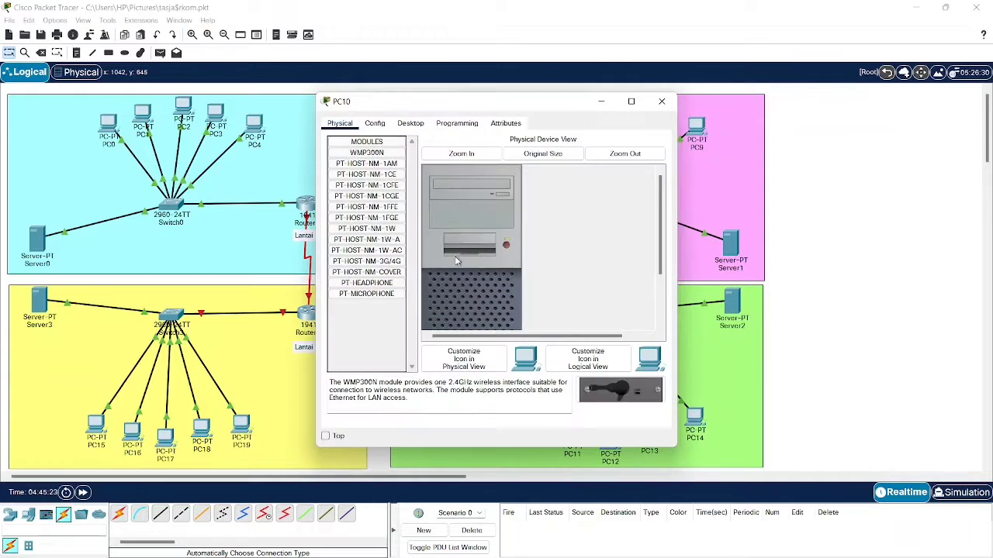
pyautogui.click(377, 124)
pyautogui.click(409, 125)
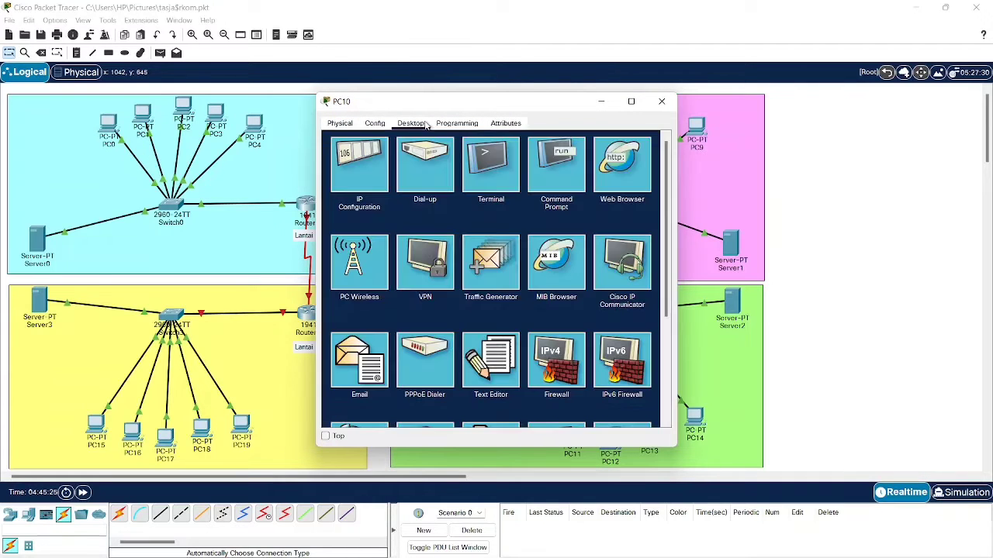
pyautogui.click(408, 155)
pyautogui.click(338, 182)
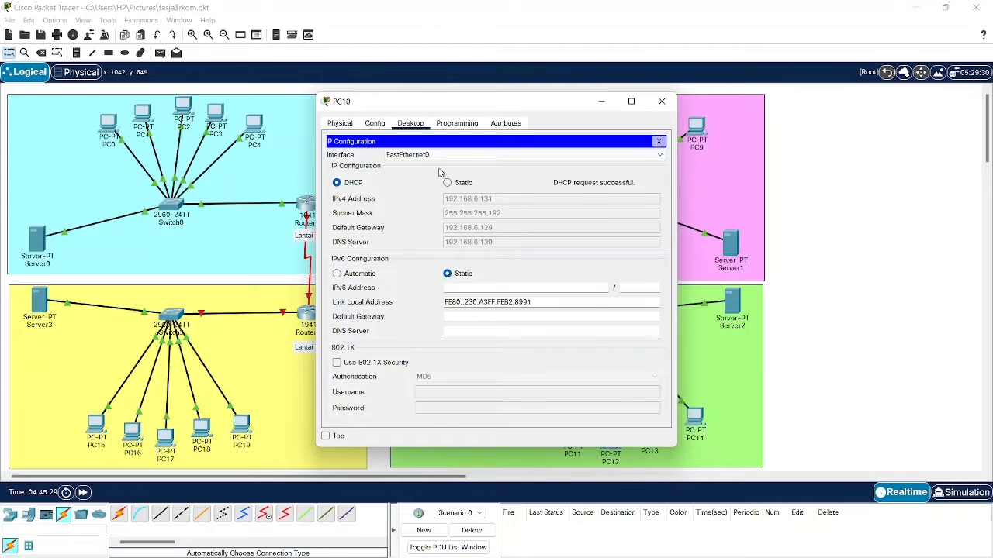
pyautogui.click(662, 101)
# - Switch PC11 to DHCP addressing
pyautogui.click(563, 434)
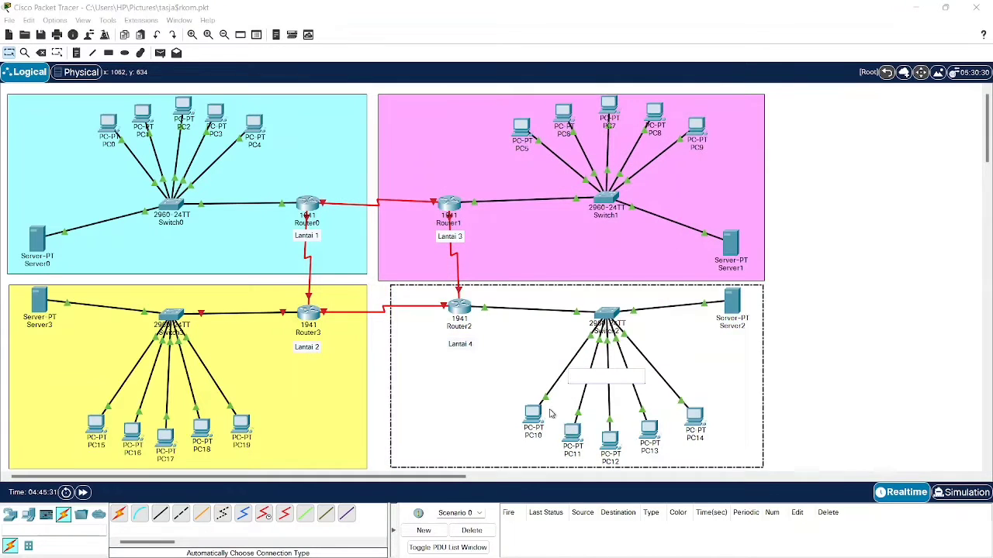
pyautogui.click(569, 425)
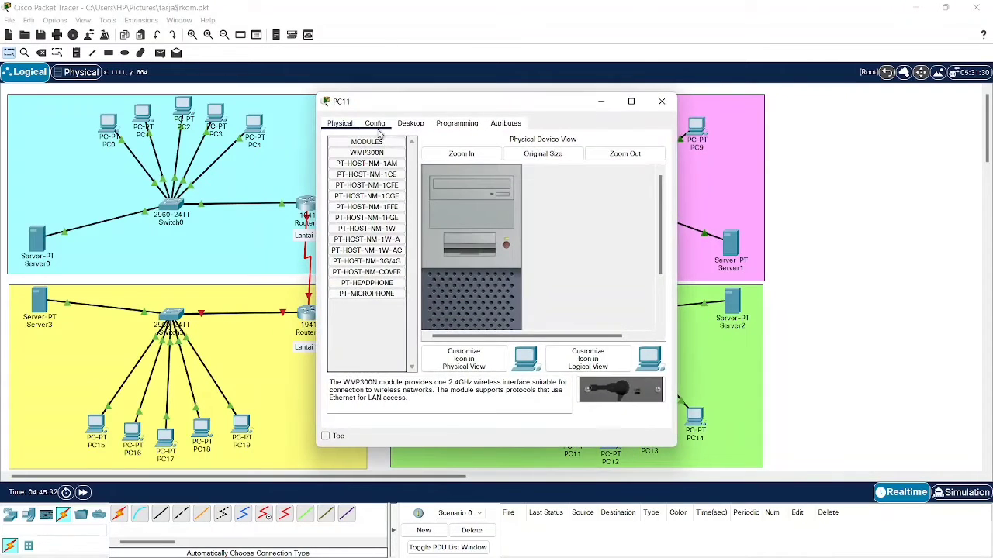
pyautogui.click(375, 123)
pyautogui.click(410, 123)
pyautogui.click(372, 163)
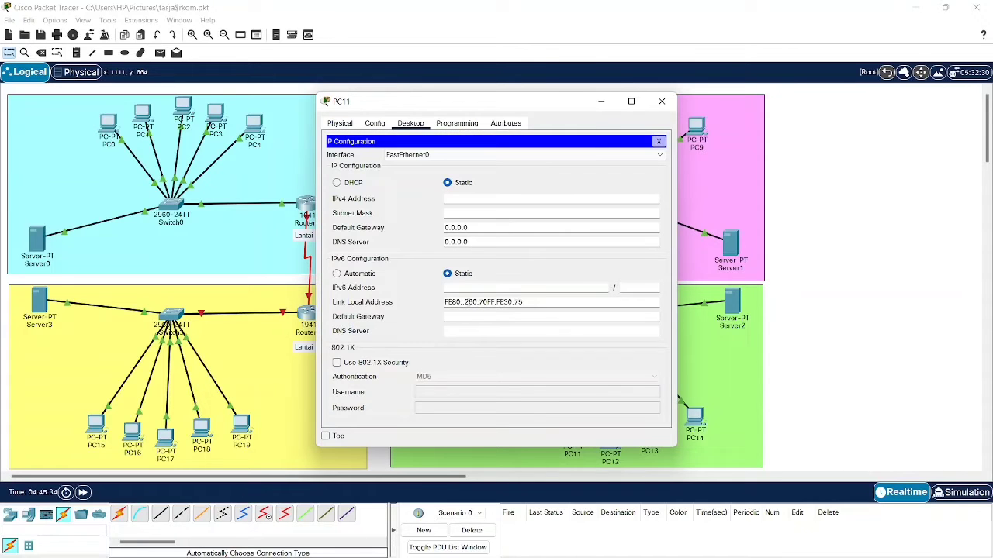
pyautogui.click(369, 182)
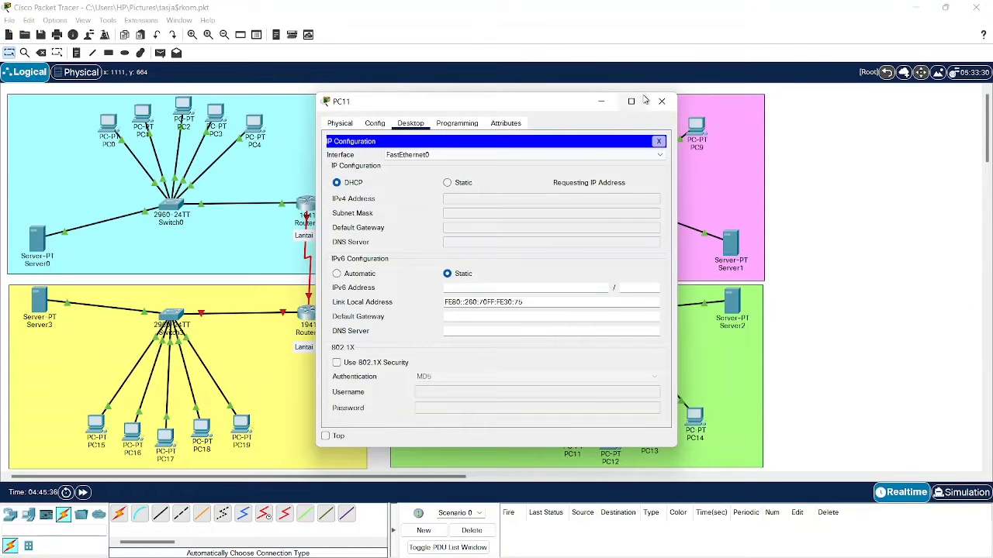
pyautogui.click(661, 100)
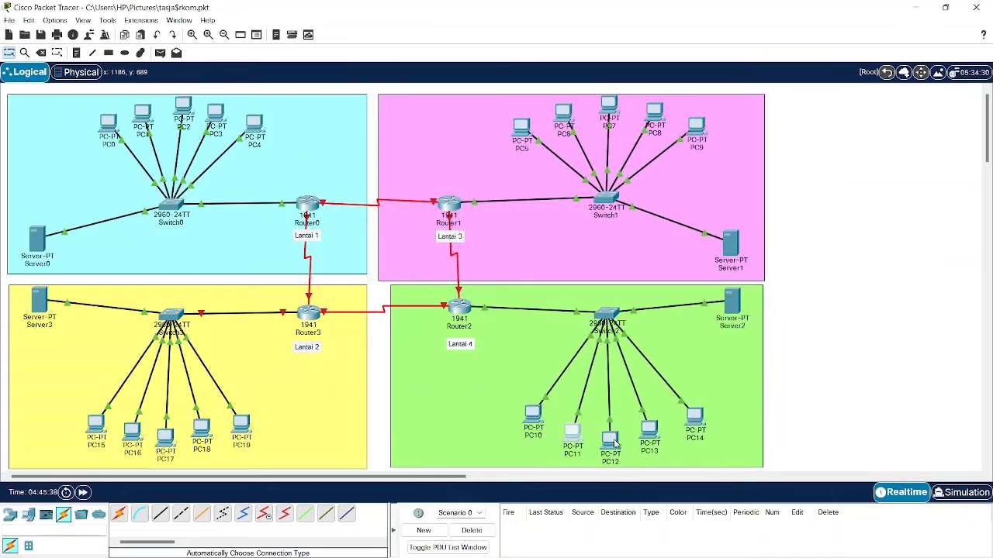
# - Switch PC12 to DHCP addressing
pyautogui.click(612, 439)
pyautogui.click(399, 127)
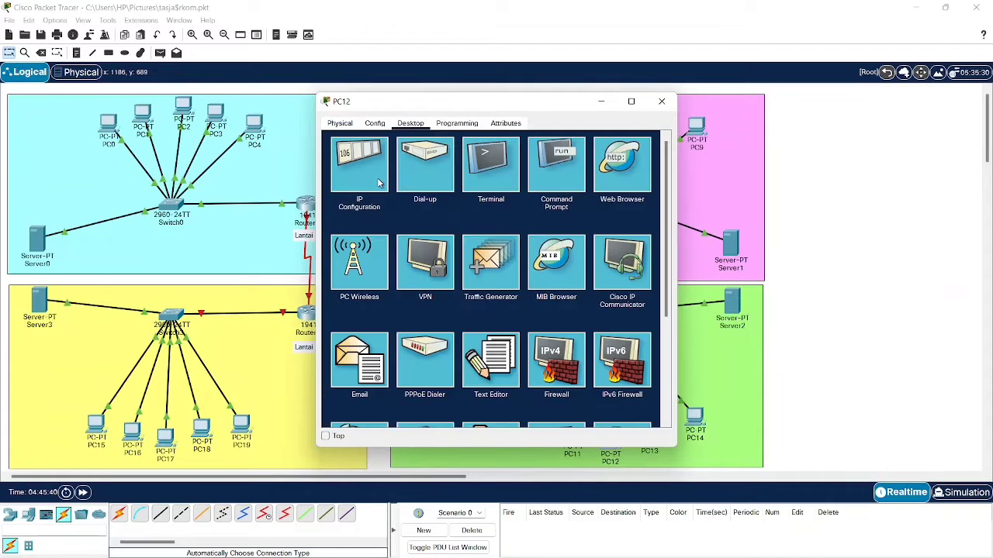
pyautogui.click(357, 162)
pyautogui.click(336, 182)
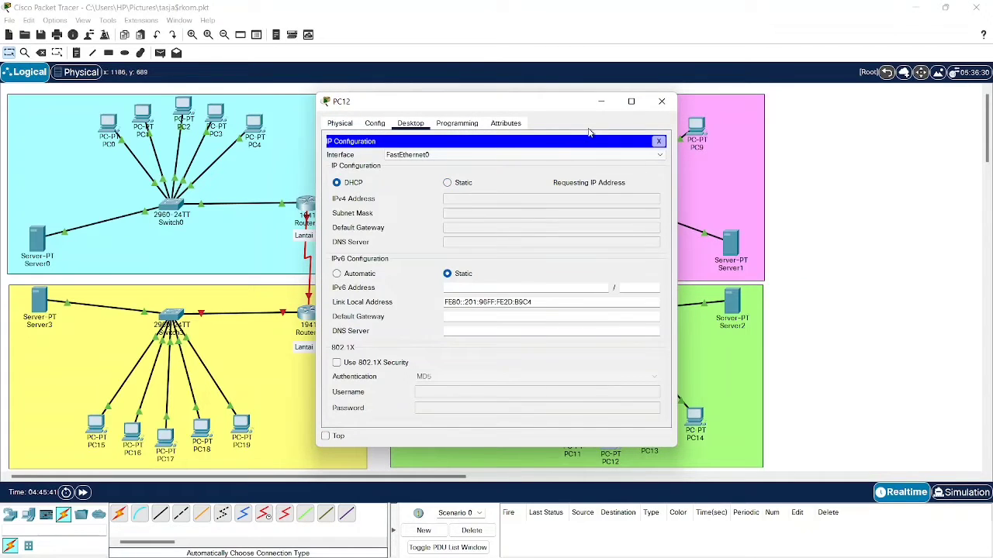
pyautogui.click(661, 102)
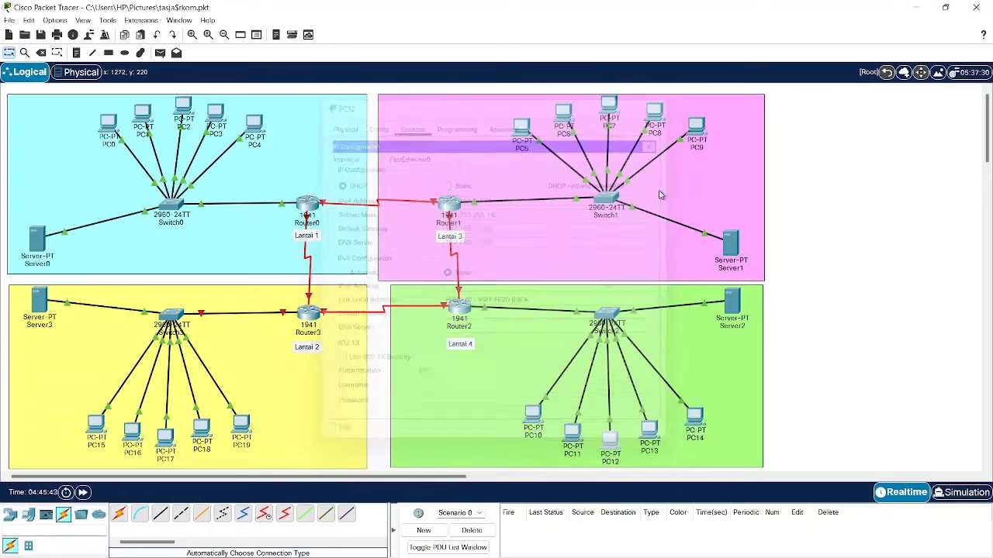
# - Switch PC13 to DHCP, receiving 192.168.6.134
pyautogui.click(647, 432)
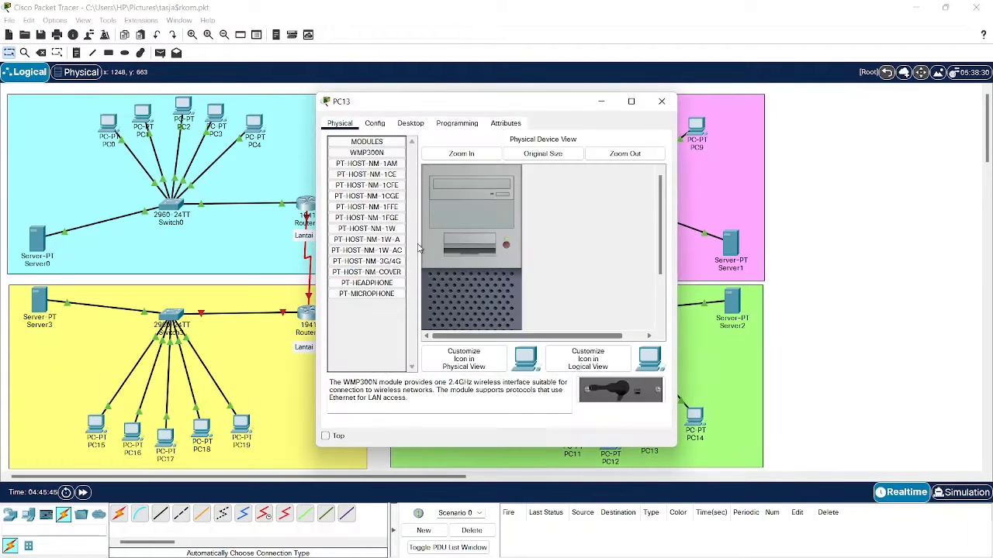
pyautogui.click(410, 123)
pyautogui.click(383, 171)
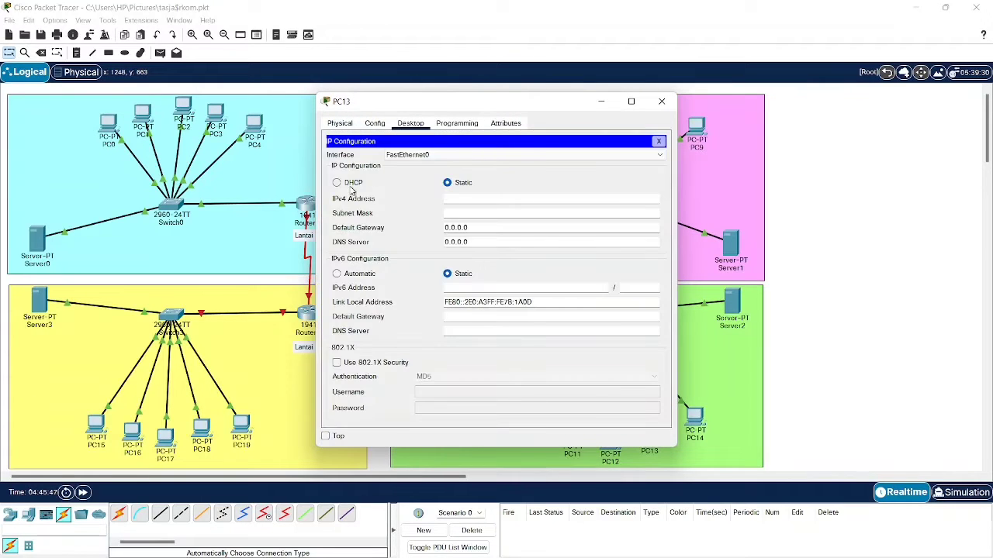
pyautogui.click(337, 183)
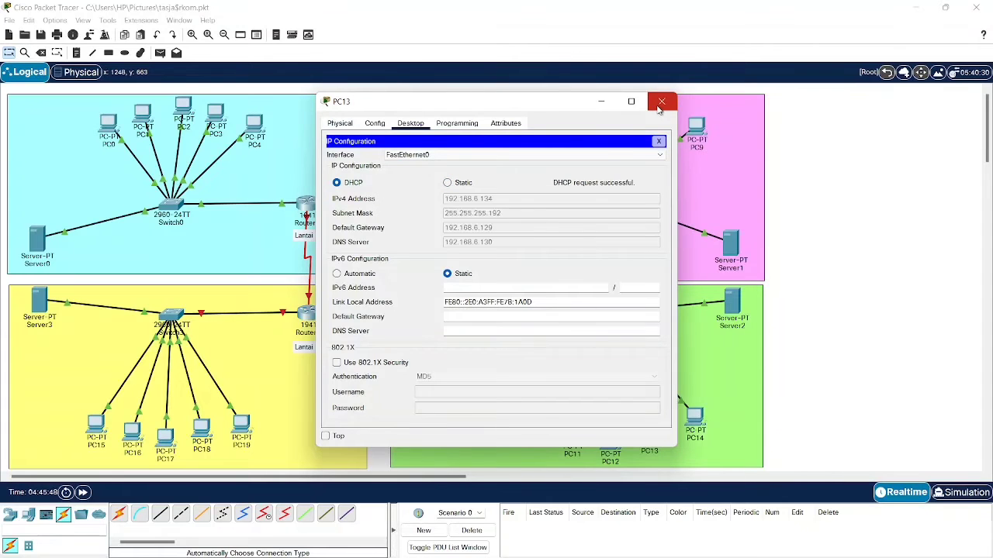
pyautogui.click(657, 108)
# - Switch PC14 to DHCP addressing
pyautogui.click(694, 417)
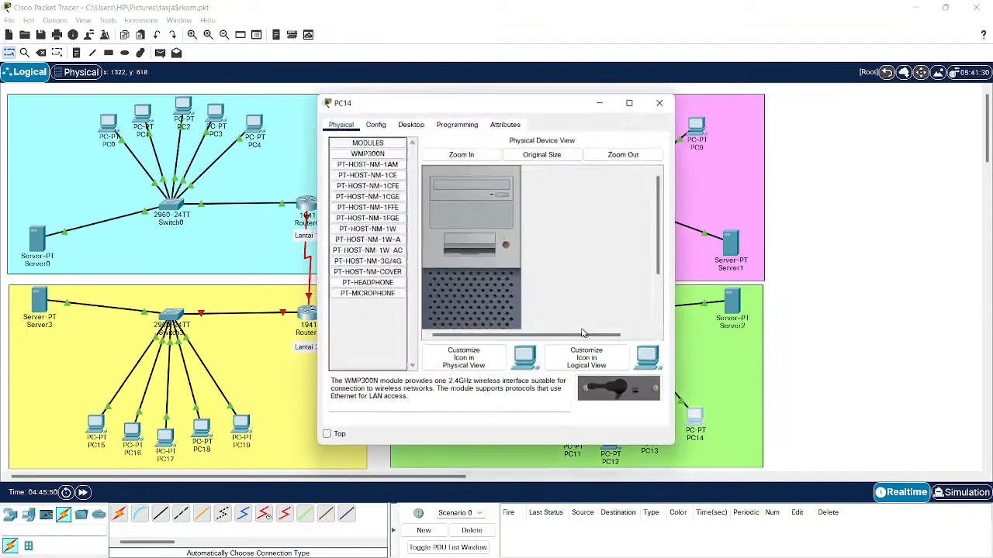
pyautogui.click(375, 124)
pyautogui.click(410, 124)
pyautogui.click(366, 159)
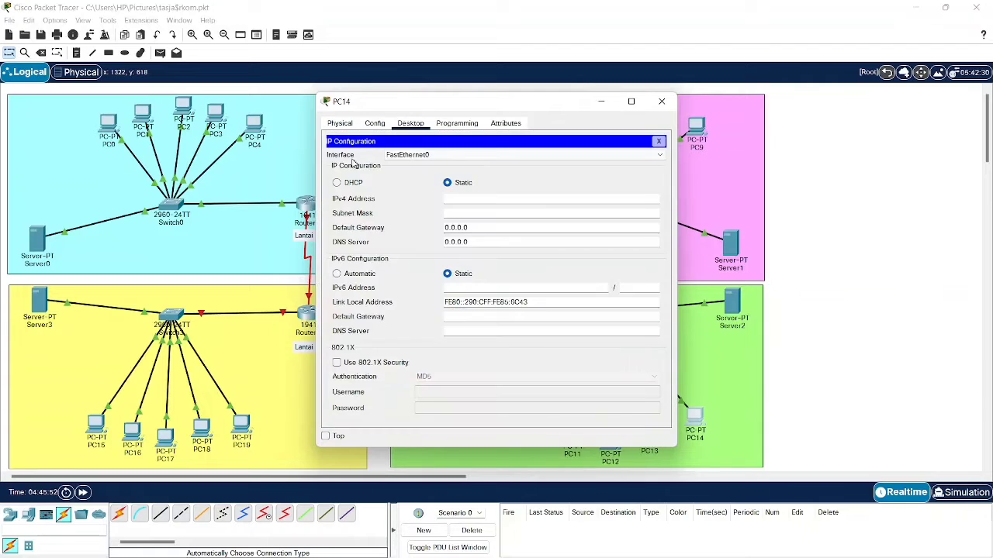
pyautogui.click(353, 184)
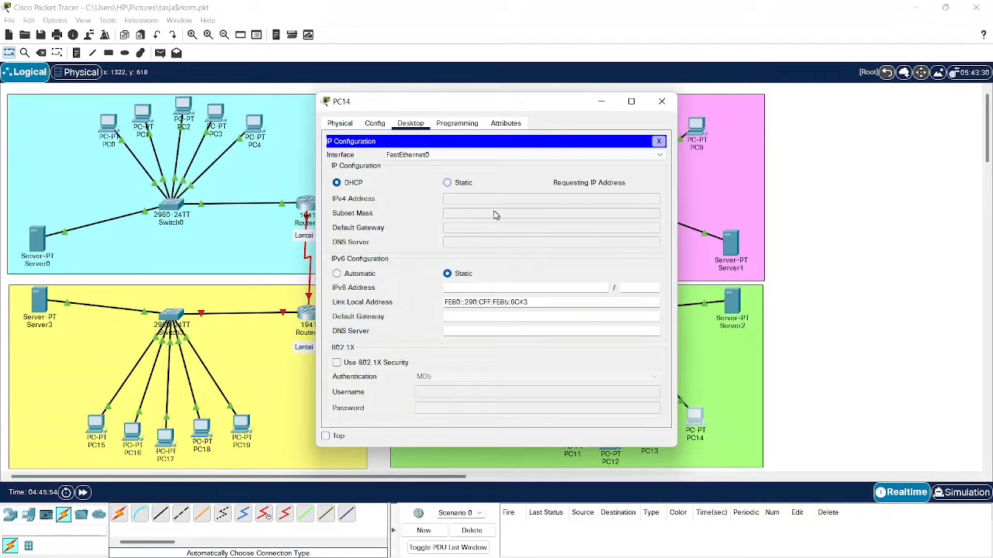
pyautogui.click(662, 102)
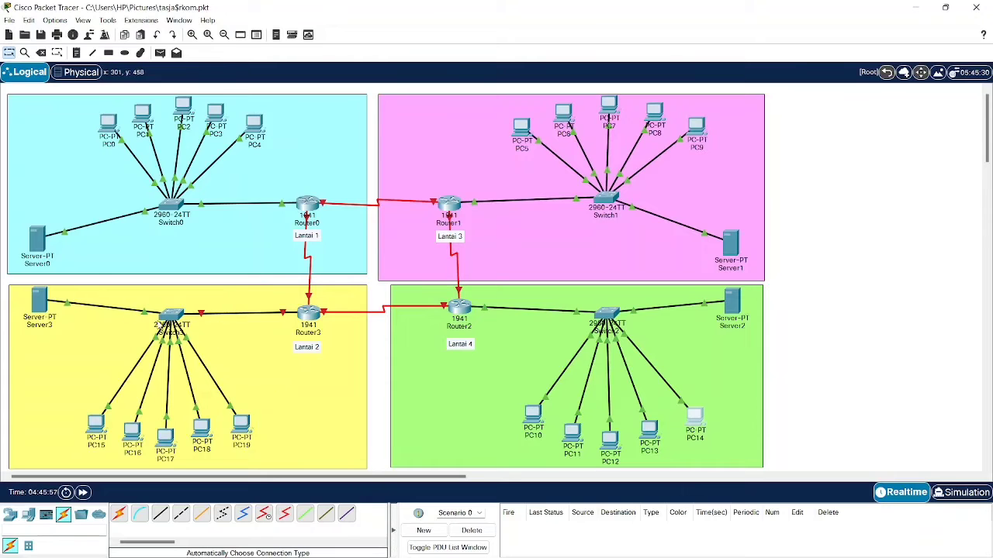
# - Nudge Router3 slightly up and right and bring up its GigabitEthernet0/0 interface settings
pyautogui.moveTo(306, 317); pyautogui.dragTo(309, 314)
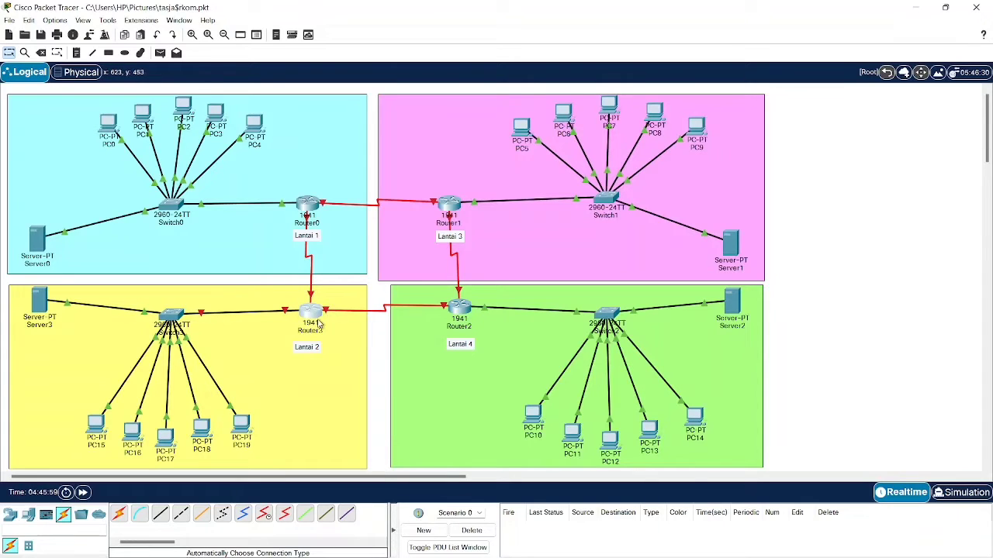
pyautogui.click(315, 314)
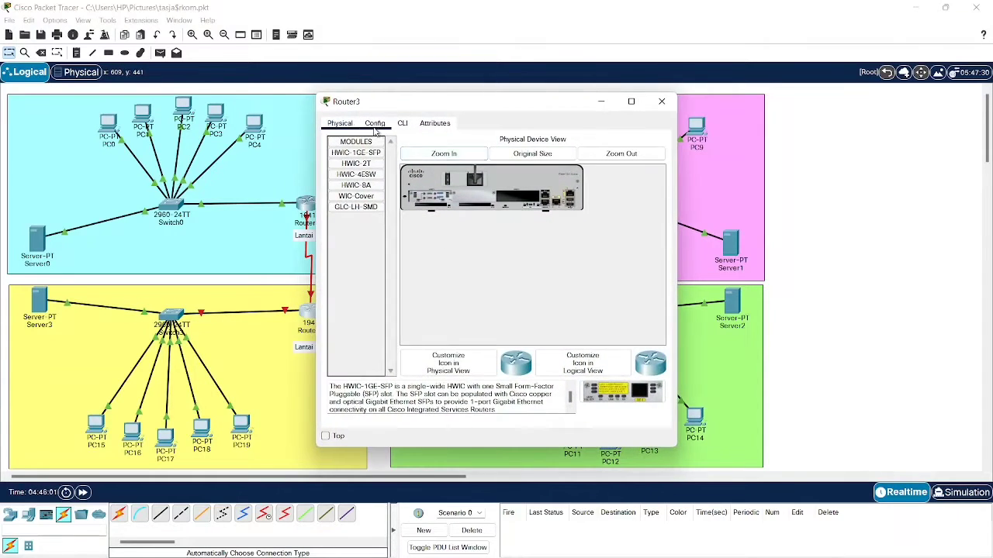
pyautogui.click(375, 124)
pyautogui.click(364, 245)
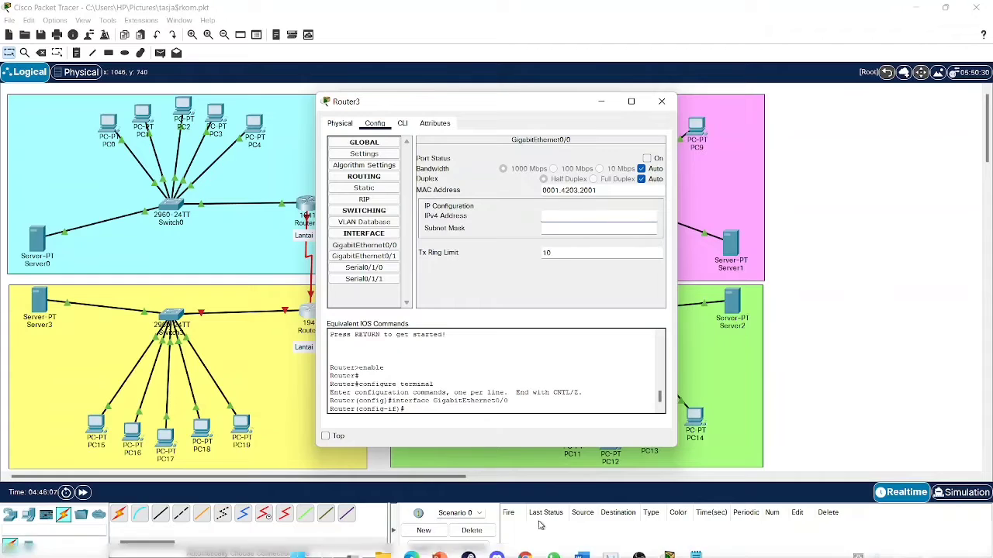
# - In the subnet notes, select Lantai 2's first usable address 192.168.7.1 for copying
pyautogui.moveTo(650, 543)
pyautogui.click(691, 542)
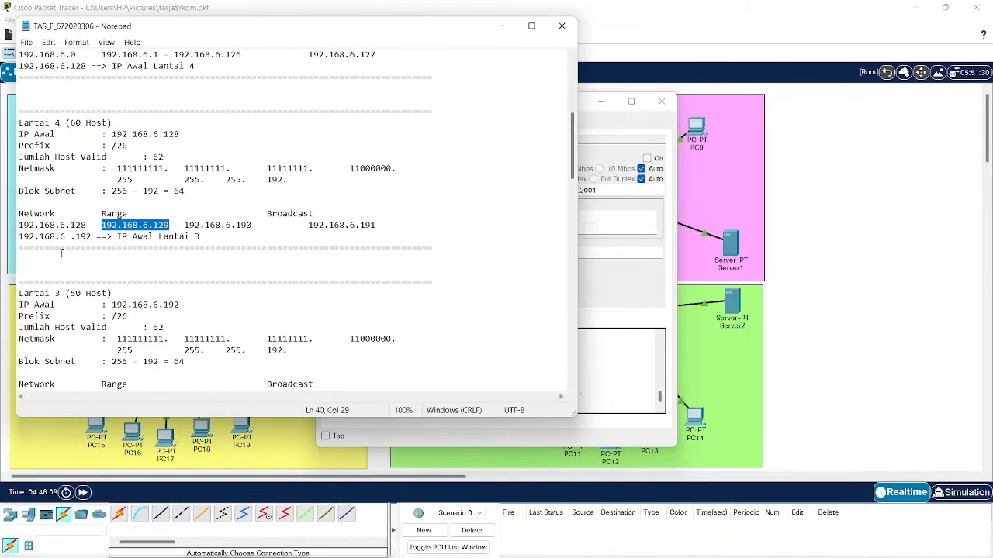
pyautogui.scroll(3, 130, 243)
pyautogui.scroll(2, 130, 243)
pyautogui.scroll(-12, 116, 253)
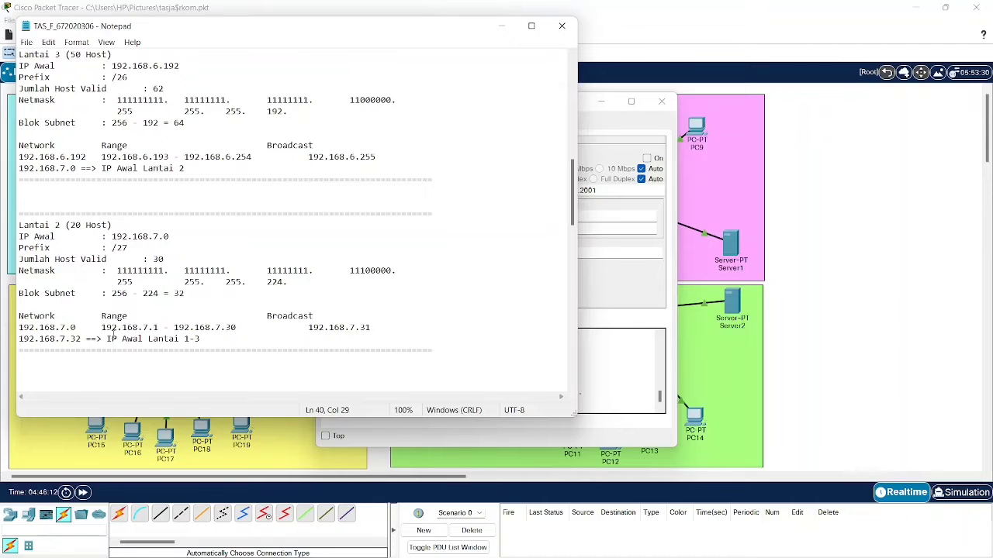
pyautogui.moveTo(102, 327); pyautogui.dragTo(156, 327)
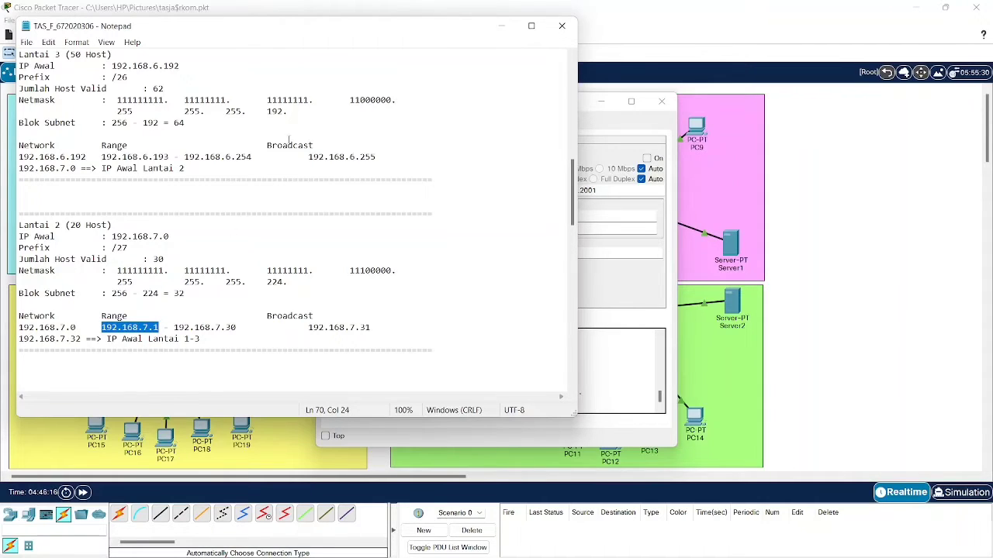
pyautogui.click(492, 31)
# - Give Router3's GigabitEthernet0/0 192.168.7.1, mask 255.255.255.224, switch the port on, and close
pyautogui.click(581, 215)
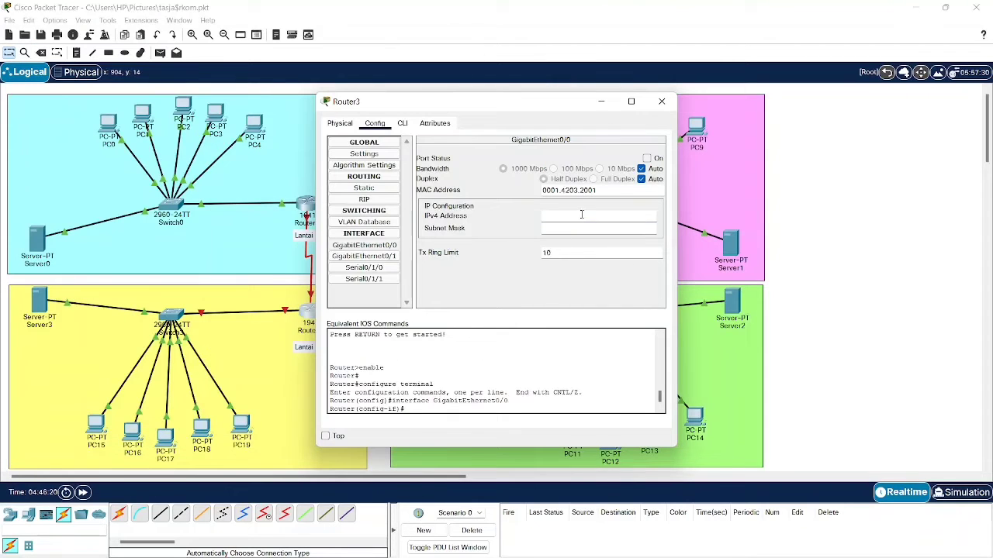
pyautogui.write('192.168.7.1')
pyautogui.click(562, 228)
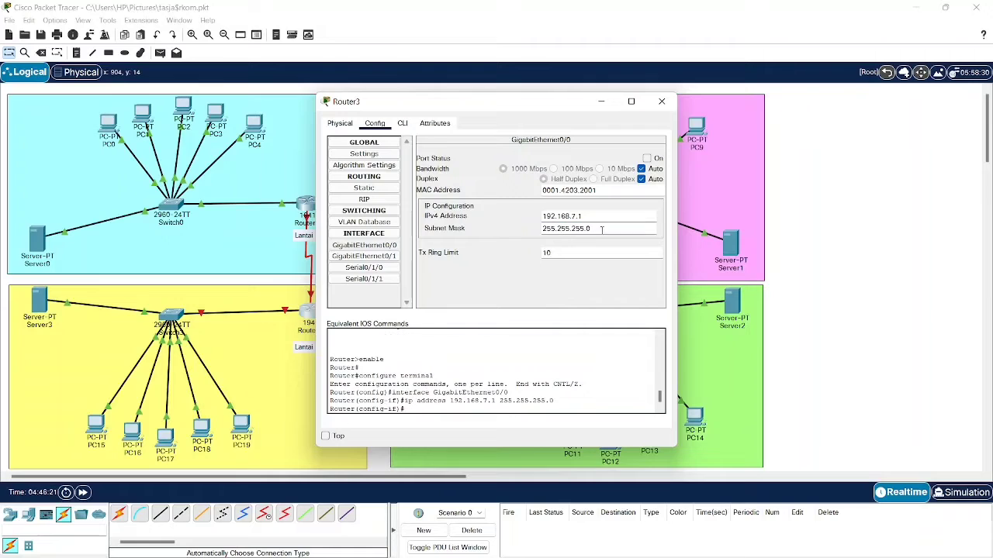
pyautogui.press('BackSpace')
pyautogui.write('224')
pyautogui.click(648, 158)
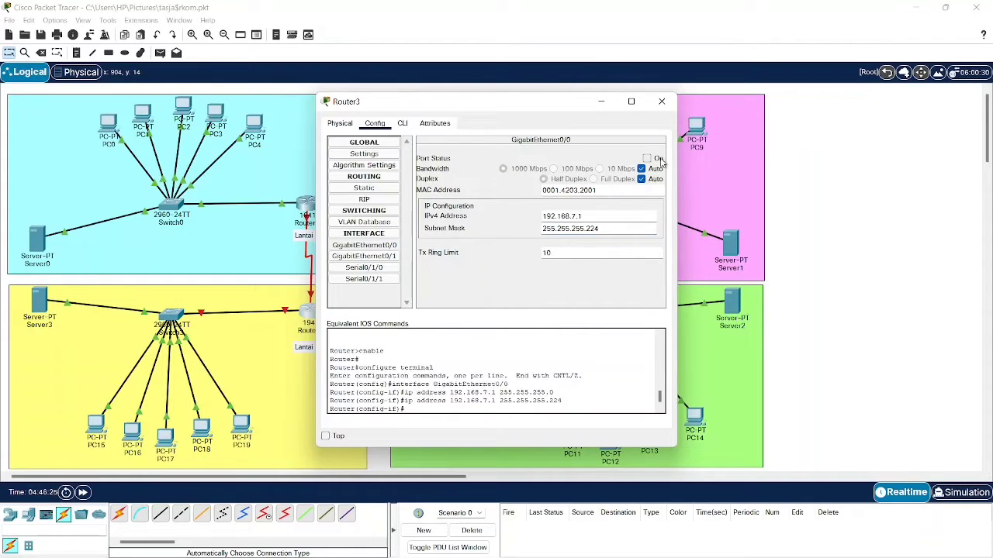
pyautogui.click(662, 101)
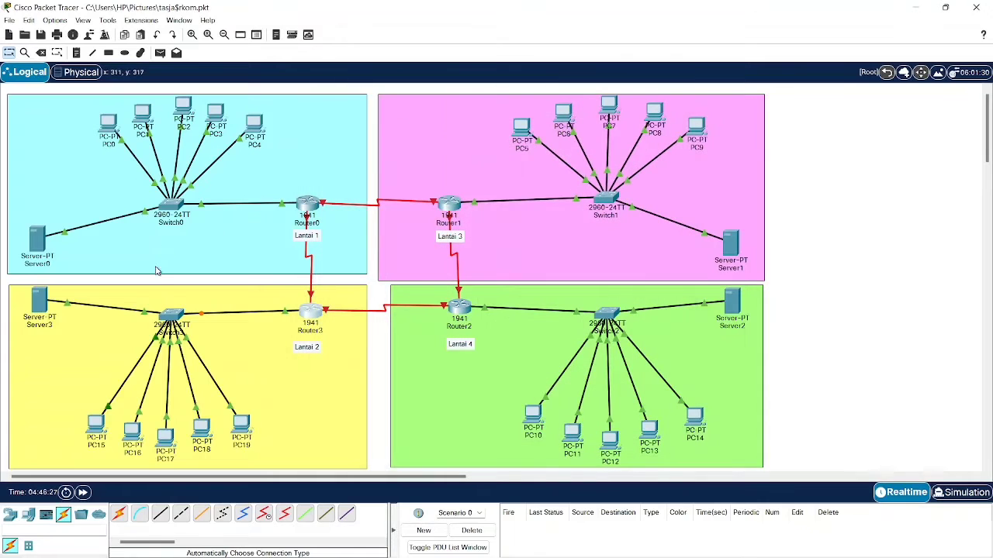
# - Open Server3's IP Configuration on its Desktop
pyautogui.click(38, 301)
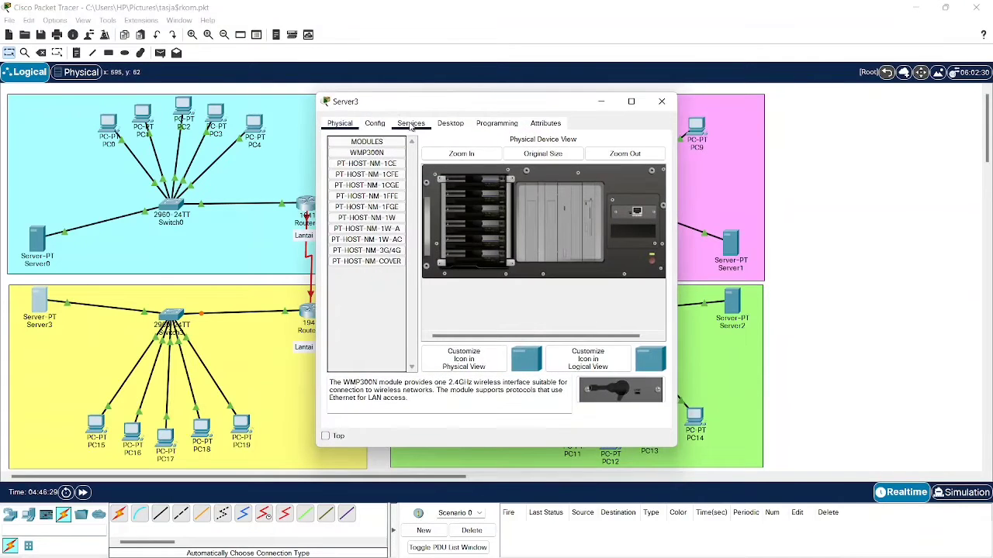
pyautogui.click(412, 123)
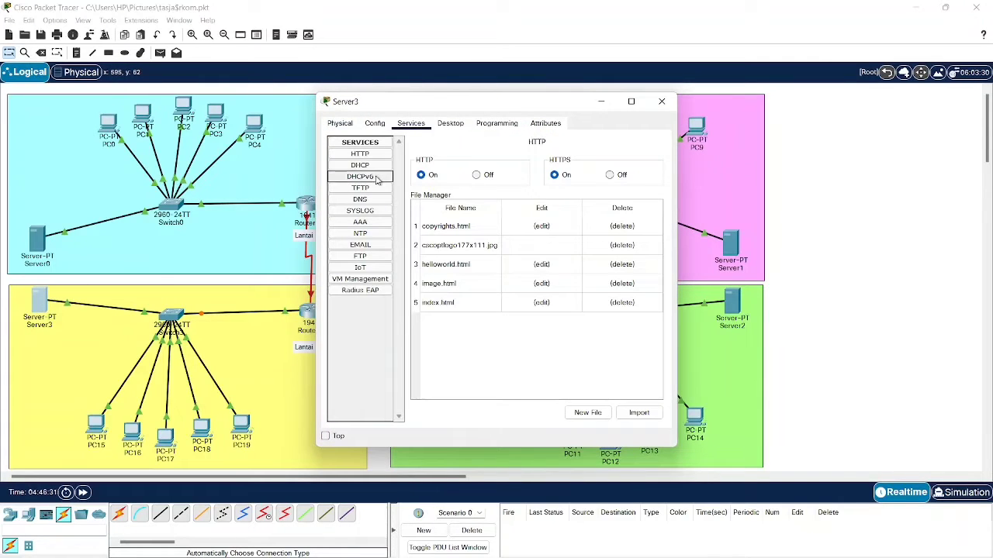
pyautogui.click(450, 124)
pyautogui.click(345, 156)
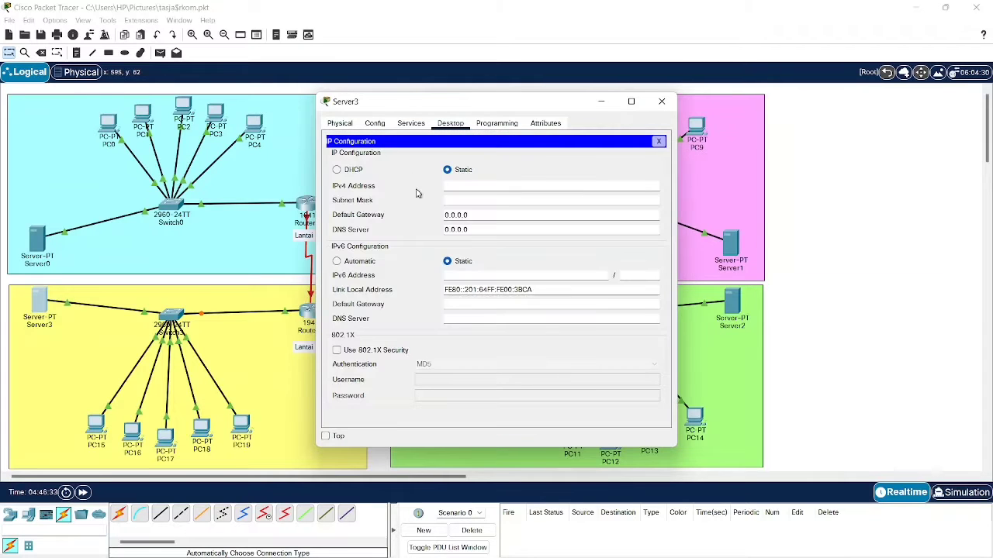
# - Set Server3's default gateway to 192.168.7.1, keeping IP 192.168.7.2 and mask 255.255.255.224
pyautogui.click(464, 184)
pyautogui.write('192.168.7.1')
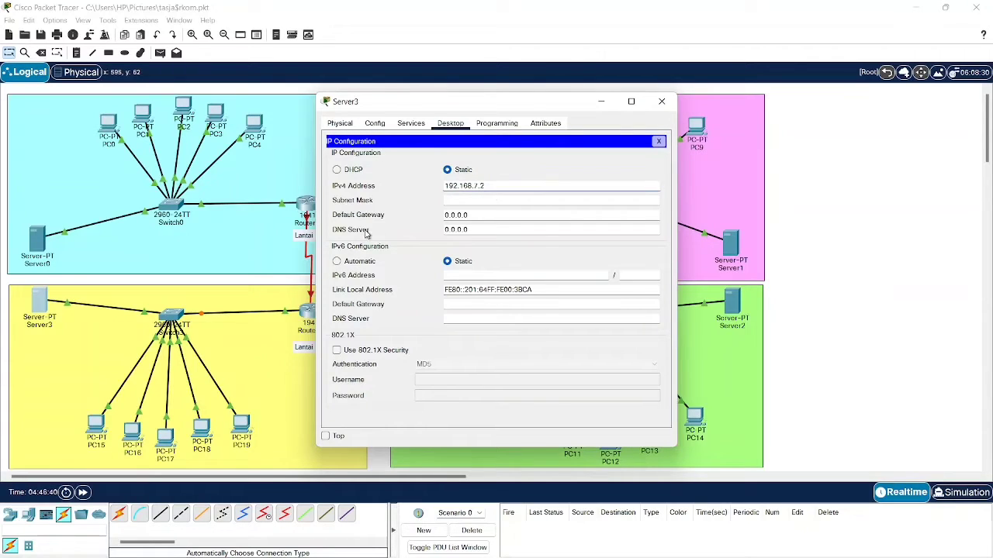
pyautogui.press('Tab')
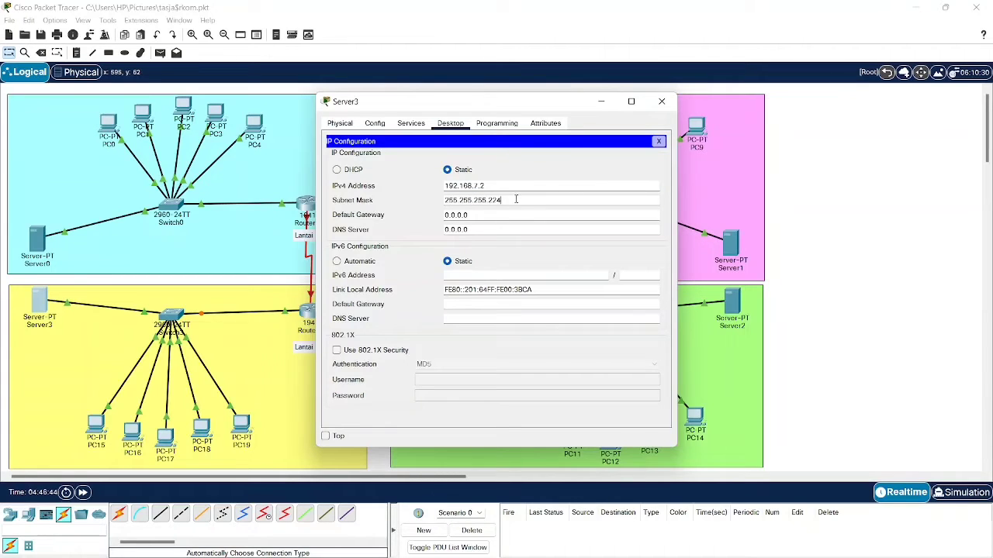
pyautogui.press('Tab')
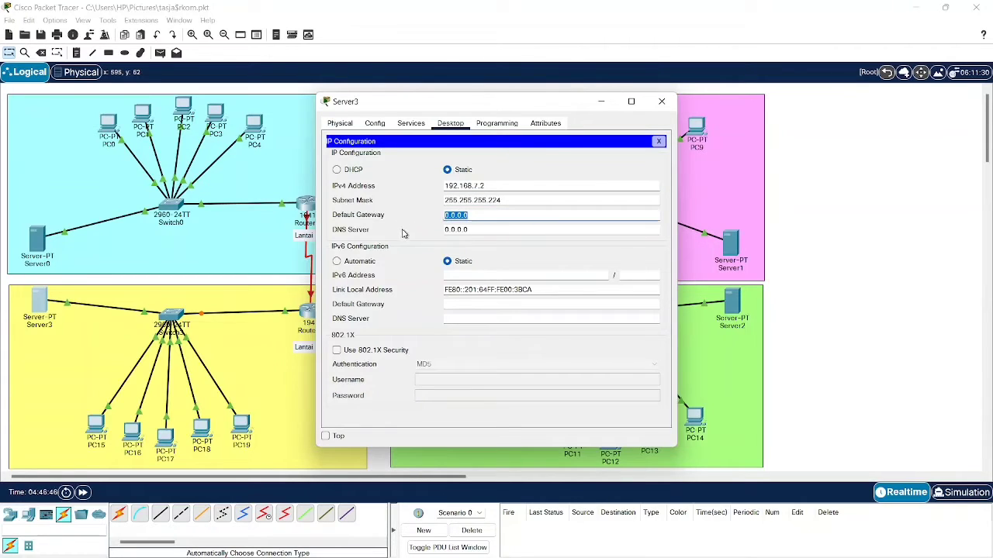
pyautogui.write('192.168.7.1')
pyautogui.click(378, 121)
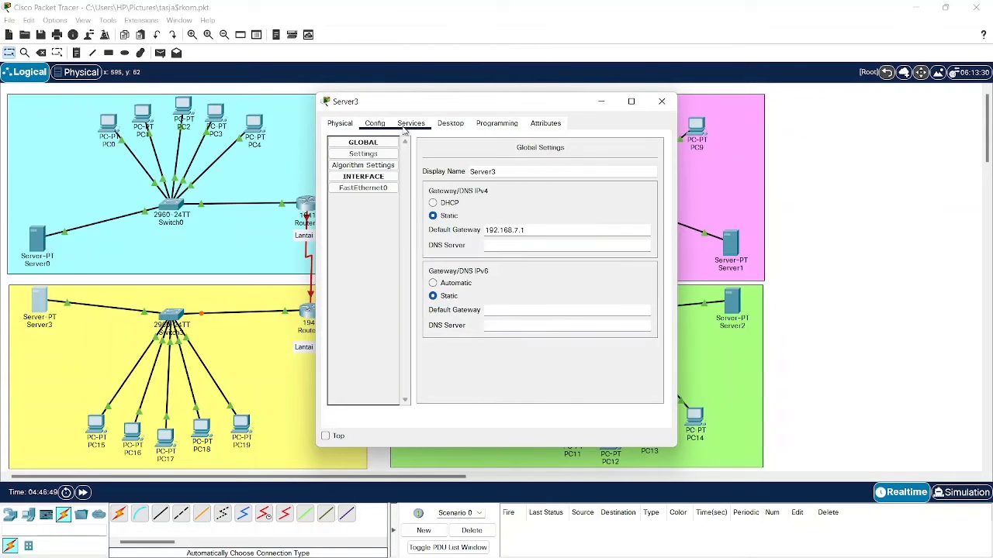
pyautogui.click(407, 125)
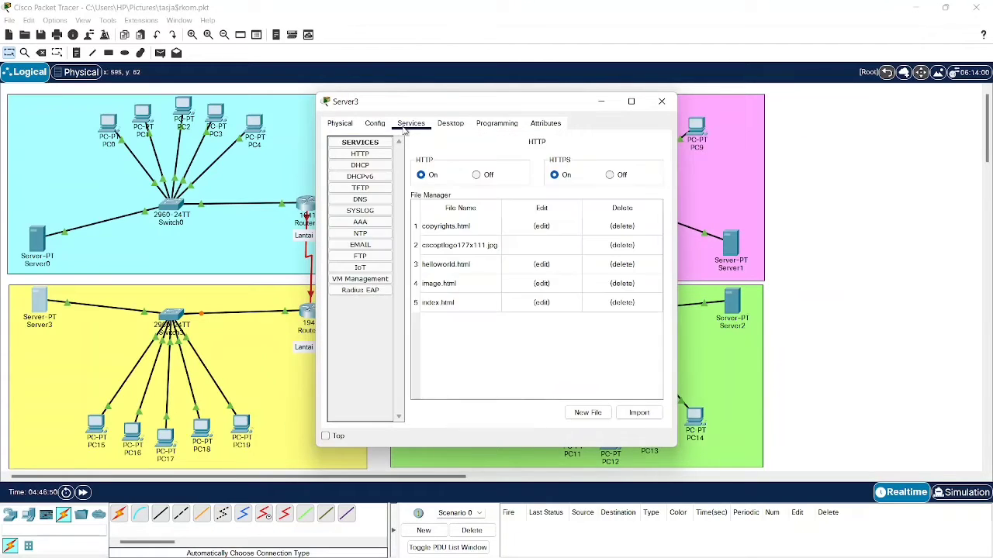
# - In Server3's DHCP pool, set default gateway 192.168.7.1 and DNS server 192.168.7.2
pyautogui.click(378, 166)
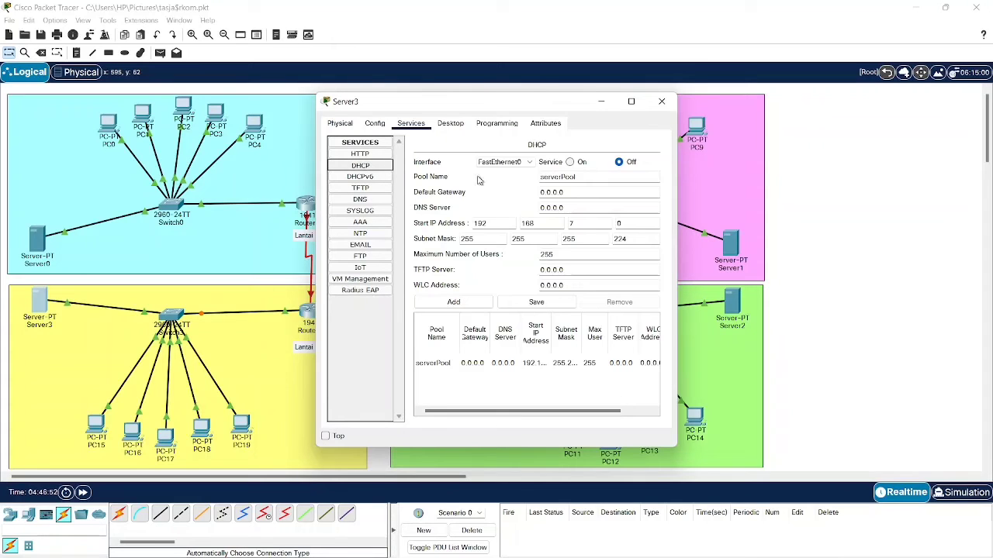
pyautogui.doubleClick(582, 192)
pyautogui.write('192.168.7.1')
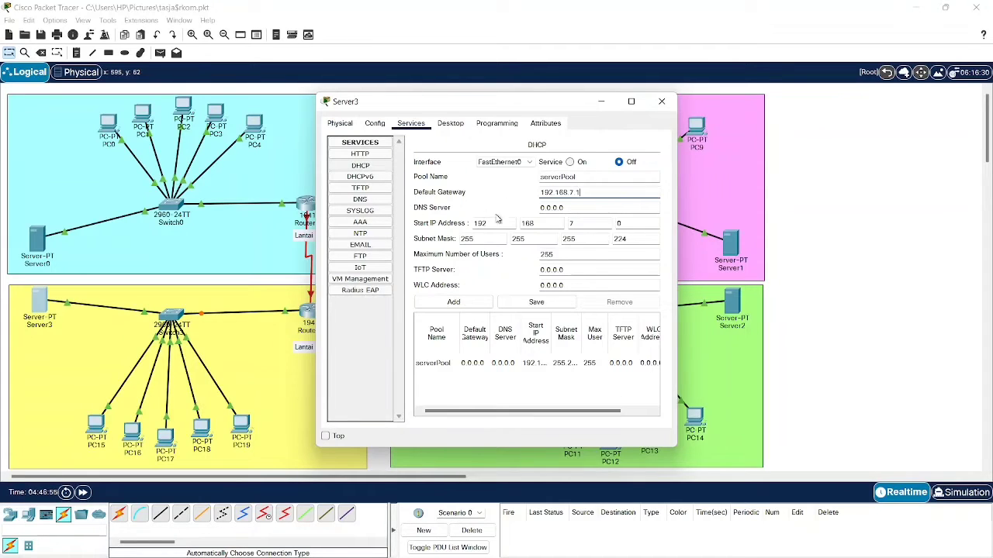
pyautogui.doubleClick(563, 206)
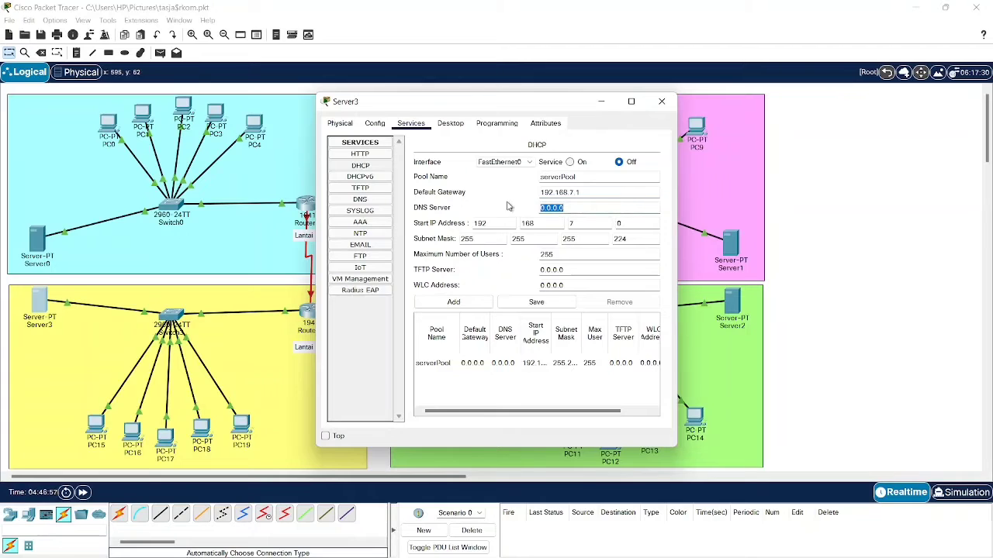
pyautogui.write('192.168.7.1')
pyautogui.press('BackSpace')
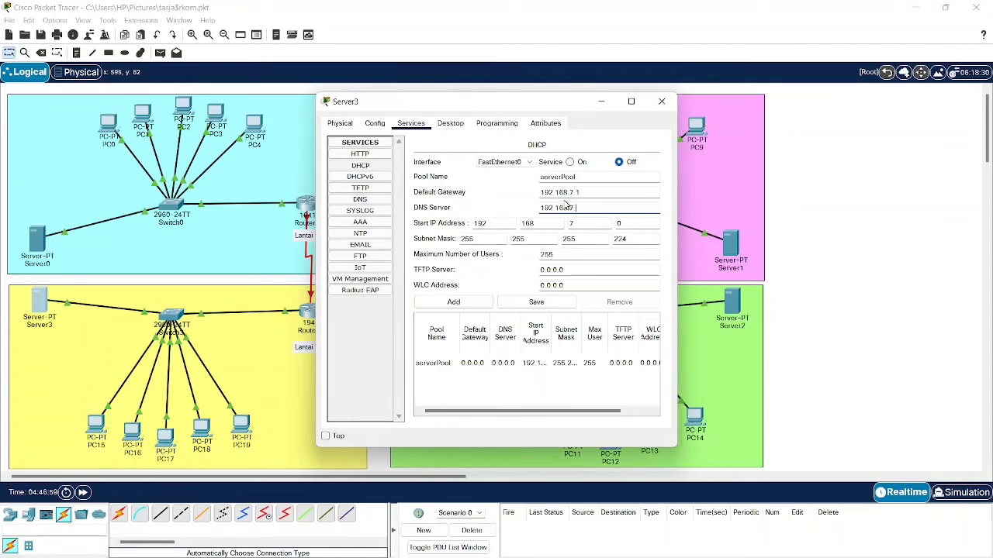
pyautogui.write('2')
# - Set start address 192.168.7.3 with 29 users, save serverPool, and turn DHCP on
pyautogui.click(626, 224)
pyautogui.click(543, 303)
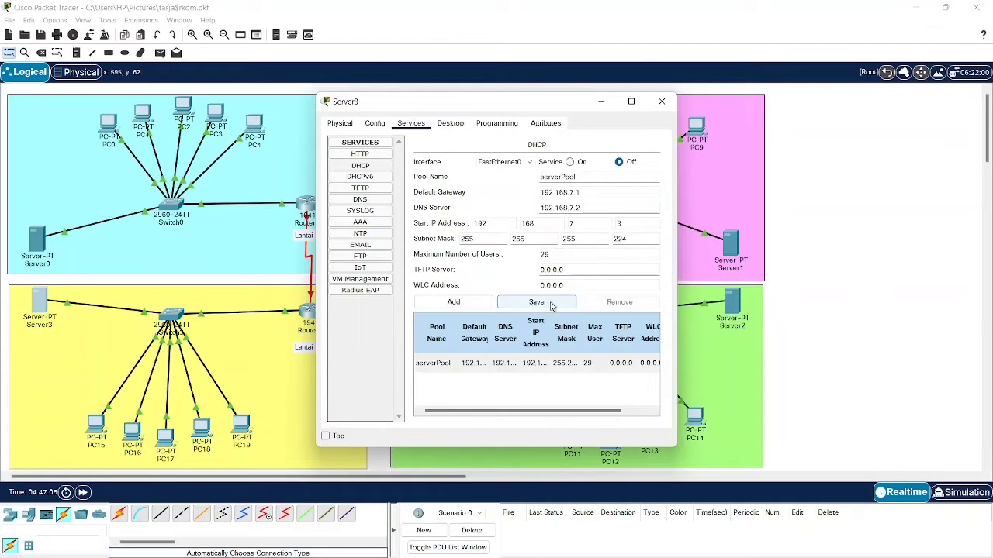
pyautogui.click(570, 162)
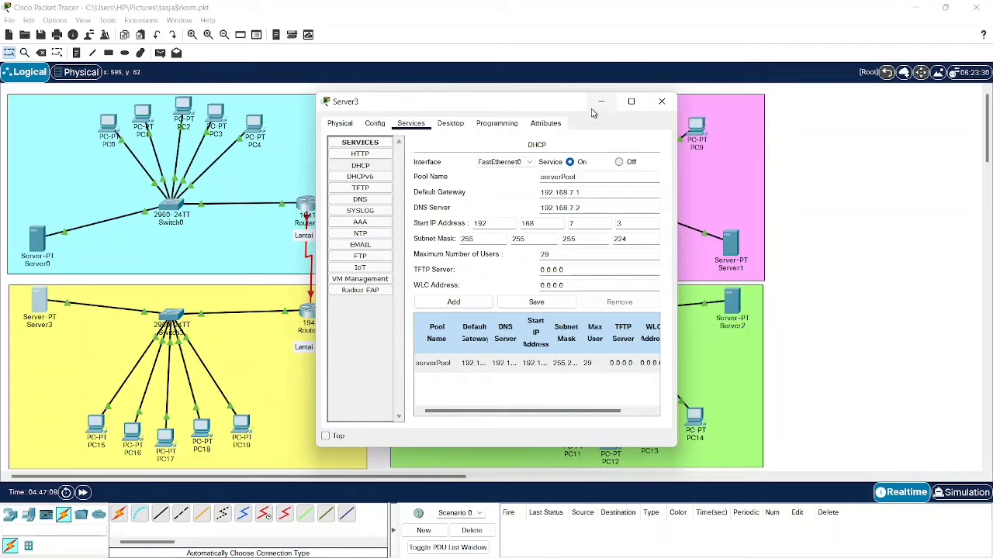
pyautogui.click(661, 102)
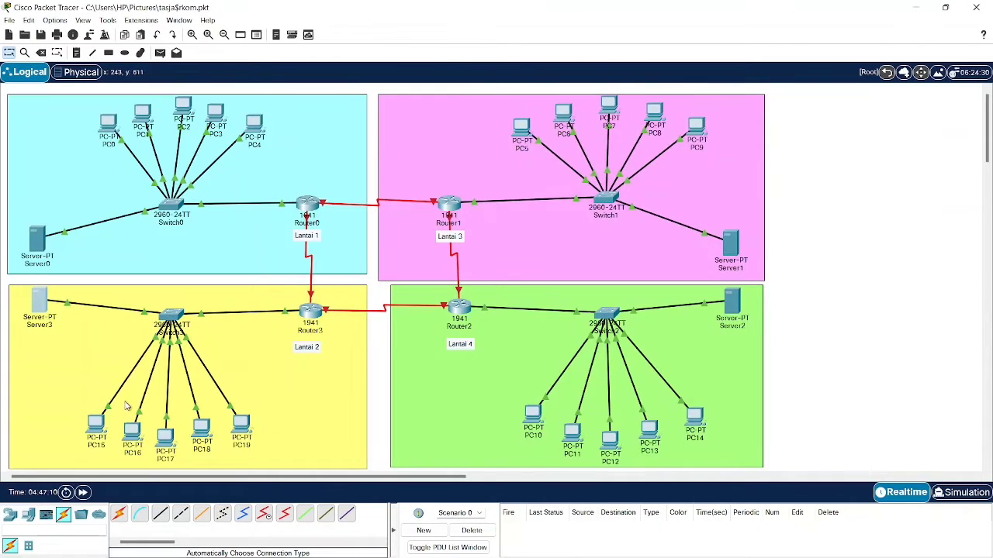
# - Switch PC15 and PC16 to DHCP addressing
pyautogui.click(96, 426)
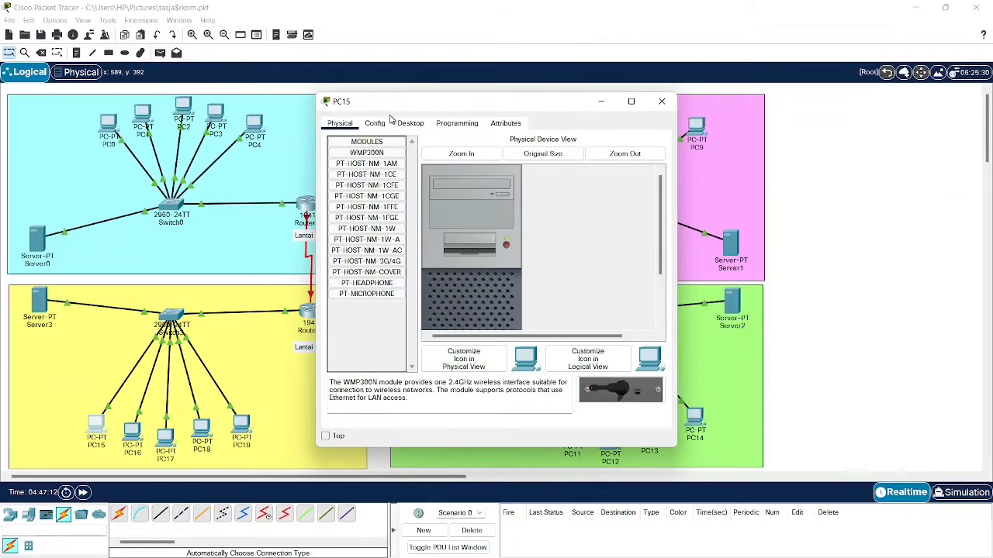
pyautogui.click(410, 125)
pyautogui.click(361, 175)
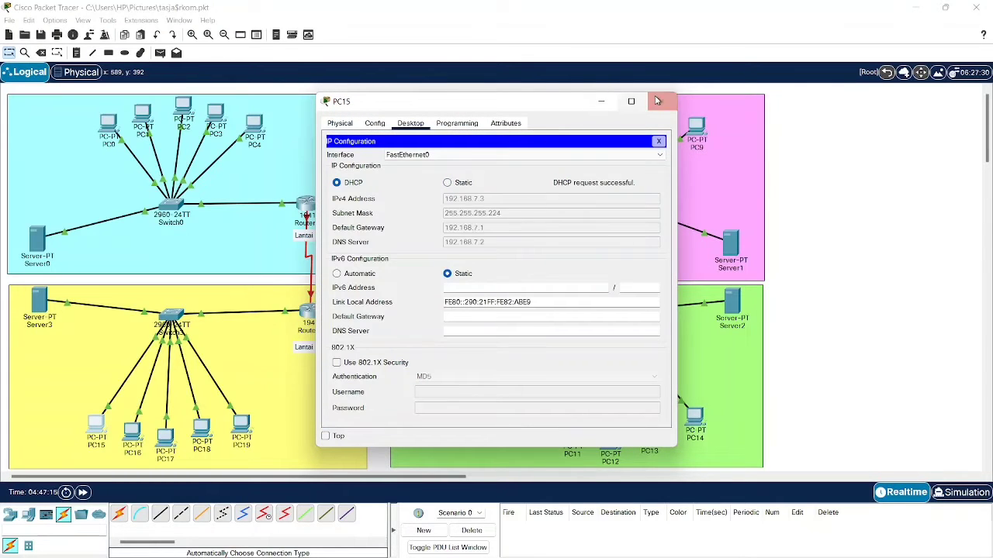
pyautogui.click(661, 101)
pyautogui.click(132, 432)
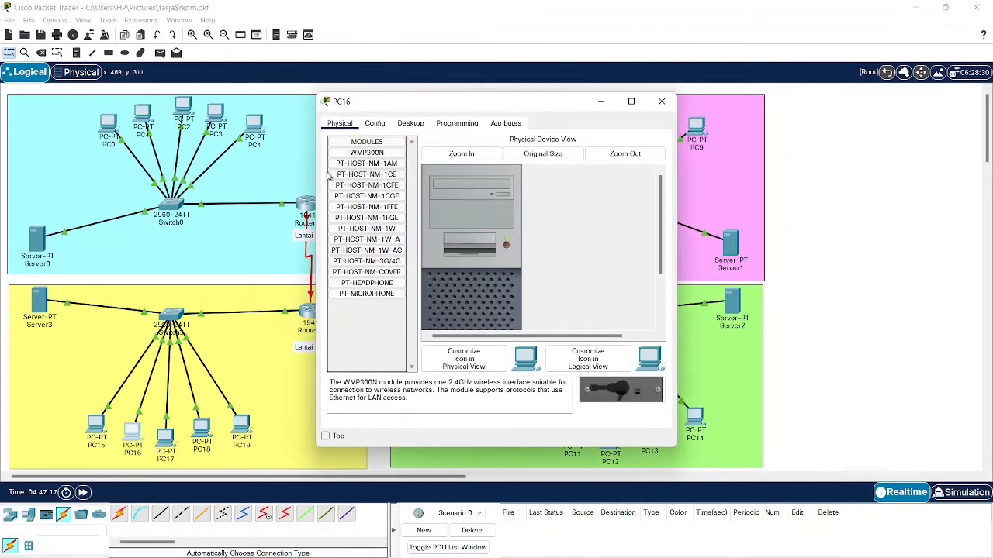
pyautogui.click(423, 128)
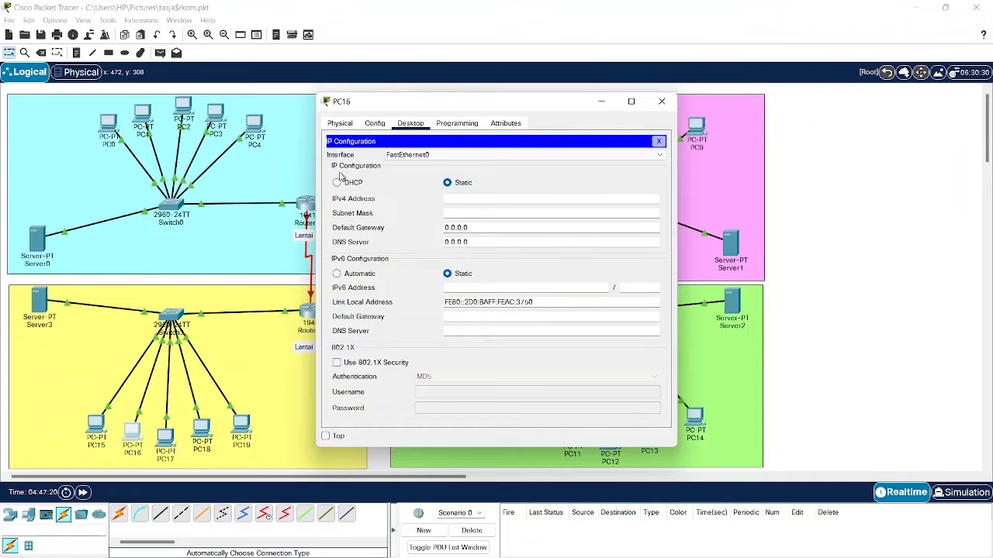
pyautogui.click(350, 184)
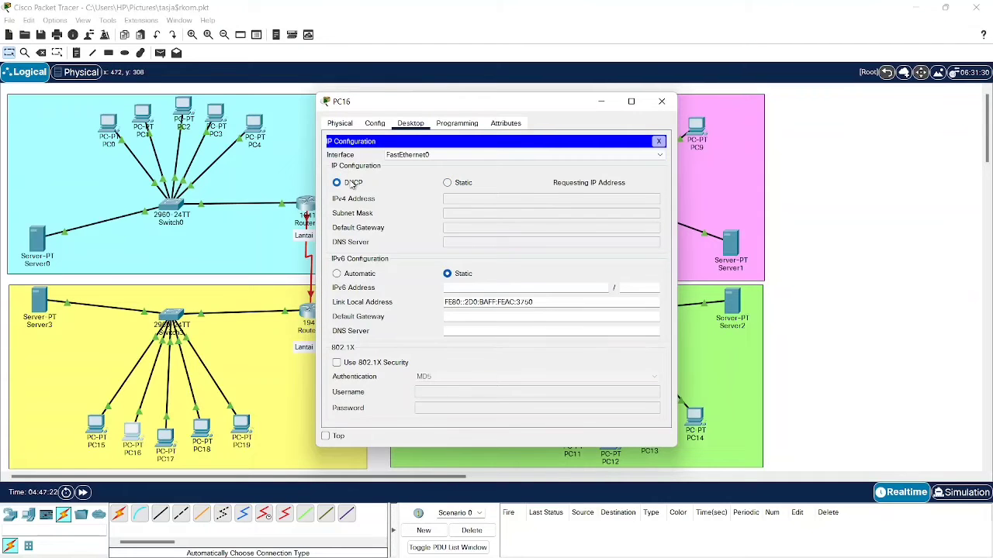
pyautogui.click(661, 101)
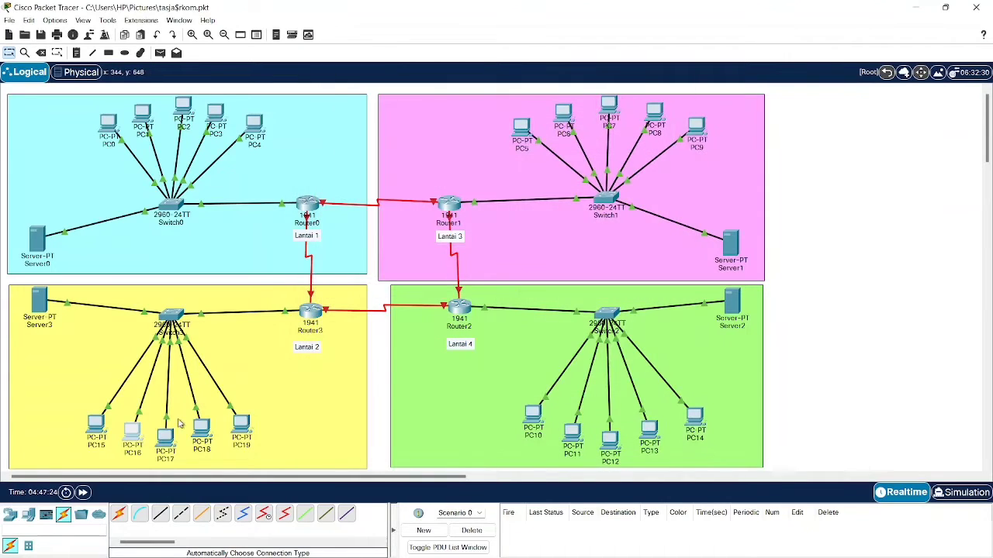
# - Switch PC17 to DHCP addressing
pyautogui.click(178, 423)
pyautogui.click(165, 432)
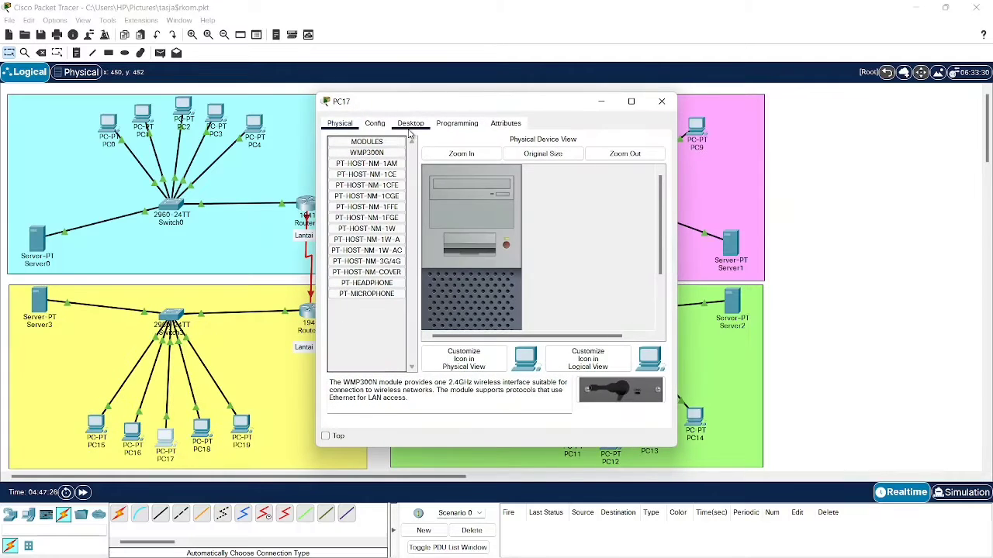
pyautogui.click(410, 124)
pyautogui.click(360, 167)
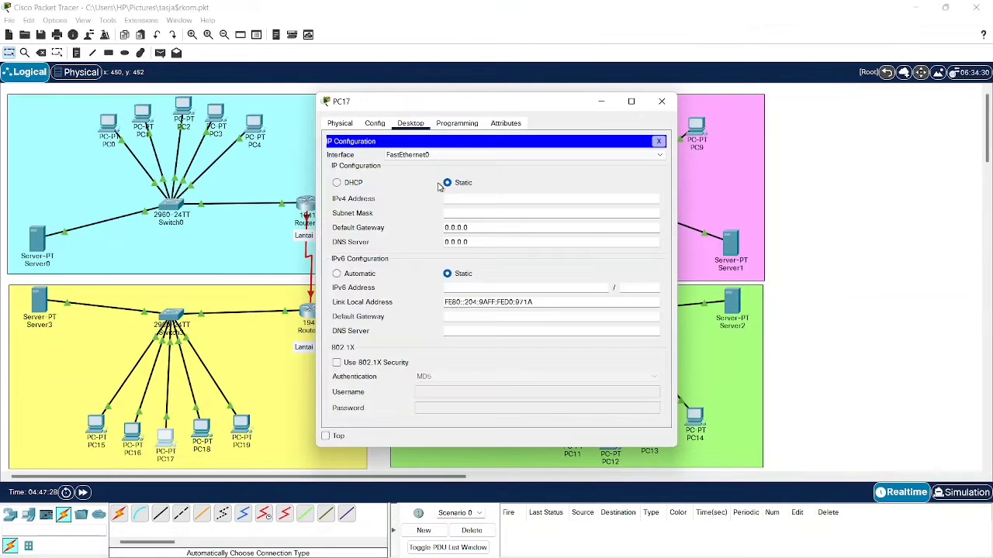
pyautogui.click(359, 183)
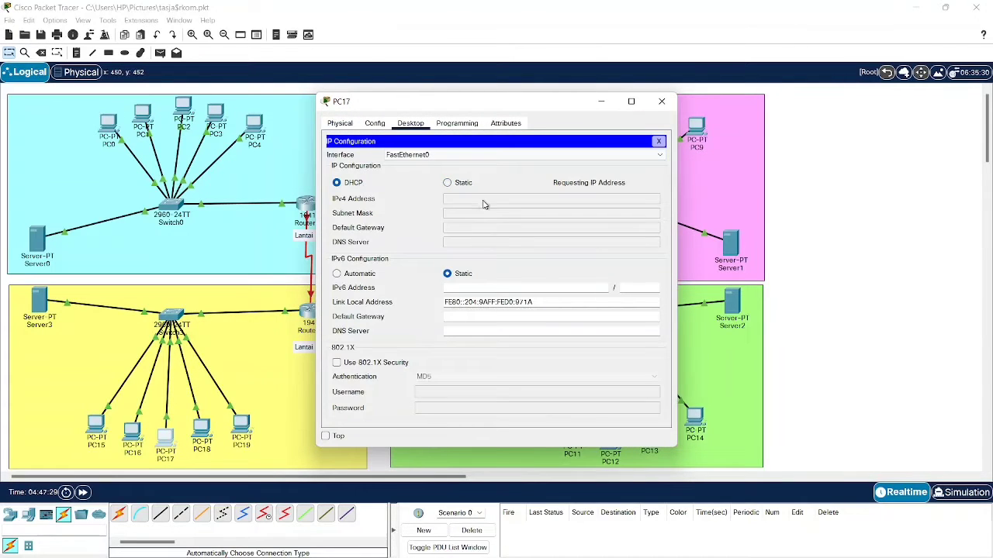
pyautogui.click(662, 102)
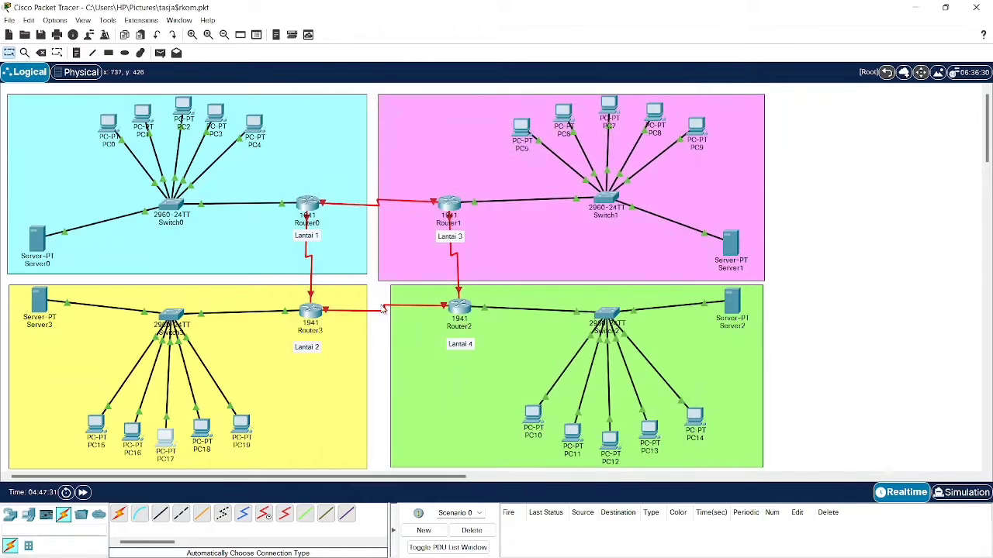
# - Switch PC18 and PC19 to DHCP, receiving 192.168.7.6 and 192.168.7.7
pyautogui.click(201, 428)
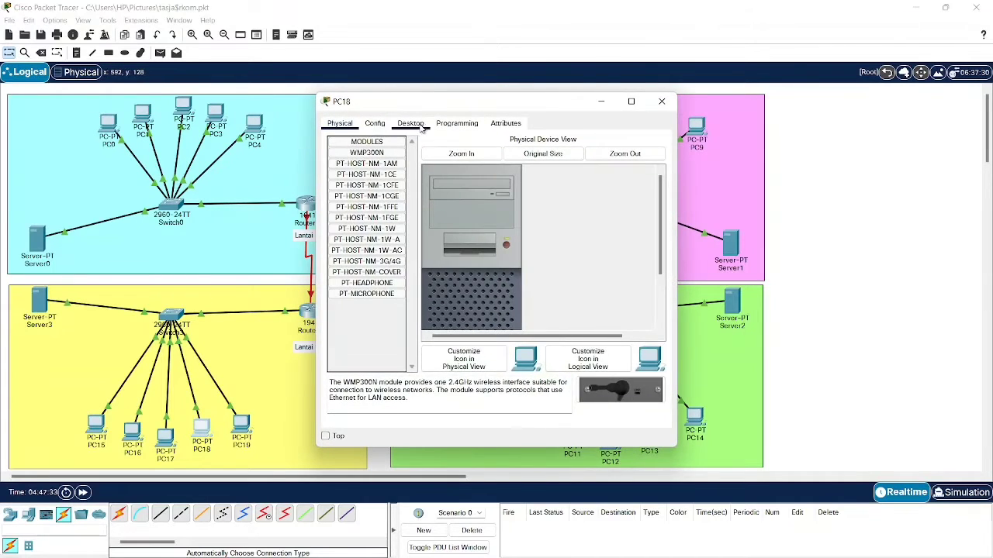
pyautogui.click(415, 124)
pyautogui.click(362, 161)
pyautogui.click(358, 183)
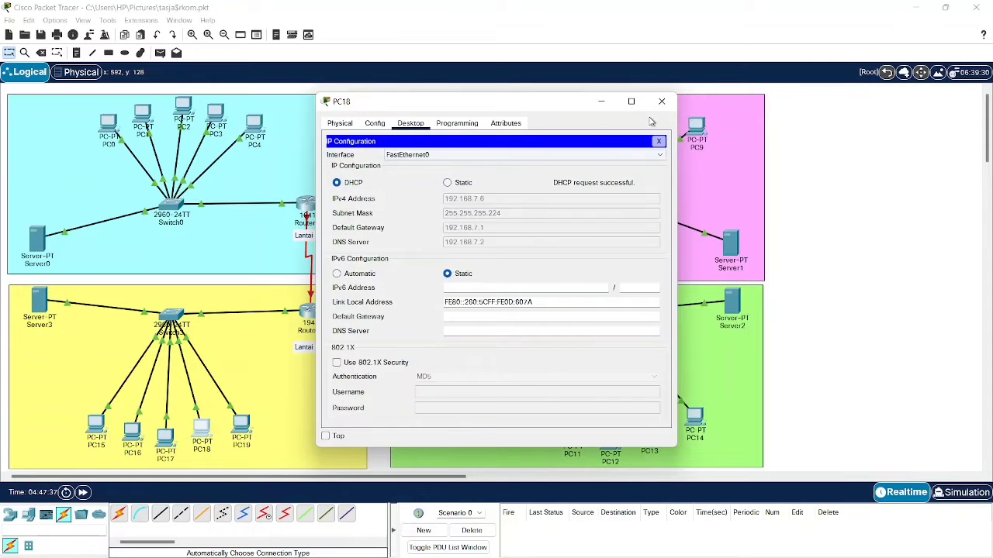
pyautogui.click(657, 106)
pyautogui.click(241, 423)
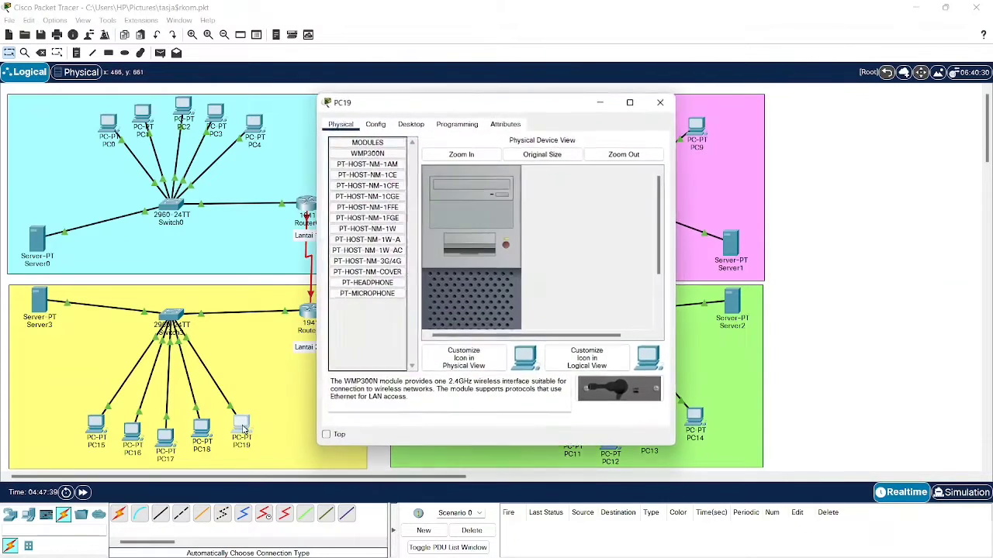
pyautogui.click(409, 127)
pyautogui.click(368, 166)
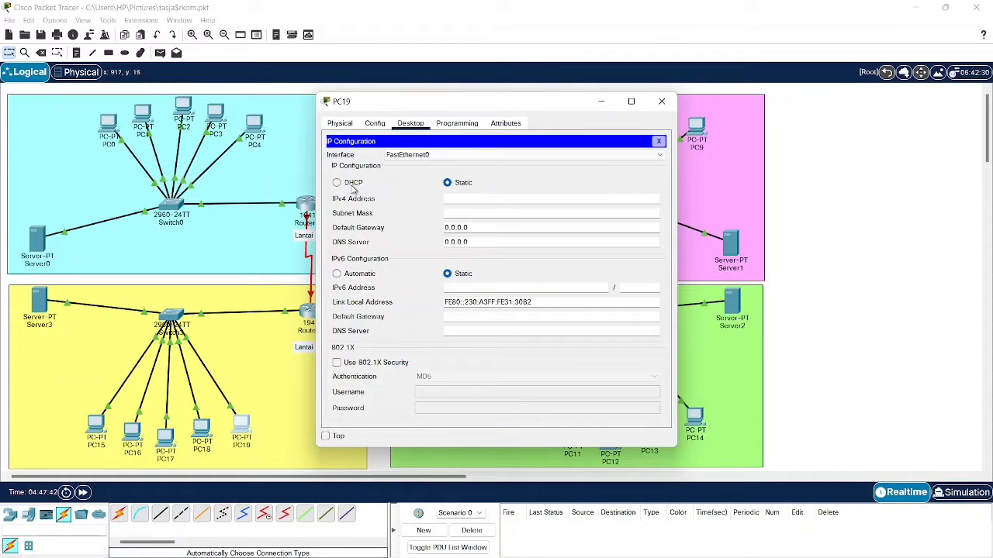
pyautogui.click(353, 184)
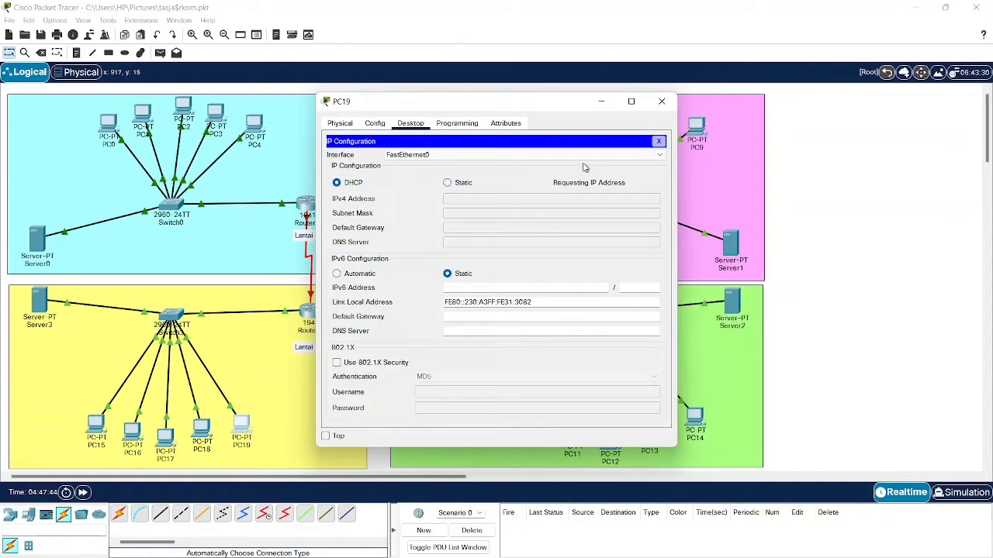
pyautogui.click(662, 103)
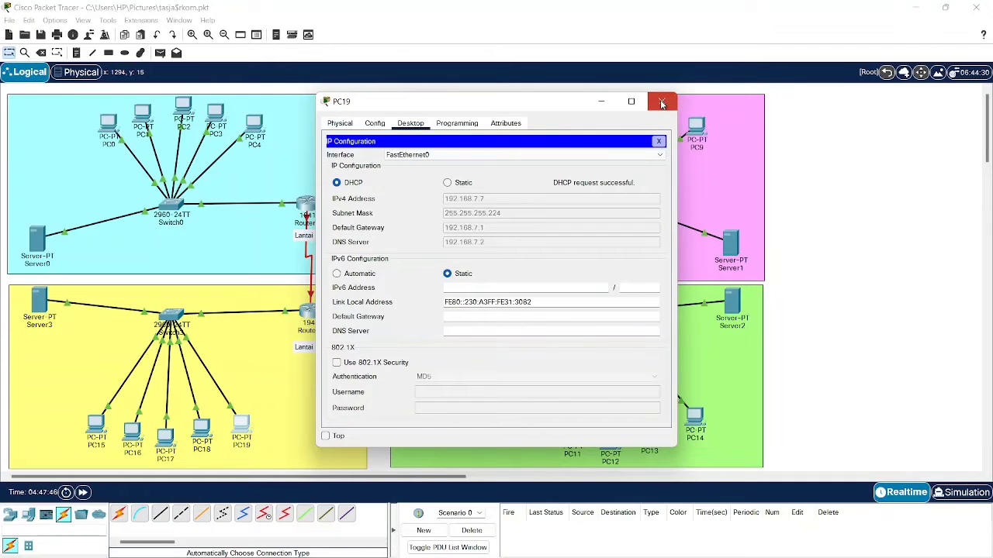
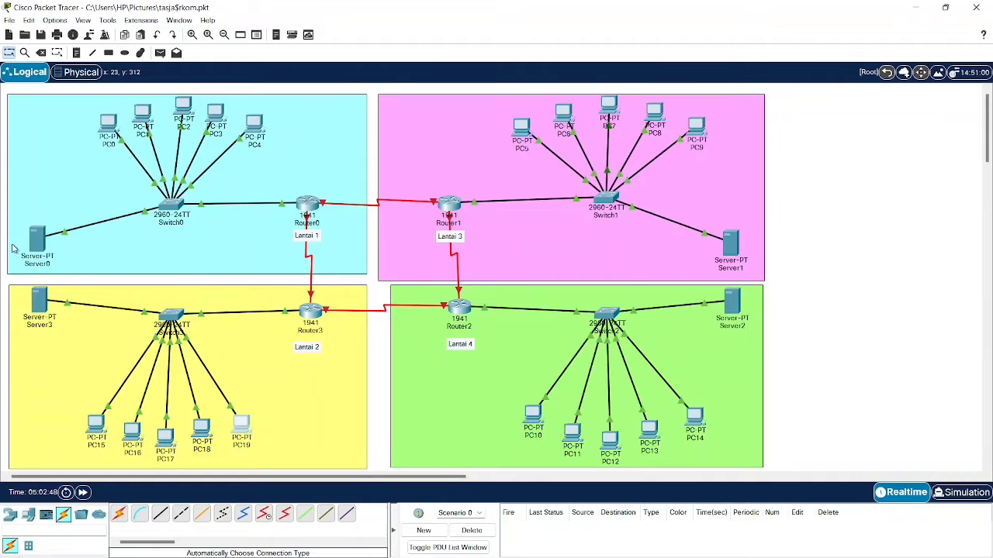
# - Add a DNS A record for tasjarkom.com pointing to 192.168.6.2 on Server0 and turn DNS on
pyautogui.click(34, 242)
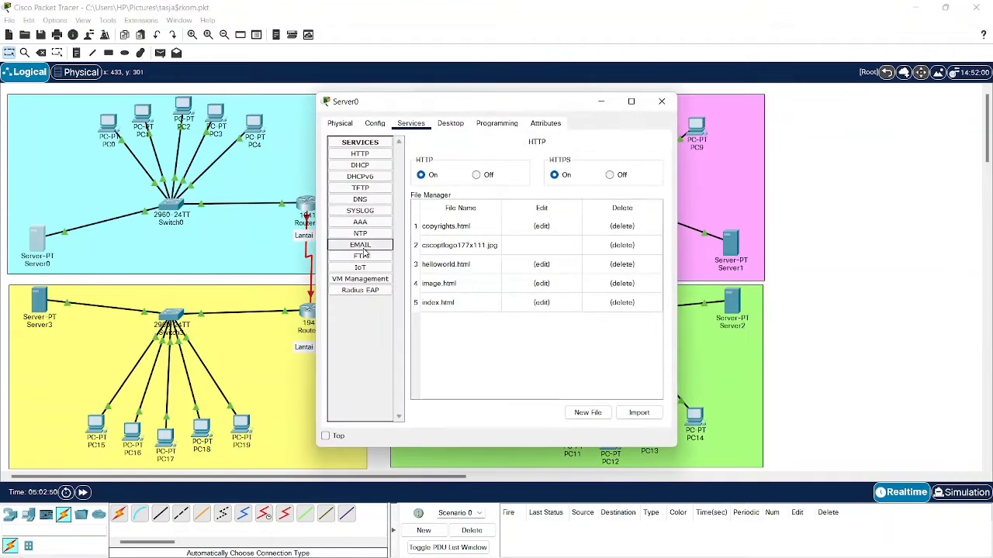
pyautogui.click(371, 200)
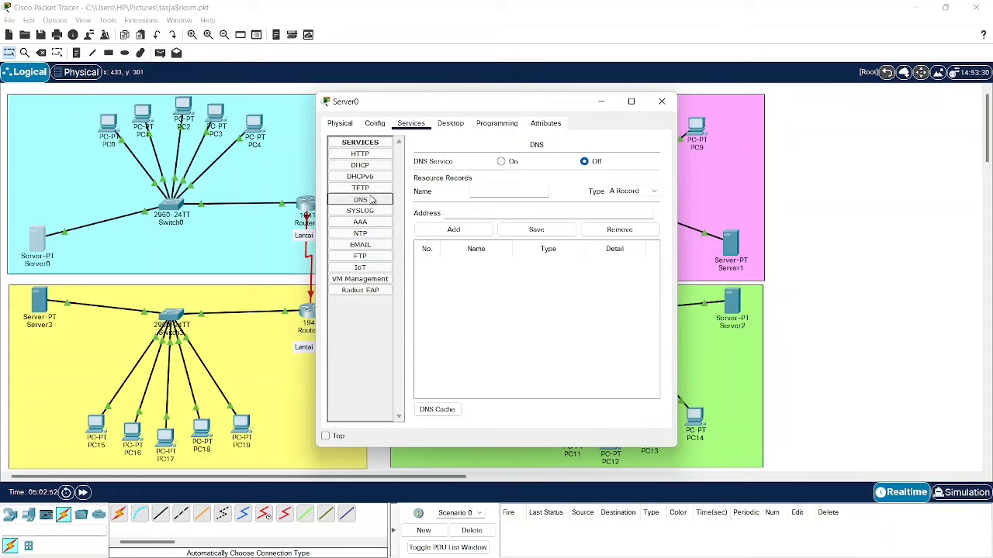
pyautogui.click(514, 192)
pyautogui.write('tasjarkom')
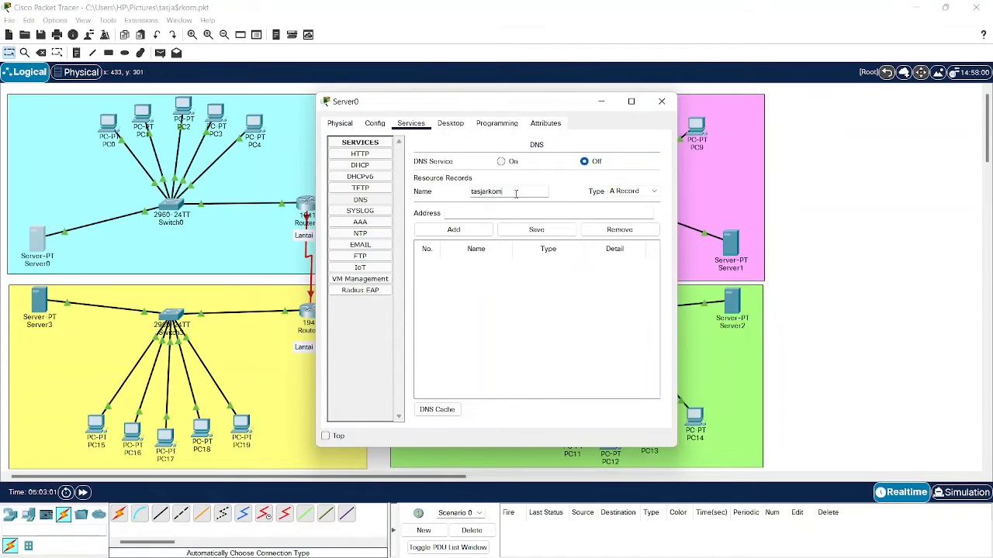
pyautogui.write('.com')
pyautogui.press('Tab')
pyautogui.write('192.168.7.1')
pyautogui.write('.2')
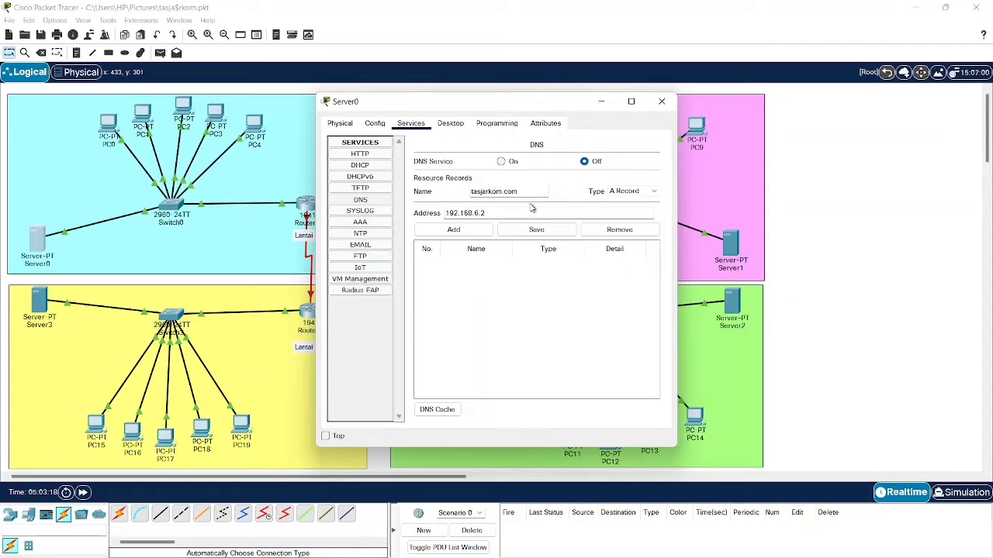
pyautogui.click(453, 231)
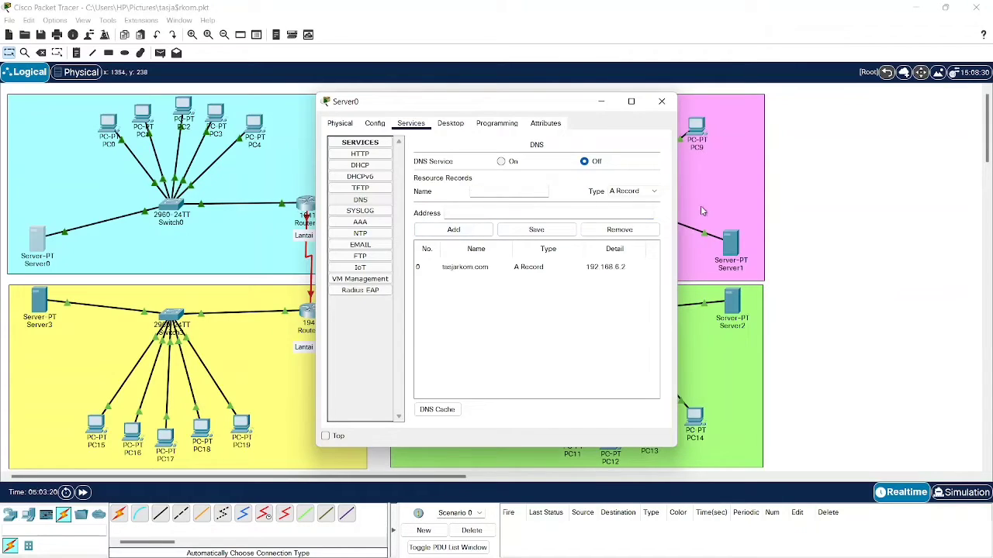
pyautogui.click(502, 163)
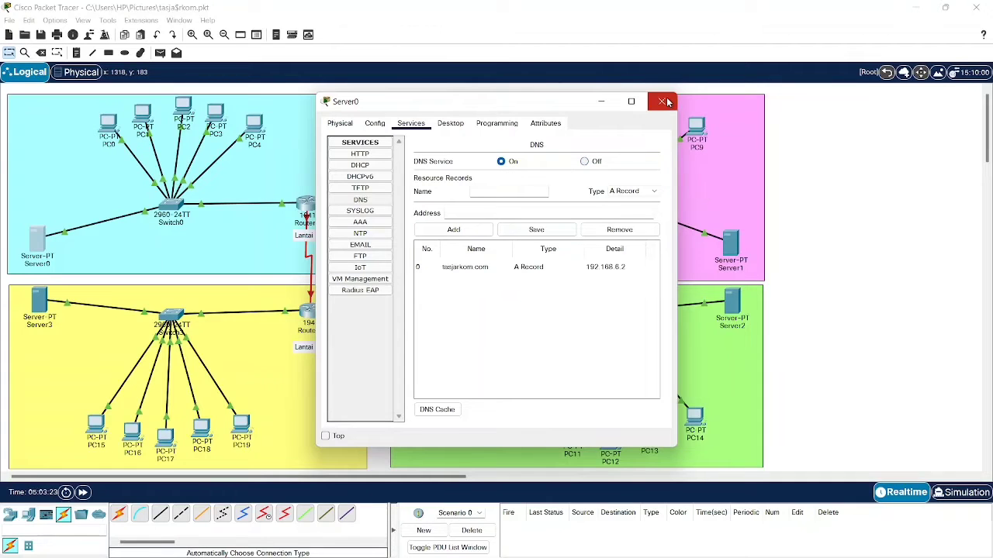
pyautogui.click(664, 101)
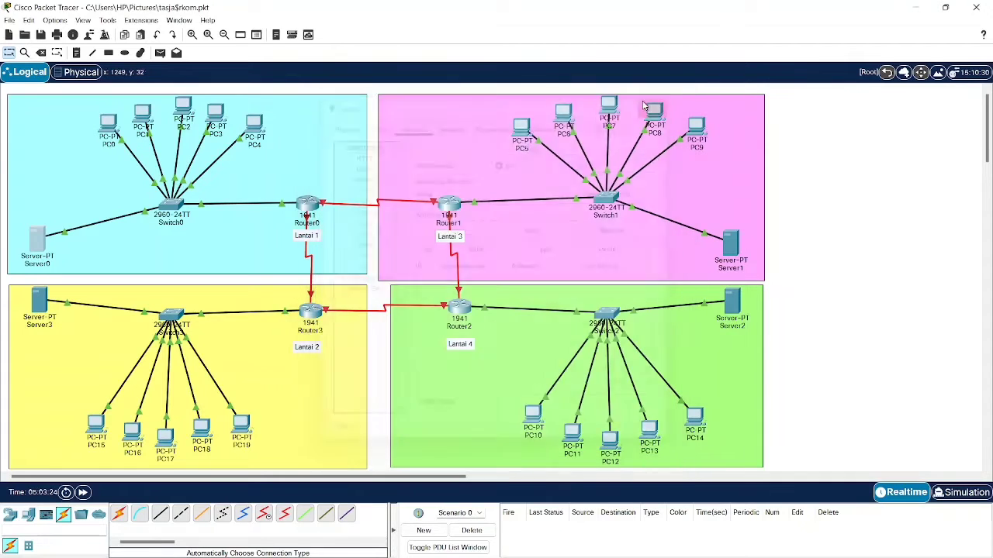
pyautogui.click(114, 127)
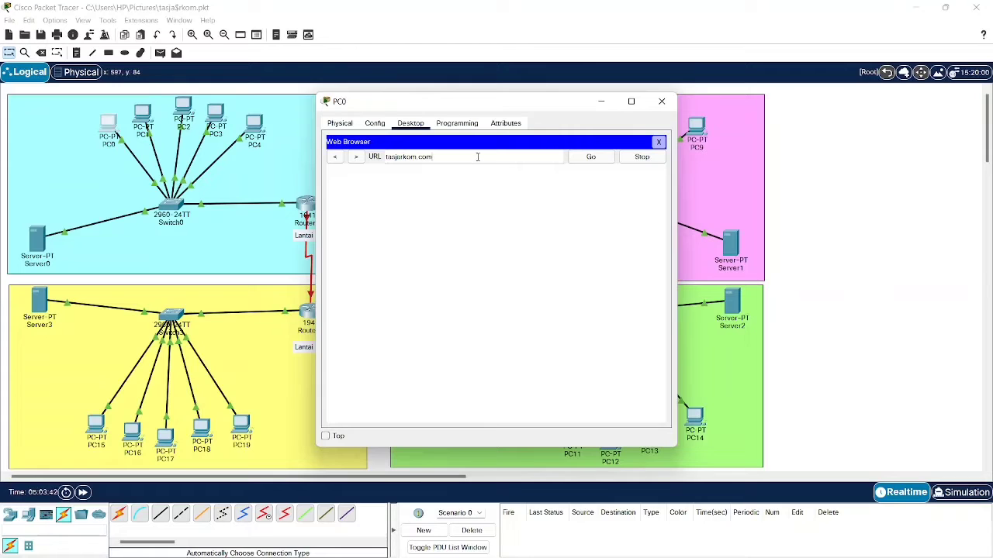
pyautogui.click(588, 158)
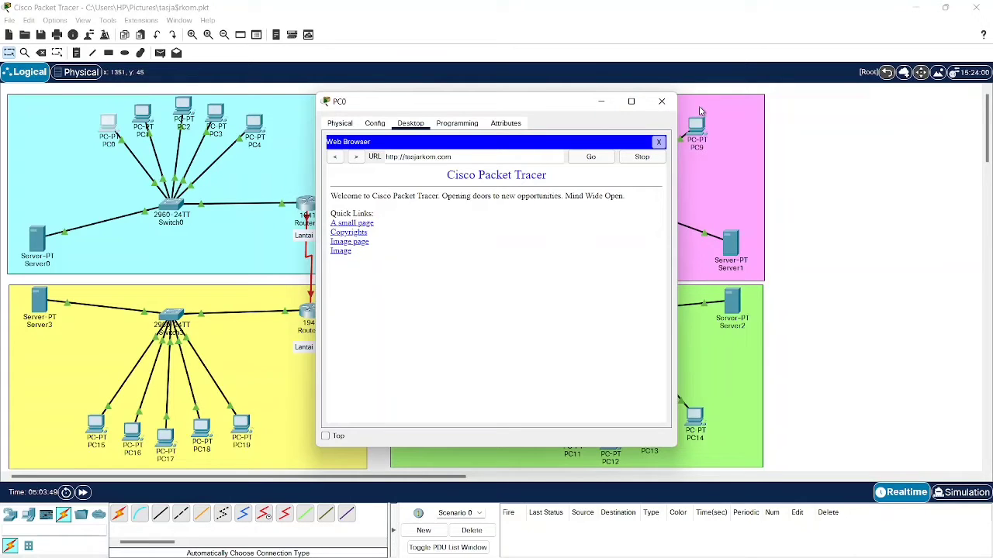
pyautogui.click(662, 101)
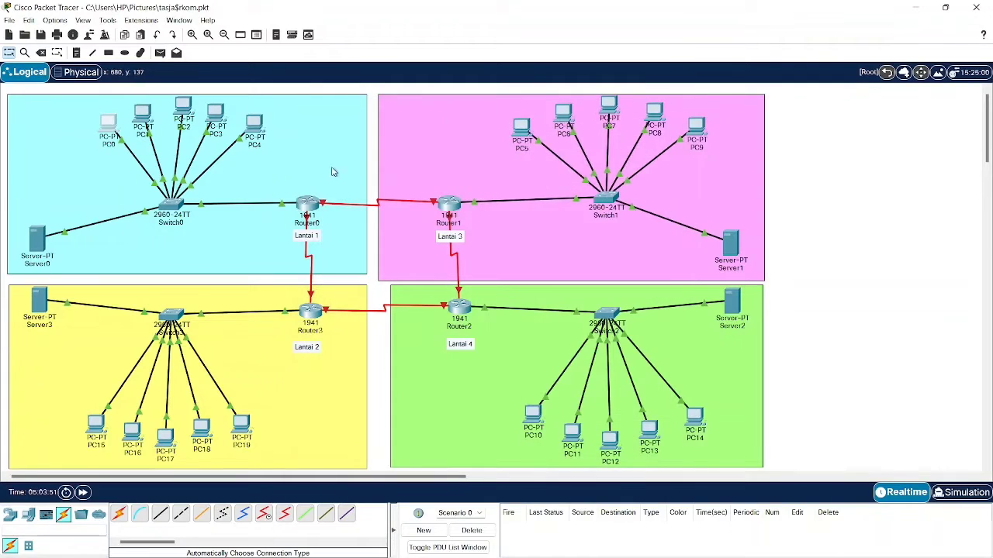
# - Open Server0's index.html for editing and delete the welcome text and link lines
pyautogui.click(37, 241)
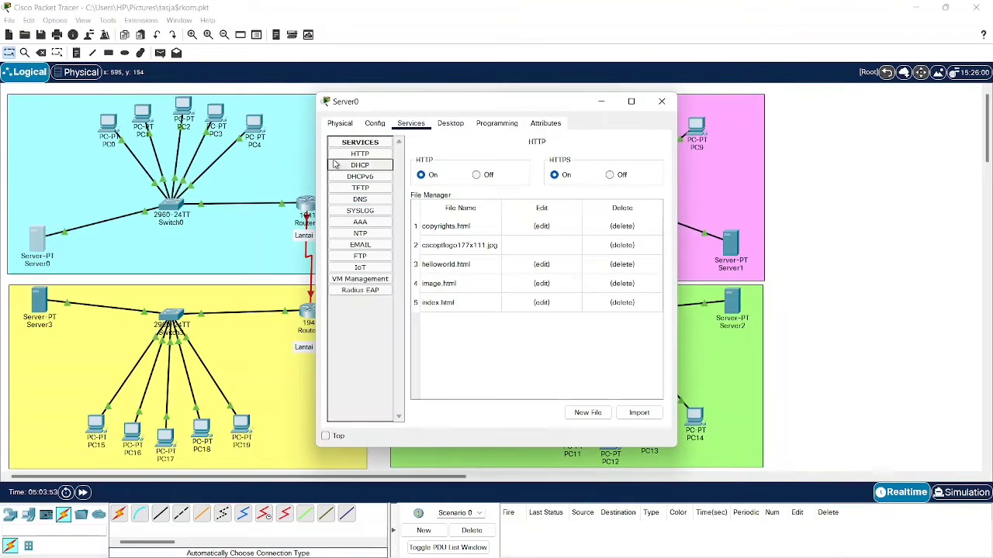
pyautogui.click(464, 303)
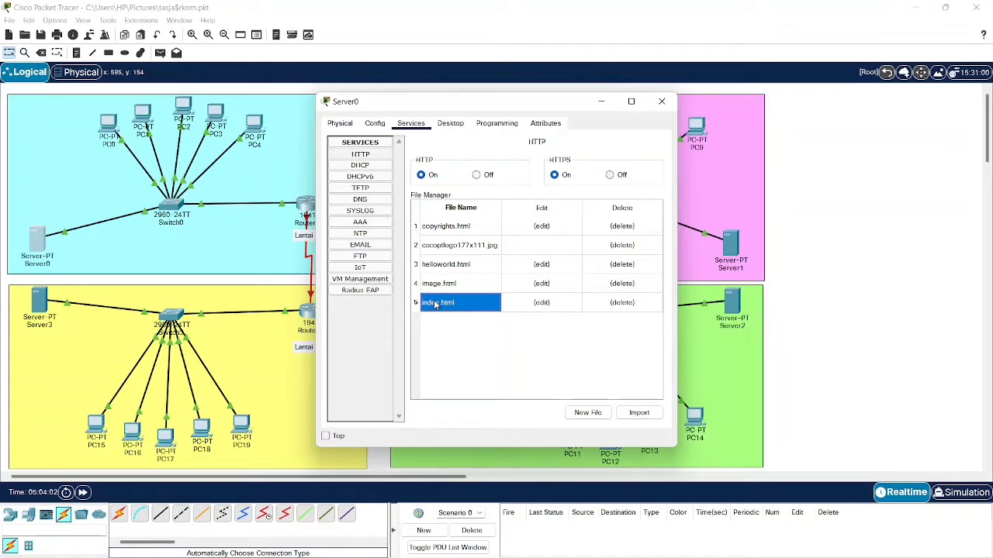
pyautogui.click(548, 303)
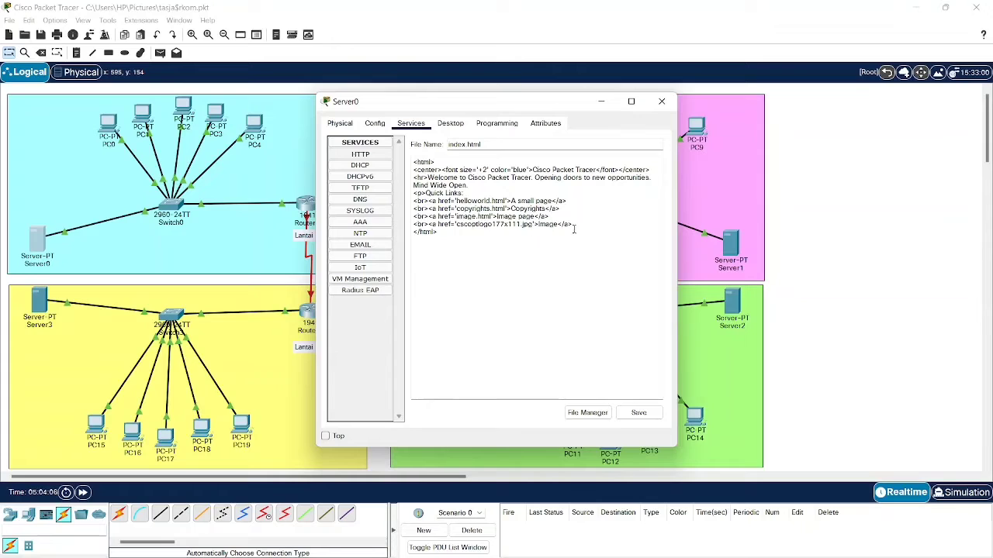
pyautogui.moveTo(575, 224); pyautogui.dragTo(411, 186)
pyautogui.press('BackSpace')
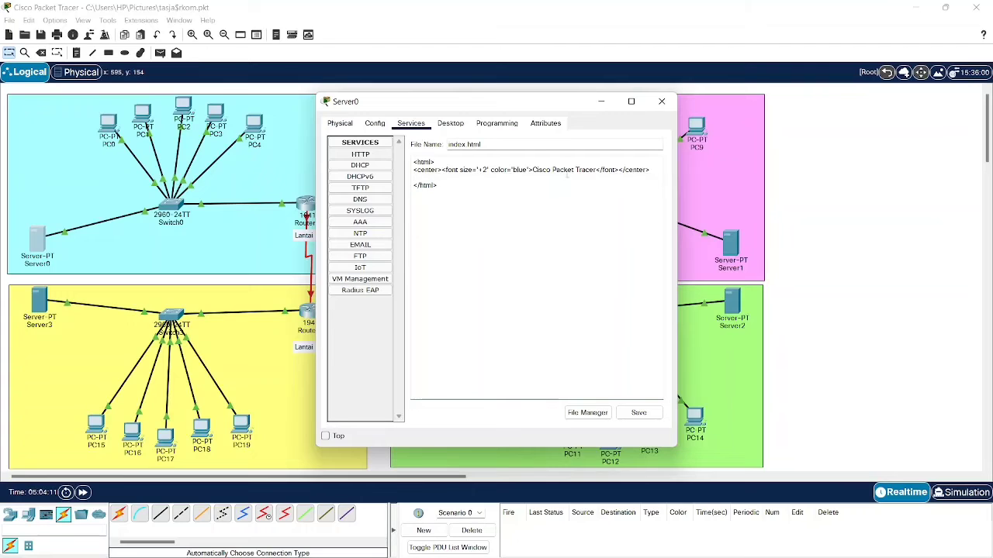
pyautogui.press('BackSpace')
# - Replace the blue heading with the author's name and ID, then save and overwrite index.html
pyautogui.moveTo(596, 170); pyautogui.dragTo(533, 174)
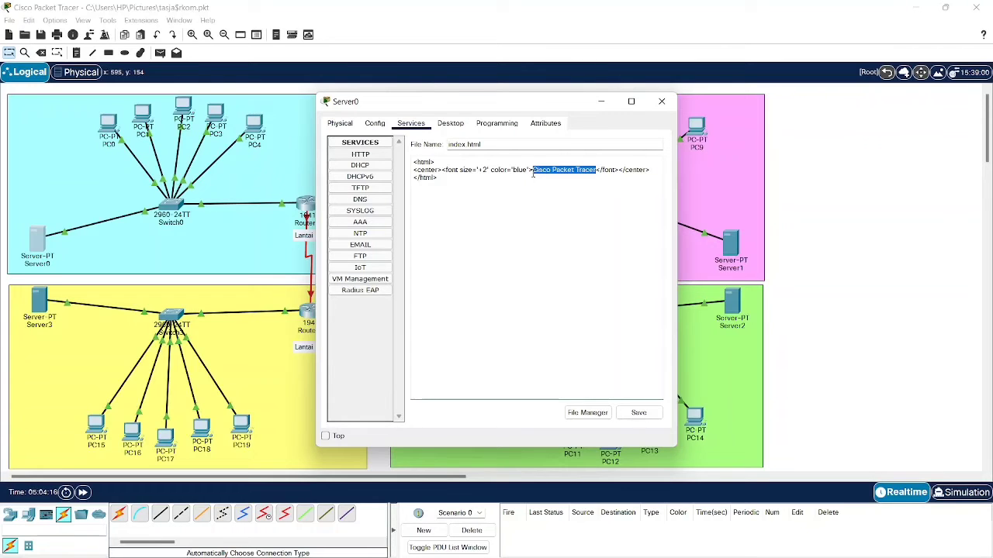
pyautogui.write('Yehezk')
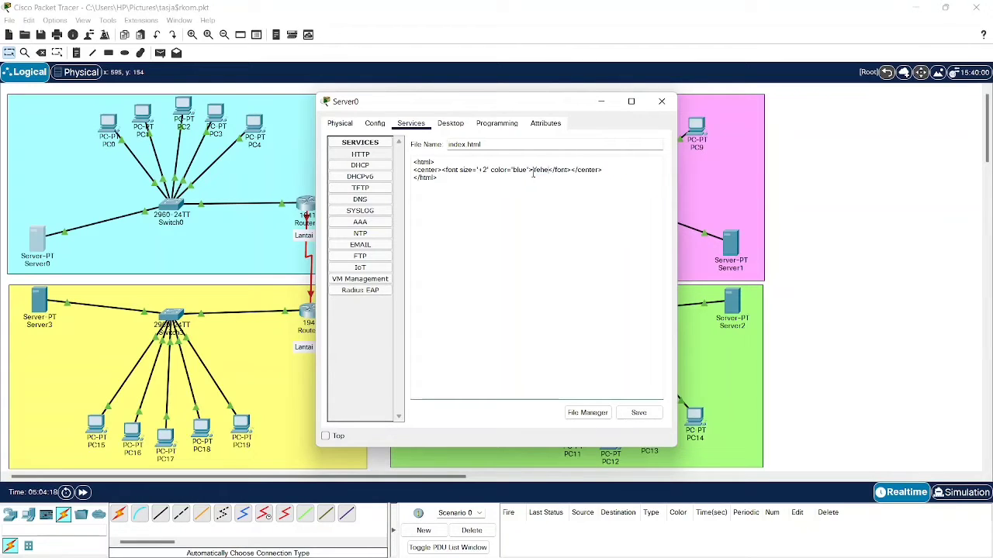
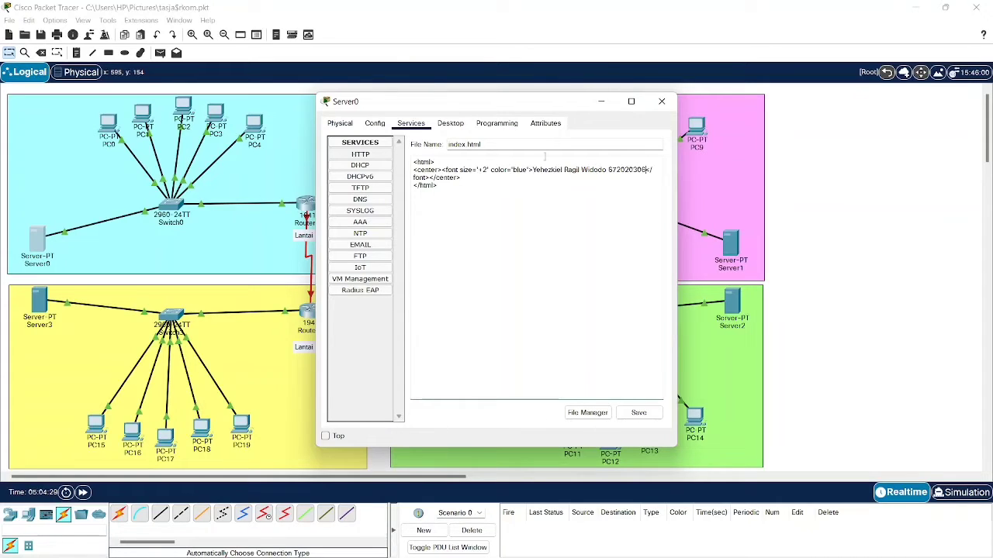
pyautogui.click(638, 412)
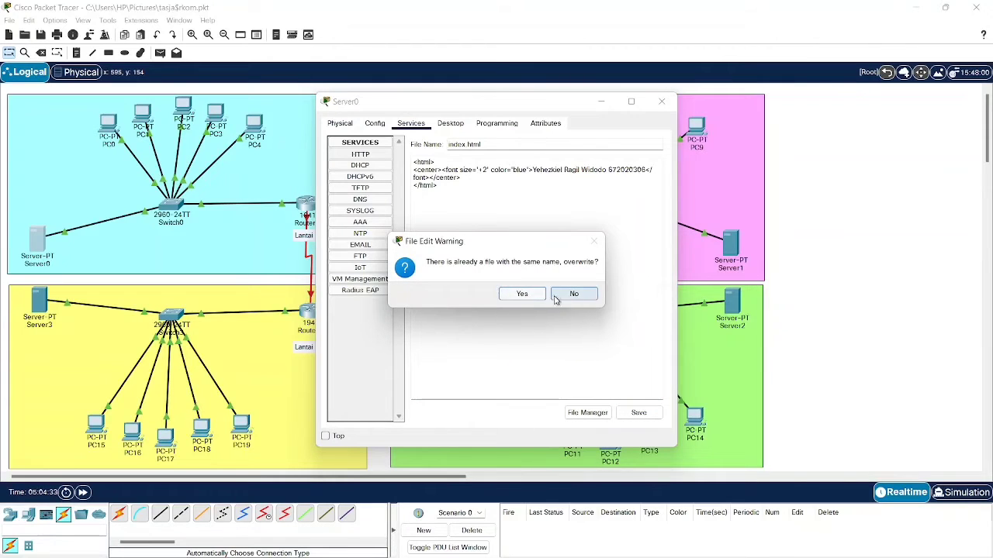
pyautogui.click(528, 295)
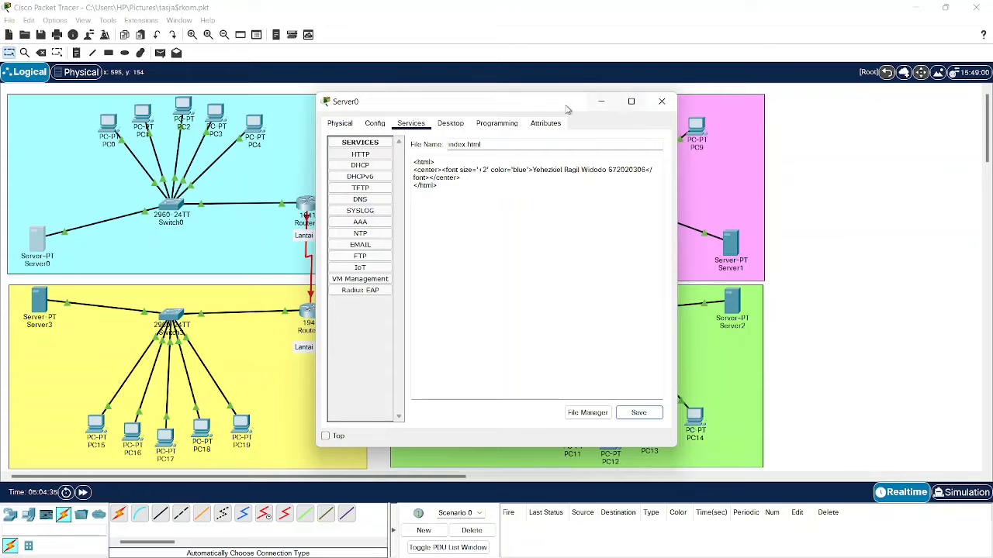
pyautogui.click(661, 102)
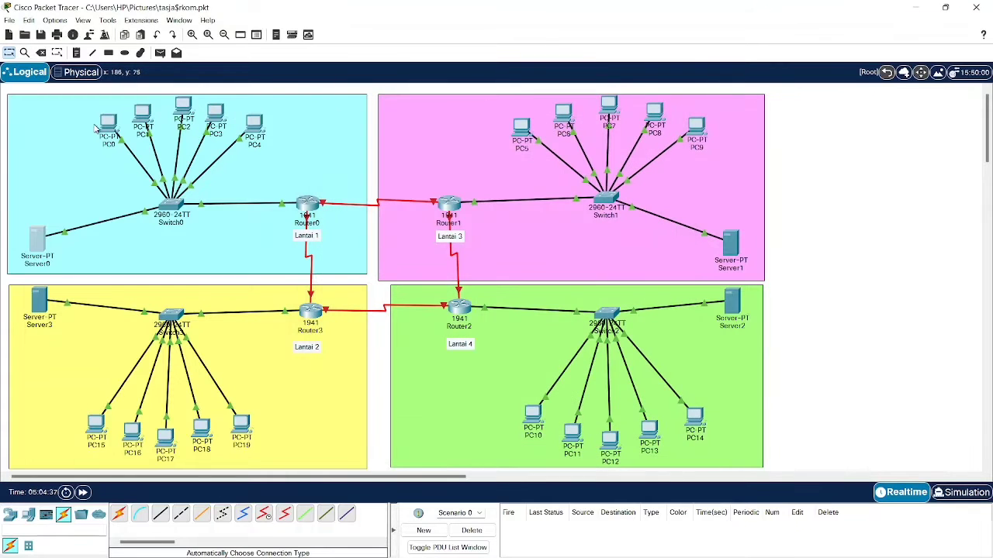
pyautogui.click(109, 124)
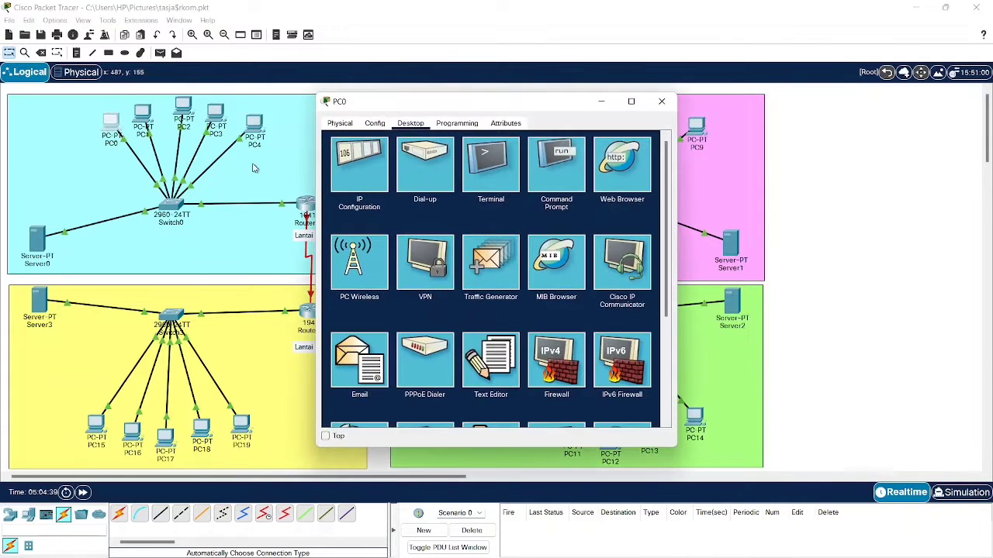
pyautogui.click(623, 167)
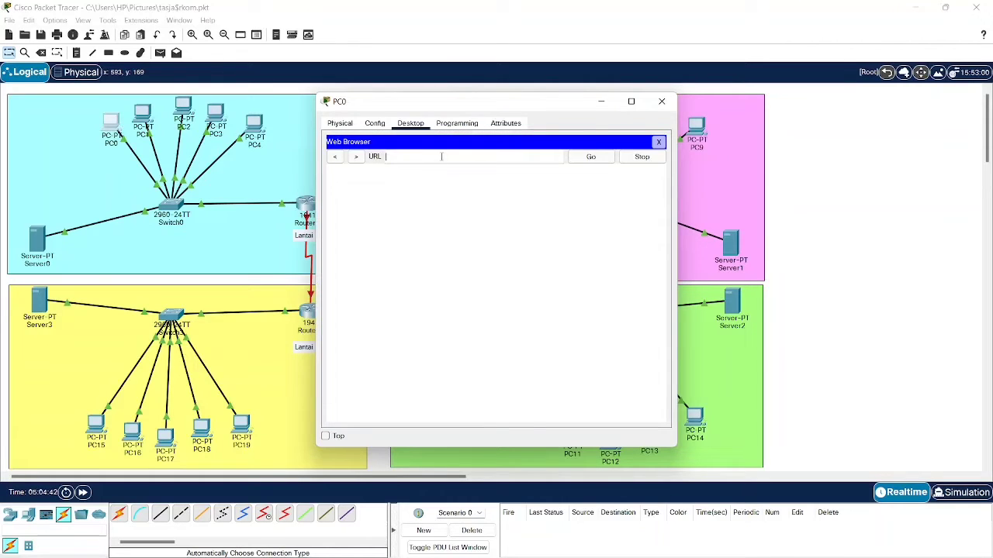
pyautogui.write('tasjarkom')
pyautogui.press('BackSpace')
pyautogui.press('BackSpace')
pyautogui.press('BackSpace')
pyautogui.click(583, 159)
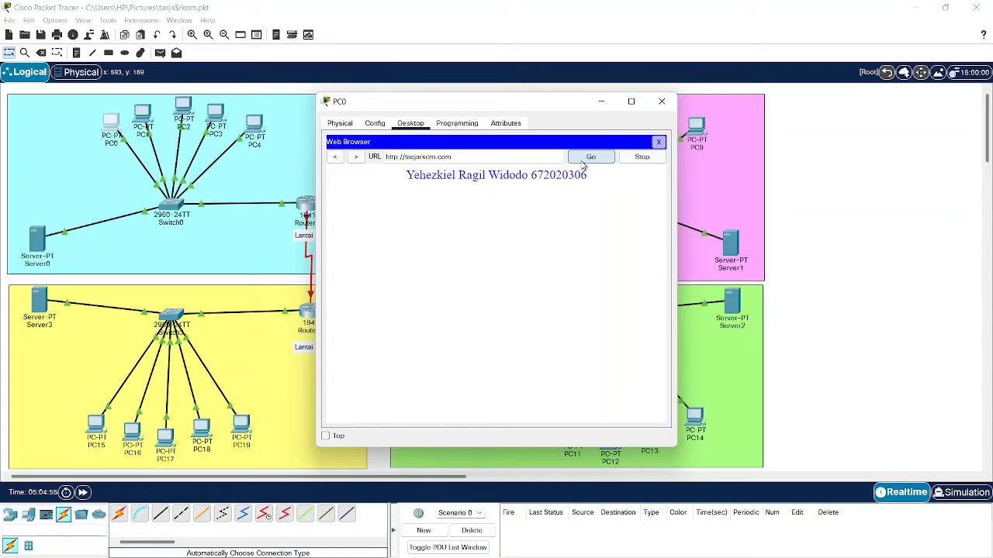
pyautogui.click(660, 103)
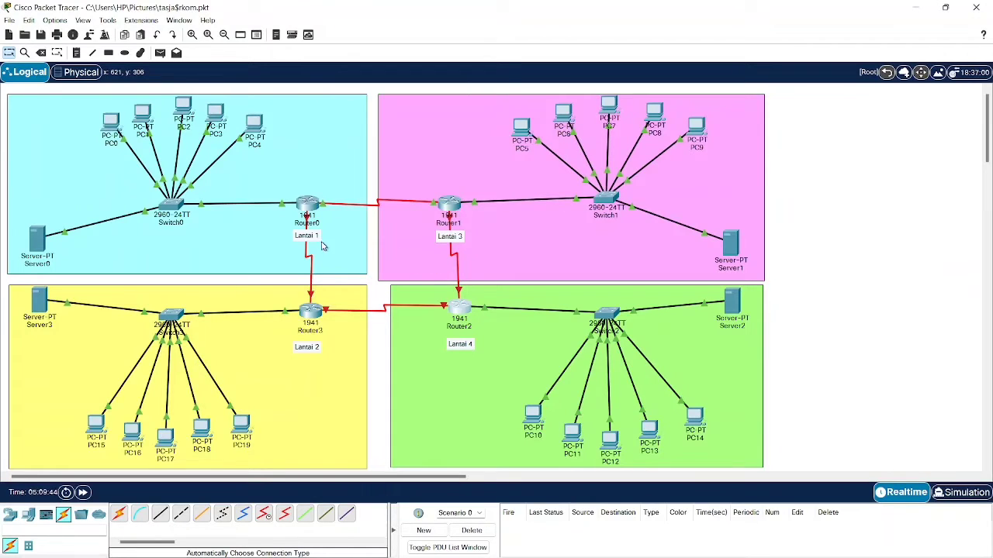
# - Bring up Router0's Serial0/1/0 interface settings, ready for its IPv4 address
pyautogui.click(306, 206)
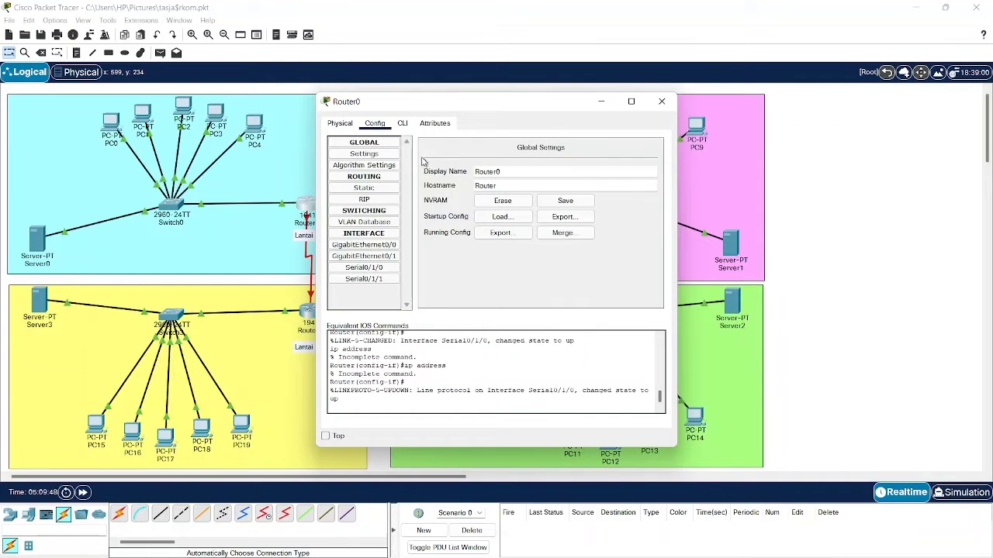
pyautogui.moveTo(425, 102); pyautogui.dragTo(495, 97)
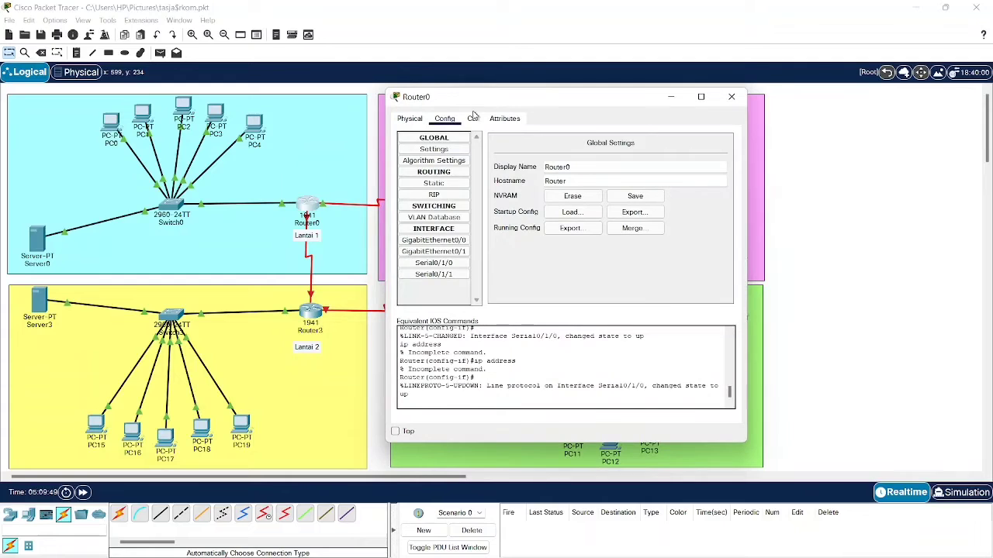
pyautogui.click(324, 208)
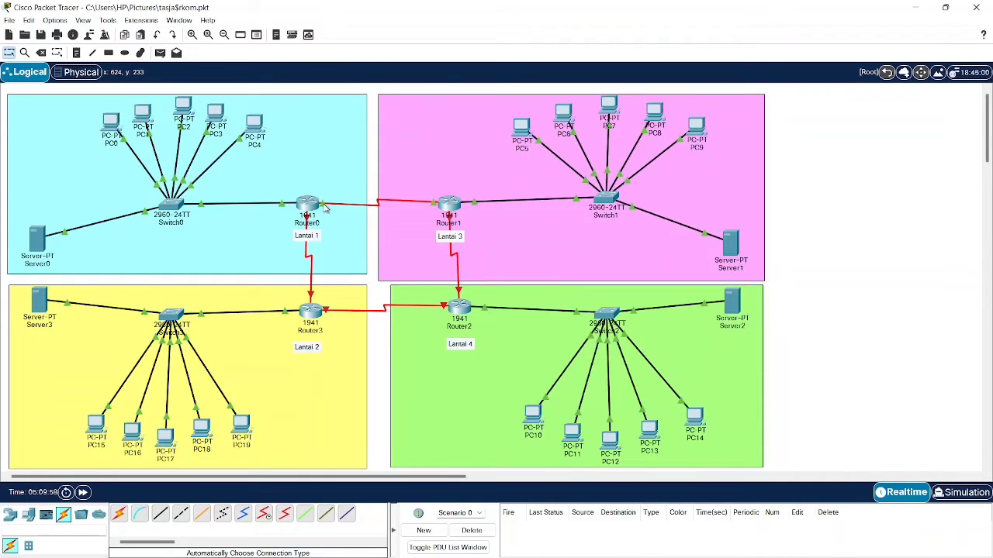
pyautogui.click(312, 207)
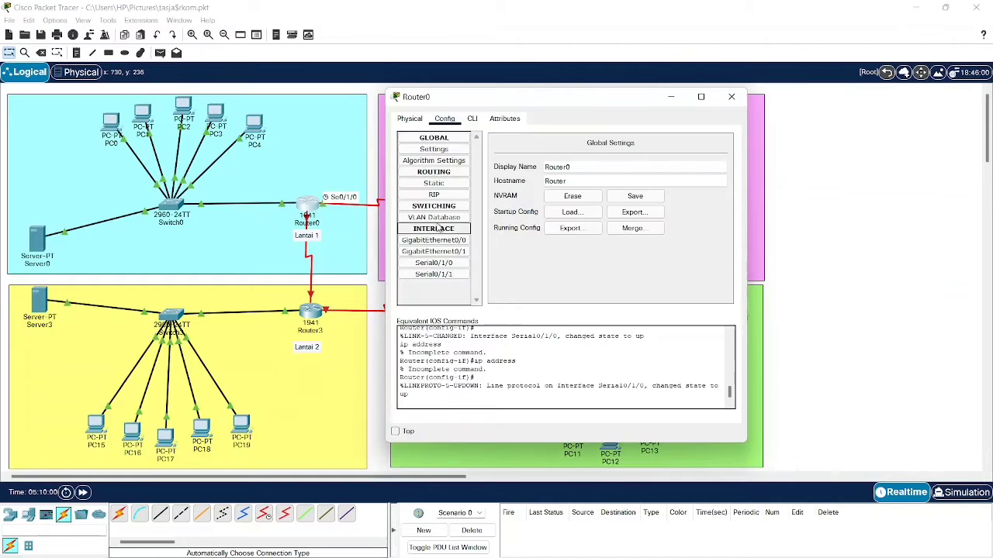
pyautogui.click(460, 264)
pyautogui.click(619, 202)
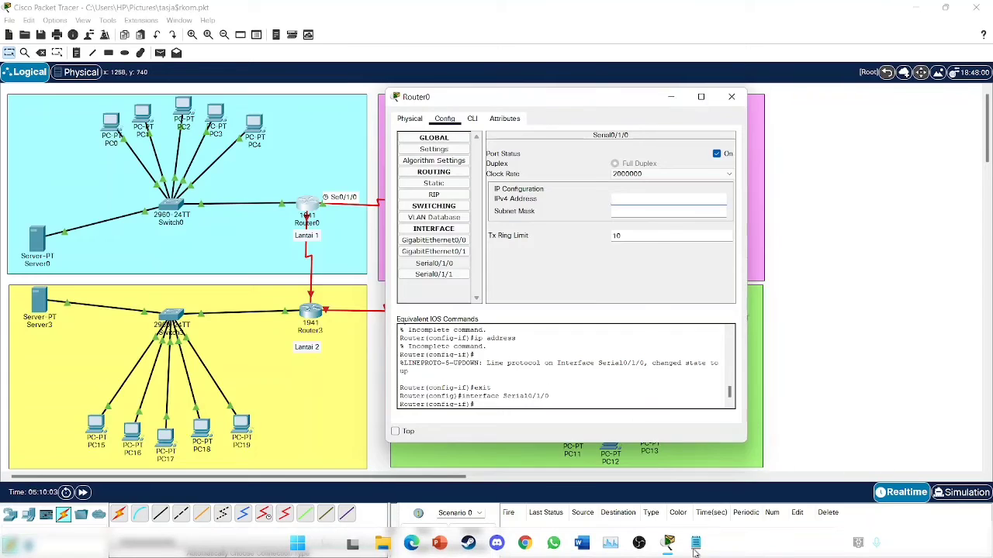
# - Copy 192.168.7.33, the first usable address of the Lantai 1-3 block, from the Notepad notes
pyautogui.click(690, 543)
pyautogui.scroll(-11, 263, 293)
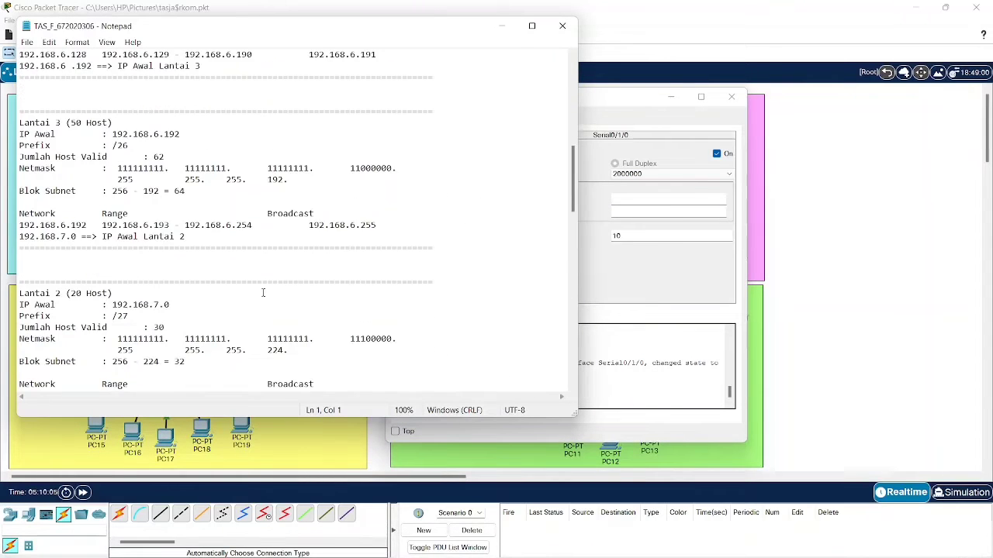
pyautogui.scroll(-5, 263, 293)
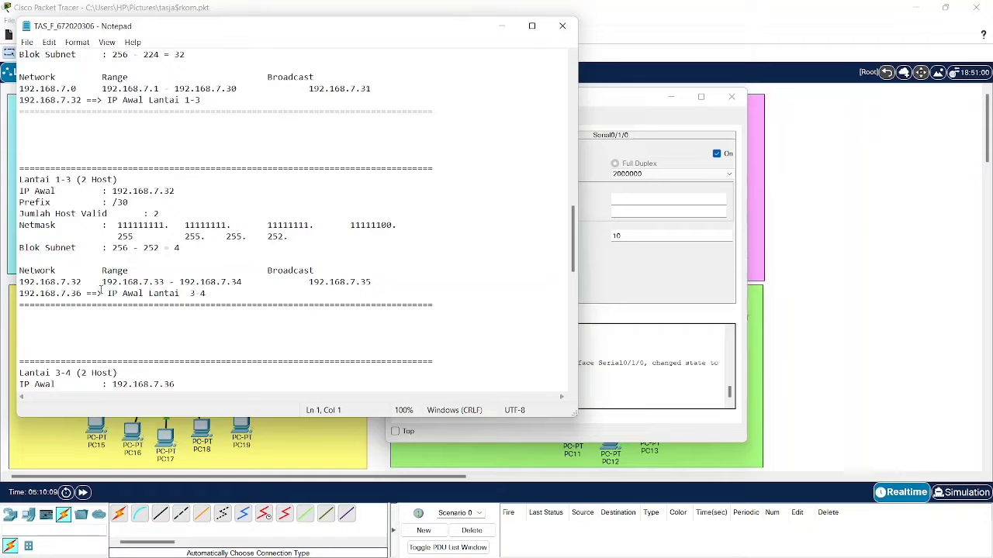
pyautogui.moveTo(102, 282); pyautogui.dragTo(166, 283)
pyautogui.hotkey('ctrl', 'c')
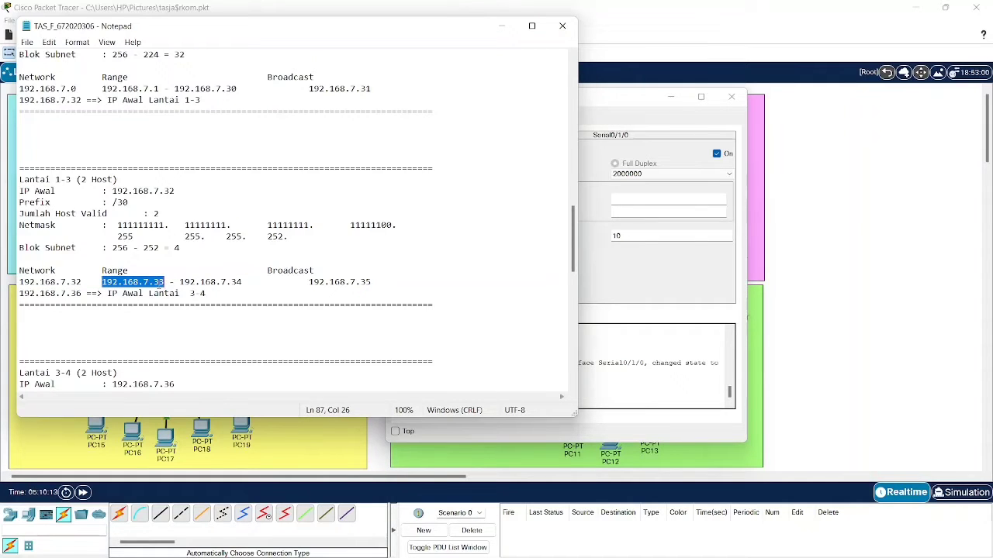
# - Give Router0's Serial0/1/0 address 192.168.7.33 with mask 255.255.255.252 and keep the port on
pyautogui.click(509, 31)
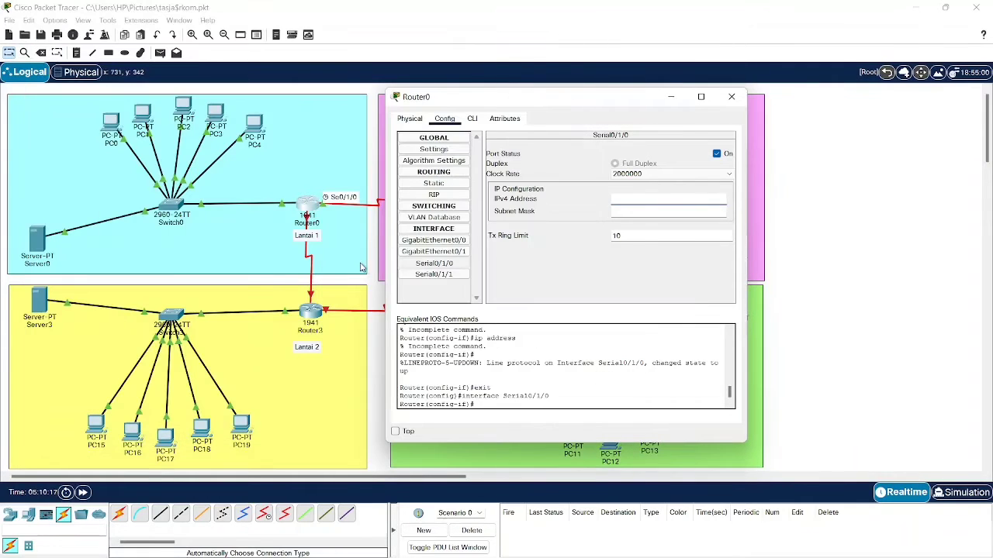
pyautogui.hotkey('ctrl', 'v')
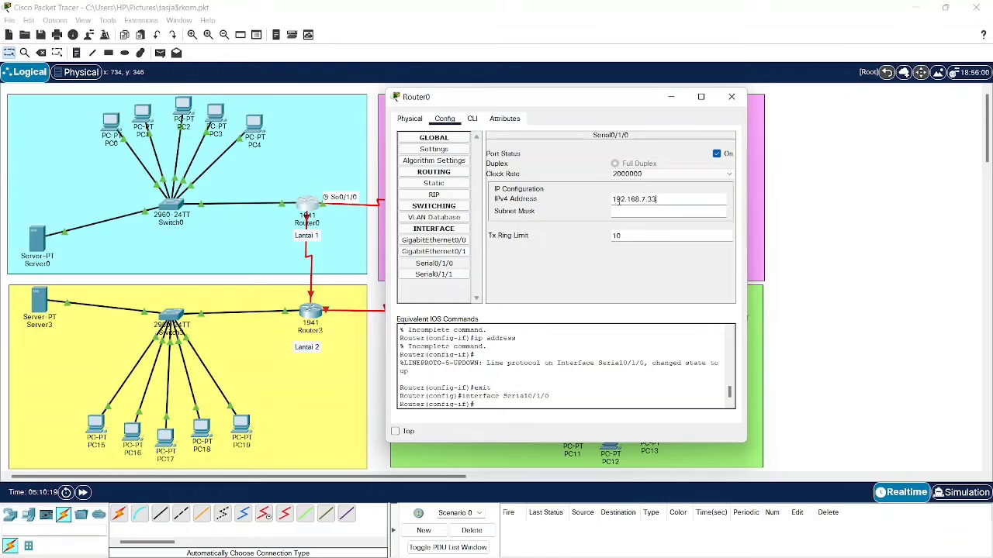
pyautogui.click(650, 213)
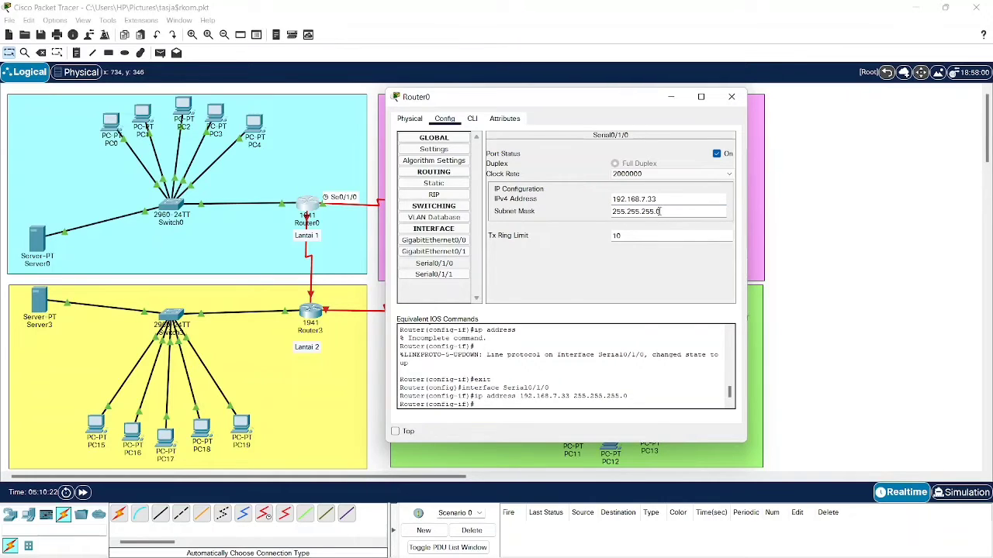
pyautogui.write('252')
pyautogui.click(716, 153)
pyautogui.click(716, 153)
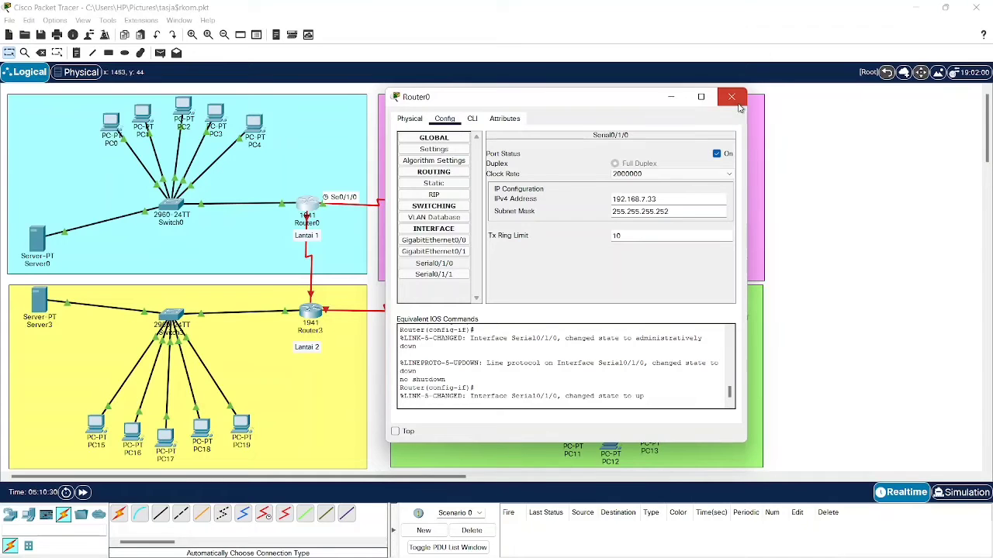
pyautogui.click(737, 101)
pyautogui.click(447, 210)
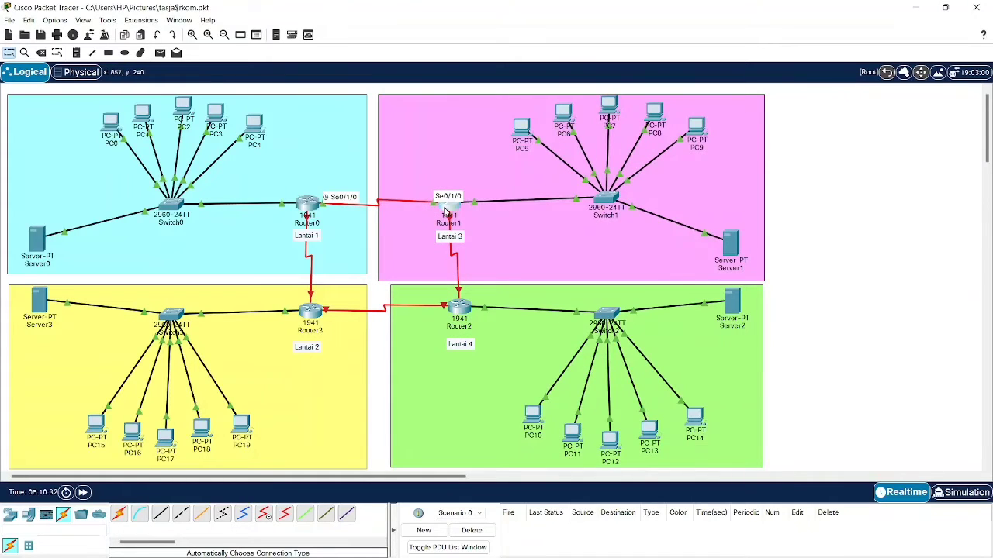
# - Set Router1's Serial0/1/0 to 192.168.7.34, mask 255.255.255.252, with the port switched on
pyautogui.moveTo(451, 108); pyautogui.dragTo(610, 101)
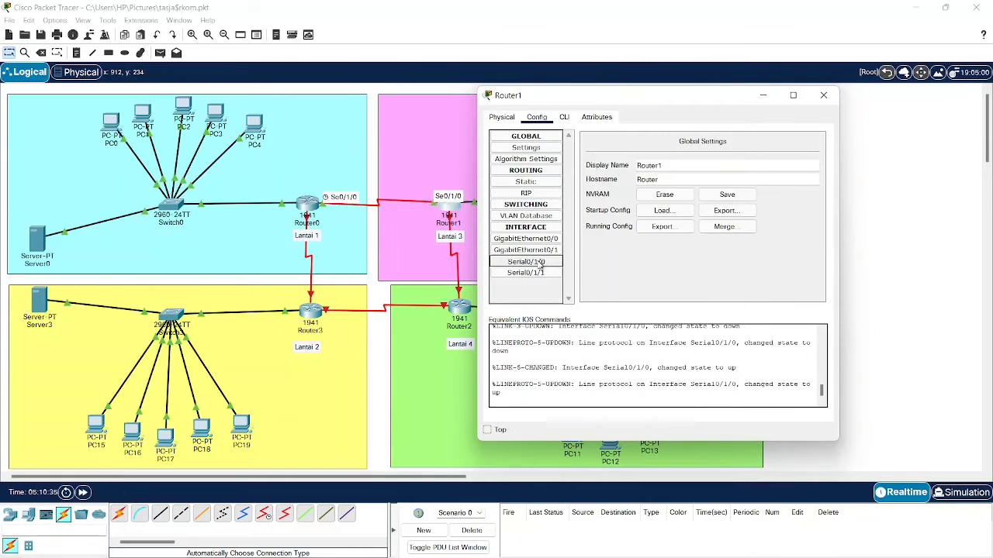
pyautogui.click(526, 261)
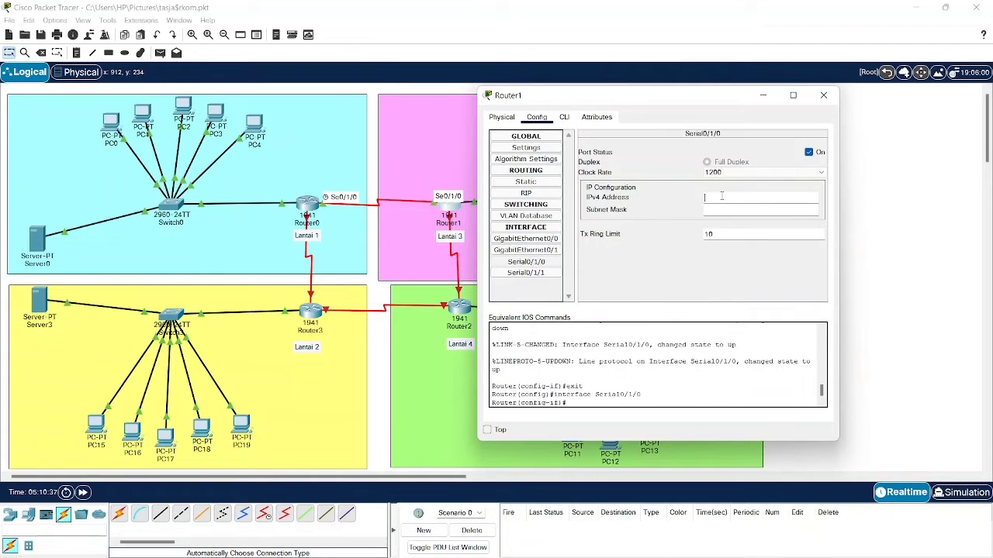
pyautogui.click(705, 197)
pyautogui.write('192.168.7.33')
pyautogui.click(758, 197)
pyautogui.press('BackSpace')
pyautogui.write('4')
pyautogui.click(748, 209)
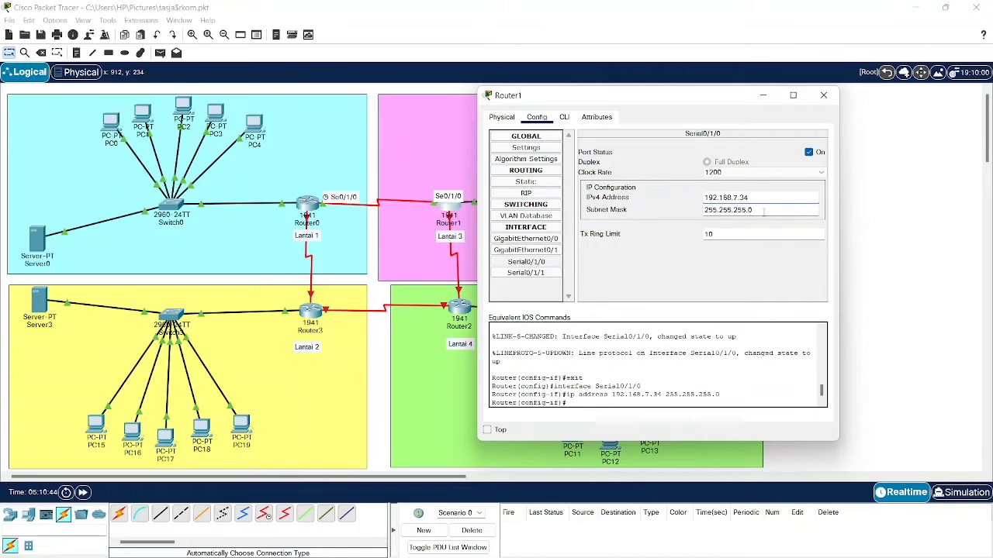
pyautogui.write('252')
pyautogui.click(809, 152)
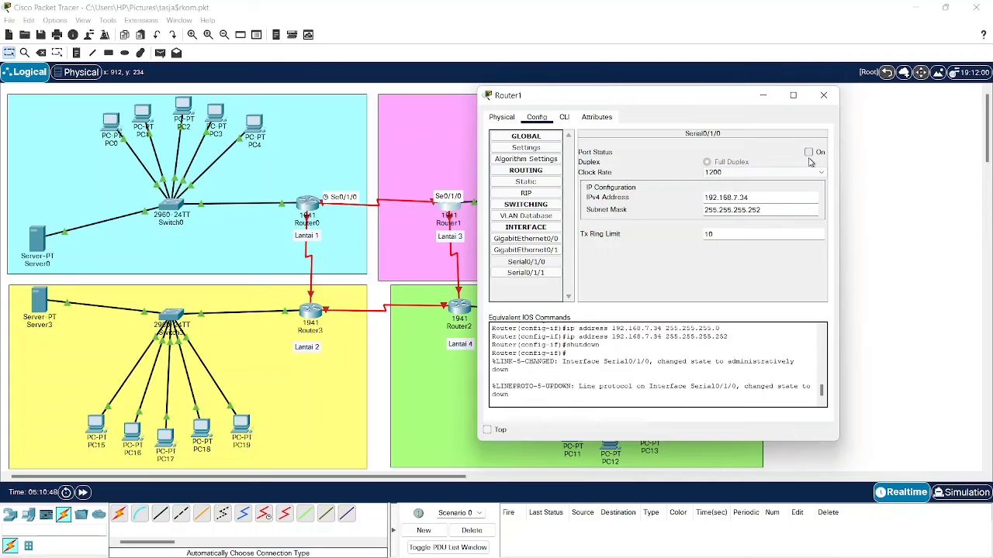
pyautogui.click(809, 152)
pyautogui.click(823, 96)
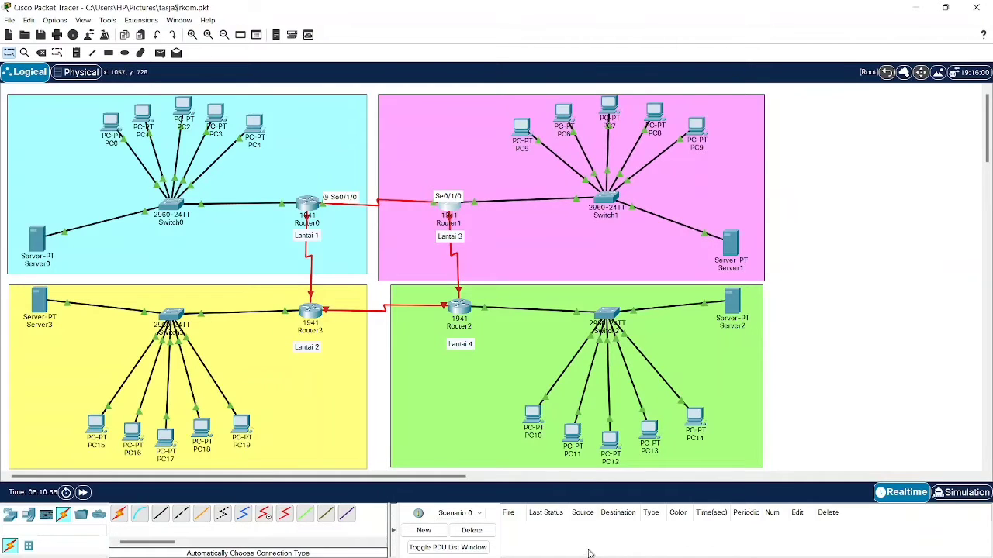
# - Copy 192.168.7.37 from the Lantai 3-4 range in the subnet notes
pyautogui.moveTo(624, 540)
pyautogui.click(696, 543)
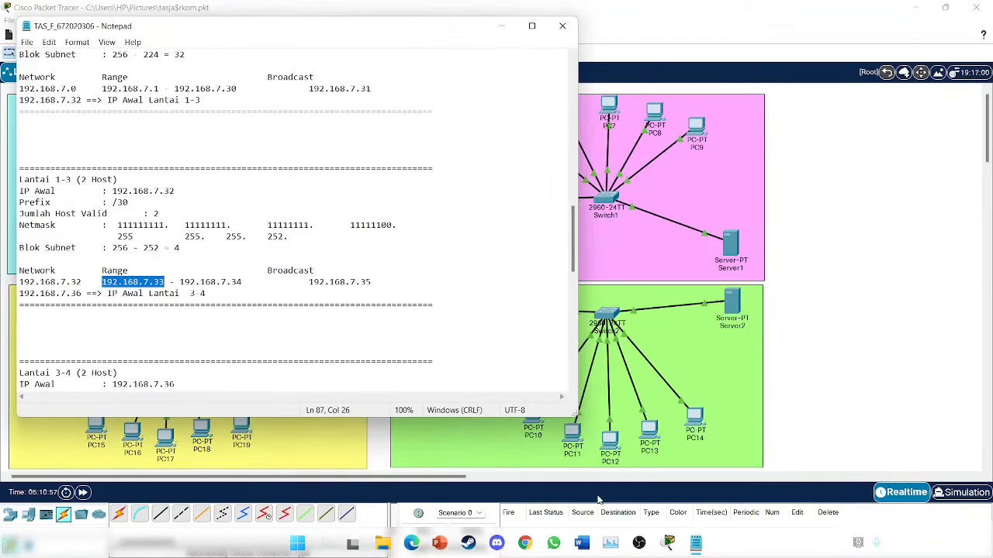
pyautogui.scroll(-4, 180, 281)
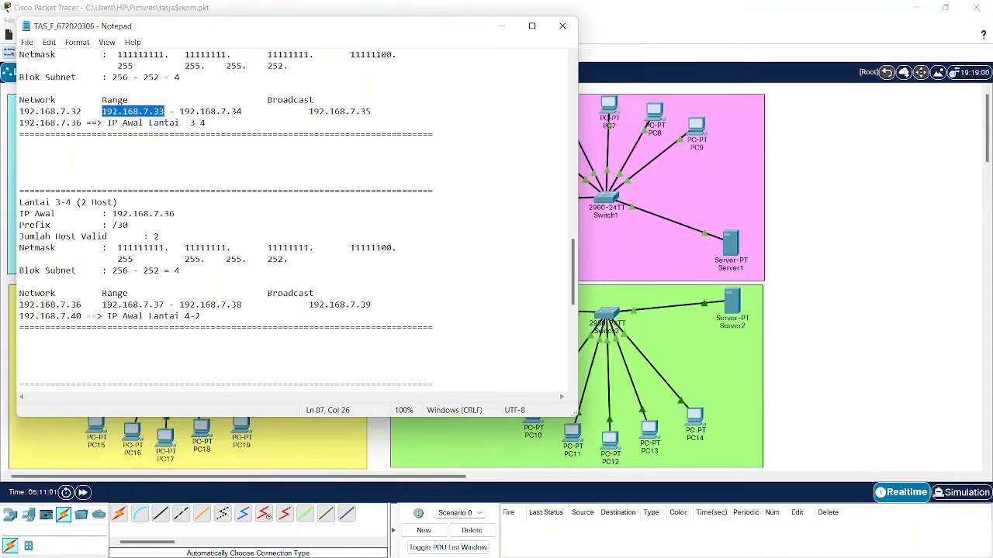
pyautogui.moveTo(104, 305); pyautogui.dragTo(165, 305)
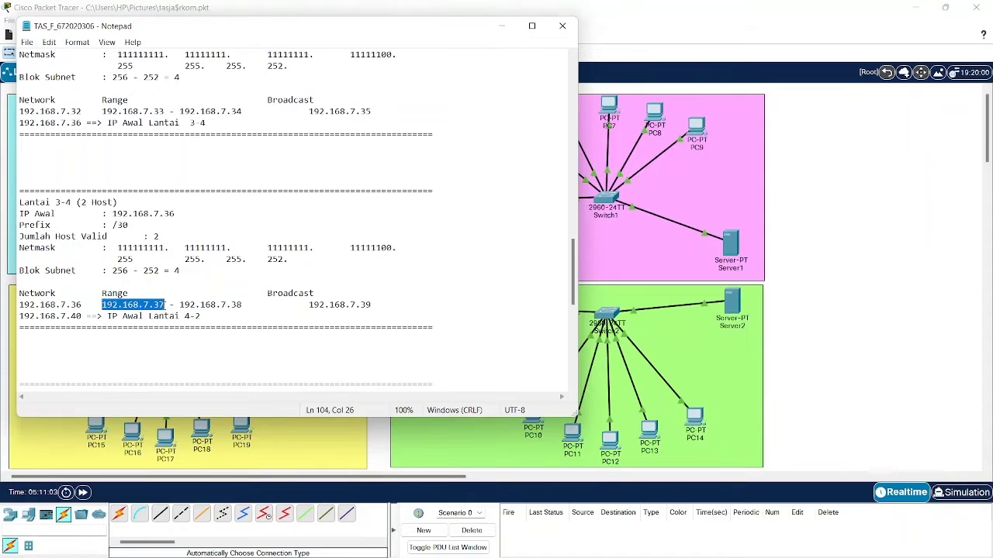
pyautogui.click(501, 27)
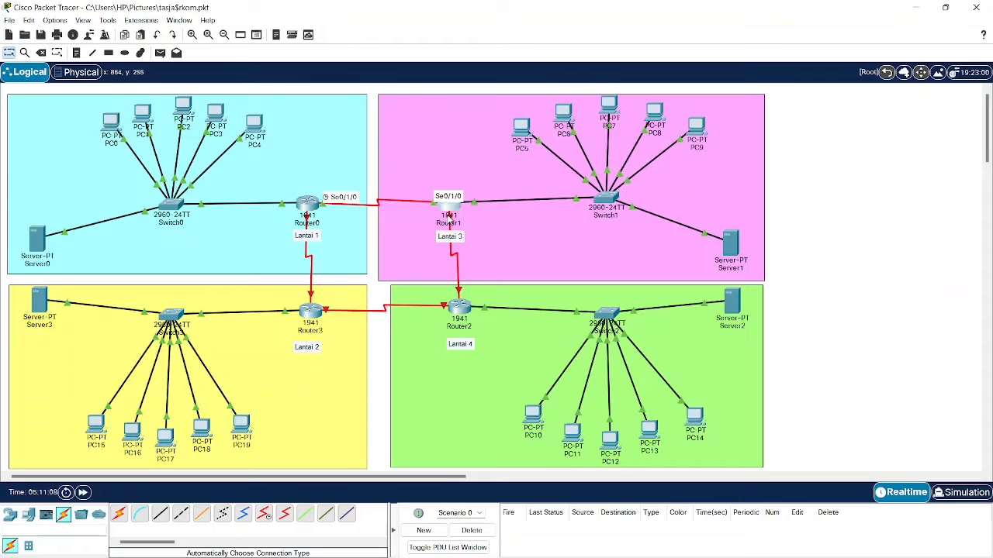
# - Give Router1's Serial0/1/1 address 192.168.7.37 with mask 255.255.255.252 and switch the port on
pyautogui.click(449, 209)
pyautogui.click(364, 279)
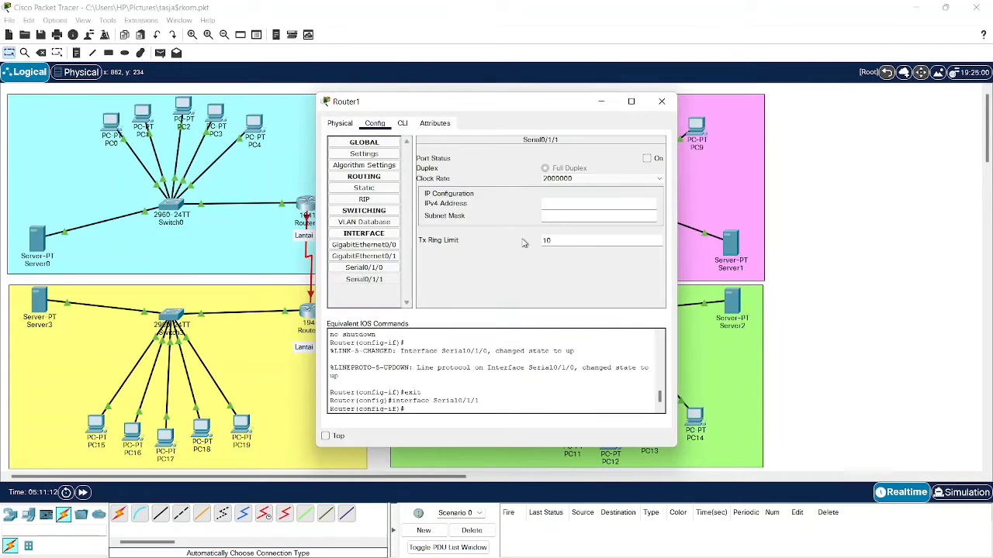
pyautogui.write('192.168.7.37')
pyautogui.click(695, 547)
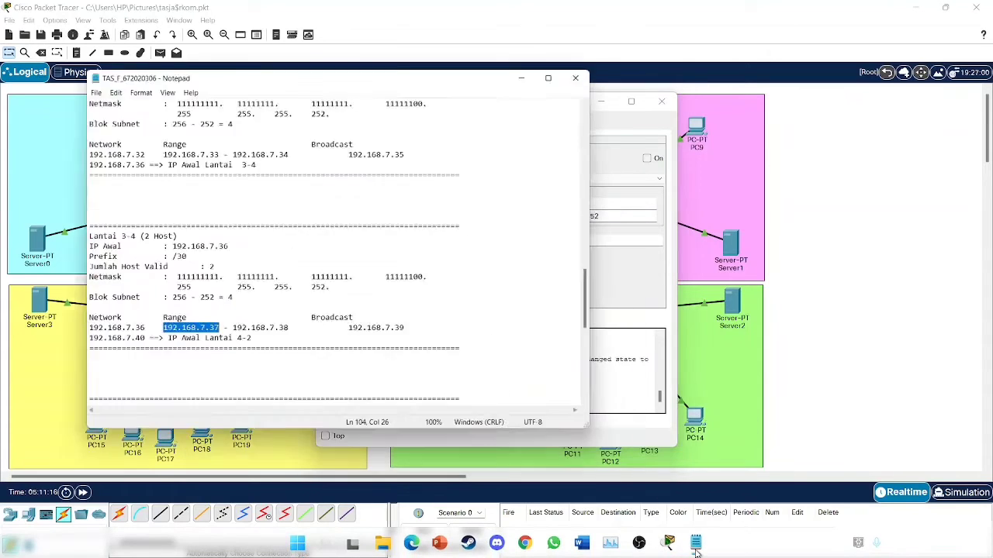
pyautogui.click(695, 547)
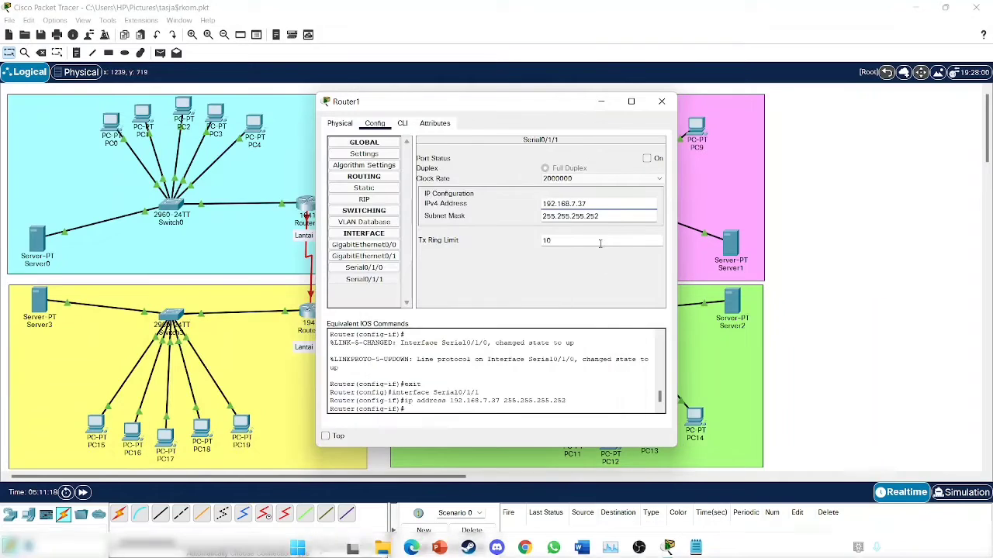
pyautogui.click(646, 158)
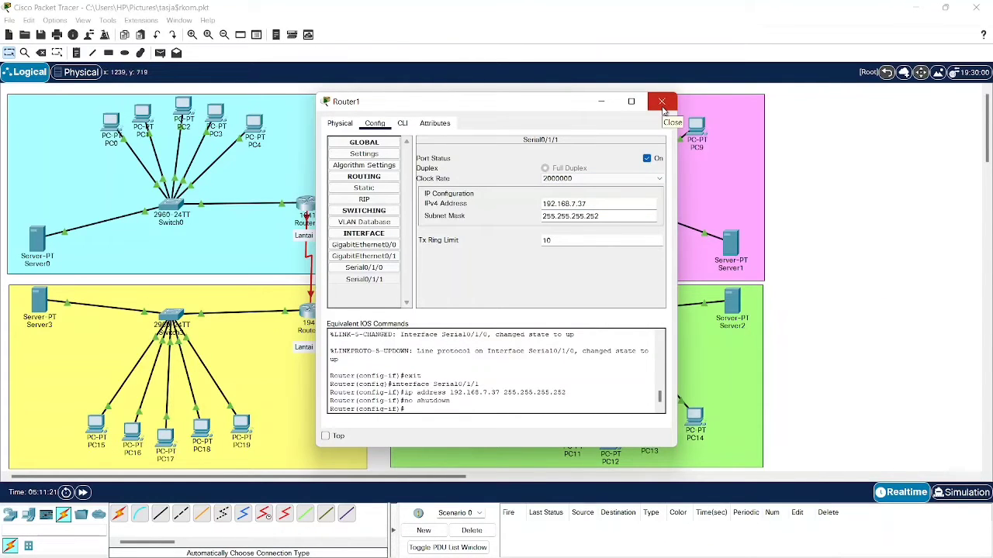
pyautogui.click(662, 103)
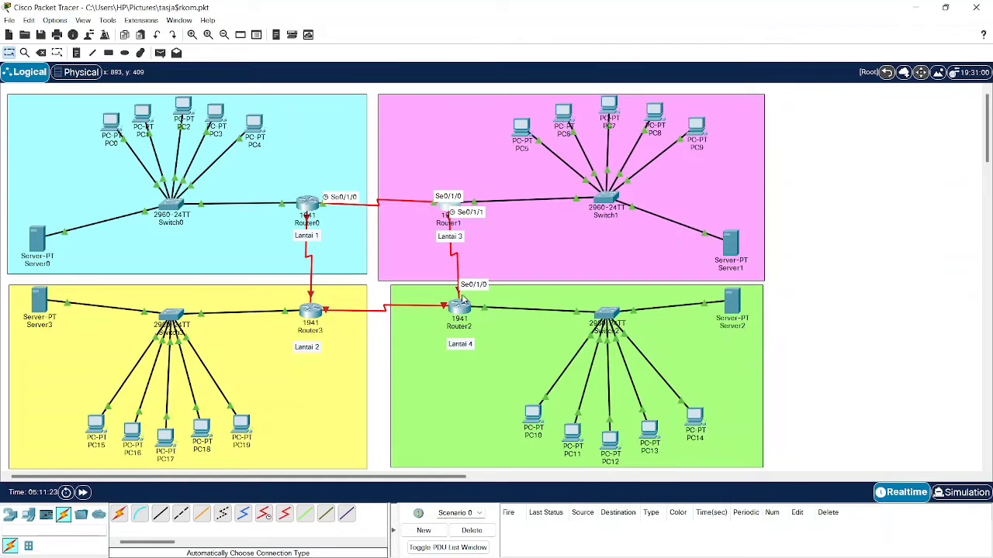
# - Set Router2's Serial0/1/0 to 192.168.7.38, mask 255.255.255.252, and switch the port on
pyautogui.click(460, 307)
pyautogui.click(365, 267)
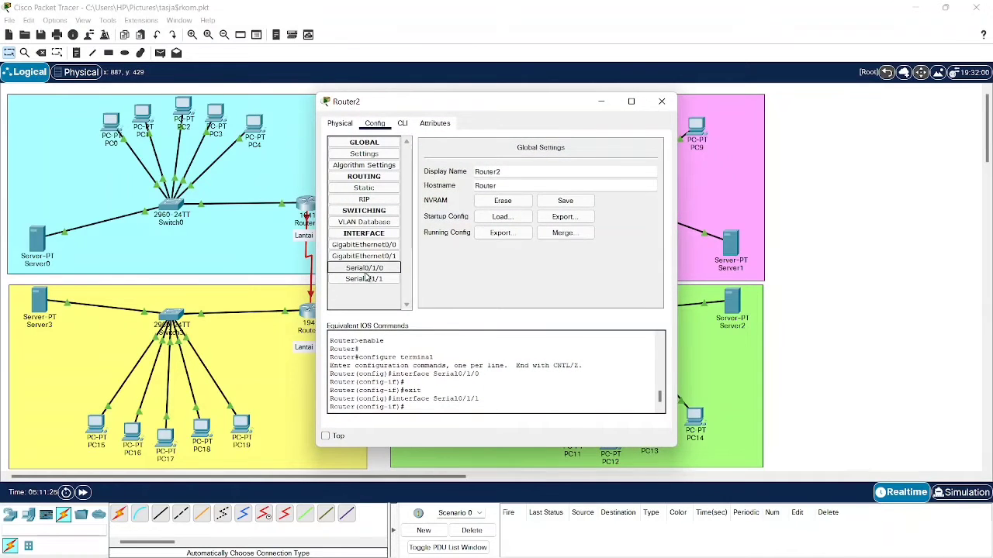
pyautogui.click(549, 210)
pyautogui.write('192.168.7.37')
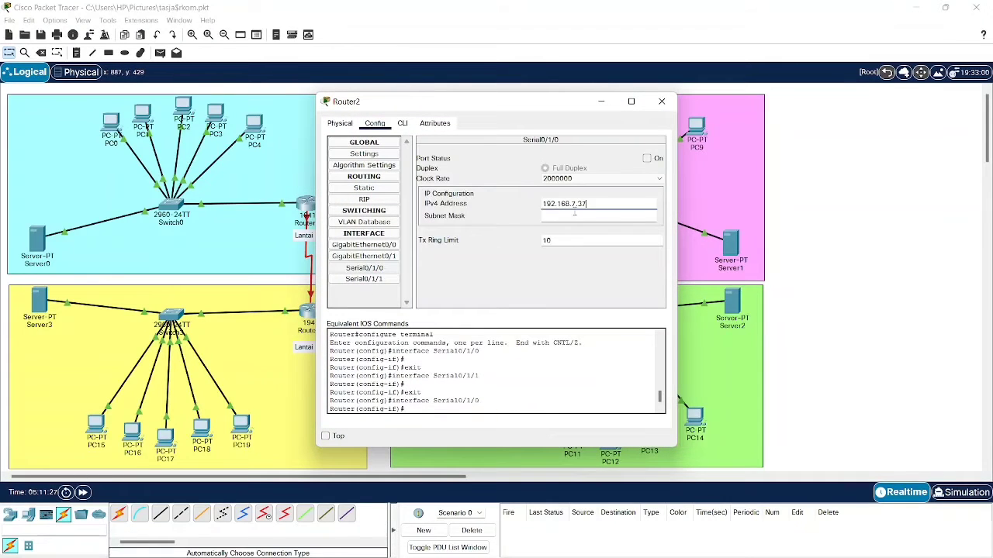
pyautogui.press('BackSpace')
pyautogui.write('8')
pyautogui.click(602, 217)
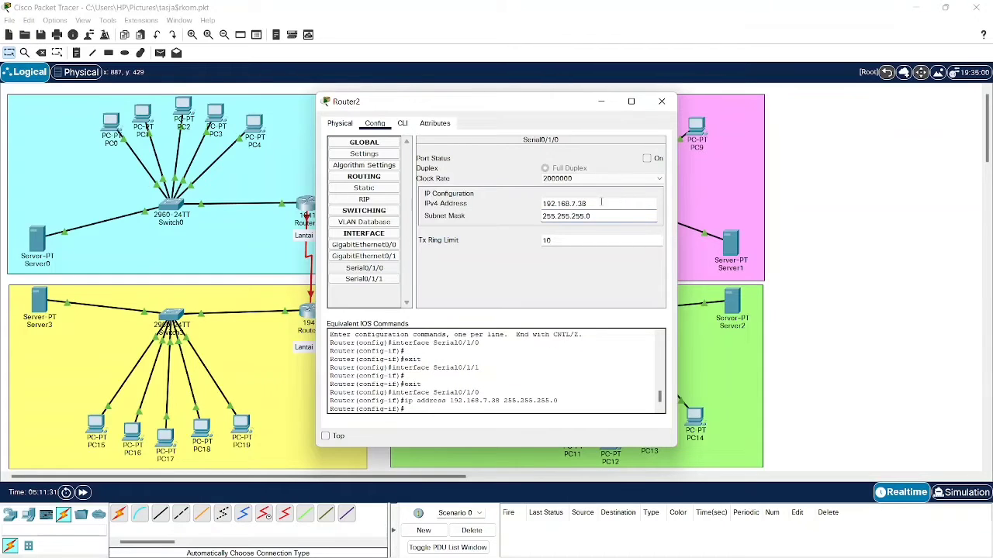
pyautogui.press('BackSpace')
pyautogui.write('252')
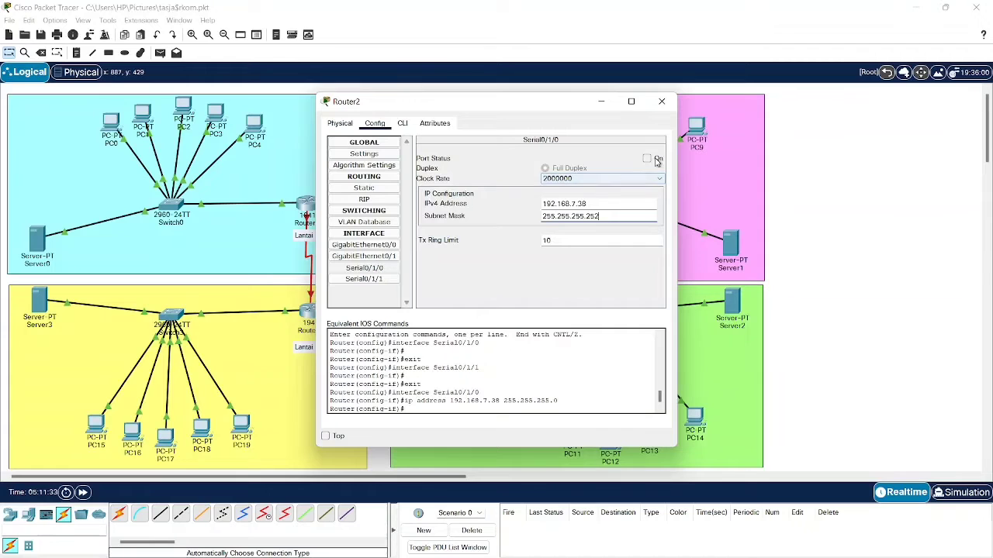
pyautogui.click(647, 159)
pyautogui.click(663, 101)
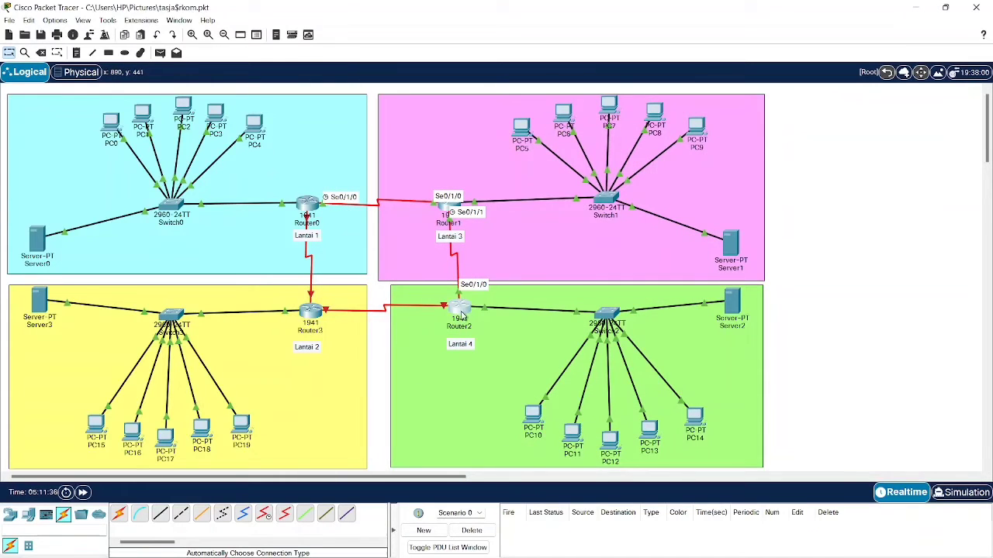
# - Copy 192.168.7.41 from the Lantai 4-2 notes and move Router2's settings window aside
pyautogui.click(463, 314)
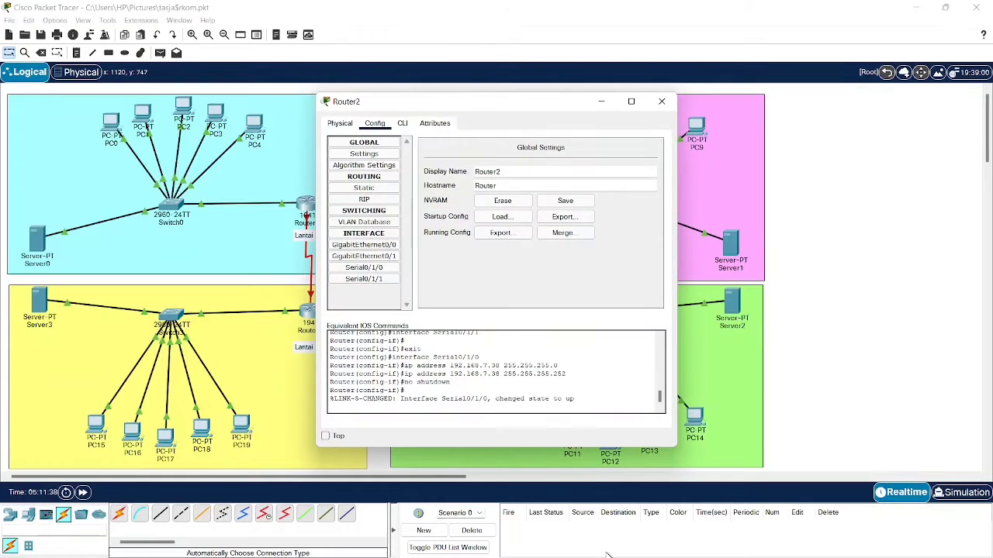
pyautogui.click(702, 549)
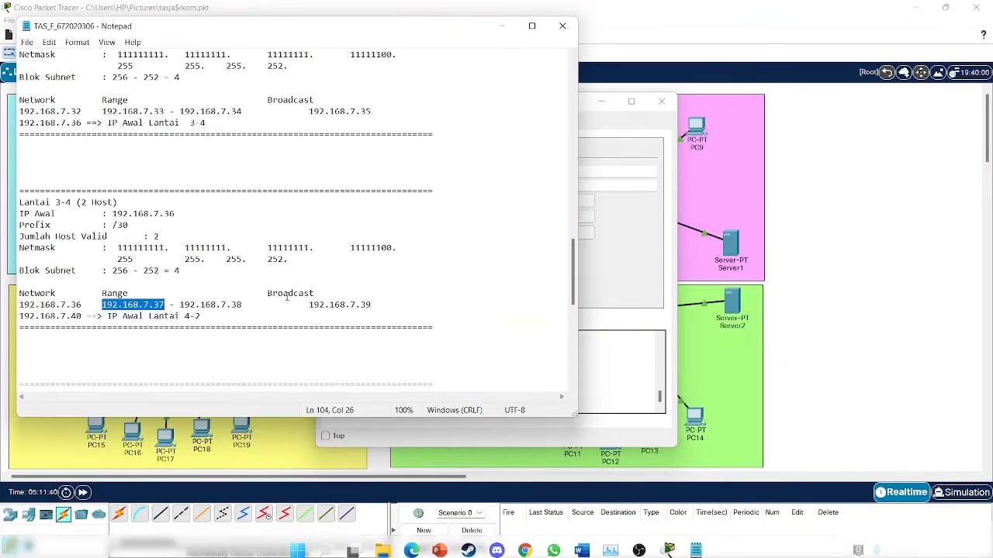
pyautogui.scroll(-6, 223, 270)
pyautogui.scroll(-4, 223, 269)
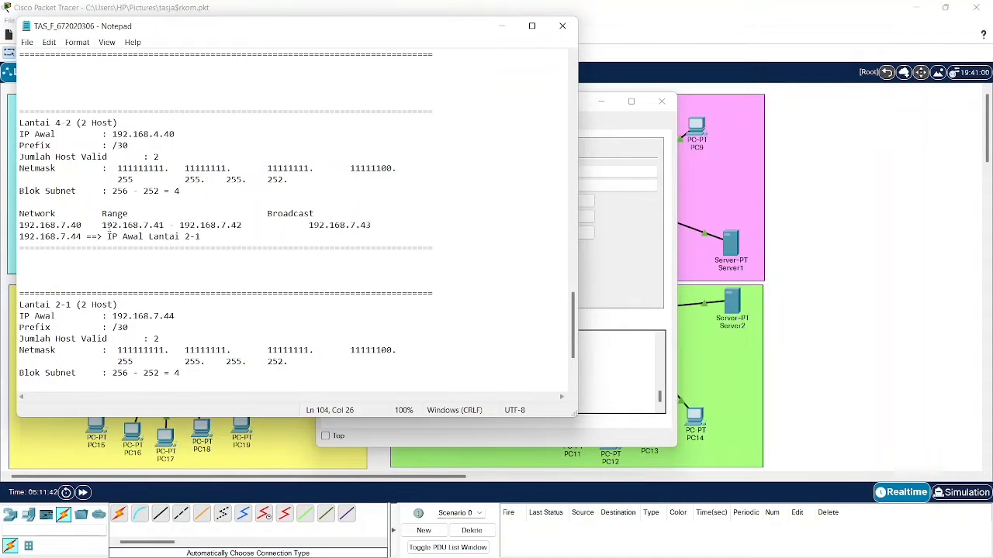
pyautogui.moveTo(101, 225); pyautogui.dragTo(164, 225)
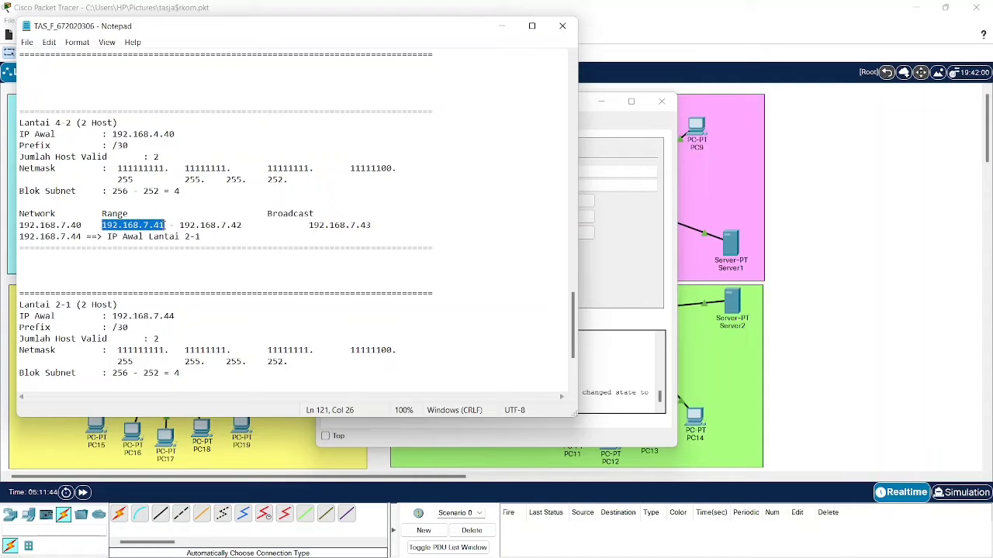
pyautogui.click(502, 26)
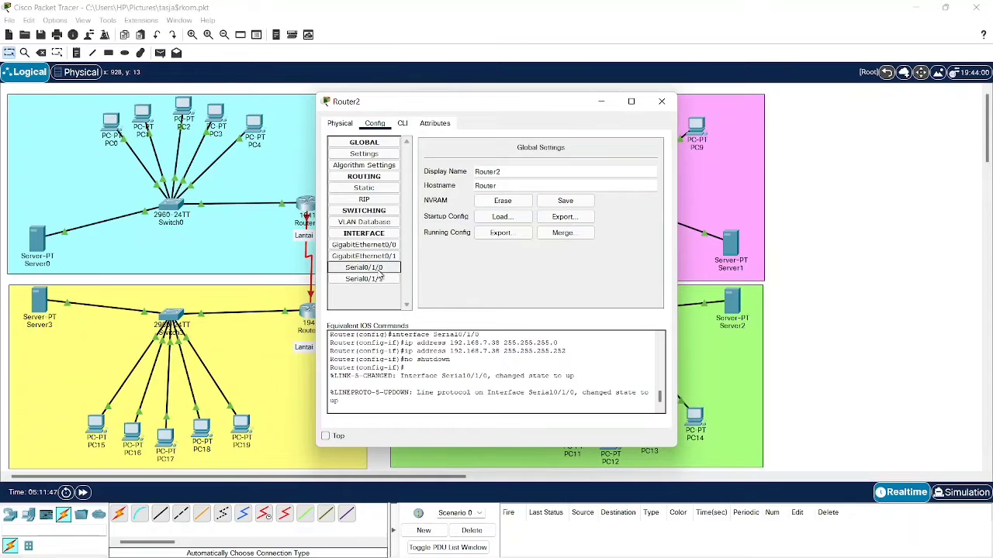
pyautogui.moveTo(508, 97); pyautogui.dragTo(730, 95)
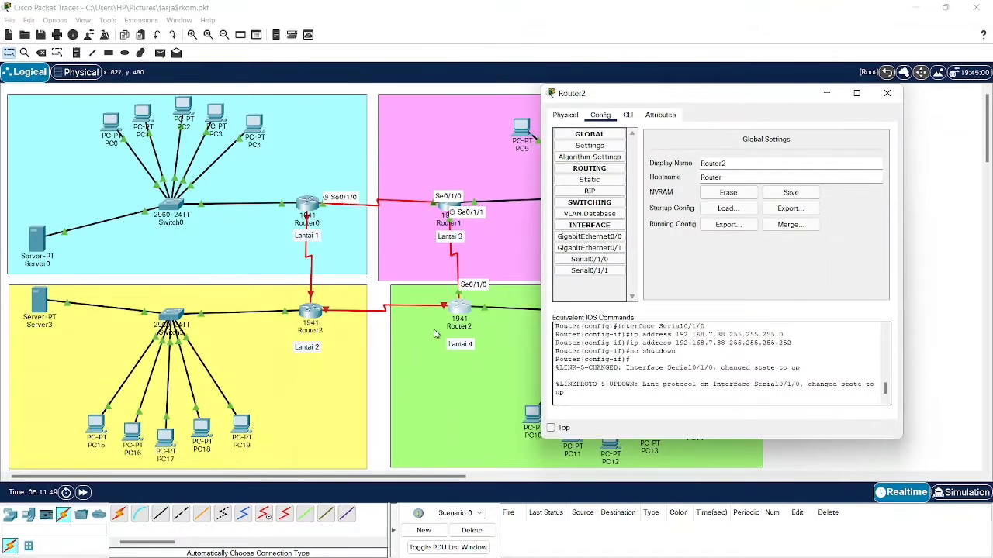
# - Give Router2's Serial0/1/1 address 192.168.7.41 with mask 255.255.255.252 and switch the port on
pyautogui.click(827, 94)
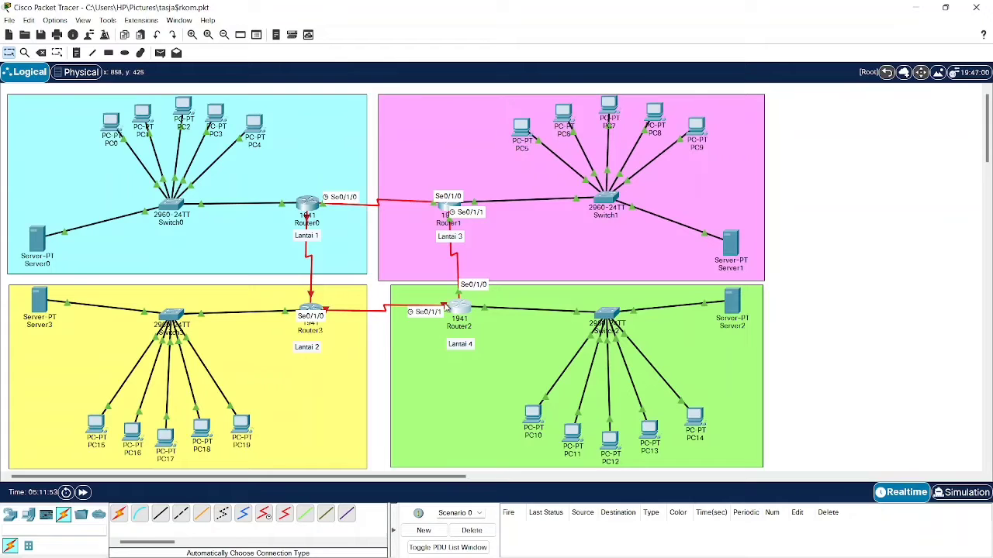
pyautogui.click(462, 308)
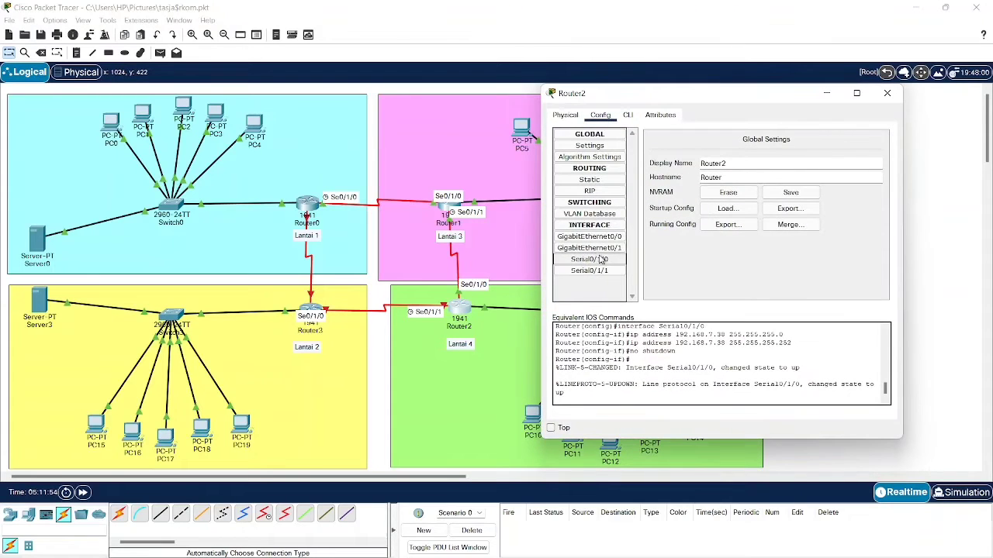
pyautogui.click(598, 271)
pyautogui.click(773, 195)
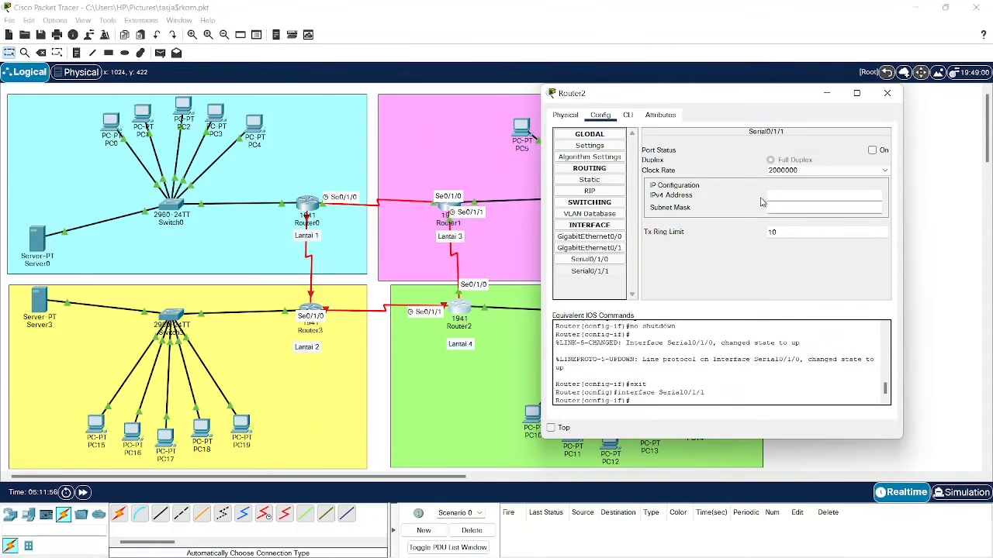
pyautogui.write('192.168.7.41')
pyautogui.click(816, 208)
pyautogui.write('255.255.255.252')
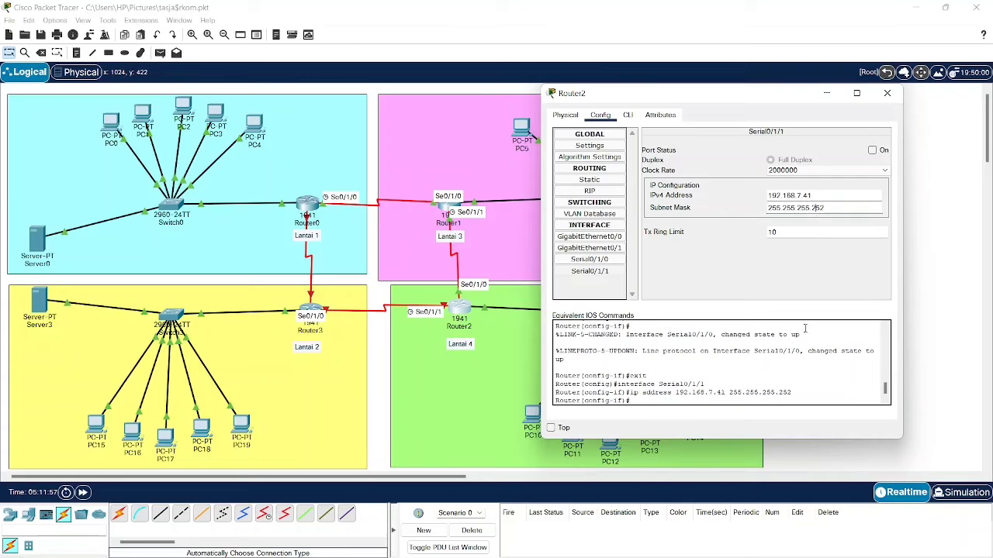
pyautogui.click(697, 546)
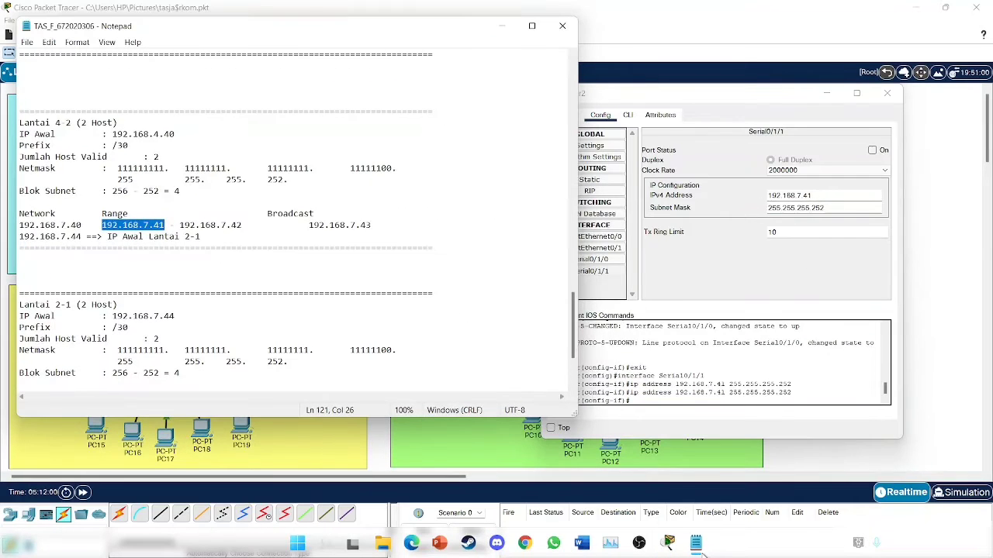
pyautogui.click(698, 546)
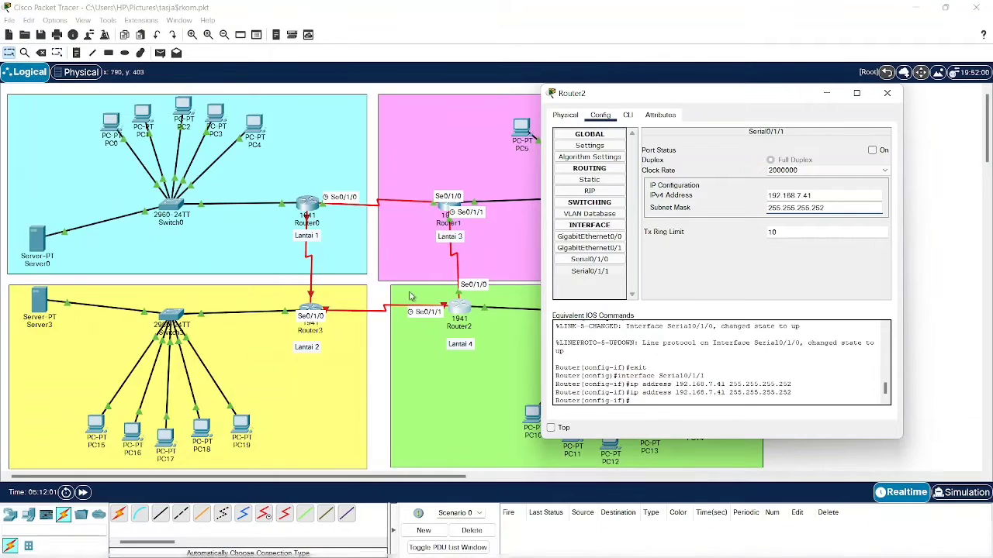
pyautogui.click(871, 150)
pyautogui.click(887, 93)
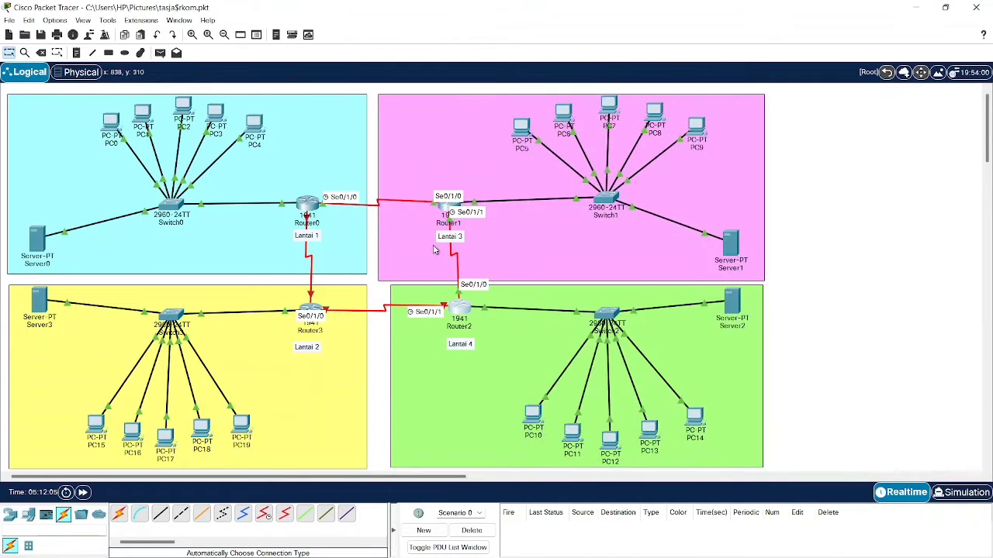
# - Enter 192.168.7.42 as the IPv4 address of Router3's Serial0/1/0
pyautogui.click(313, 313)
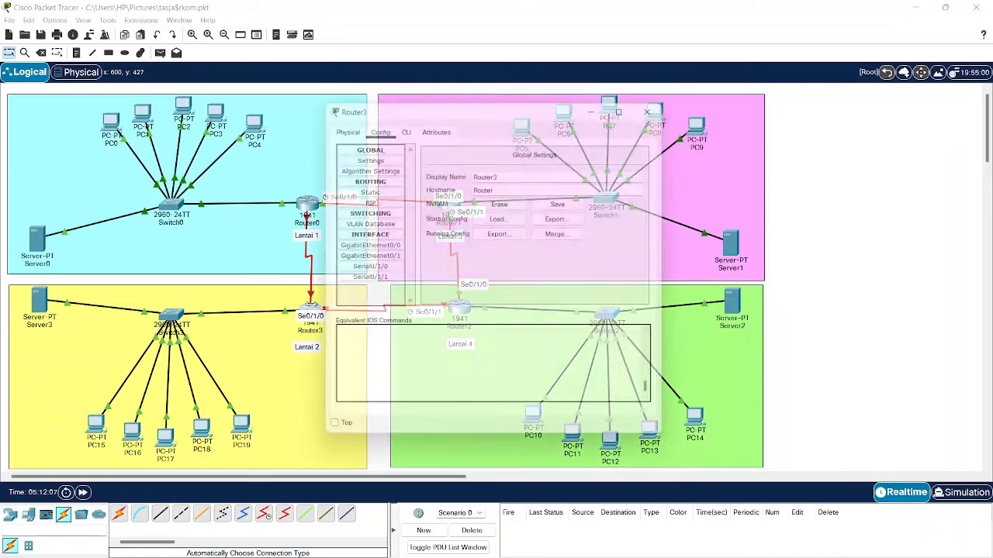
pyautogui.click(364, 268)
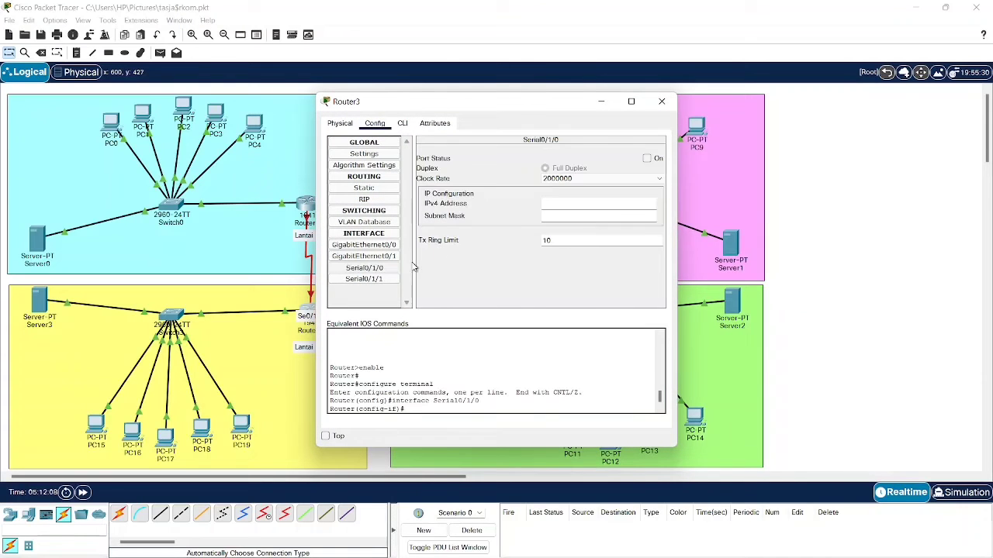
pyautogui.click(551, 201)
pyautogui.write('192.168.7.41')
pyautogui.click(553, 215)
pyautogui.write('2')
pyautogui.click(616, 217)
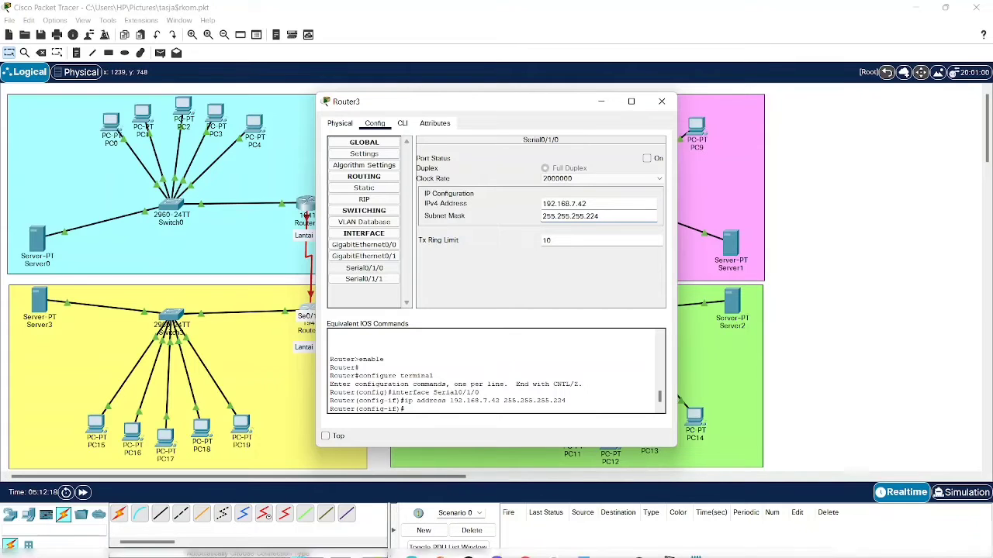
# - Correct Router3's Serial0/1/0 mask to 255.255.255.252 and switch the port on
pyautogui.moveTo(669, 543)
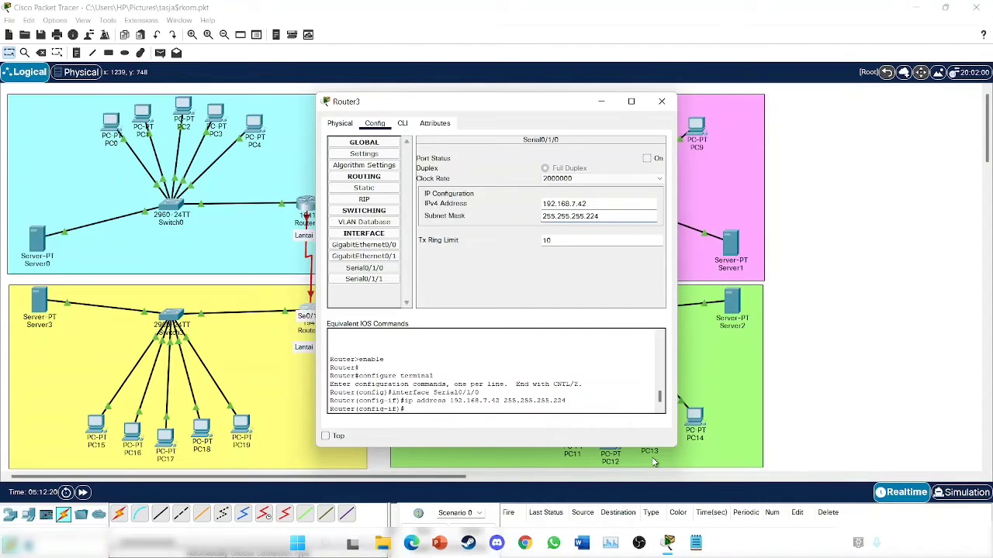
pyautogui.click(695, 546)
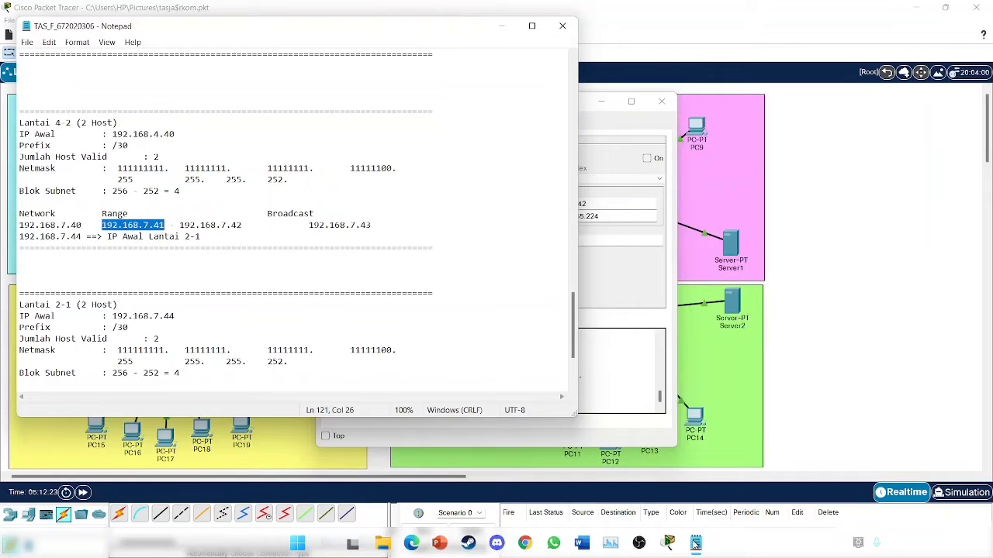
pyautogui.click(696, 545)
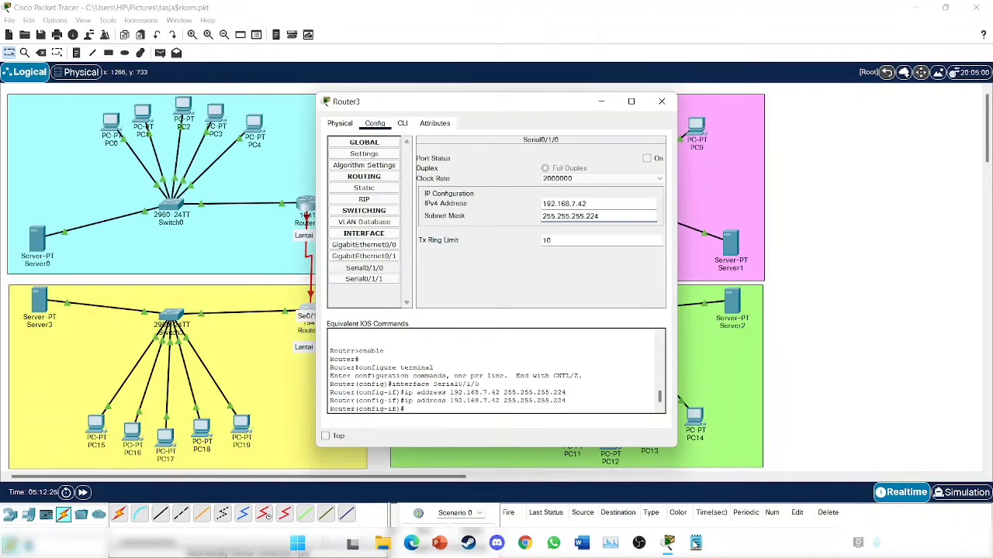
pyautogui.press('BackSpace')
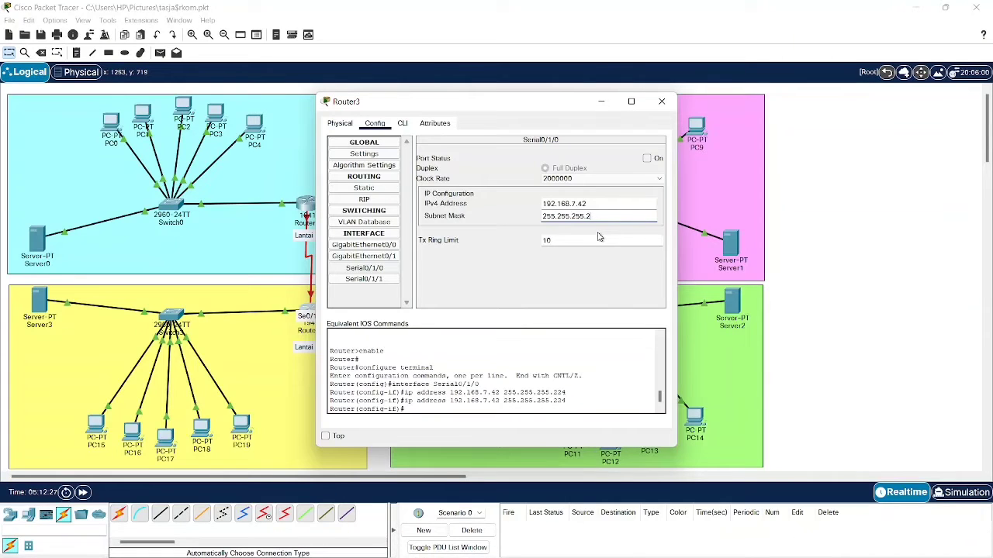
pyautogui.press('Return')
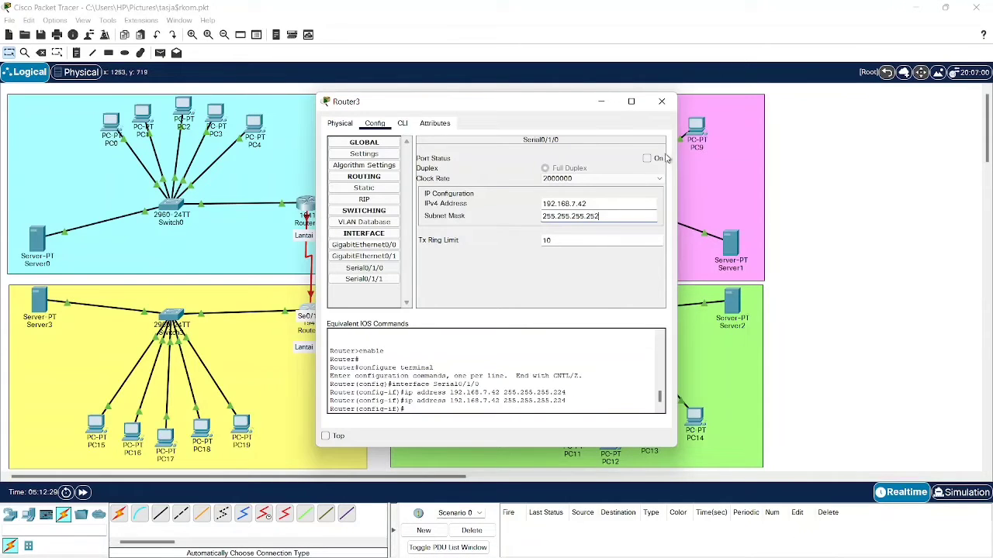
pyautogui.click(647, 158)
pyautogui.click(661, 103)
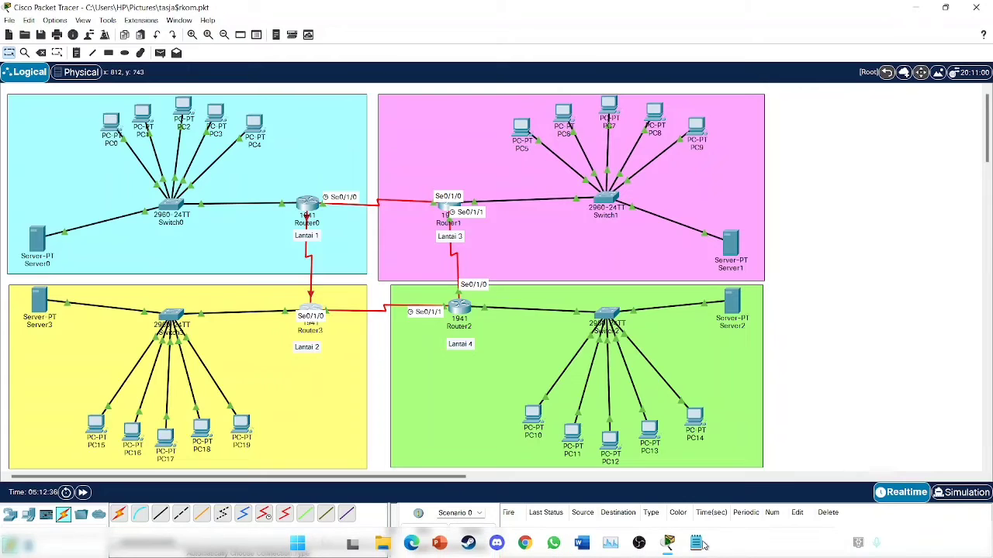
pyautogui.click(696, 543)
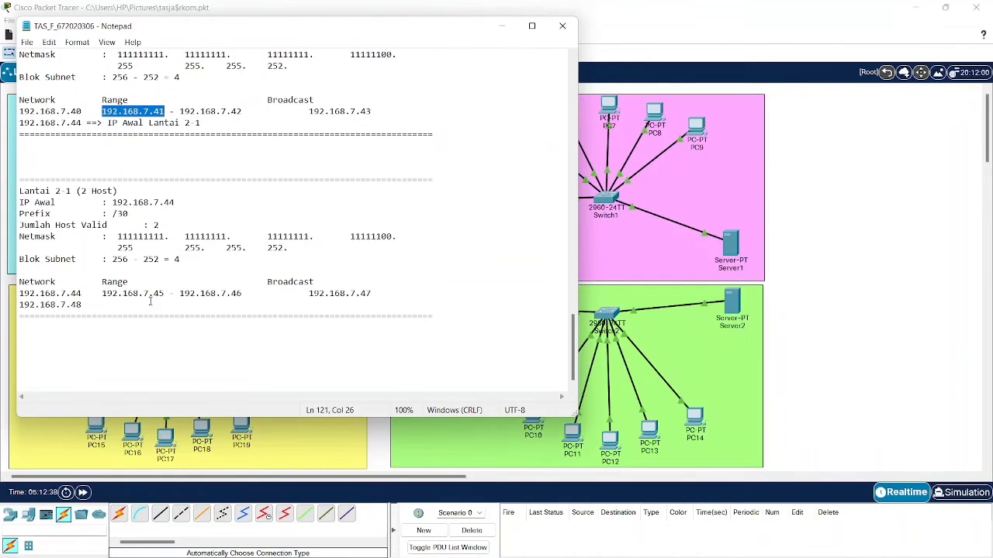
pyautogui.click(104, 294)
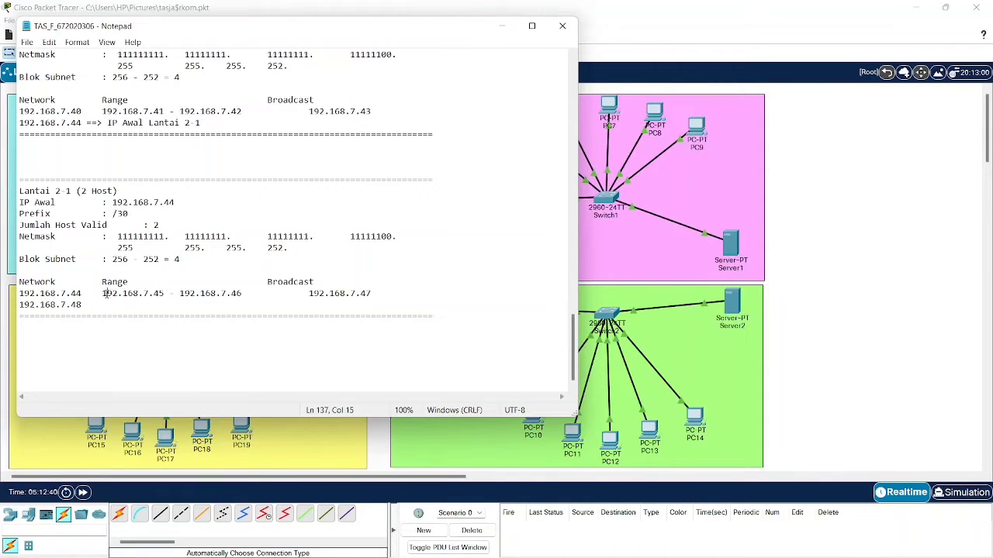
pyautogui.moveTo(104, 294); pyautogui.dragTo(165, 294)
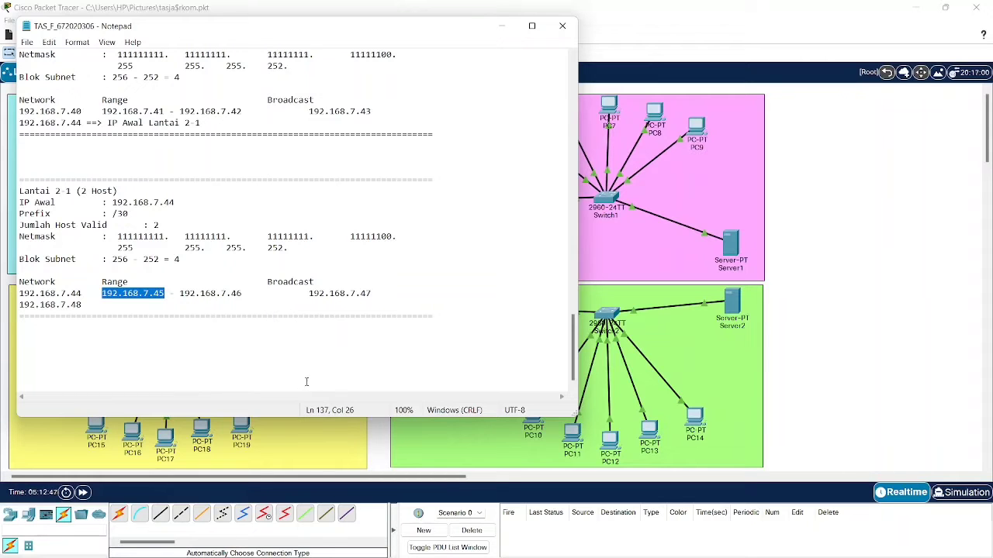
pyautogui.click(501, 26)
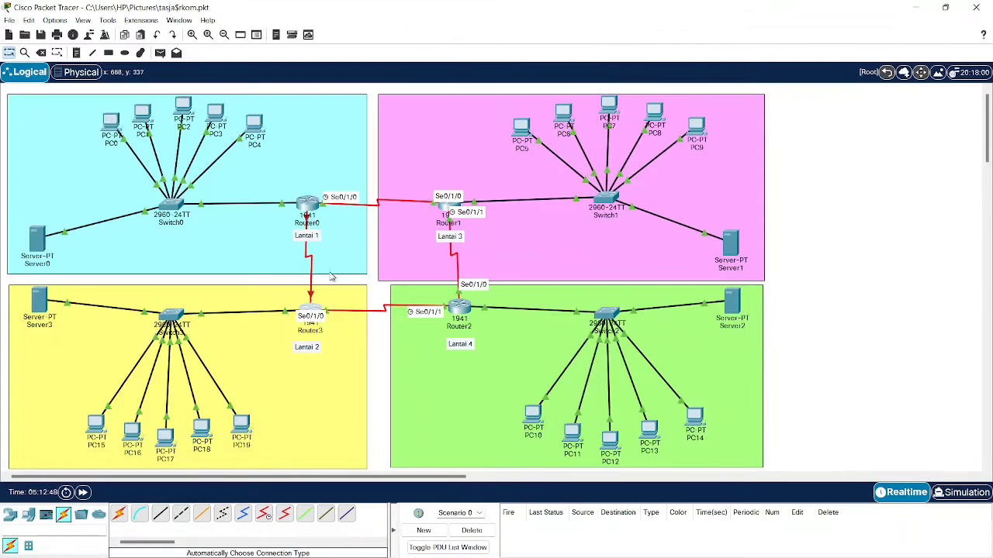
pyautogui.moveTo(312, 297)
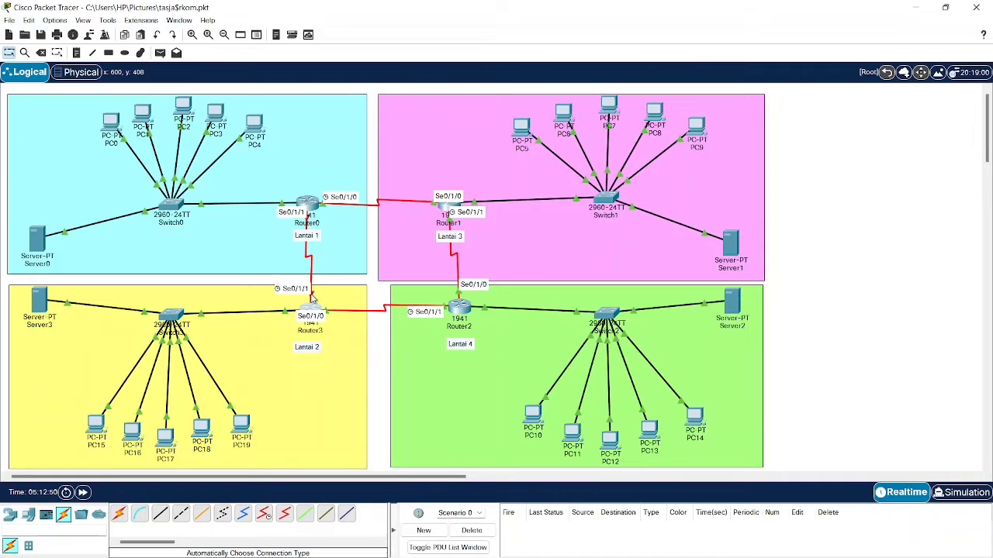
# - Give Router3's Serial0/1/1 address 192.168.7.45 with mask 255.255.255.252 and switch the port on
pyautogui.click(310, 309)
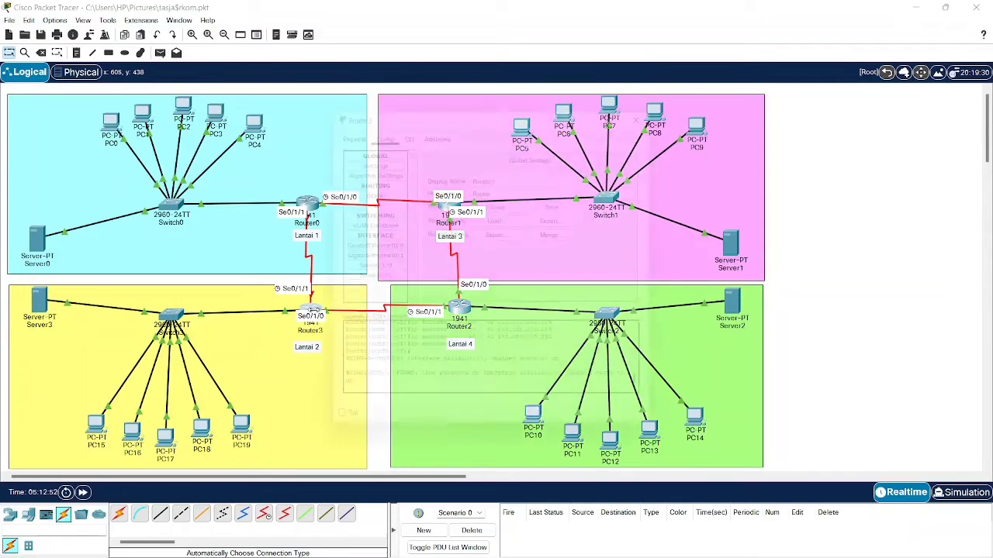
pyautogui.click(364, 278)
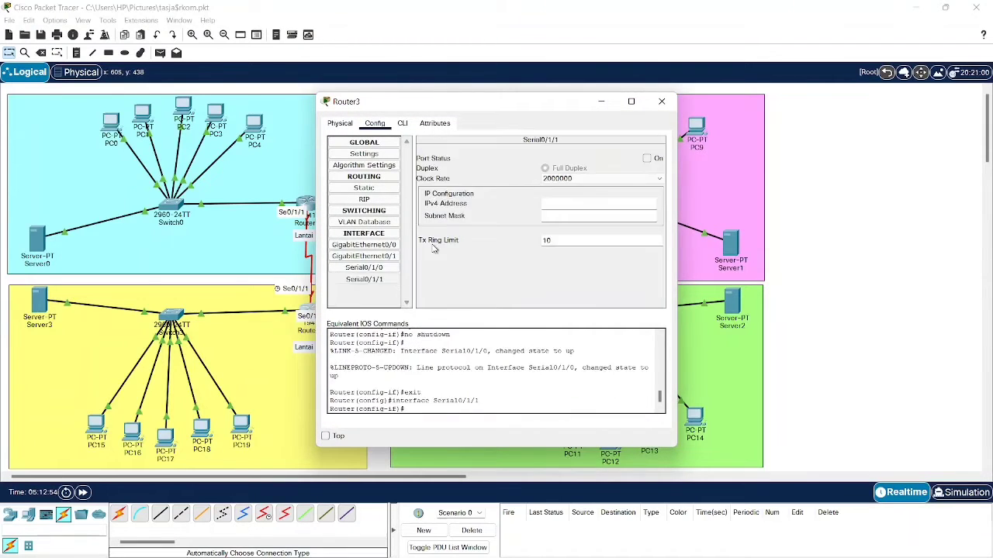
pyautogui.write('192.168.7.45')
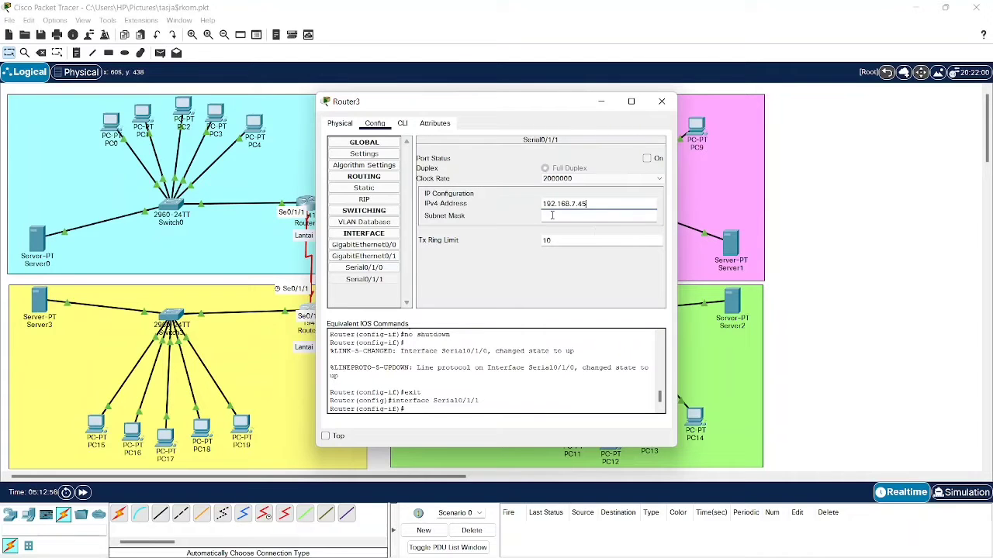
pyautogui.press('Tab')
pyautogui.write('255.255.255.252')
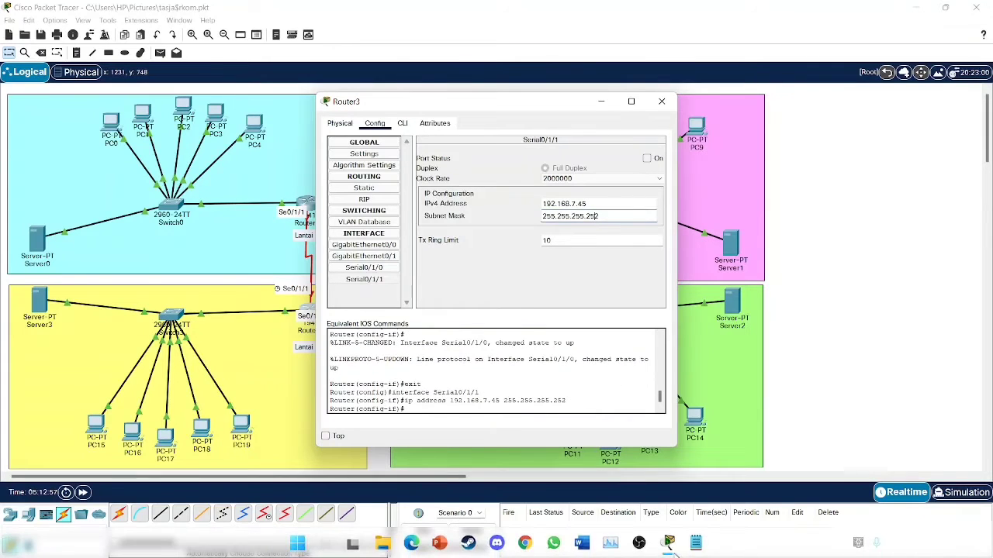
pyautogui.click(696, 548)
pyautogui.click(696, 548)
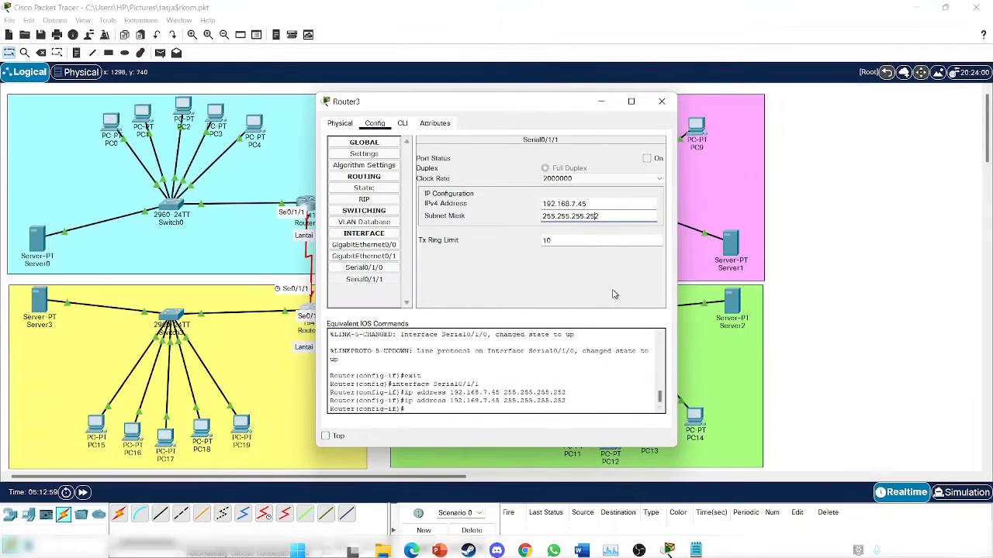
pyautogui.click(647, 159)
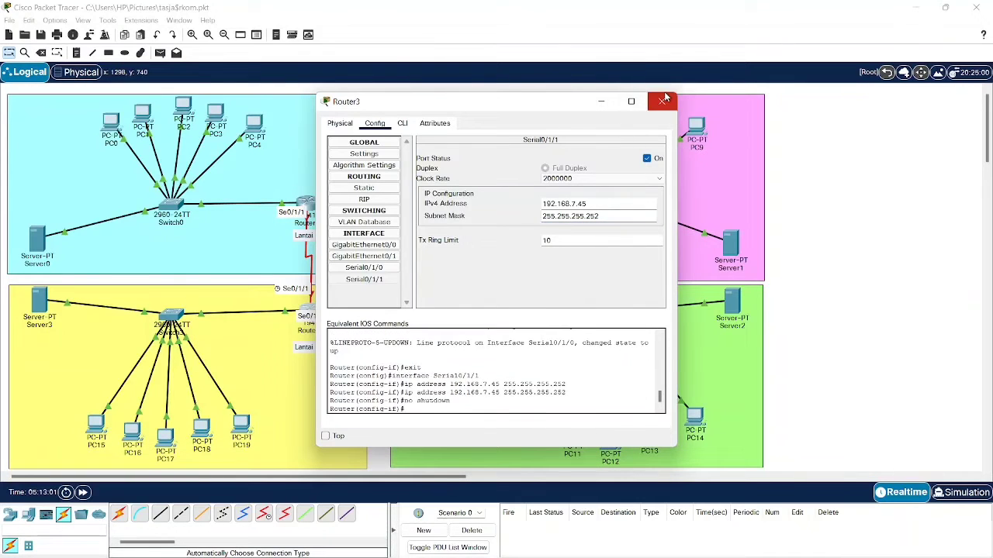
pyautogui.click(661, 101)
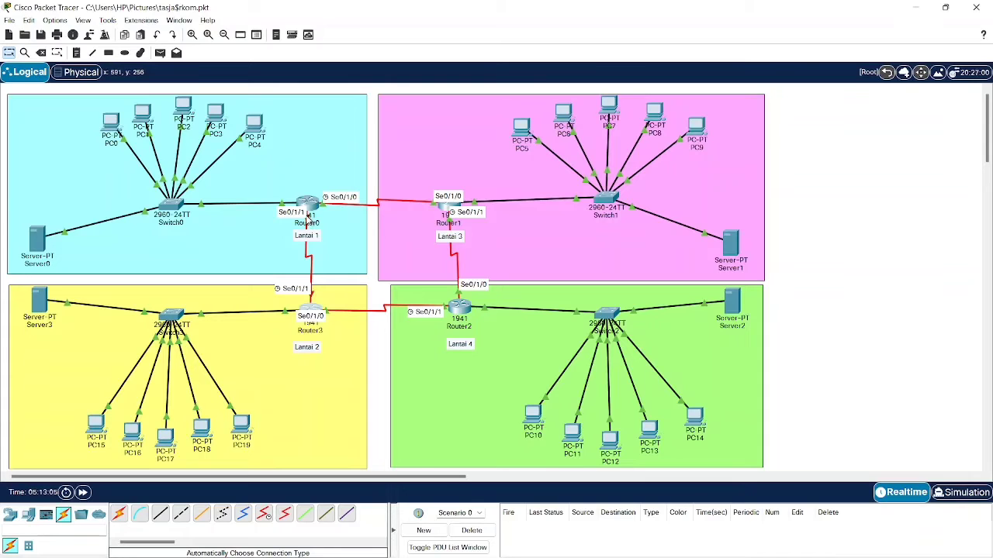
# - Give Router0's Serial0/1/1 address 192.168.7.46, mask 255.255.255.252, and switch it on
pyautogui.click(308, 211)
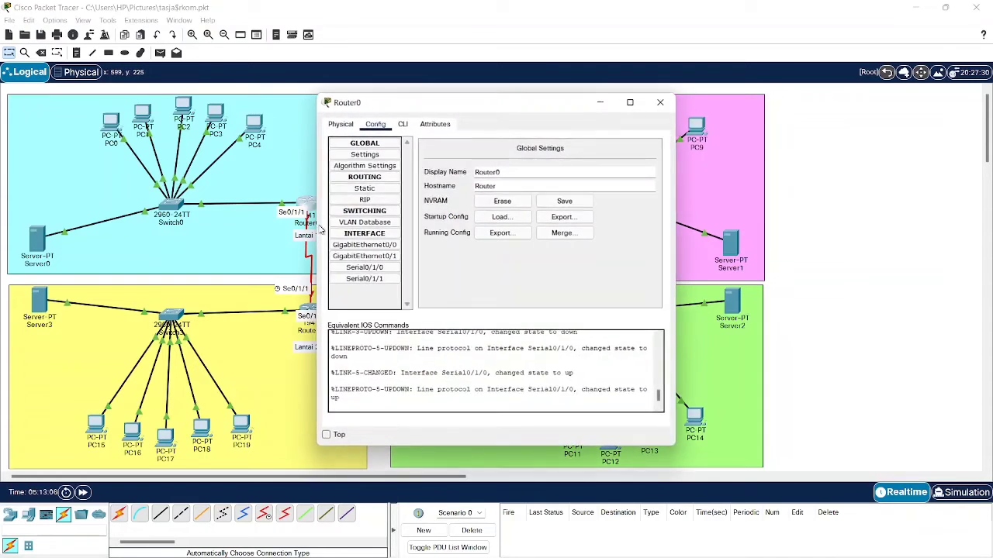
pyautogui.click(376, 280)
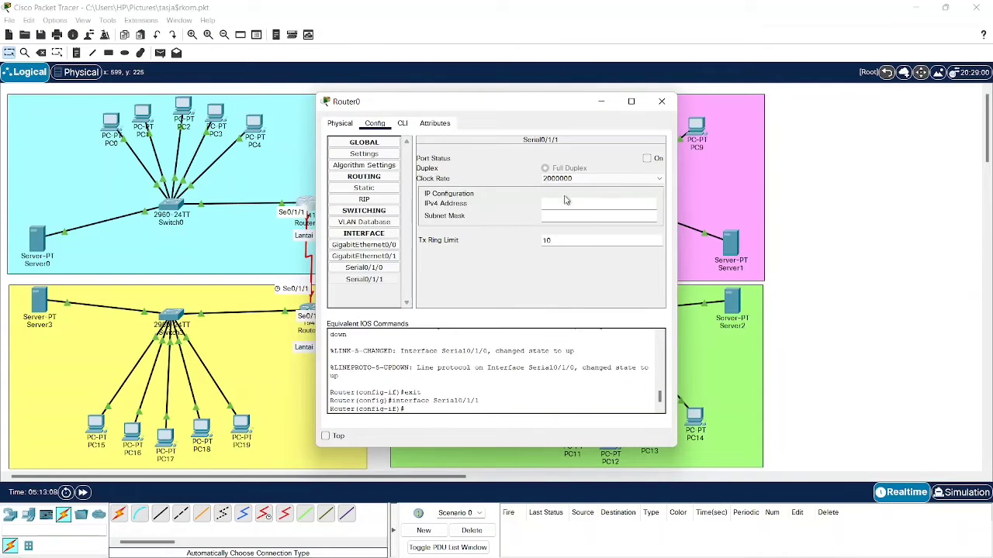
pyautogui.write('192.168.7.45')
pyautogui.press('Tab')
pyautogui.write('255.255.255.252')
pyautogui.press('Return')
pyautogui.click(646, 158)
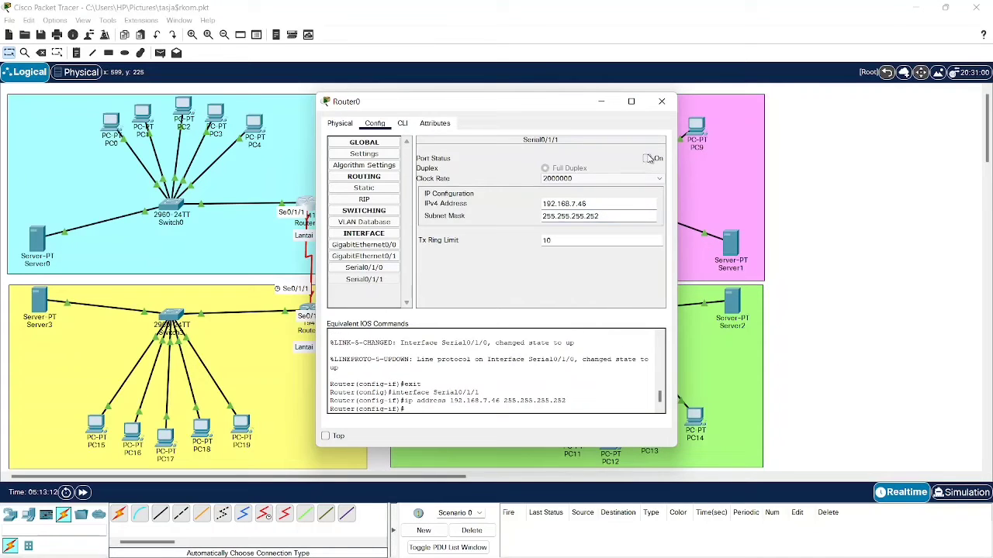
pyautogui.click(661, 101)
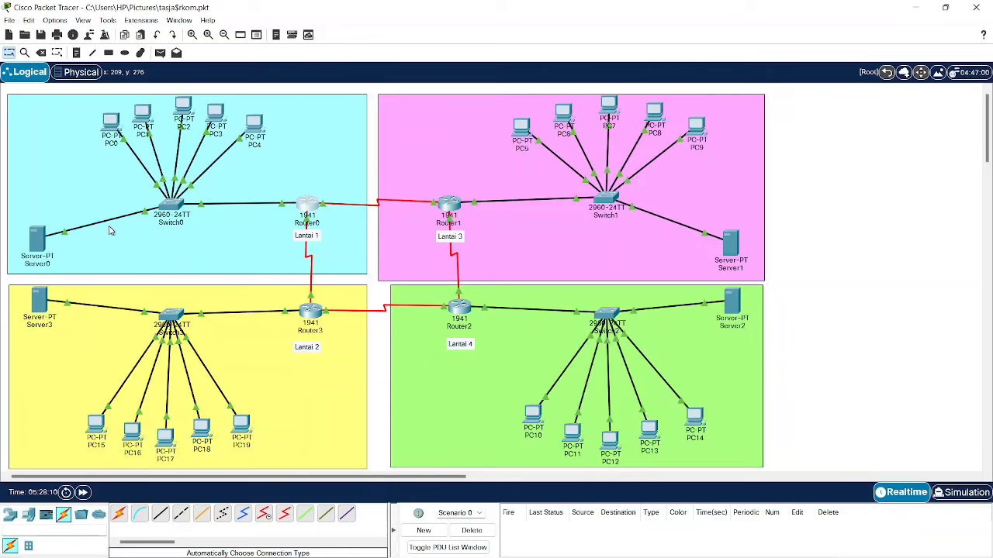
# - Open Router0's static routes page and copy the Lantai 3 network 192.168.6.192 from the subnet notes
pyautogui.moveTo(120, 222)
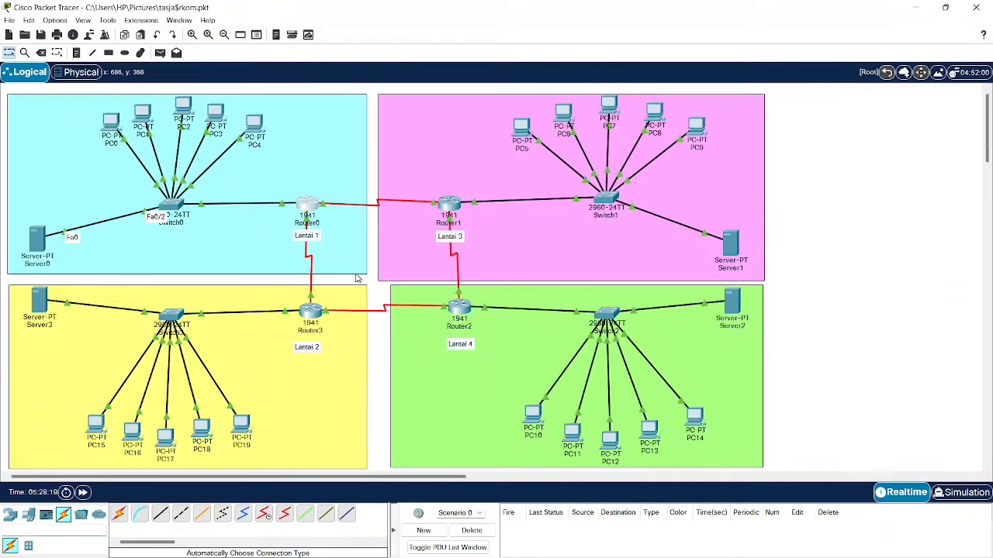
pyautogui.click(310, 208)
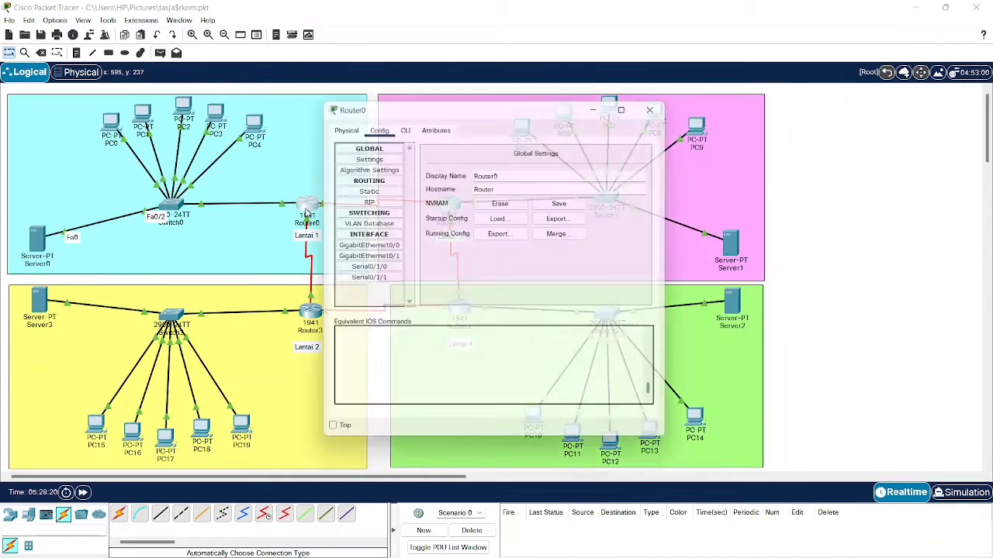
pyautogui.click(374, 189)
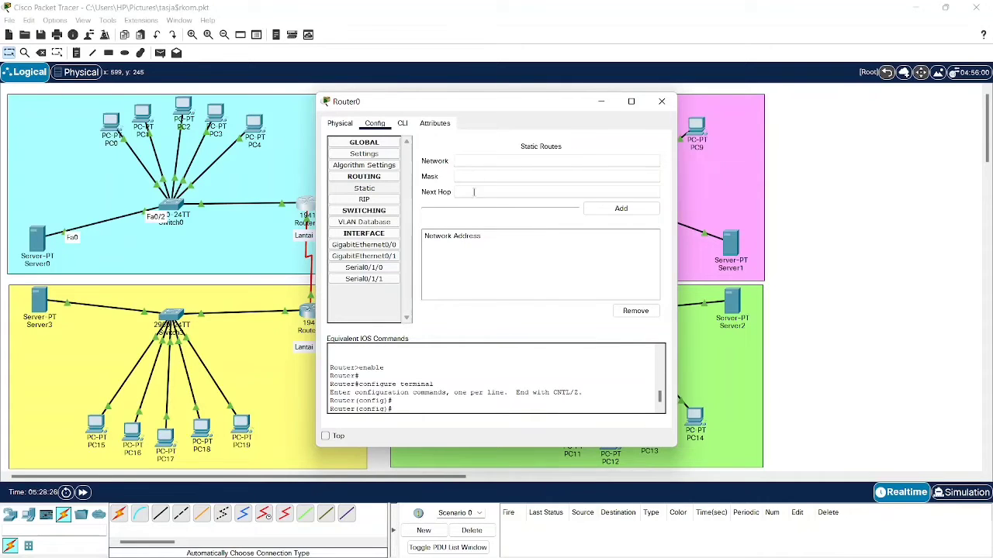
pyautogui.moveTo(508, 102); pyautogui.dragTo(362, 116)
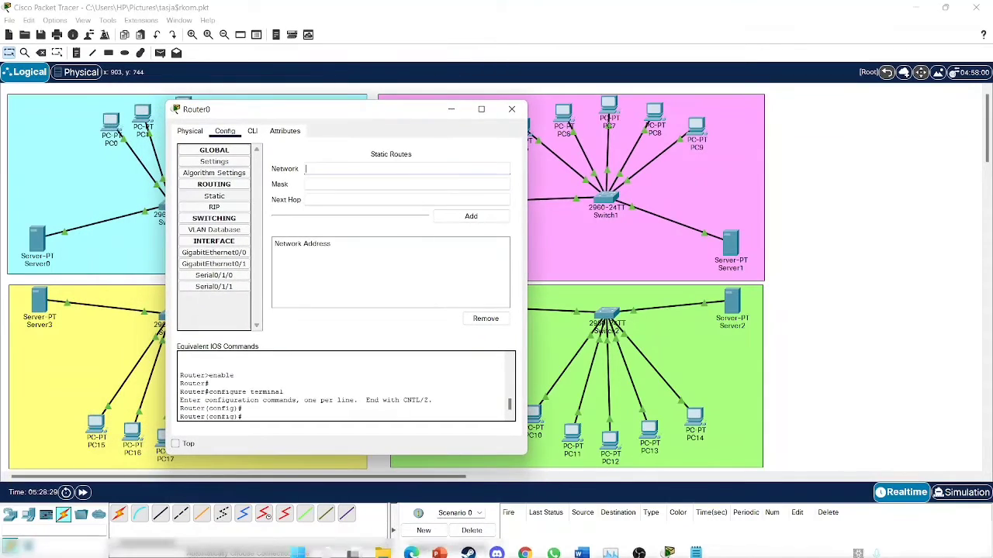
pyautogui.click(696, 552)
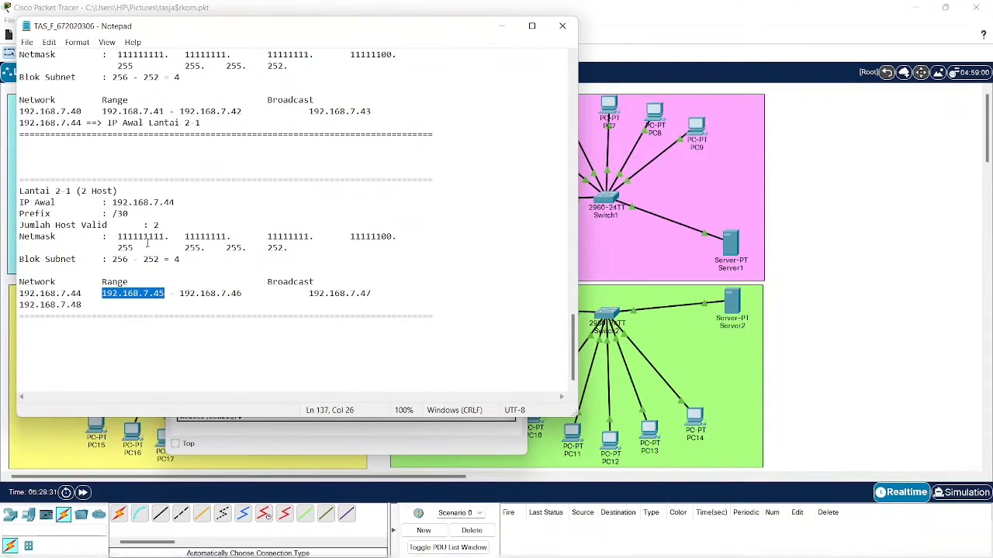
pyautogui.scroll(20, 147, 242)
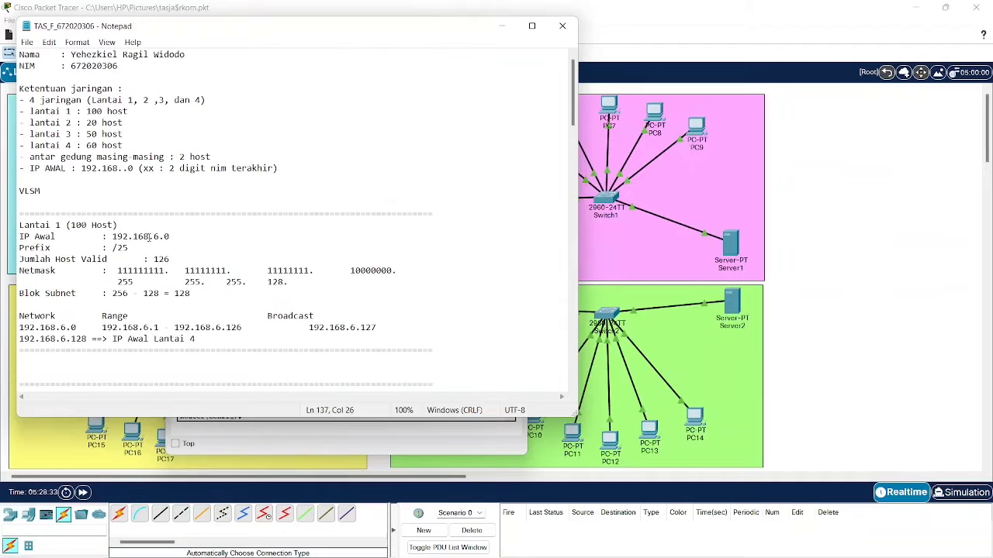
pyautogui.scroll(-11, 147, 237)
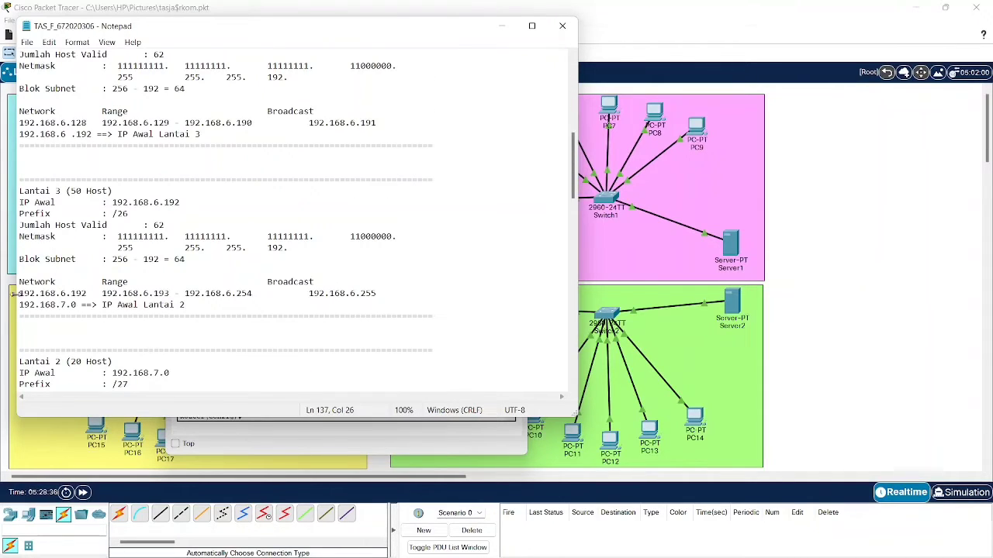
pyautogui.moveTo(19, 293); pyautogui.dragTo(87, 294)
pyautogui.hotkey('ctrl', 'c')
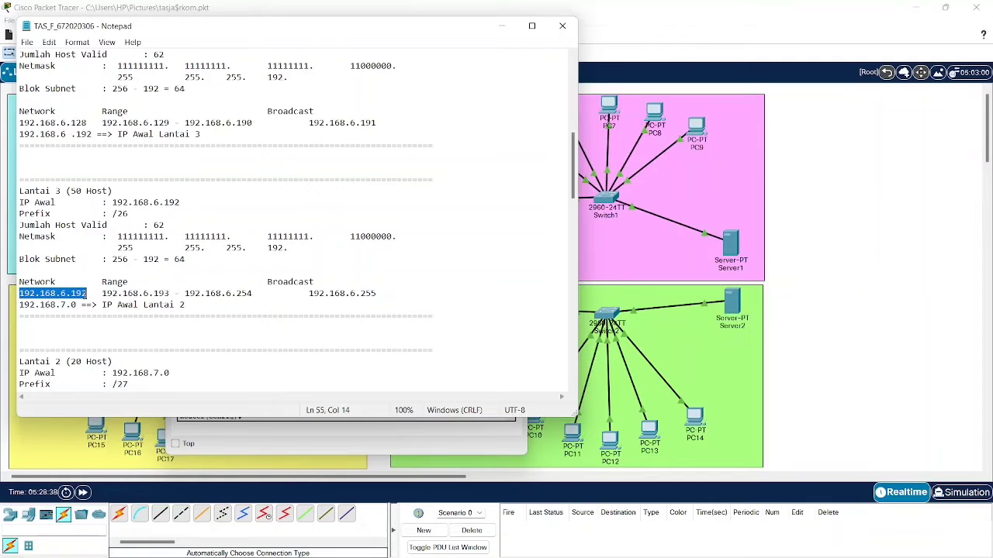
pyautogui.click(501, 27)
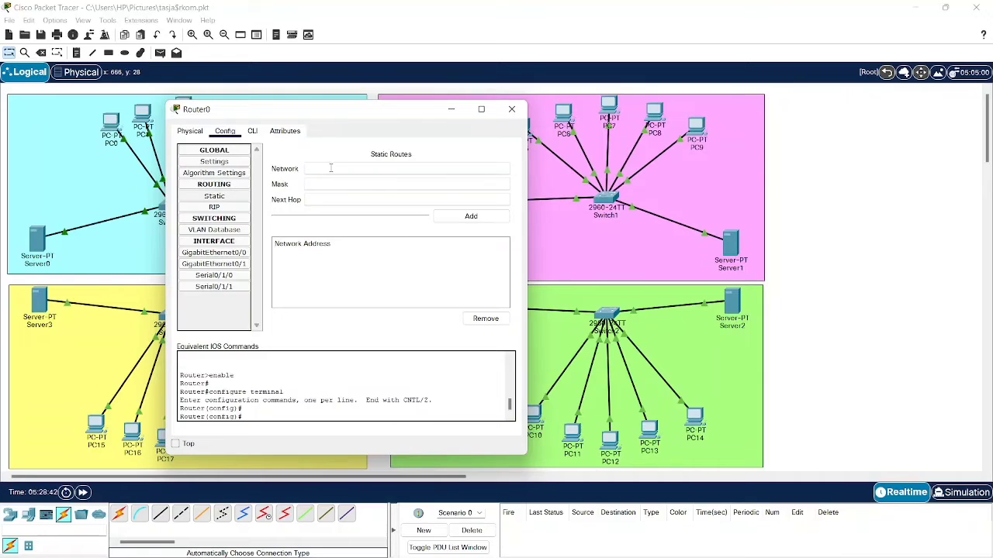
# - Enter network 192.168.6.192 and mask 255.255.255.192 in Router0's new static route
pyautogui.hotkey('ctrl', 'v')
pyautogui.click(696, 543)
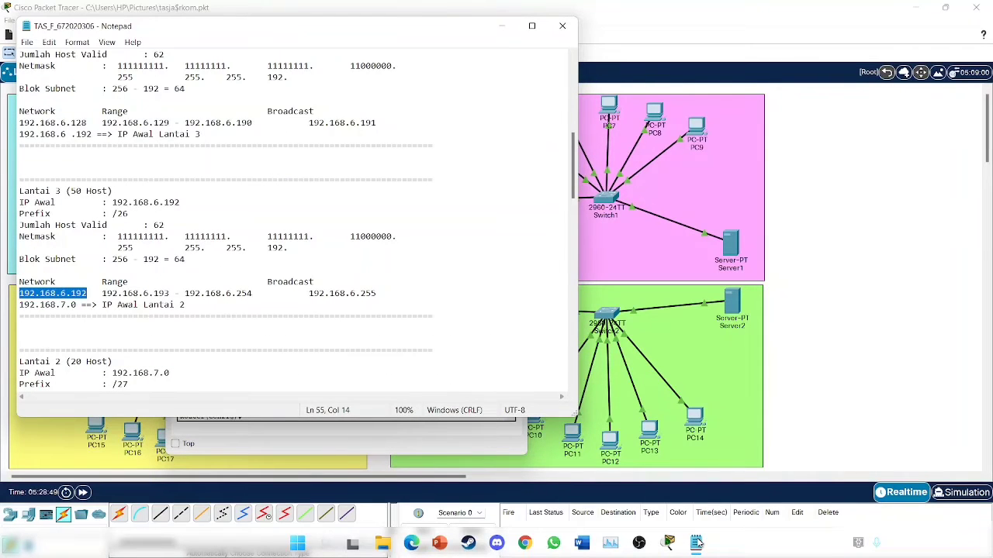
pyautogui.click(697, 543)
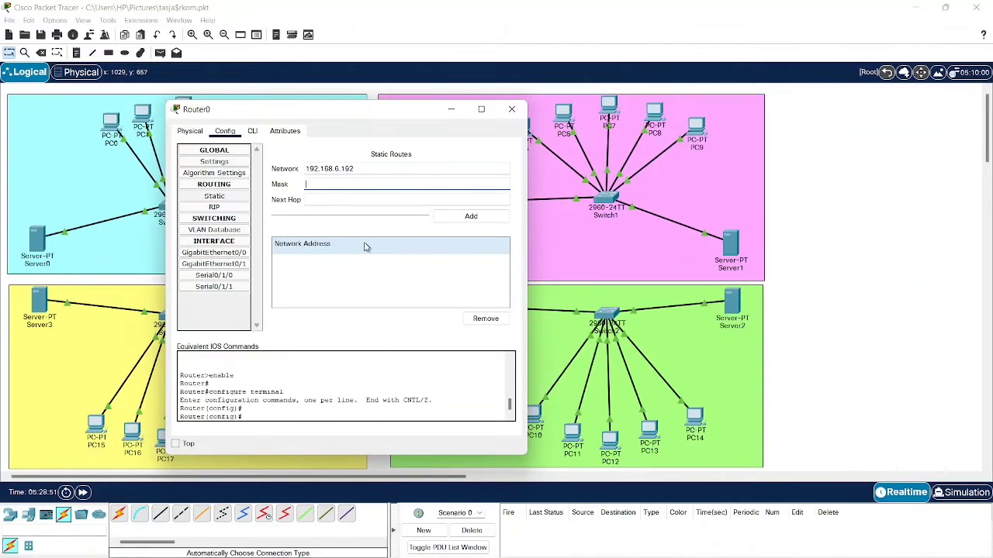
pyautogui.write('2552')
pyautogui.press('BackSpace')
pyautogui.press('BackSpace')
pyautogui.write('92')
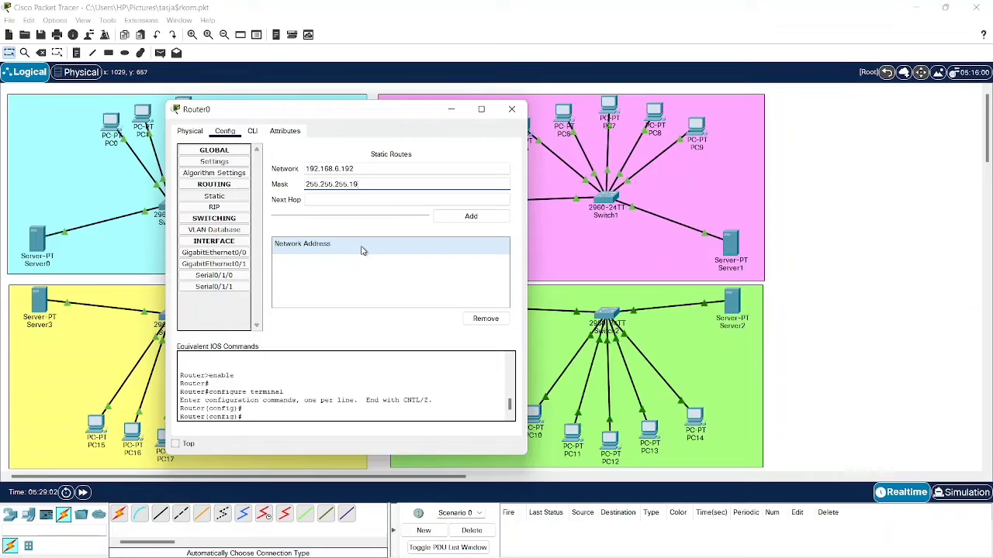
pyautogui.tripleClick(357, 185)
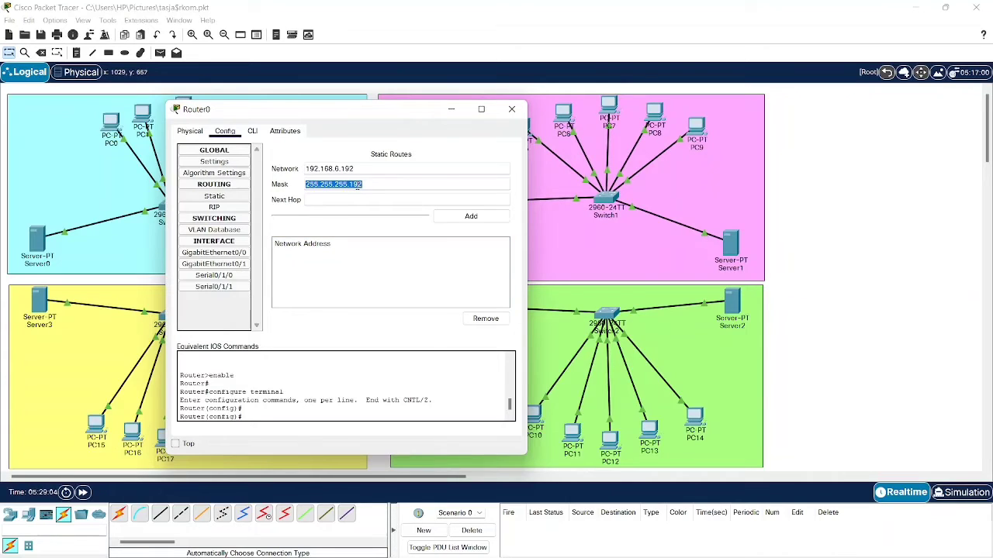
pyautogui.click(394, 199)
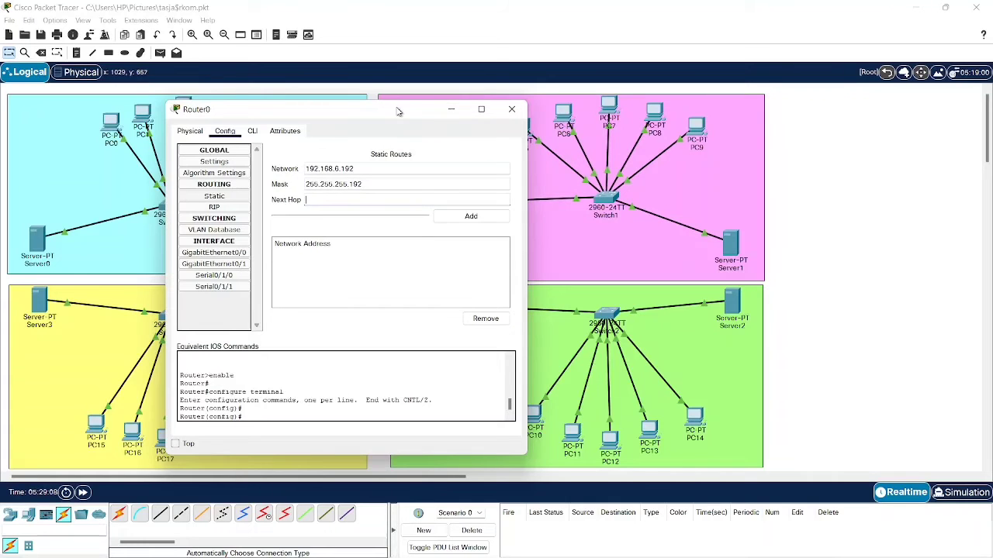
pyautogui.moveTo(398, 112); pyautogui.dragTo(373, 277)
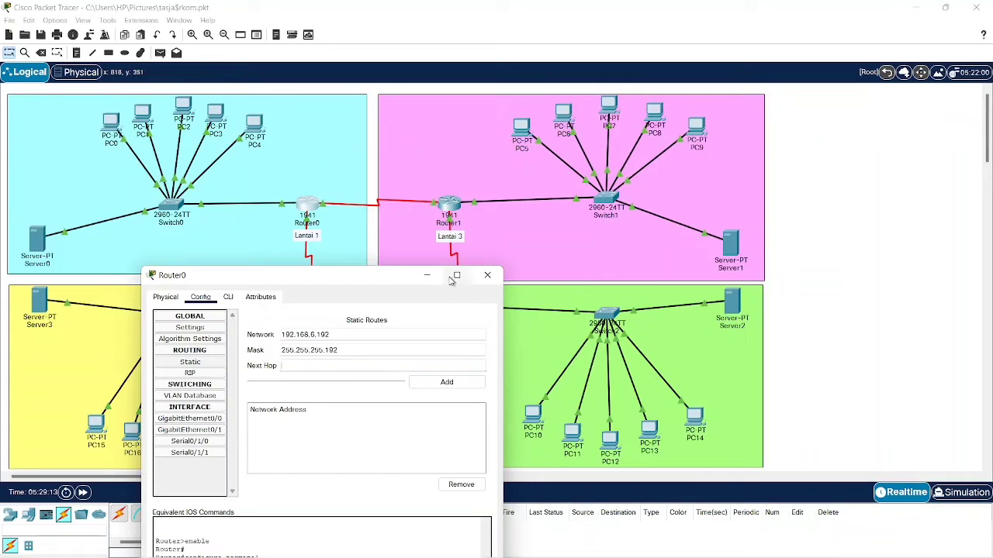
# - Copy Router1's Serial0/1/0 address 192.168.7.34 and add it as next hop for Router0's 192.168.6.192/26 route
pyautogui.click(427, 275)
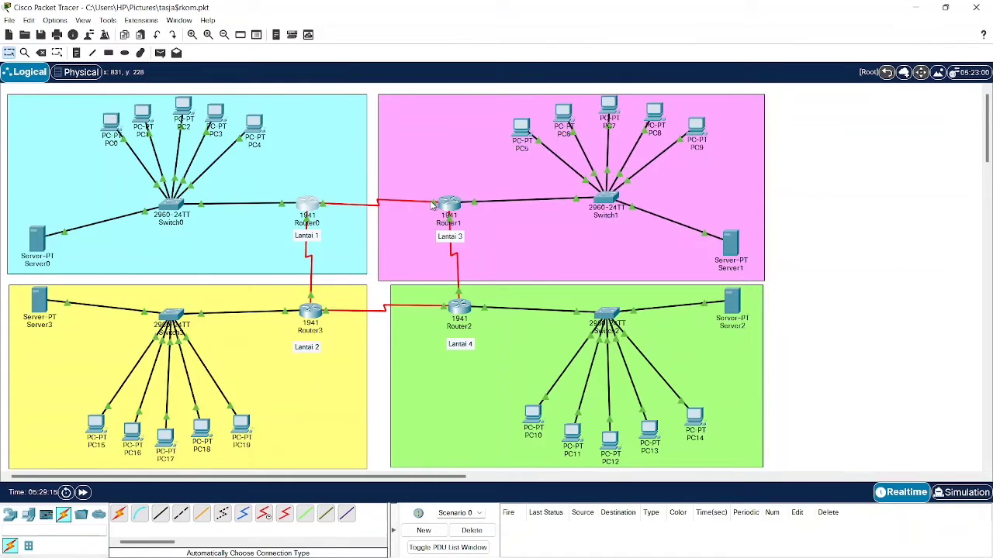
pyautogui.click(449, 206)
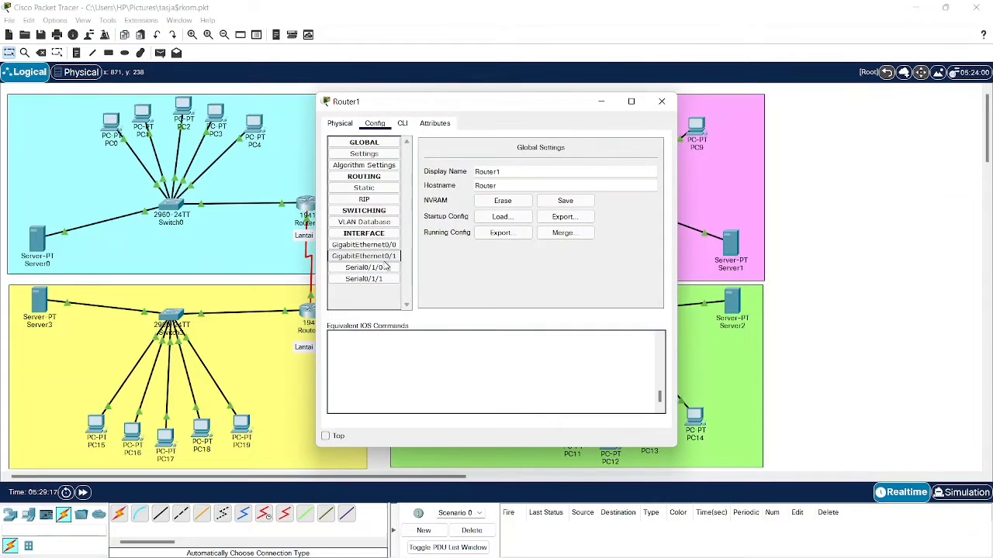
pyautogui.click(386, 267)
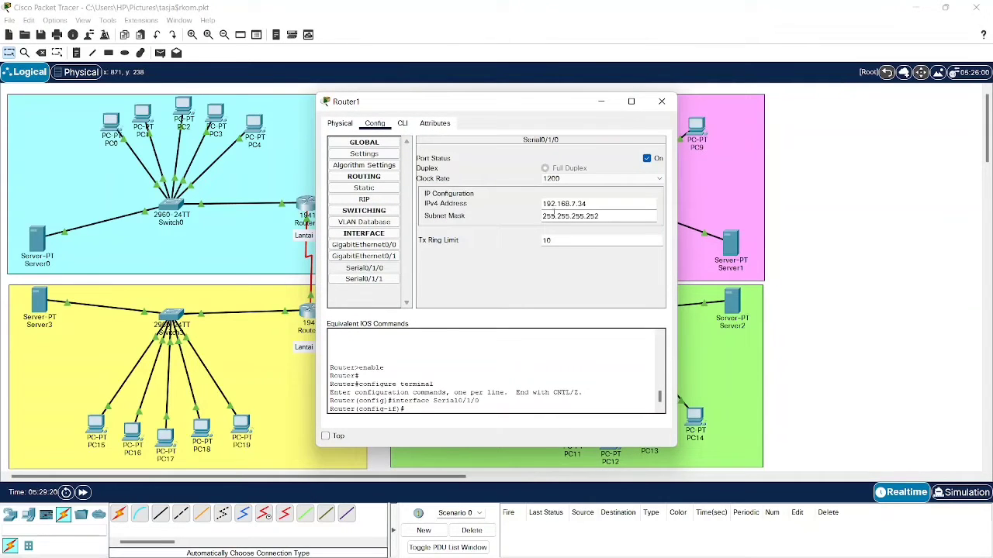
pyautogui.tripleClick(585, 202)
pyautogui.hotkey('ctrl', 'c')
pyautogui.click(601, 102)
pyautogui.click(308, 206)
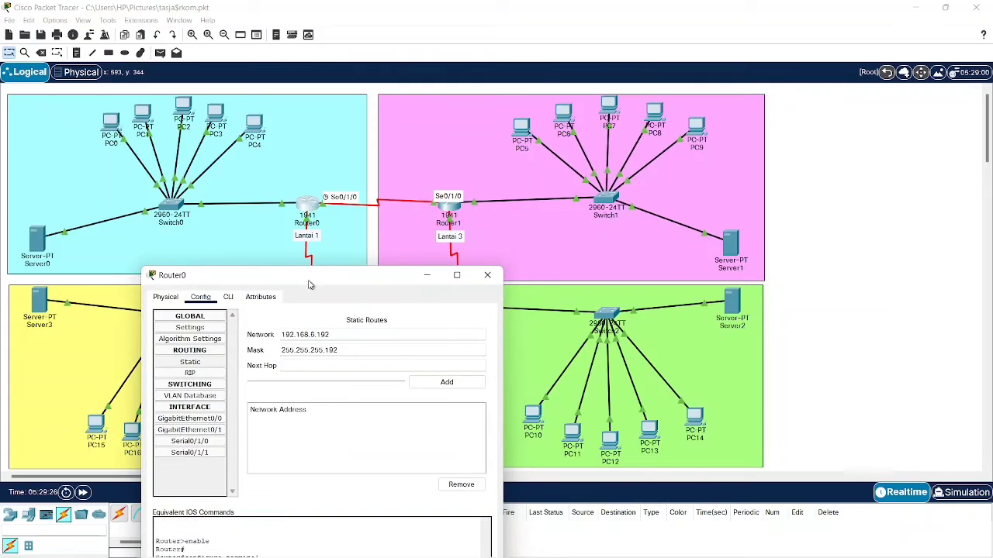
pyautogui.click(319, 361)
pyautogui.hotkey('ctrl', 'v')
pyautogui.moveTo(374, 276); pyautogui.dragTo(325, 121)
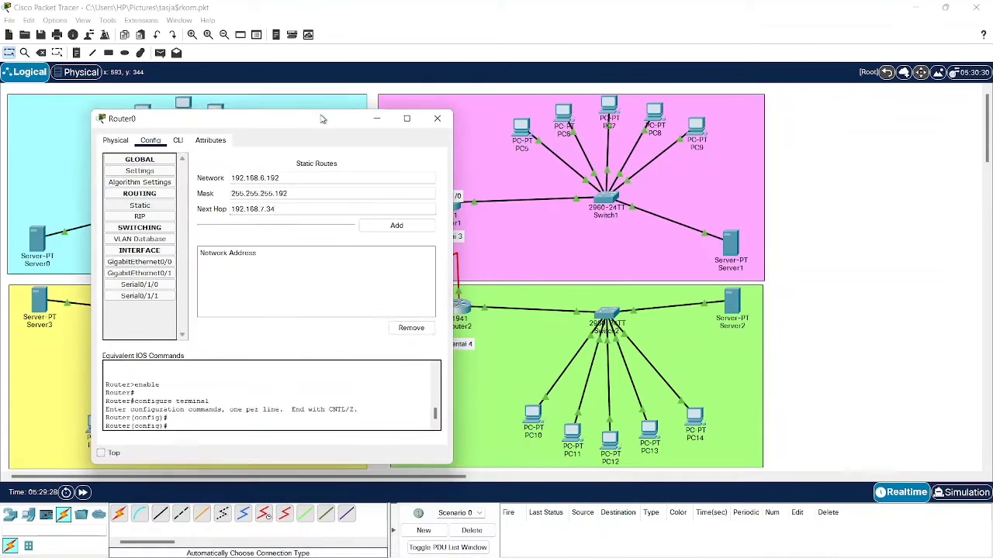
pyautogui.click(394, 230)
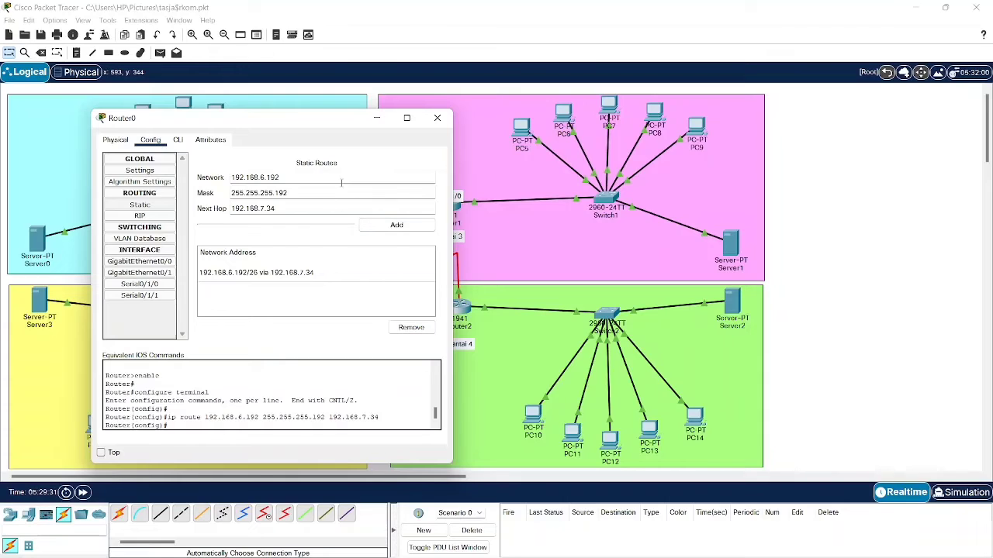
pyautogui.moveTo(349, 124); pyautogui.dragTo(285, 233)
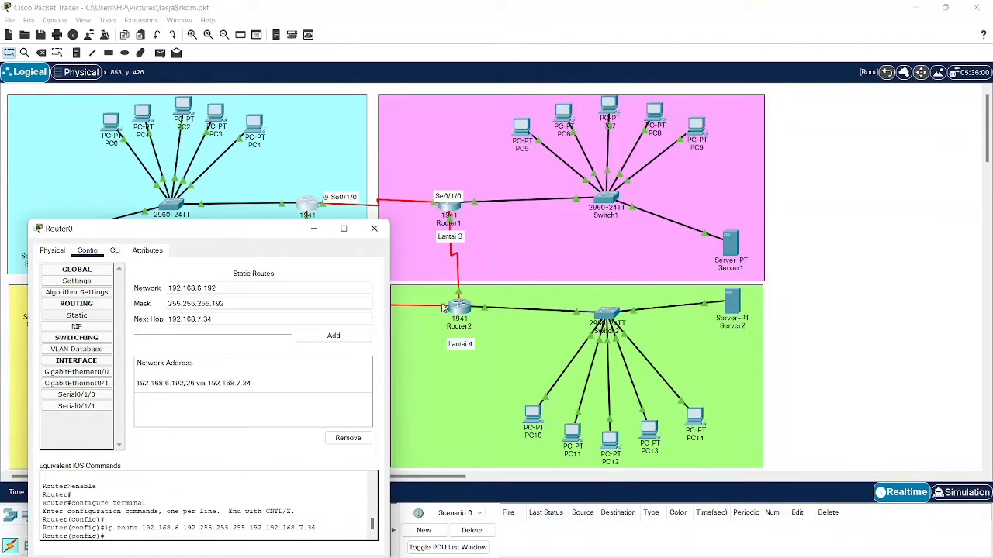
# - Replace Router0's route network with the Lantai 4 network 192.168.6.128 from the subnet notes
pyautogui.click(677, 552)
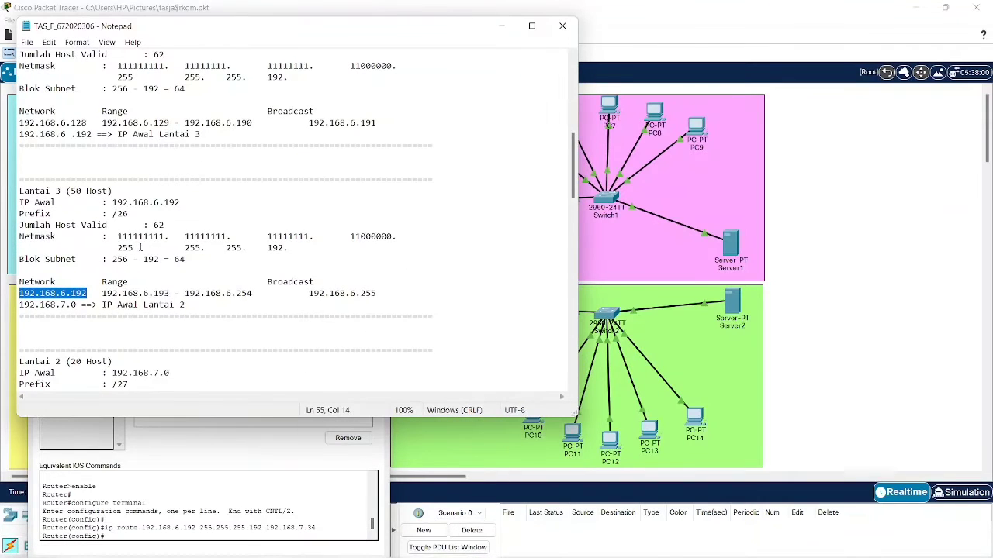
pyautogui.scroll(6, 140, 247)
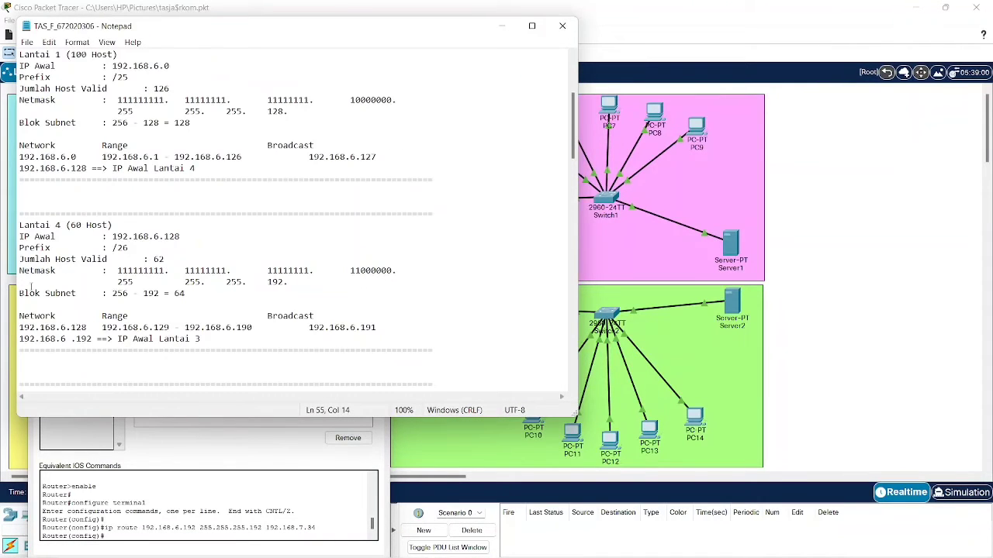
pyautogui.moveTo(20, 327); pyautogui.dragTo(84, 328)
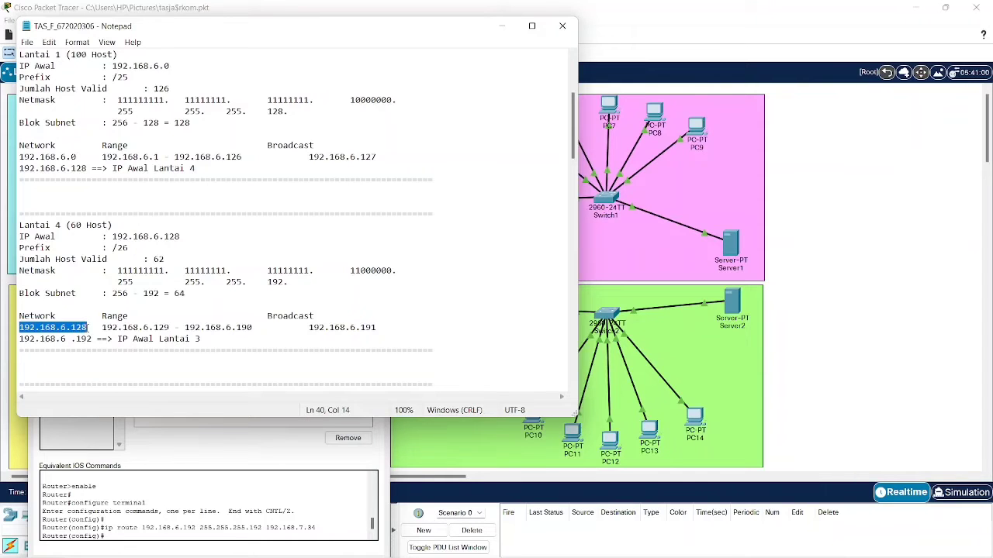
pyautogui.click(501, 25)
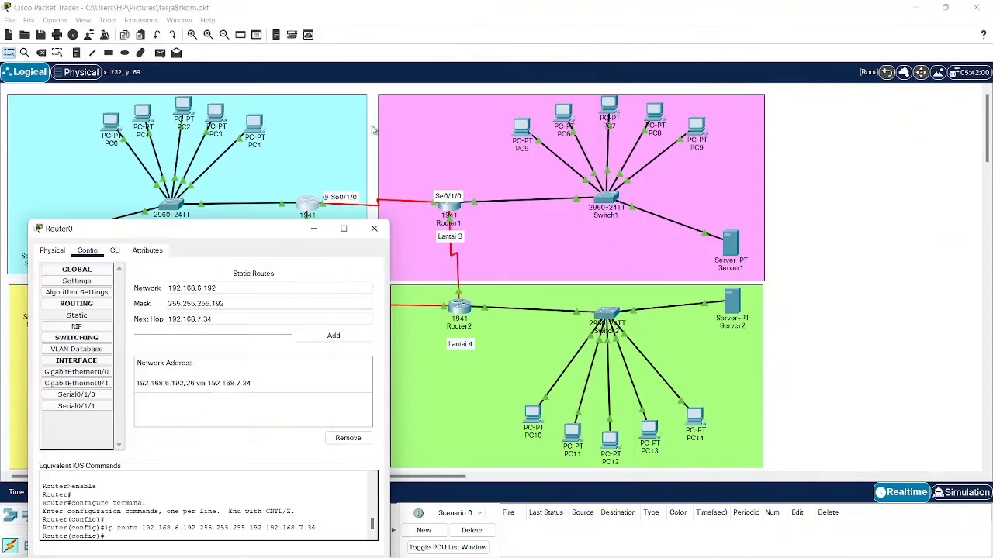
pyautogui.moveTo(221, 287); pyautogui.dragTo(132, 292)
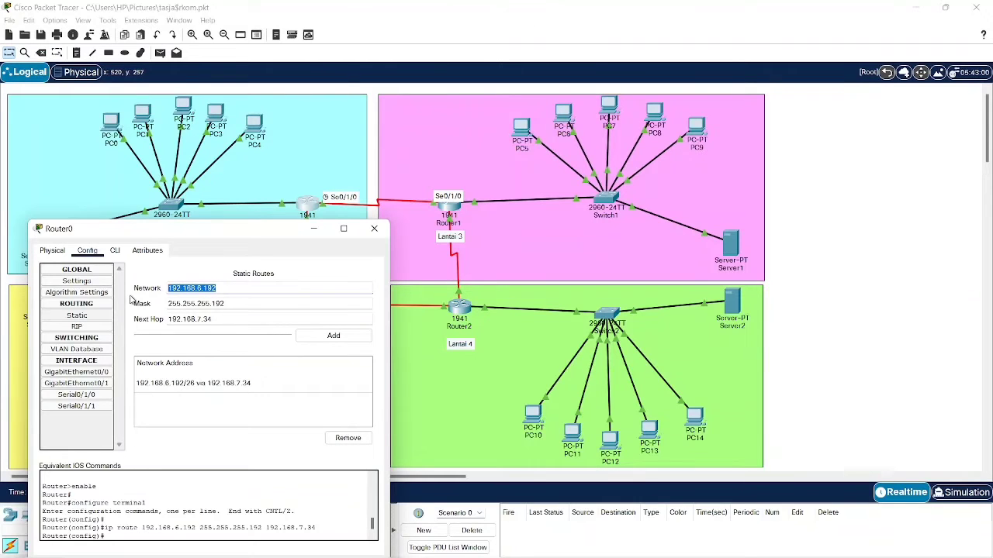
pyautogui.write('192.168.6.128')
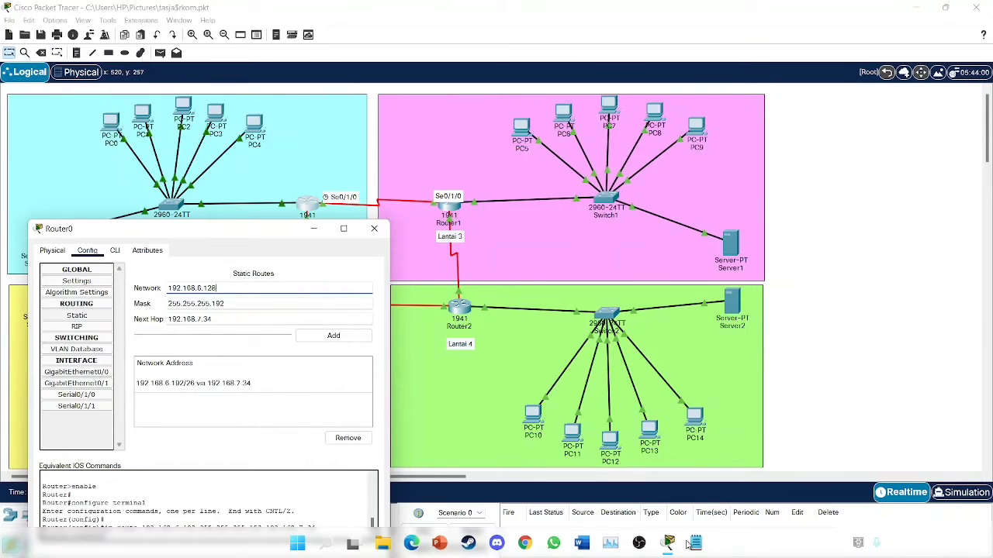
pyautogui.click(695, 543)
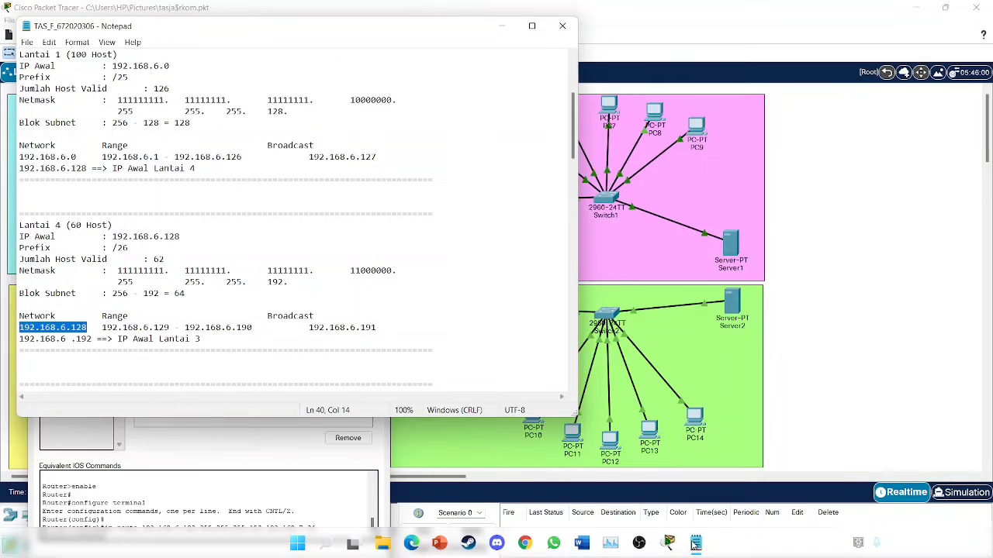
pyautogui.click(695, 543)
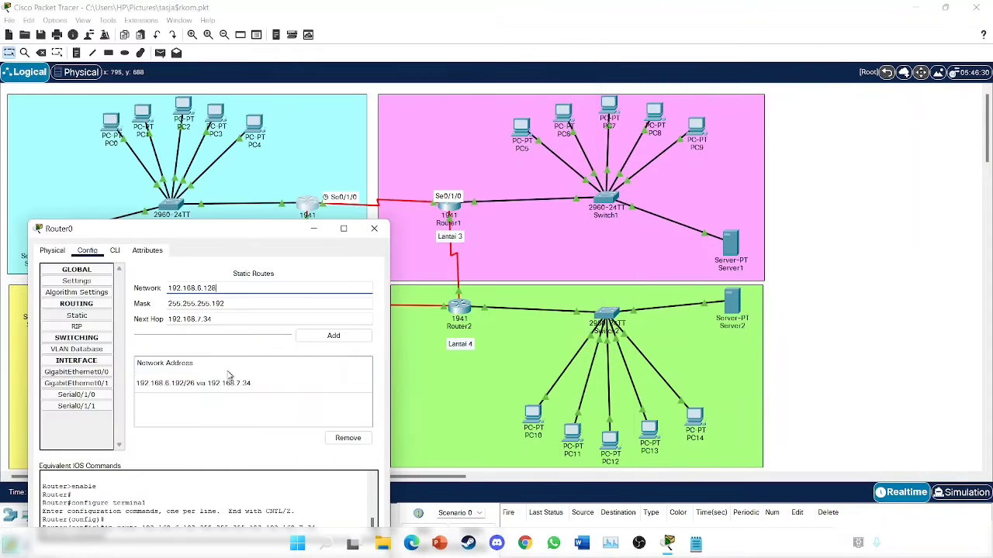
pyautogui.click(238, 317)
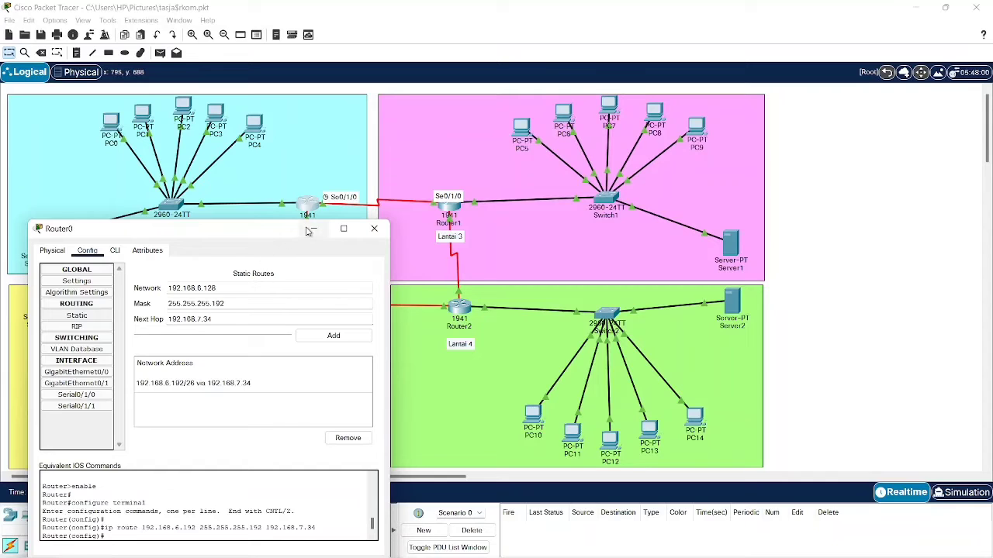
pyautogui.click(374, 228)
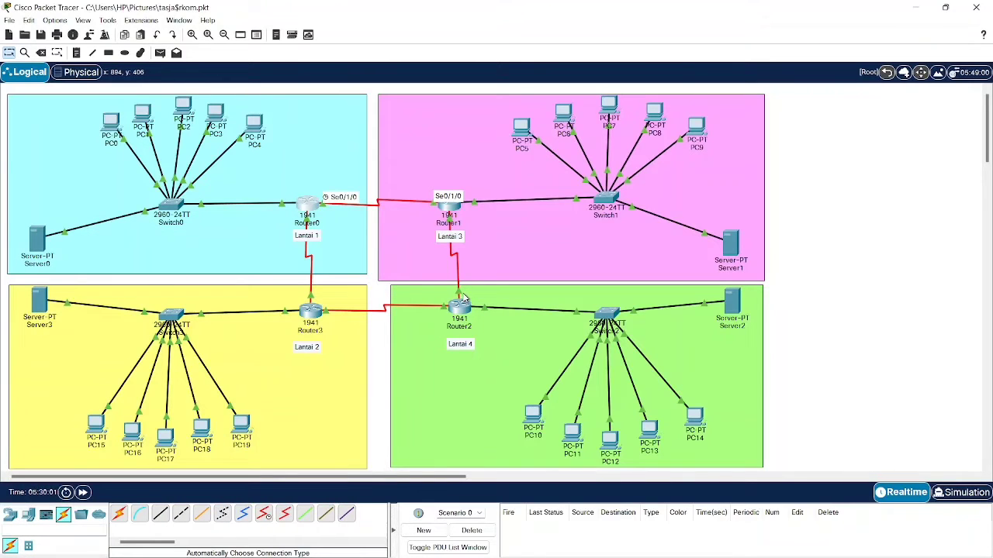
# - Look up Router2's Serial0/1/0 address 192.168.7.38 and add the 192.168.6.128/26 route via it
pyautogui.click(458, 308)
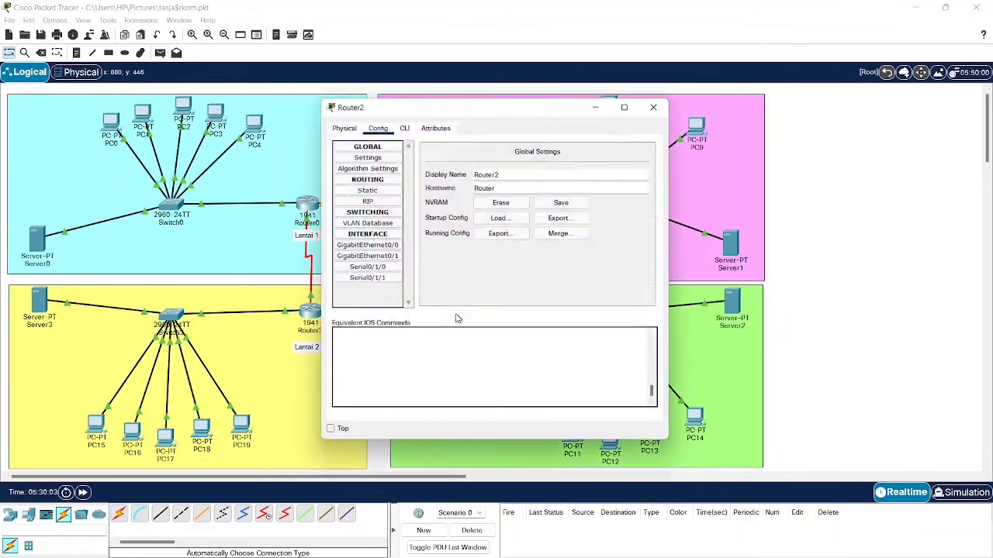
pyautogui.click(365, 267)
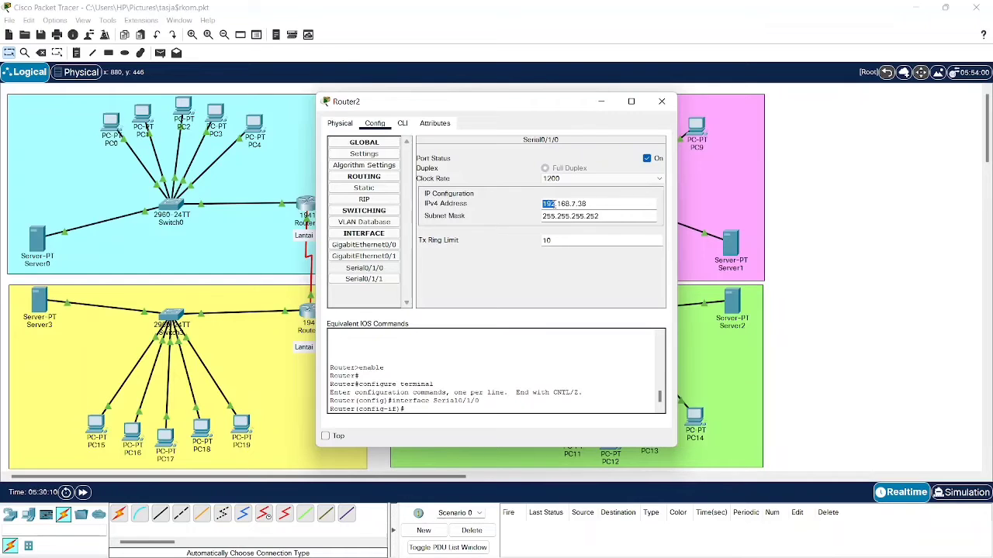
pyautogui.tripleClick(571, 203)
pyautogui.click(662, 101)
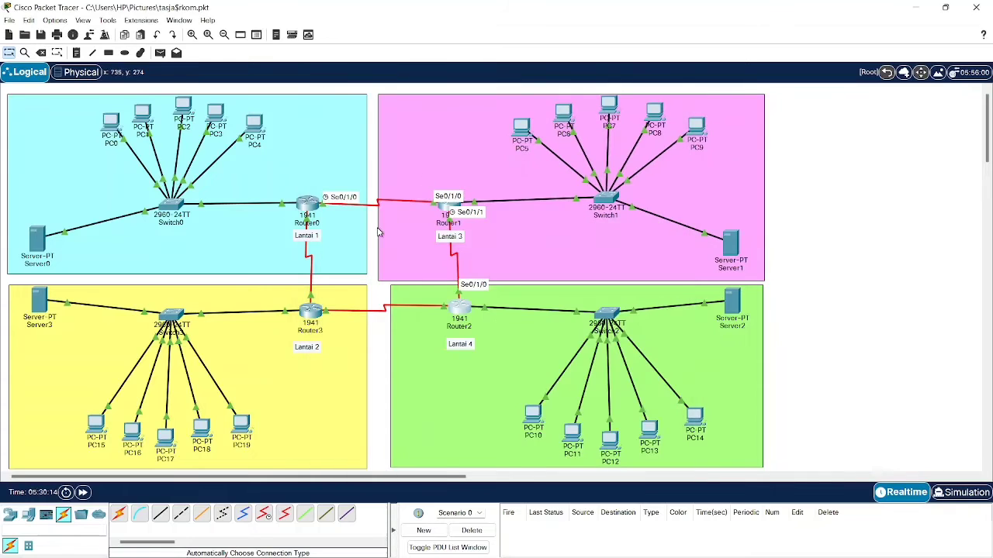
pyautogui.click(310, 205)
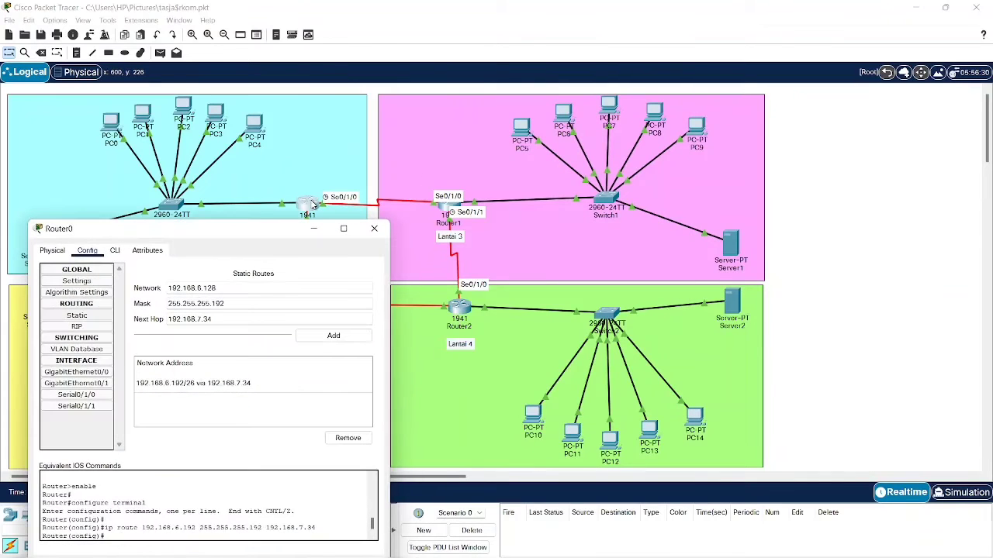
pyautogui.tripleClick(256, 318)
pyautogui.write('192.168.7.38')
pyautogui.click(341, 340)
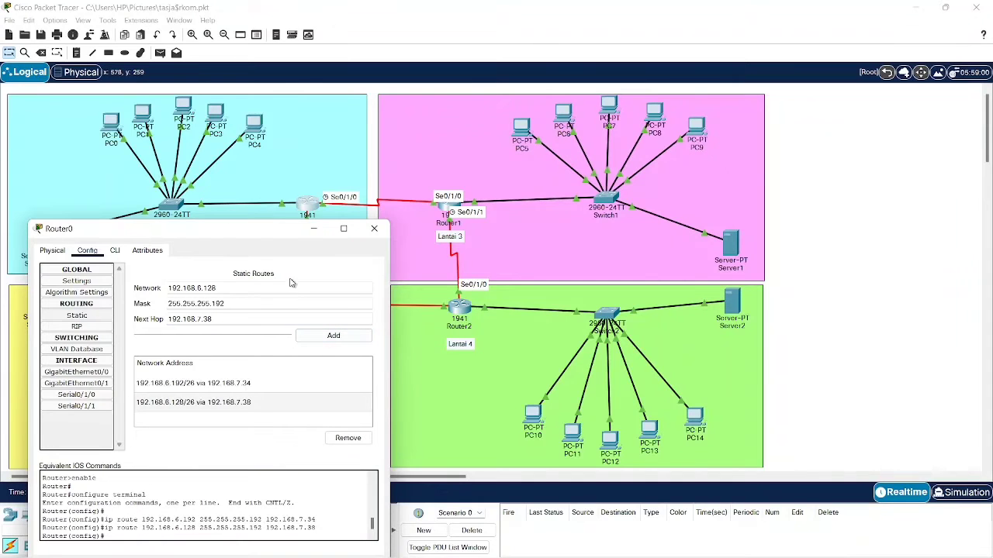
# - Copy the Lantai 2 network address 192.168.7.0 from the subnet notes
pyautogui.moveTo(270, 232); pyautogui.dragTo(668, 144)
pyautogui.moveTo(535, 555)
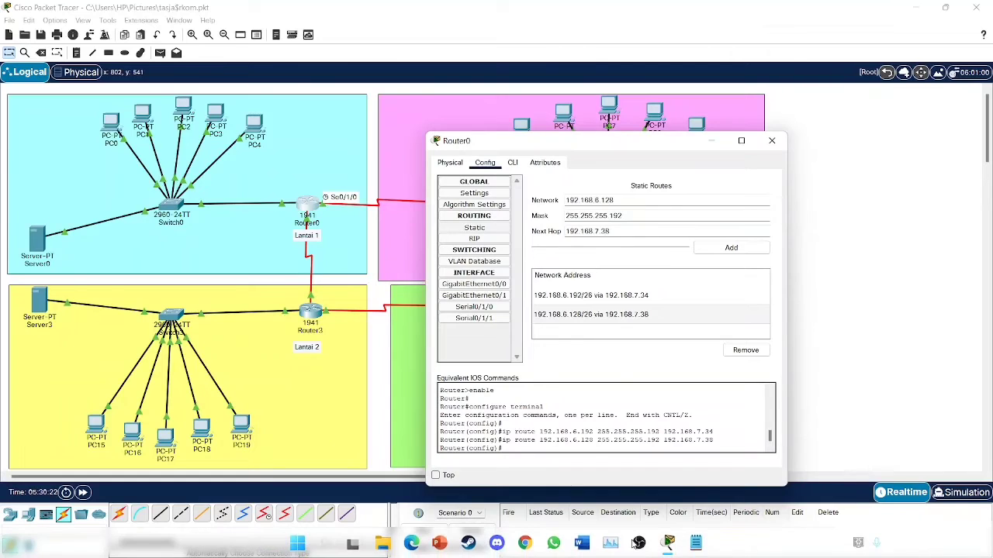
pyautogui.click(696, 546)
pyautogui.scroll(5, 181, 232)
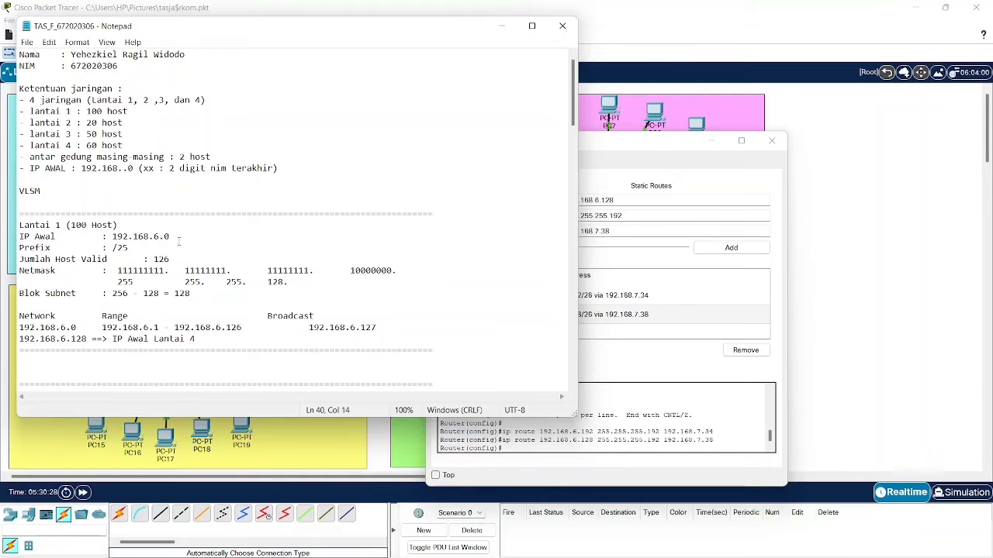
pyautogui.scroll(-5, 180, 241)
pyautogui.scroll(5, 177, 239)
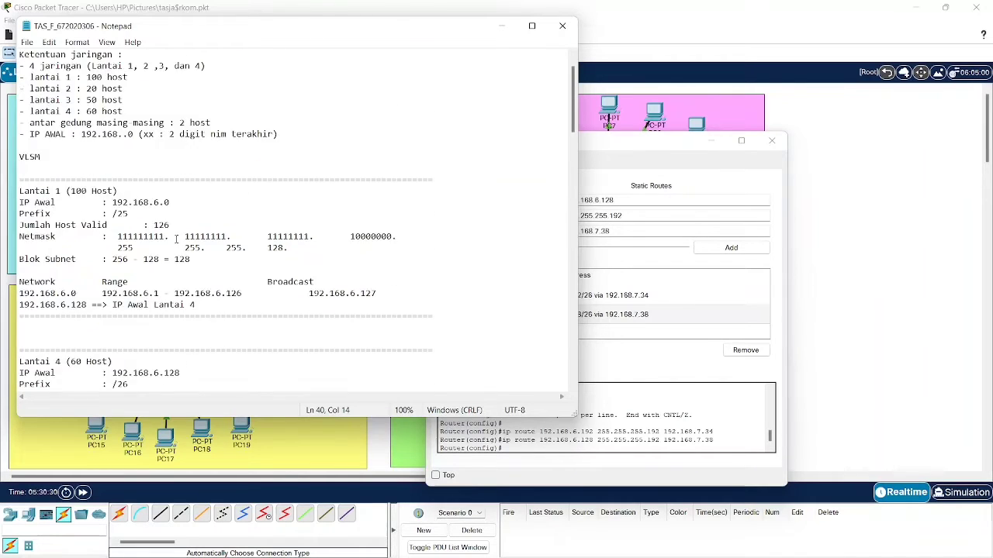
pyautogui.scroll(-15, 177, 239)
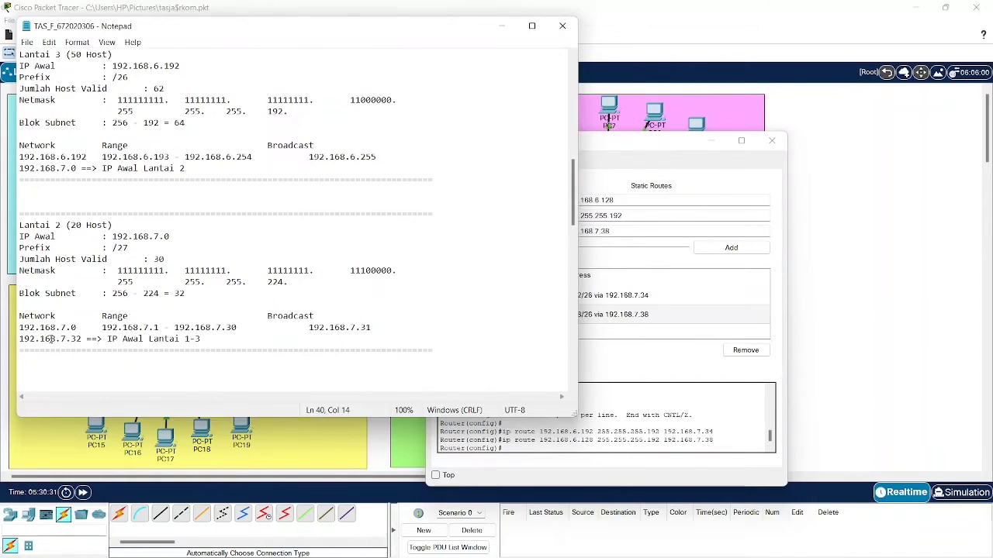
pyautogui.moveTo(21, 327); pyautogui.dragTo(68, 329)
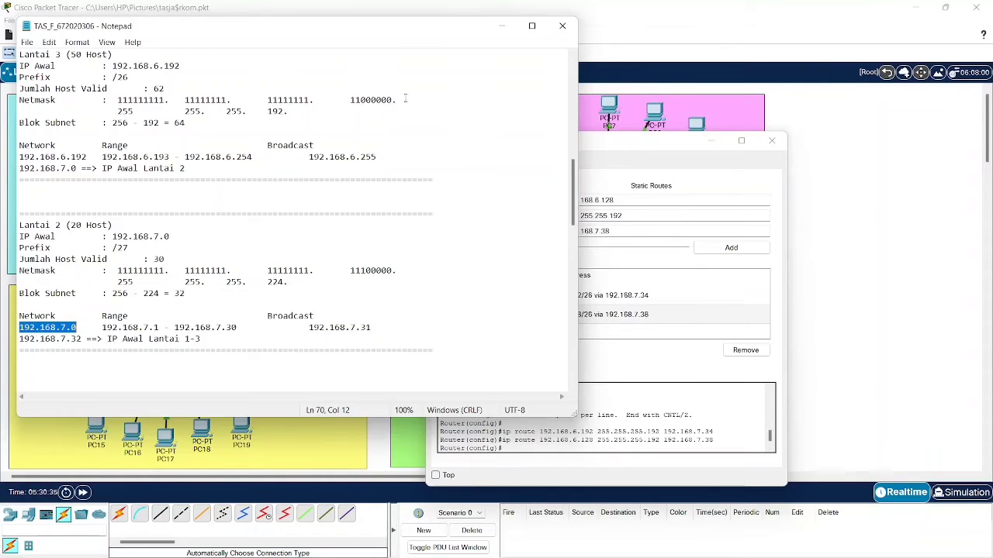
pyautogui.click(502, 26)
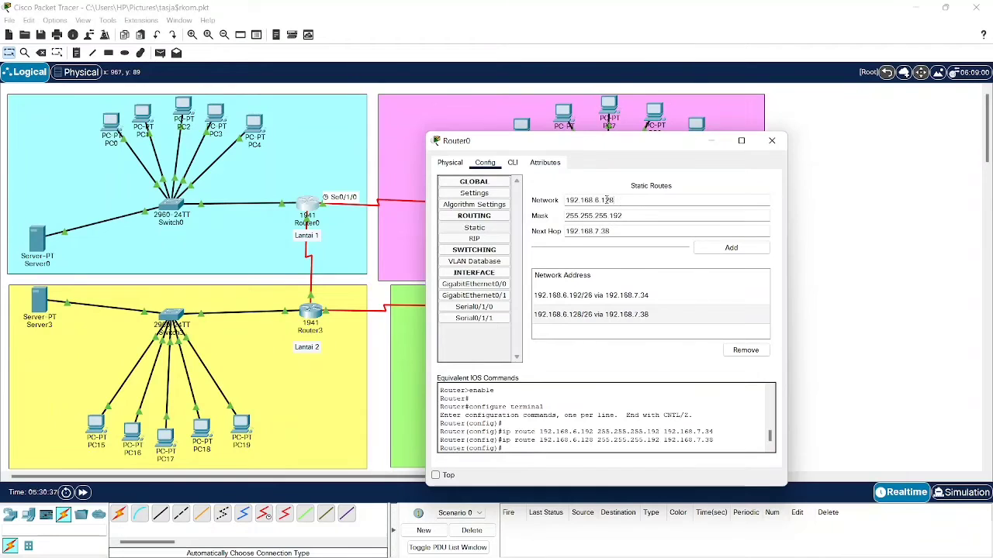
# - Set Router0's route network to 192.168.7.0 and adjust the mask to 255.255.255.224
pyautogui.moveTo(616, 200); pyautogui.dragTo(531, 199)
pyautogui.write('192.168.7.0')
pyautogui.moveTo(665, 532)
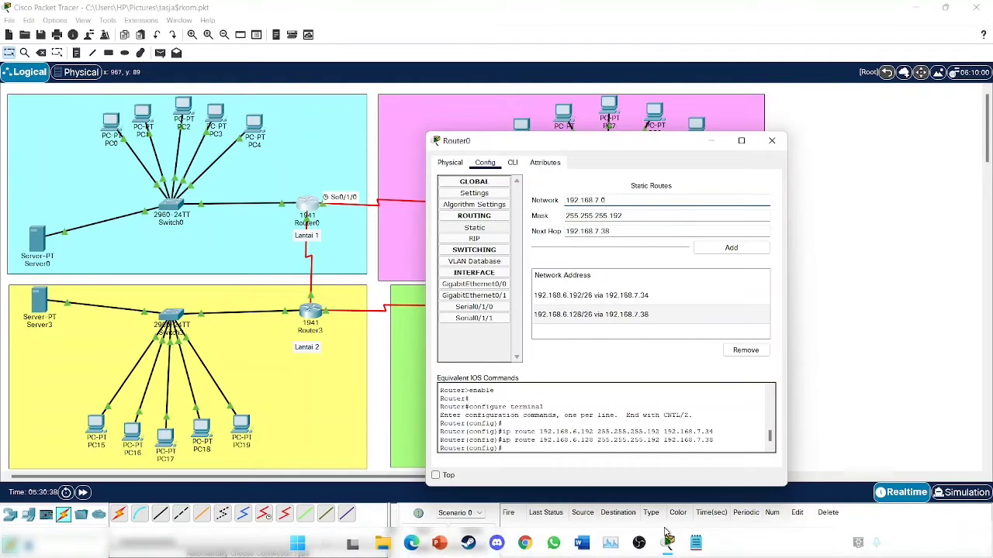
pyautogui.click(696, 543)
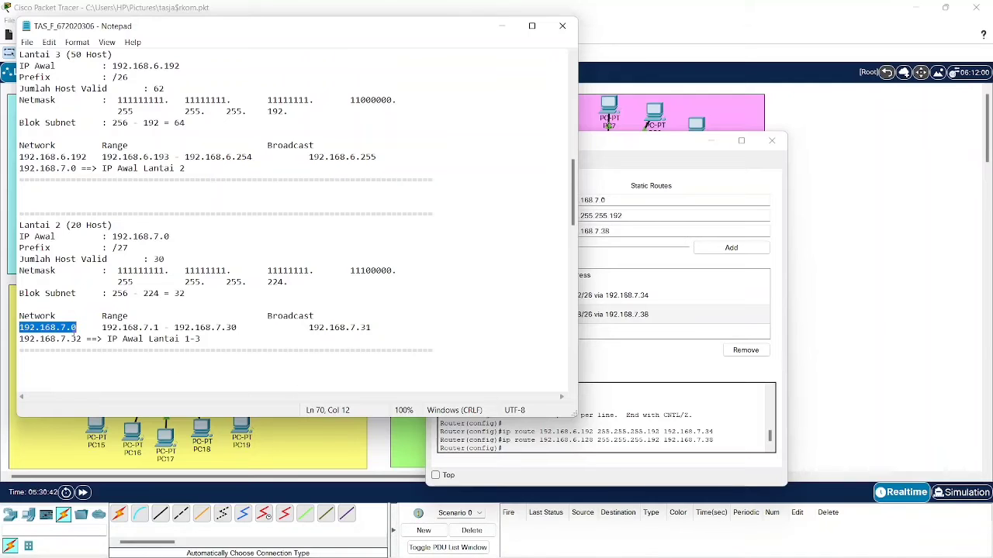
pyautogui.click(502, 26)
pyautogui.click(637, 216)
pyautogui.press('BackSpace')
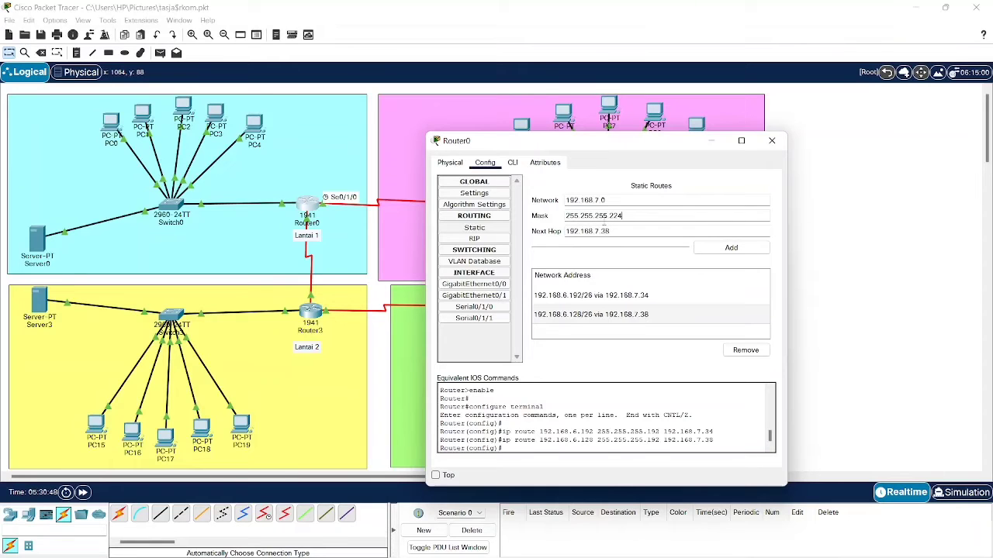
pyautogui.click(625, 231)
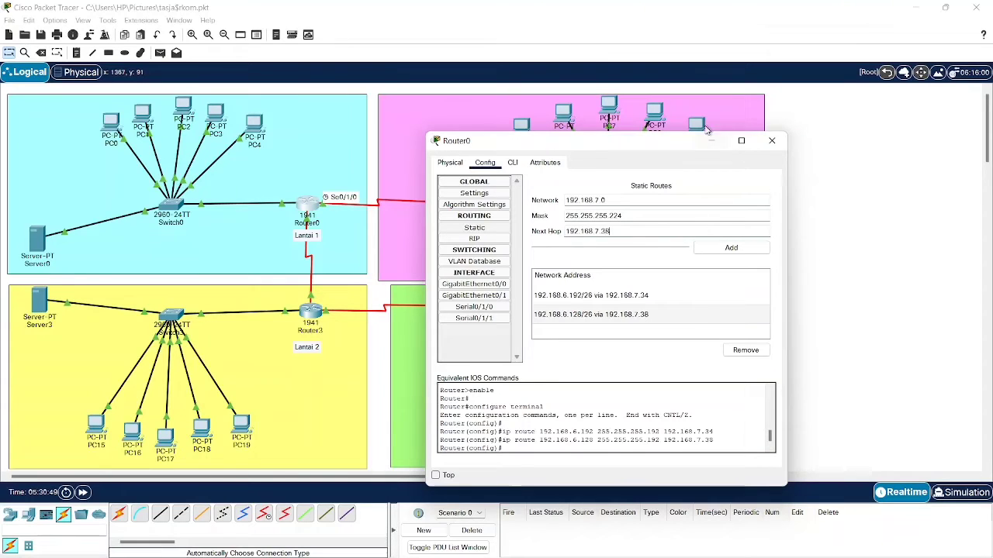
# - Add Router0's route 192.168.7.0/27 via Router3's Serial0/1/0 address 192.168.7.42 and close the window
pyautogui.click(711, 141)
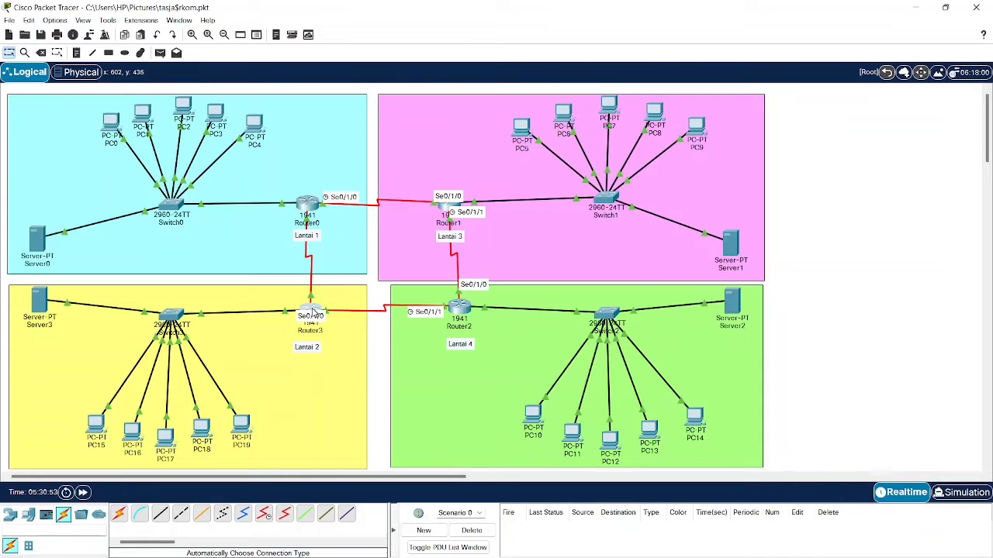
pyautogui.click(317, 313)
pyautogui.click(382, 268)
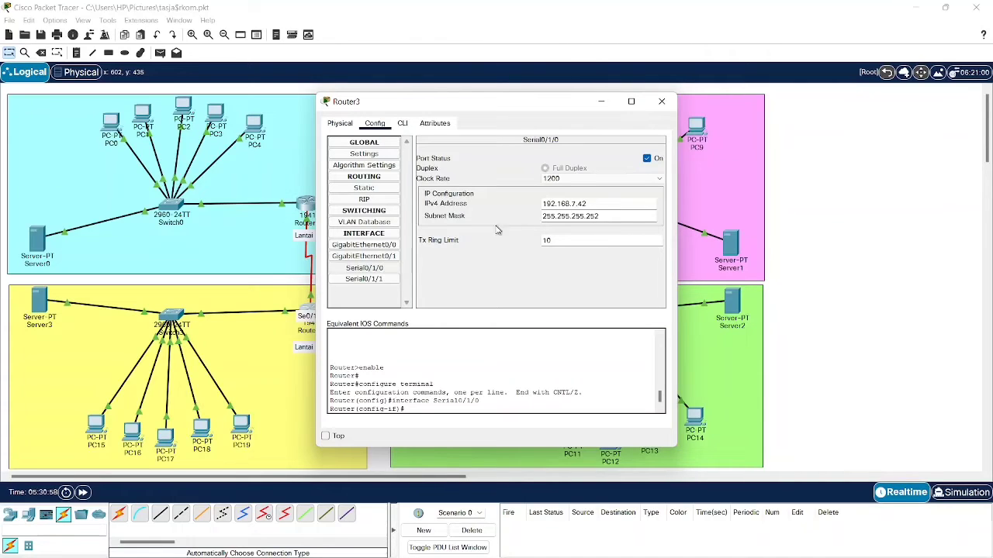
pyautogui.moveTo(578, 203); pyautogui.dragTo(542, 204)
pyautogui.click(601, 102)
pyautogui.click(311, 206)
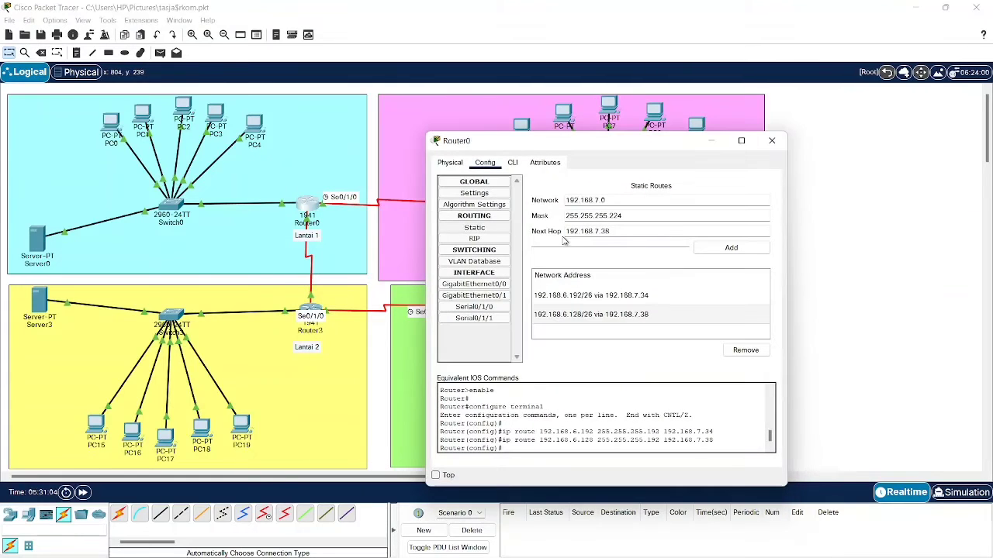
pyautogui.moveTo(625, 233); pyautogui.dragTo(496, 236)
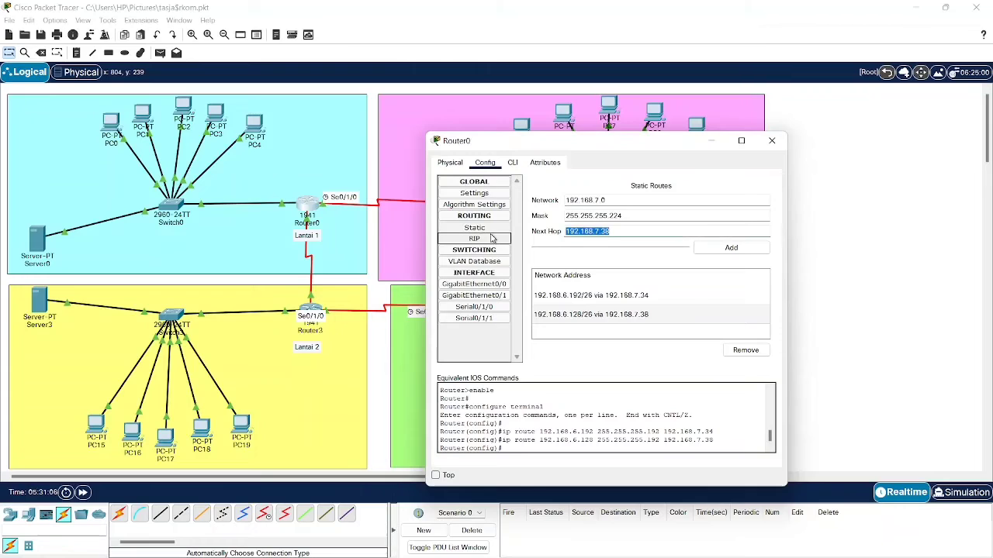
pyautogui.write('192.168.7.42')
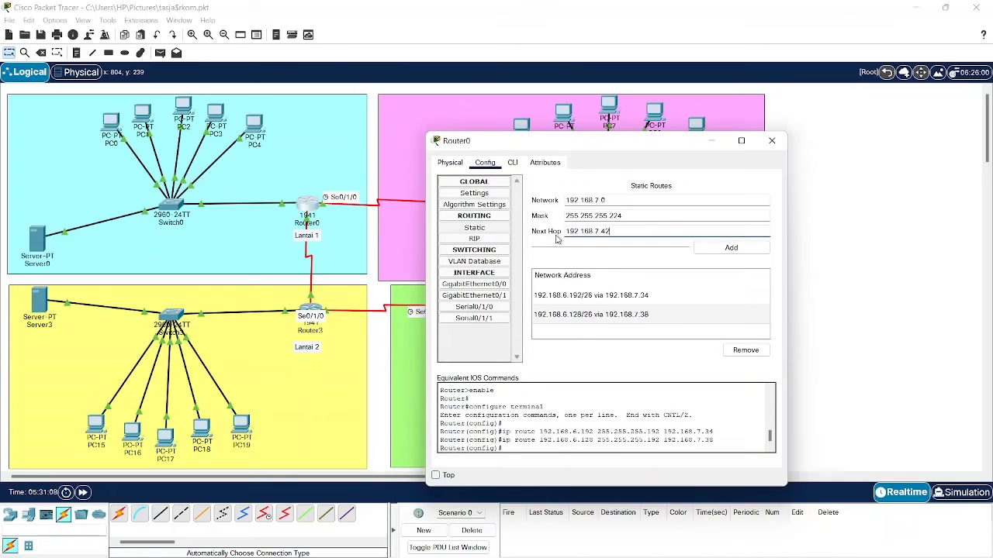
pyautogui.click(704, 248)
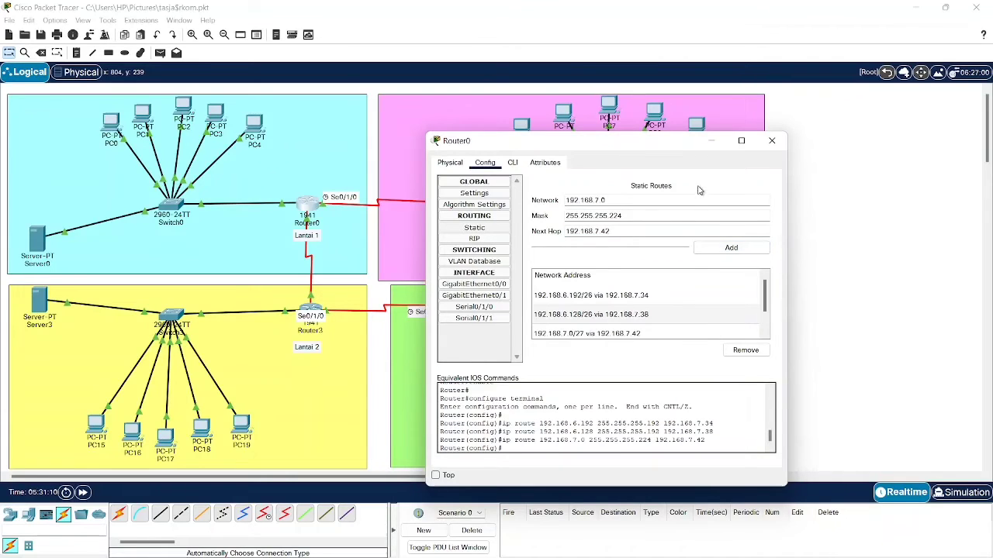
pyautogui.click(772, 142)
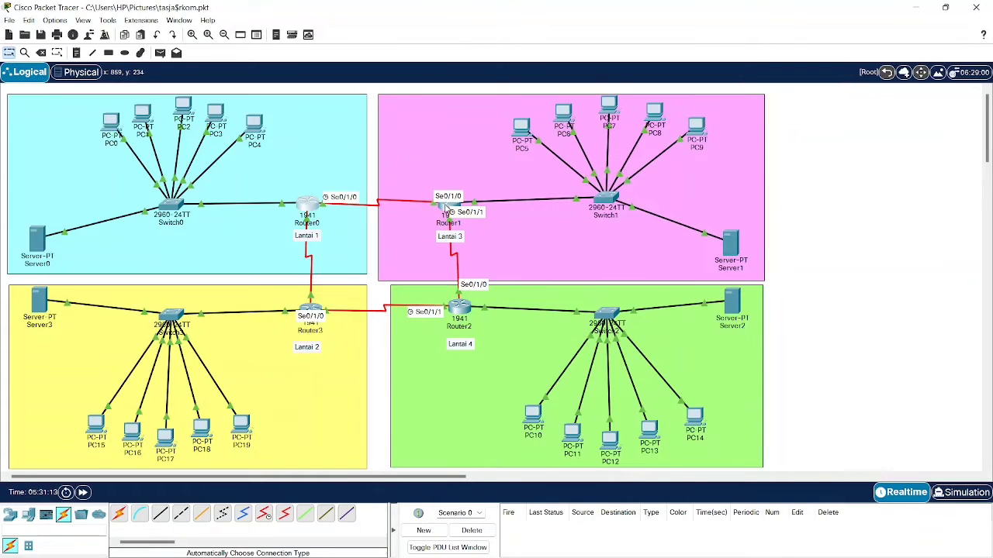
# - Open Router1's static routing page with the subnet notes narrowed beside the diagram
pyautogui.click(448, 211)
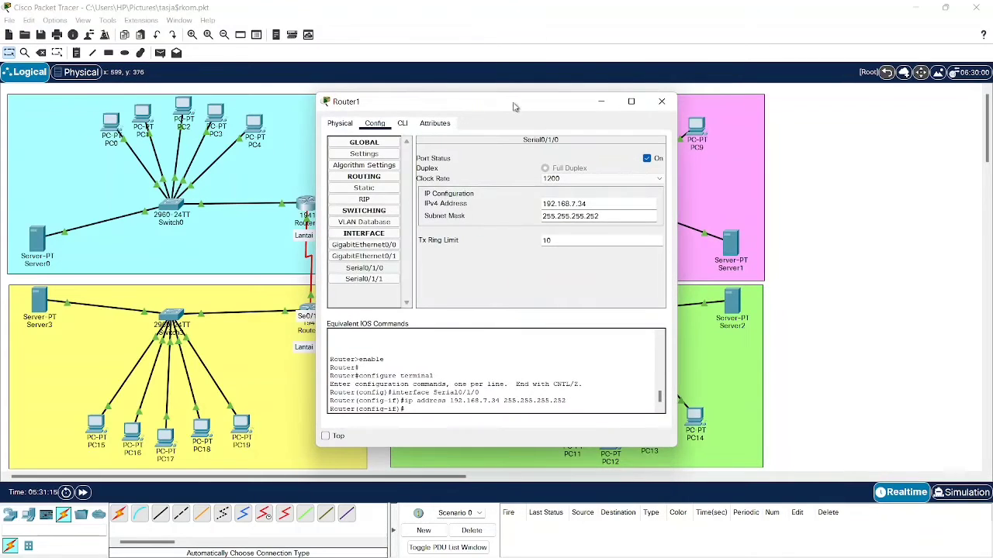
pyautogui.moveTo(515, 102); pyautogui.dragTo(792, 54)
pyautogui.moveTo(676, 549)
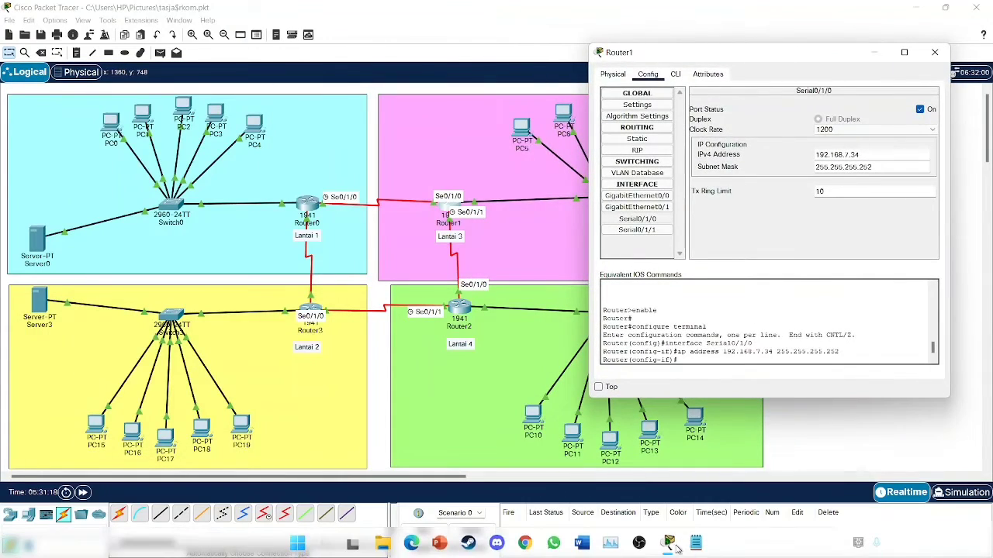
pyautogui.click(695, 450)
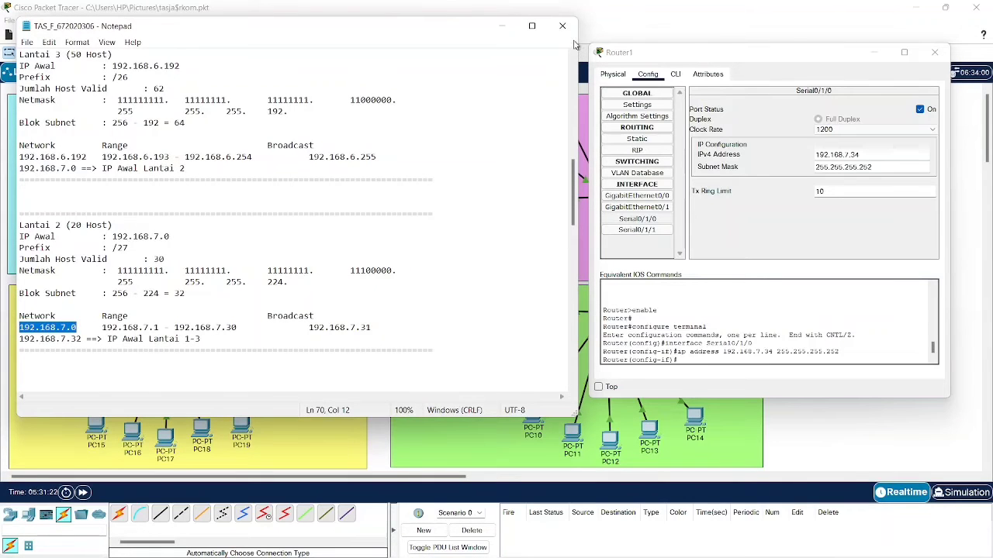
pyautogui.moveTo(572, 45); pyautogui.dragTo(273, 35)
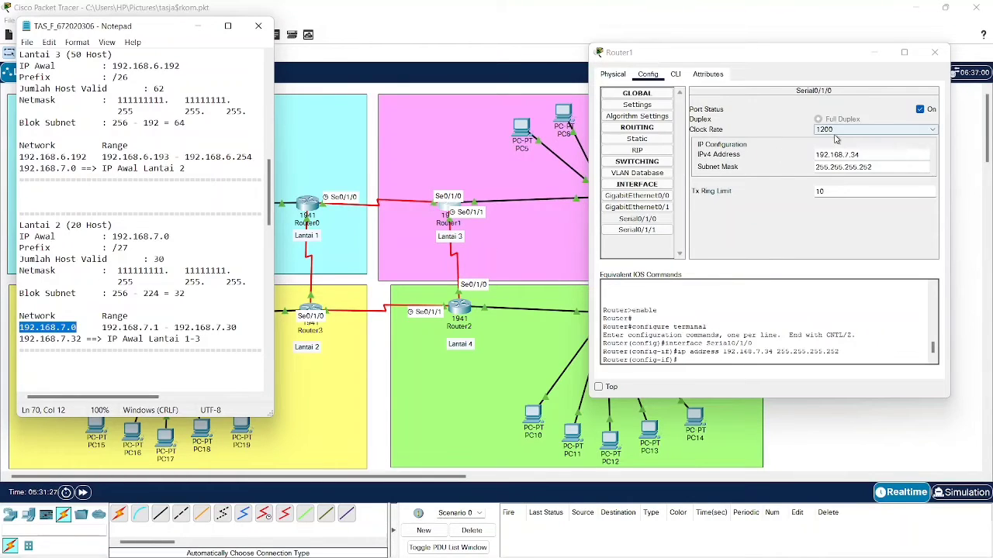
pyautogui.click(637, 139)
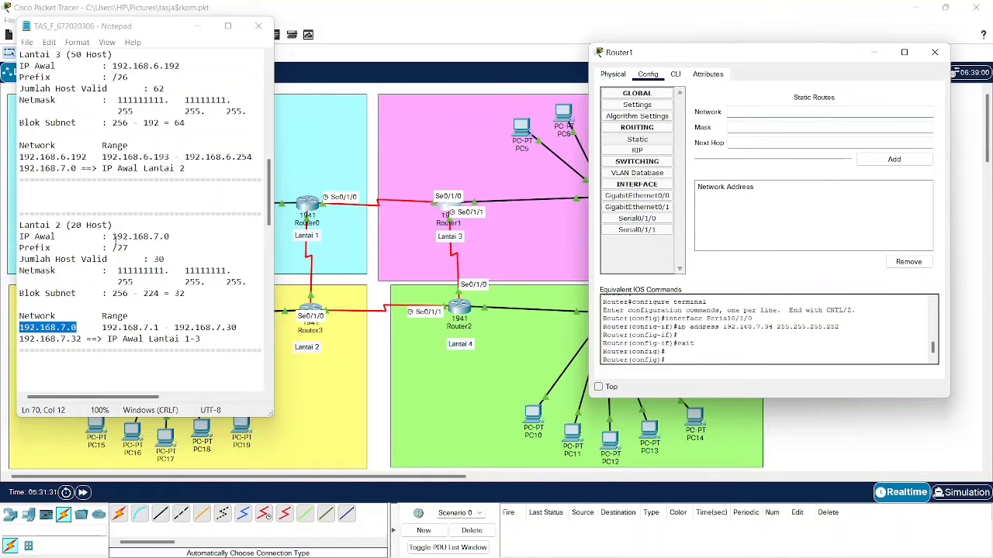
# - Copy the Lantai 4 network address 192.168.6.128 from the subnet notes
pyautogui.click(101, 260)
pyautogui.scroll(-6, 101, 261)
pyautogui.scroll(15, 116, 238)
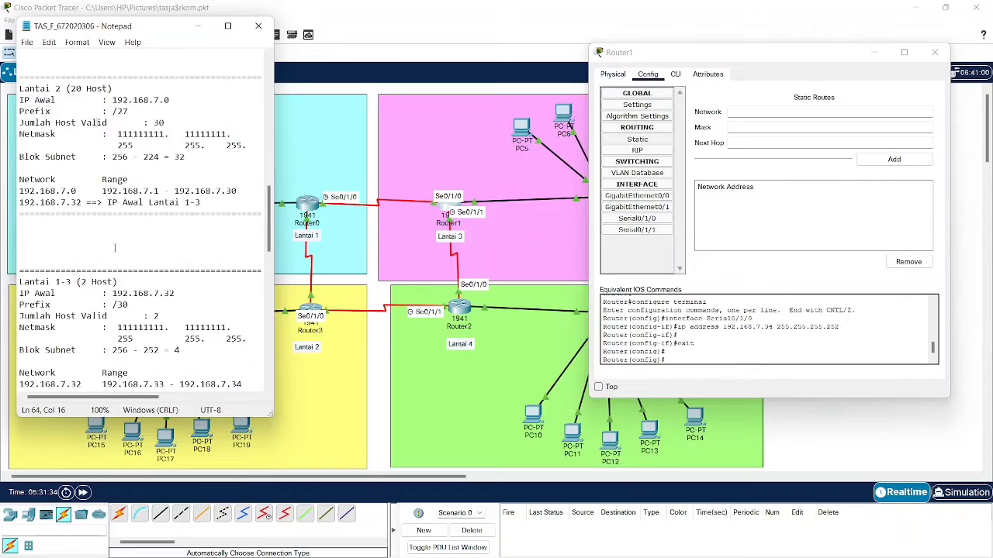
pyautogui.scroll(6, 116, 238)
pyautogui.scroll(-7, 116, 225)
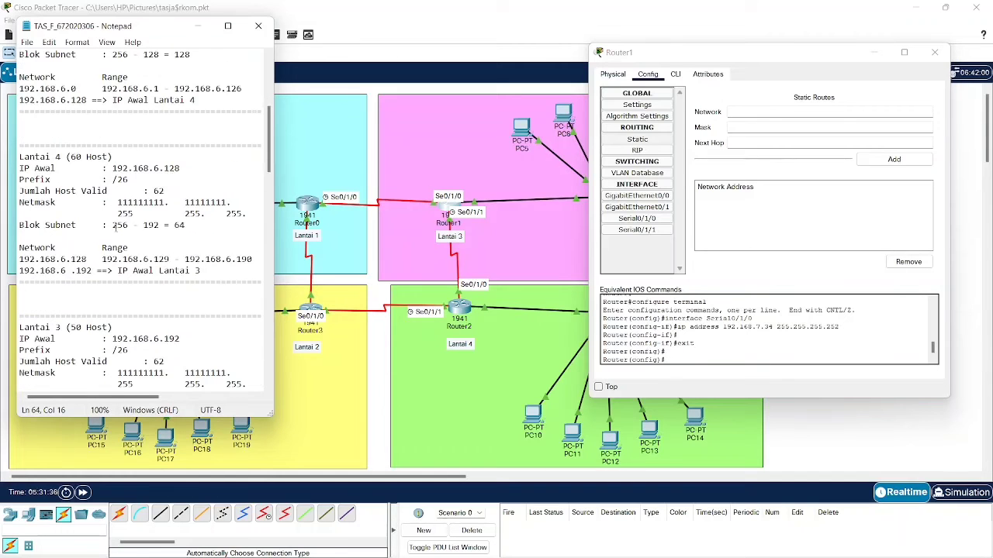
pyautogui.moveTo(20, 259); pyautogui.dragTo(92, 259)
pyautogui.click(36, 259)
pyautogui.moveTo(19, 259); pyautogui.dragTo(87, 257)
pyautogui.hotkey('ctrl', 'c')
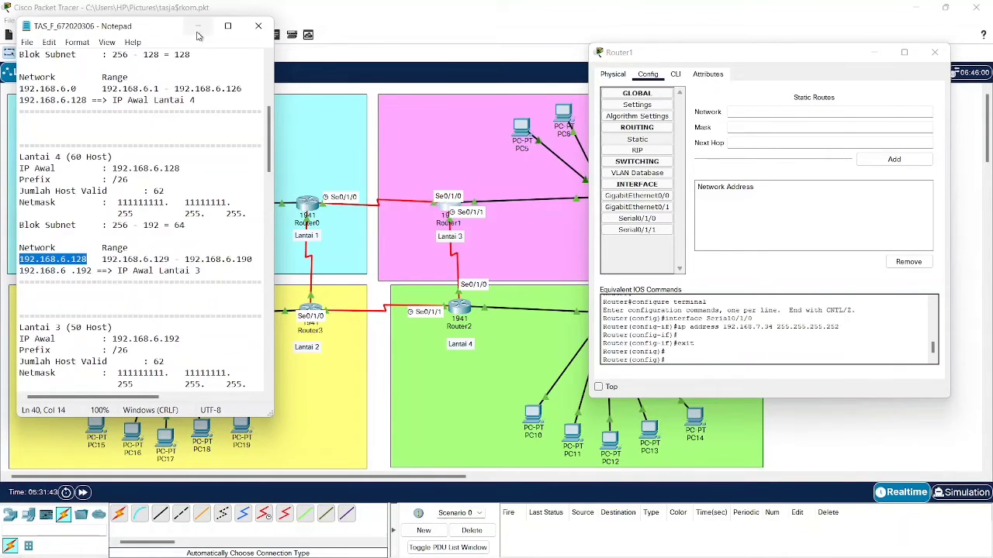
pyautogui.click(555, 200)
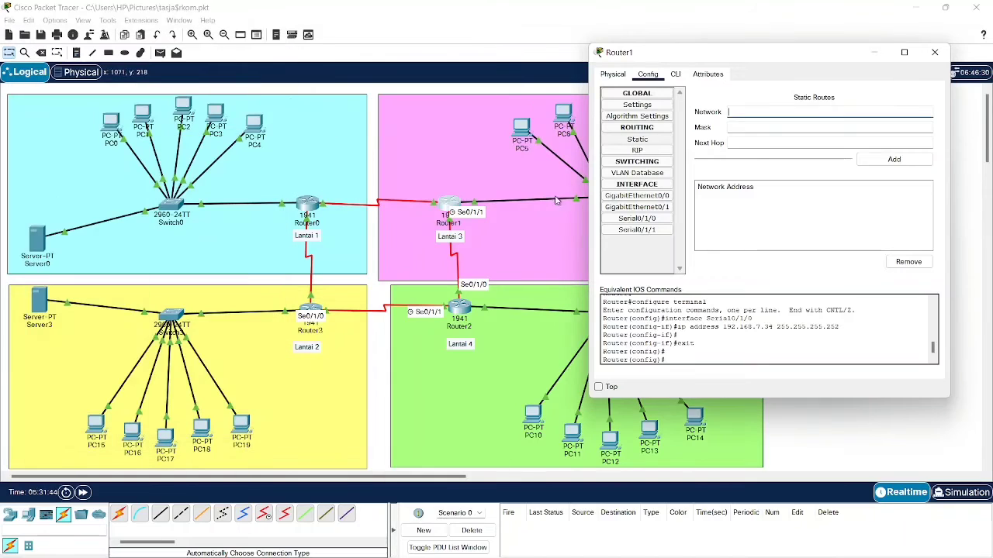
# - Fill Router1's new static route with network 192.168.6.128 and mask 255.255.255.192
pyautogui.click(783, 114)
pyautogui.hotkey('ctrl', 'v')
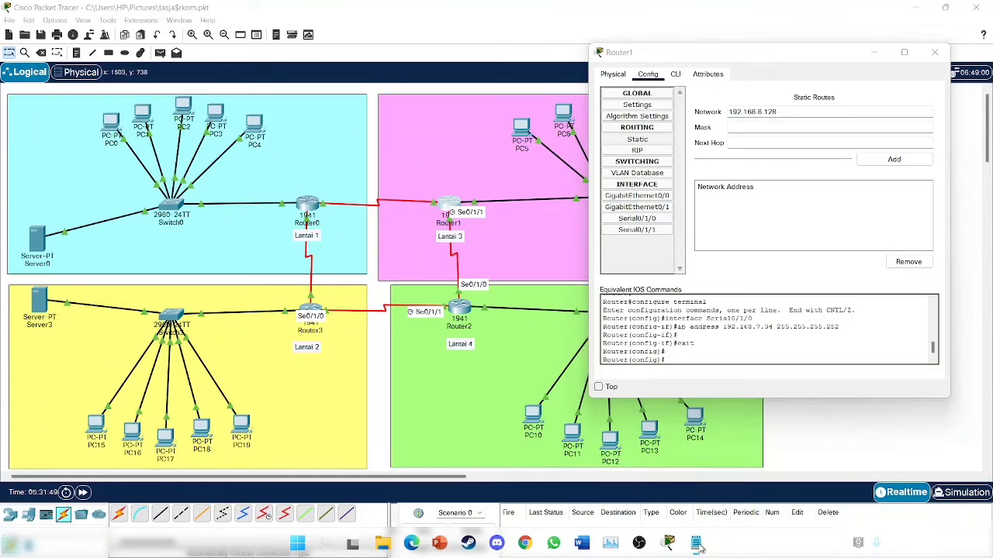
pyautogui.click(696, 543)
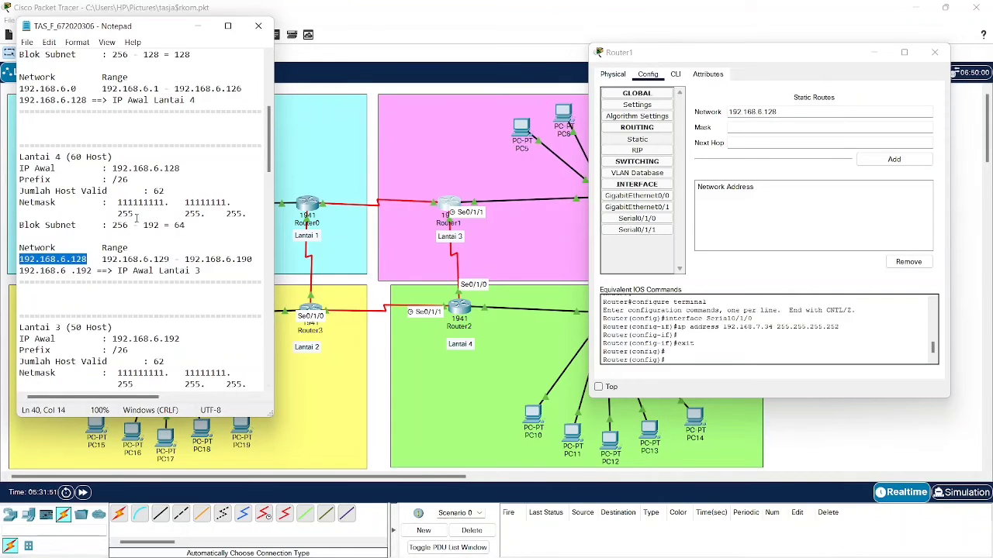
pyautogui.click(760, 124)
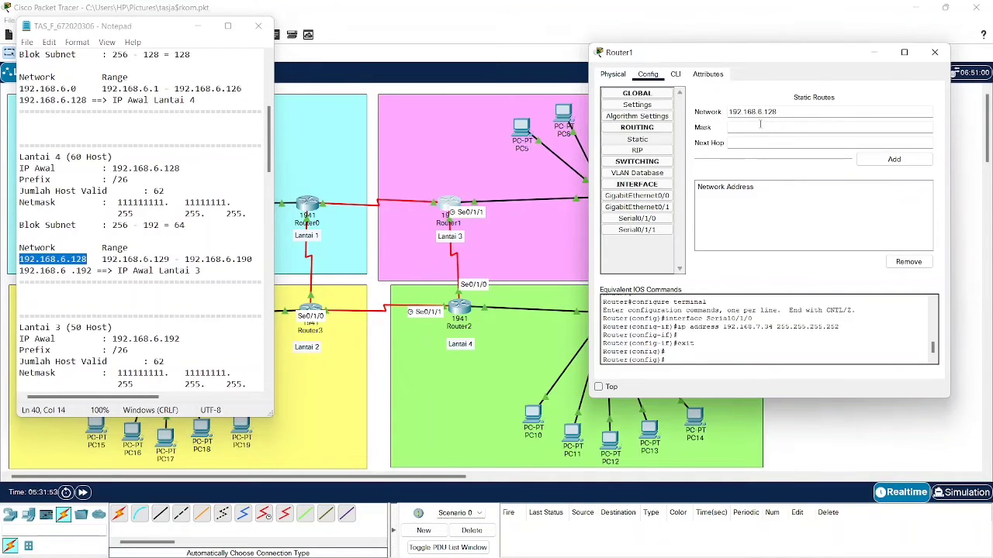
pyautogui.write('255.255')
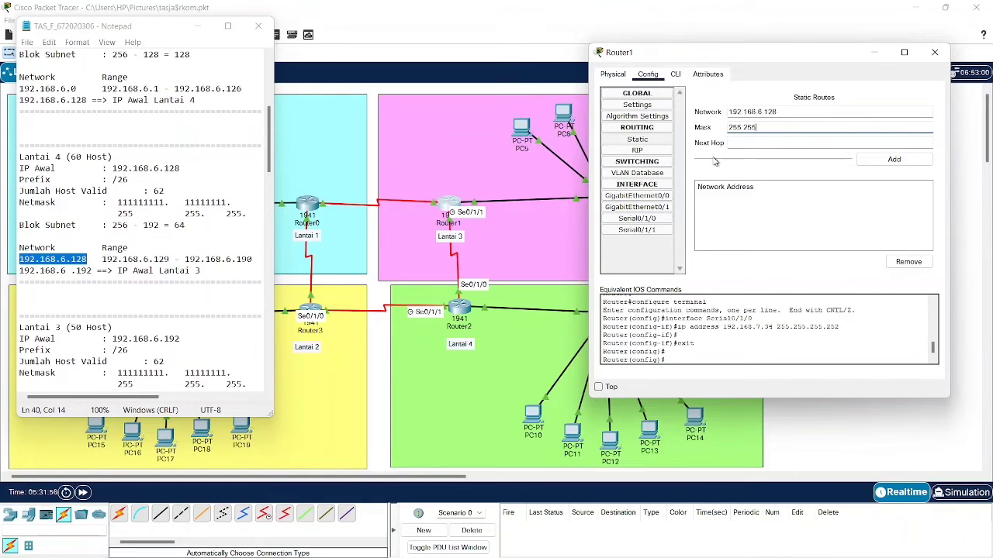
pyautogui.write('.255.192')
pyautogui.click(752, 147)
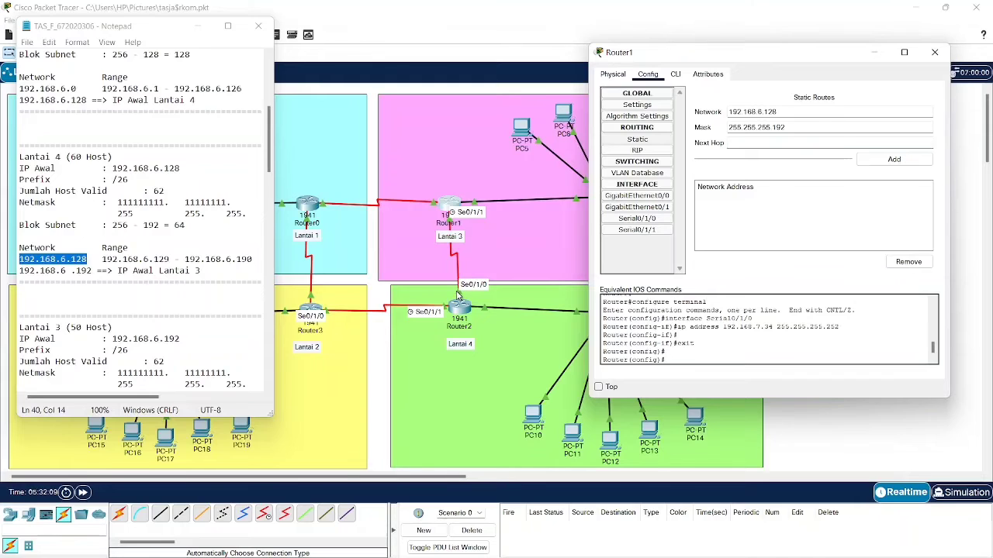
pyautogui.click(458, 294)
pyautogui.click(461, 307)
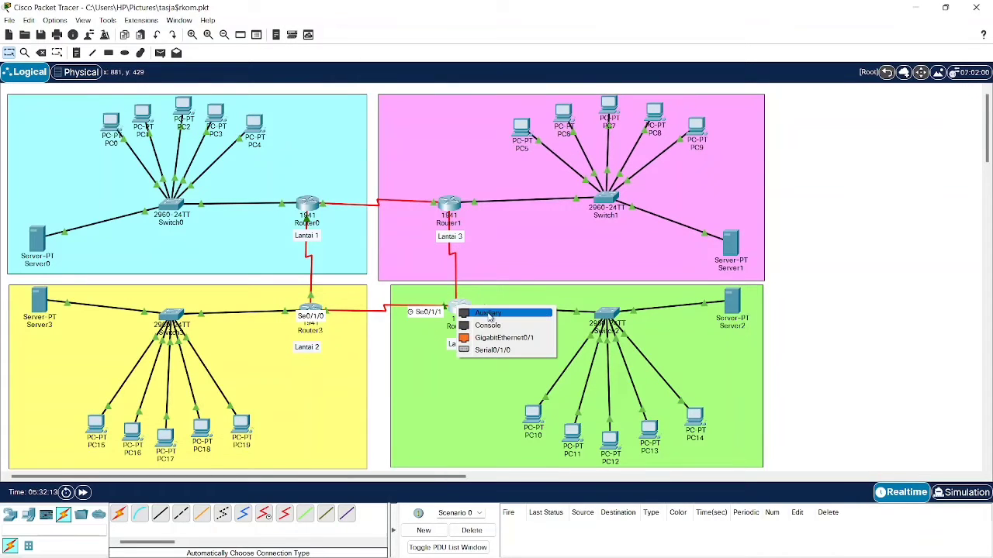
# - Copy Router2's Serial0/1/0 address 192.168.7.38 after comparing it with Serial0/1/1
pyautogui.click(494, 351)
pyautogui.click(463, 312)
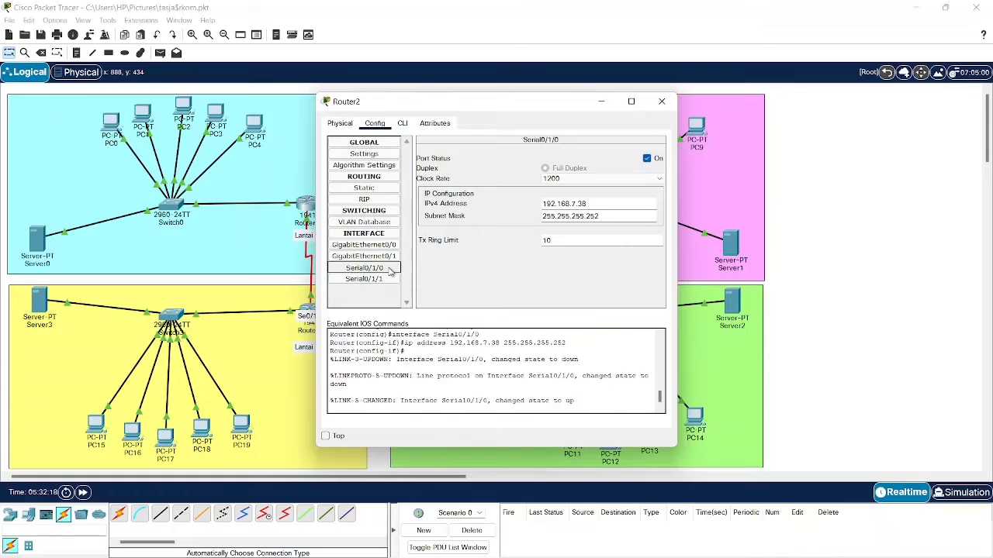
pyautogui.click(387, 281)
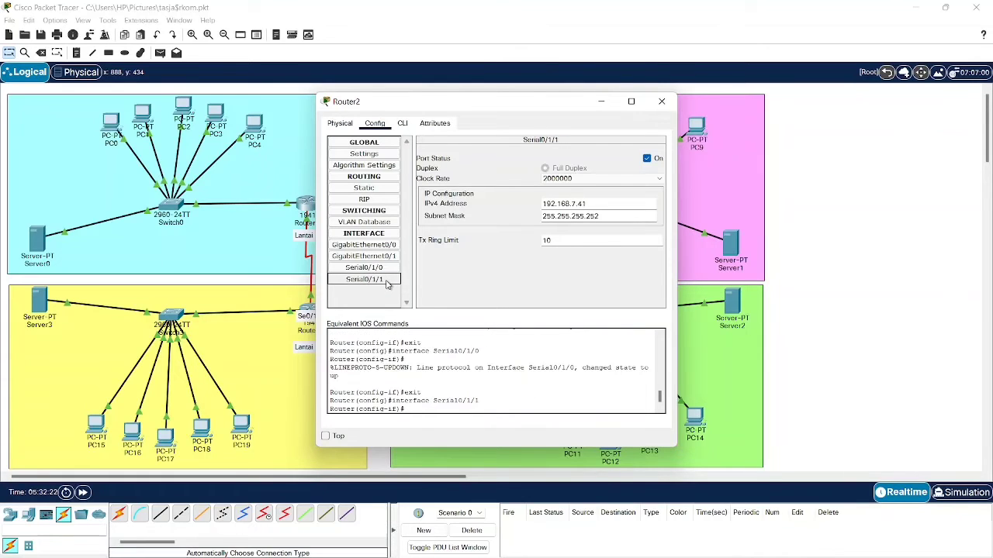
pyautogui.click(378, 268)
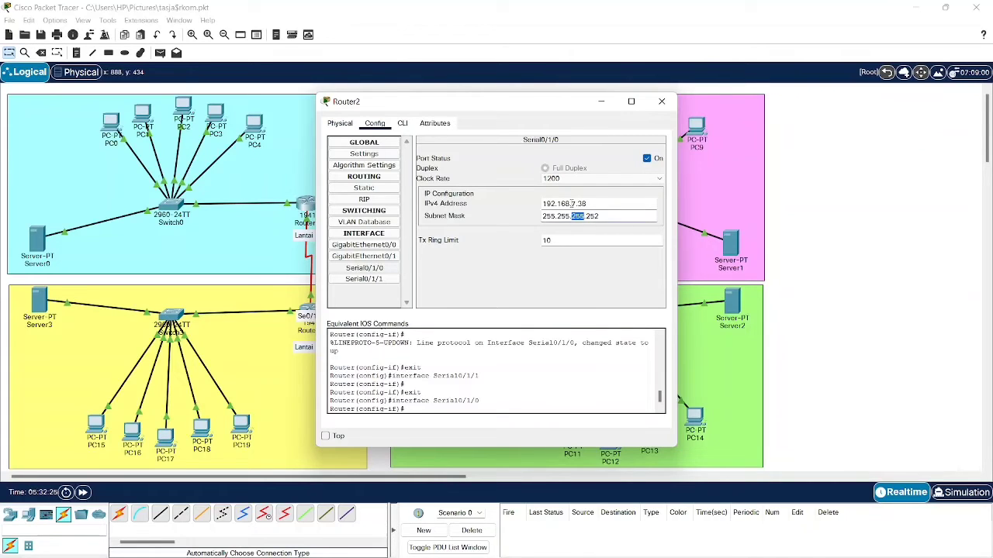
pyautogui.tripleClick(572, 203)
pyautogui.hotkey('ctrl', 'c')
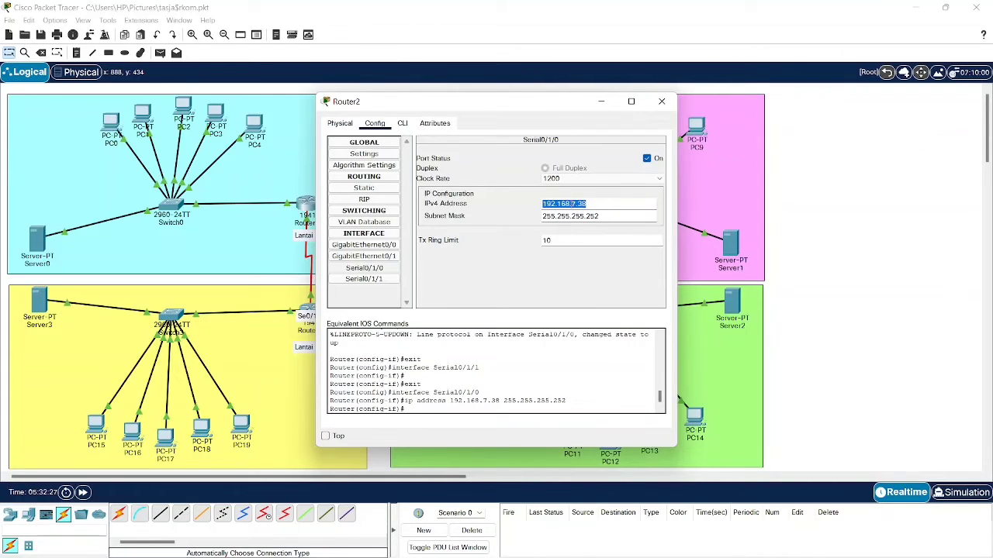
pyautogui.click(601, 102)
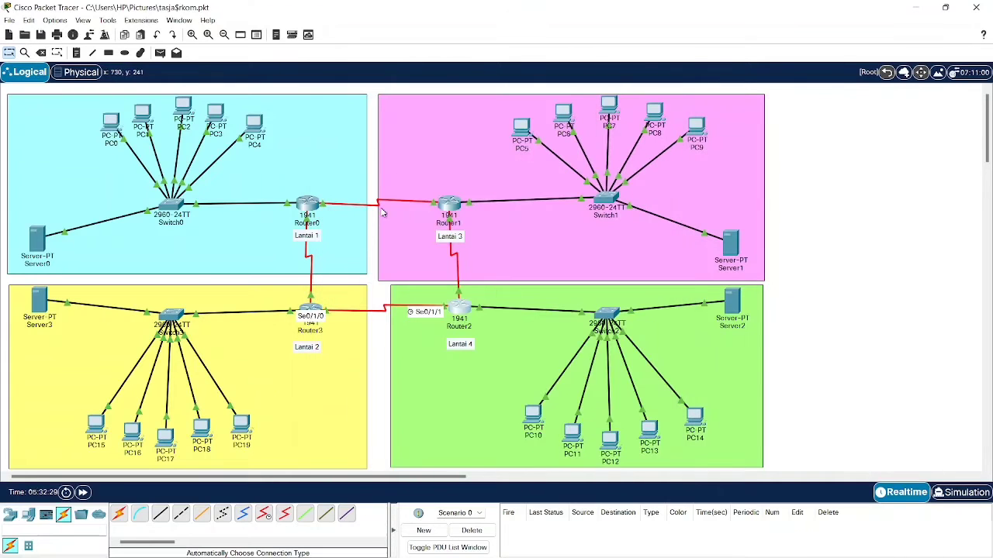
pyautogui.click(450, 206)
# - Add Router1's route 192.168.6.128/26 via next hop 192.168.7.38
pyautogui.click(762, 144)
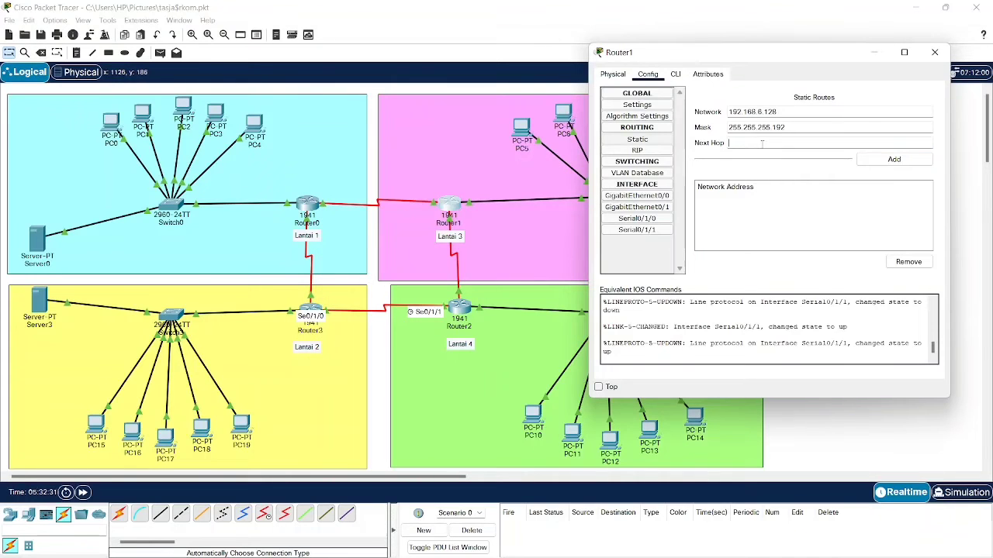
pyautogui.hotkey('ctrl', 'v')
pyautogui.click(884, 160)
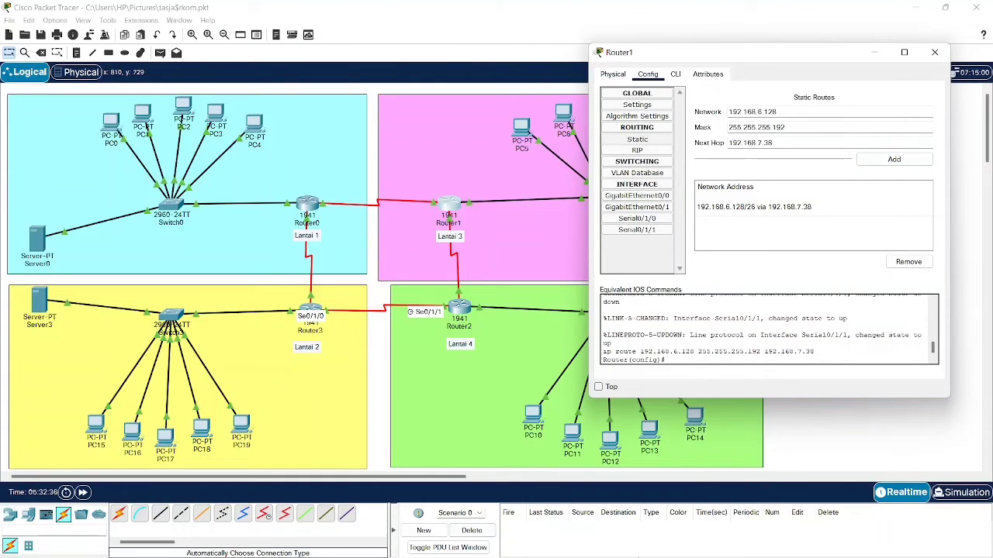
# - Copy the Lantai 2 network address 192.168.7.0 from the subnet notes
pyautogui.click(694, 545)
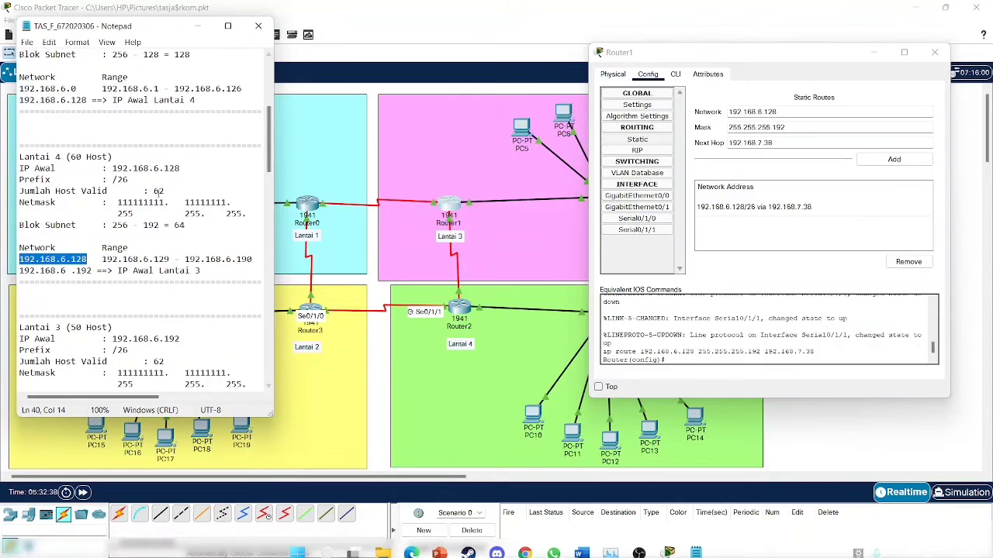
pyautogui.scroll(5, 156, 199)
pyautogui.scroll(-15, 157, 199)
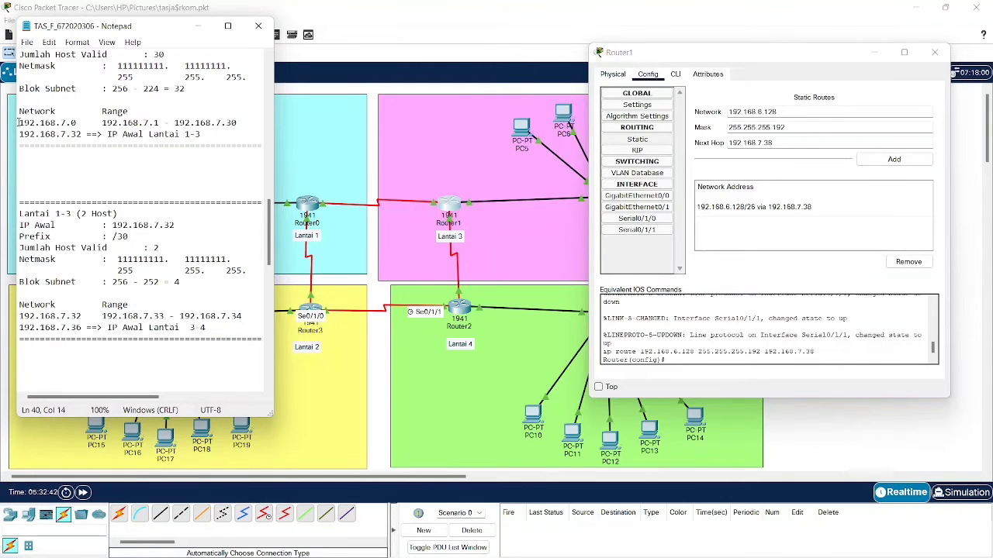
pyautogui.moveTo(17, 122); pyautogui.dragTo(76, 124)
pyautogui.hotkey('ctrl', 'c')
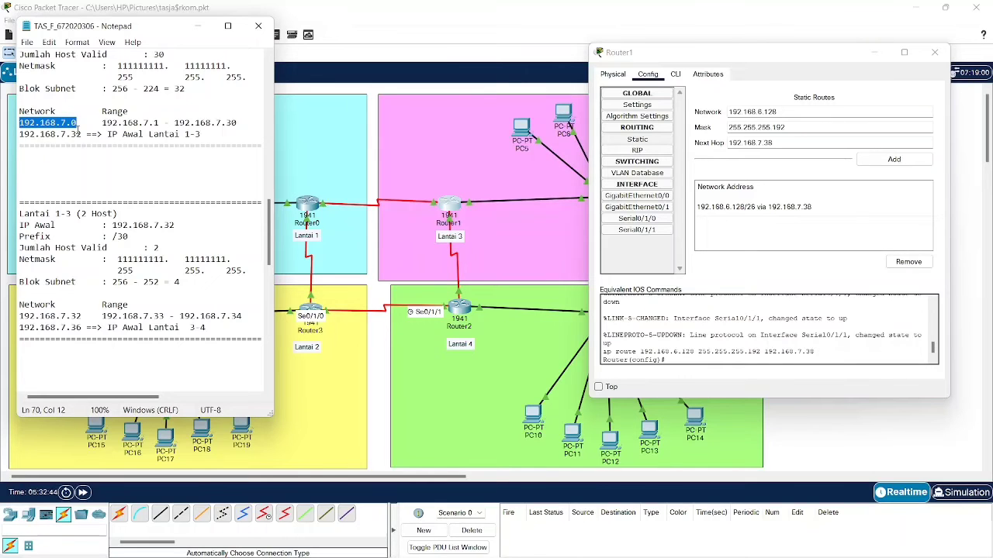
pyautogui.click(198, 25)
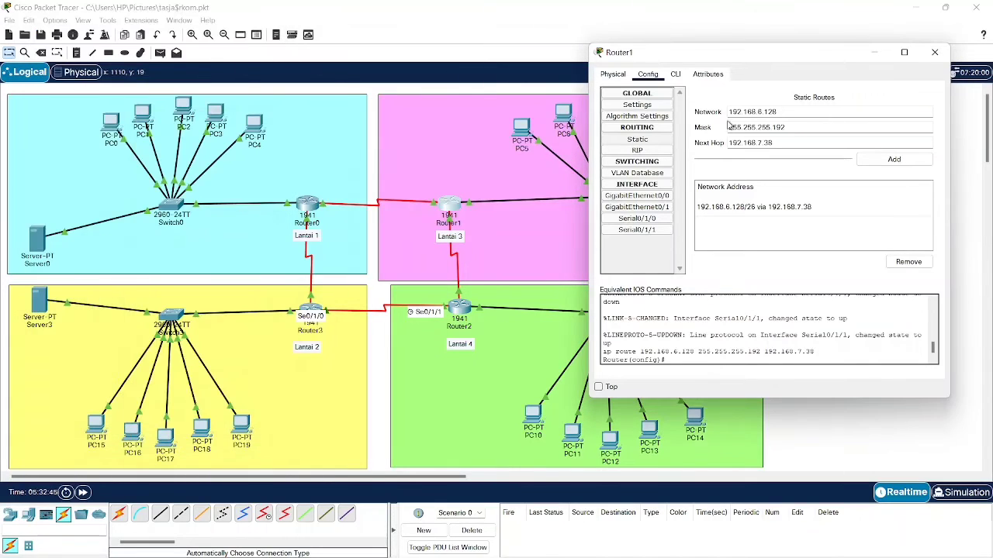
# - Draft Router1's next route with network 192.168.7.0 and mask 255.255.255.224
pyautogui.tripleClick(800, 111)
pyautogui.hotkey('ctrl', 'v')
pyautogui.moveTo(754, 530)
pyautogui.click(692, 547)
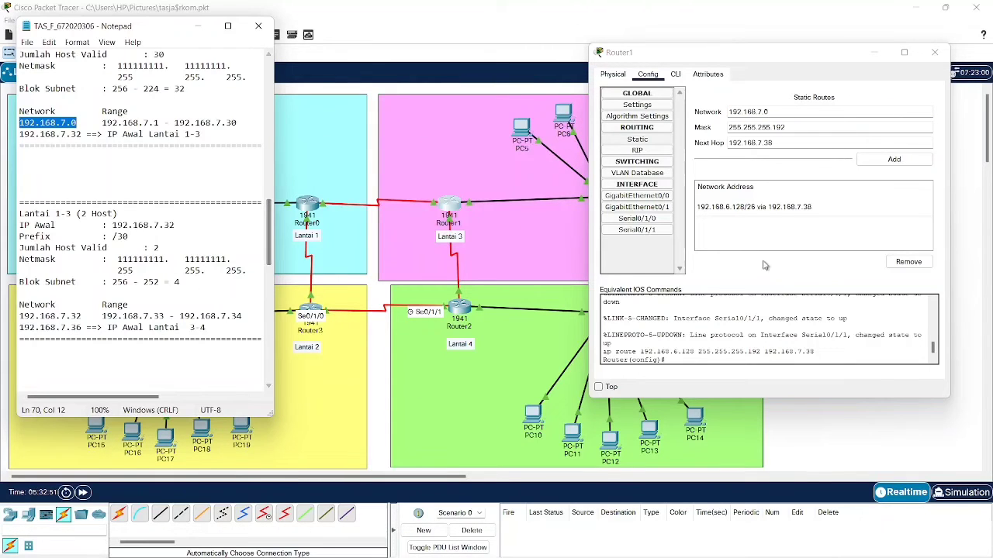
pyautogui.click(798, 129)
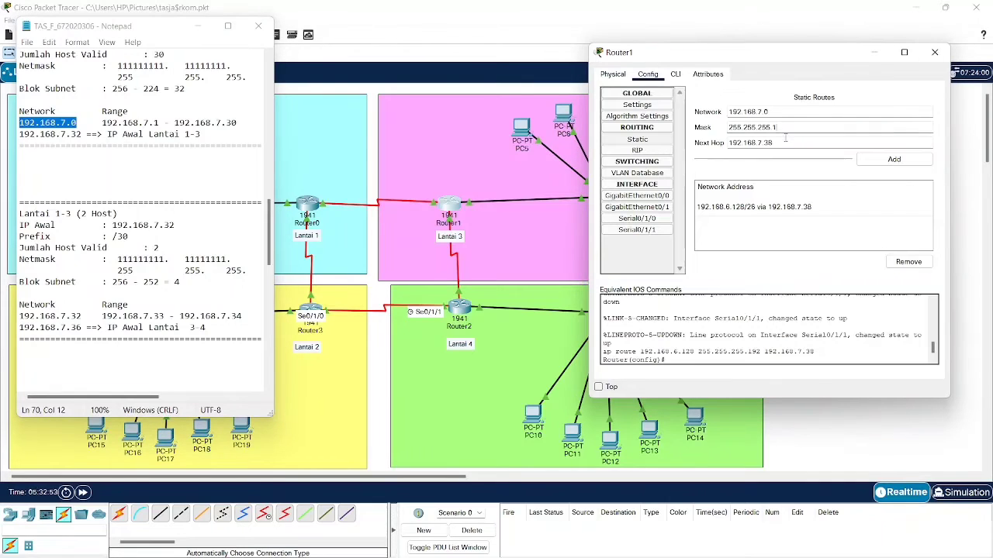
pyautogui.press('BackSpace')
pyautogui.press('BackSpace')
pyautogui.press('BackSpace')
pyautogui.write('224')
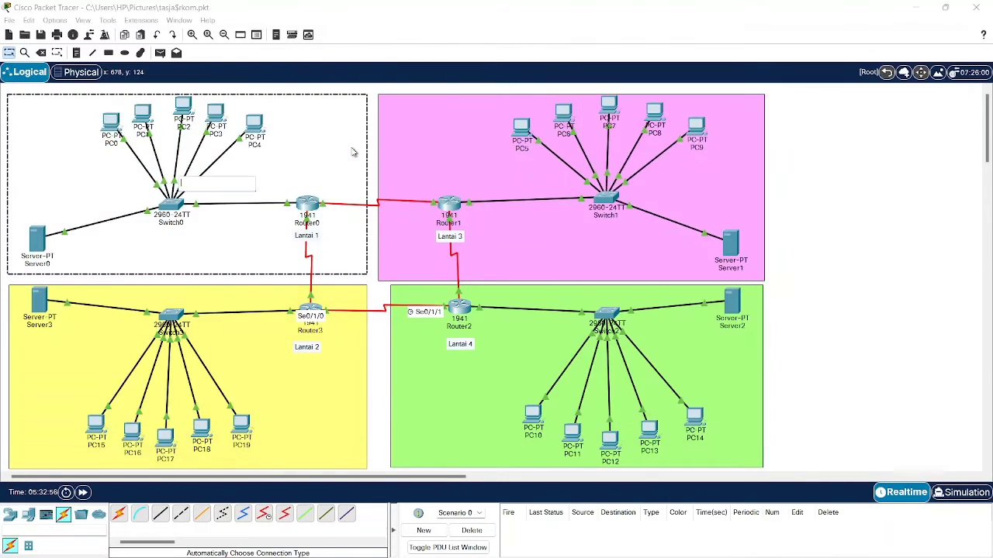
pyautogui.click(355, 153)
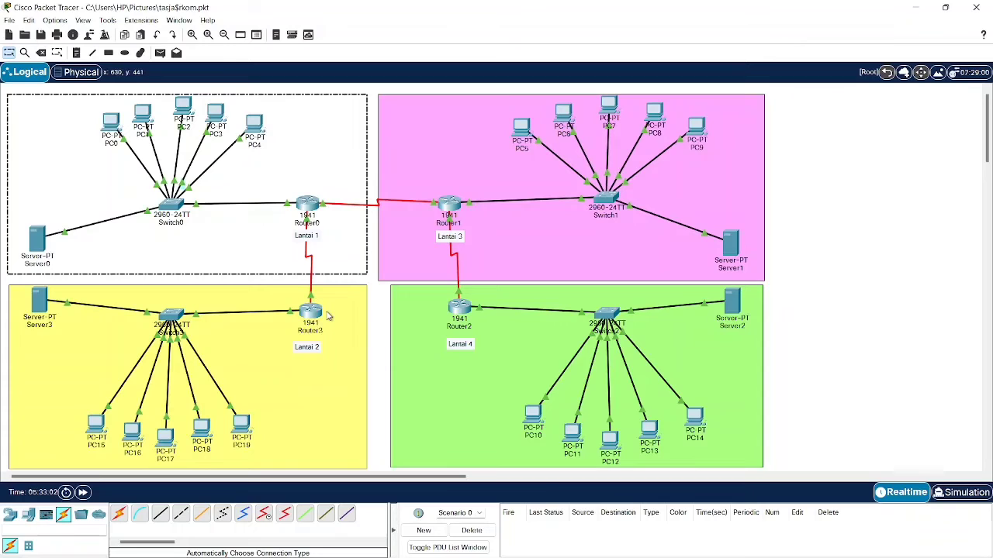
# - Attach the pending link to Router3's Serial0/1/0 port
pyautogui.click(326, 315)
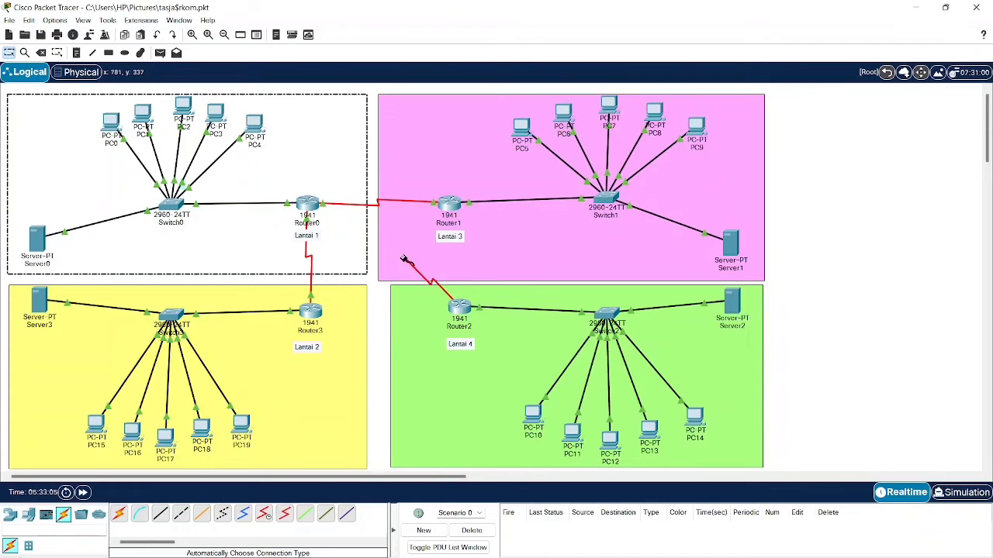
pyautogui.click(313, 314)
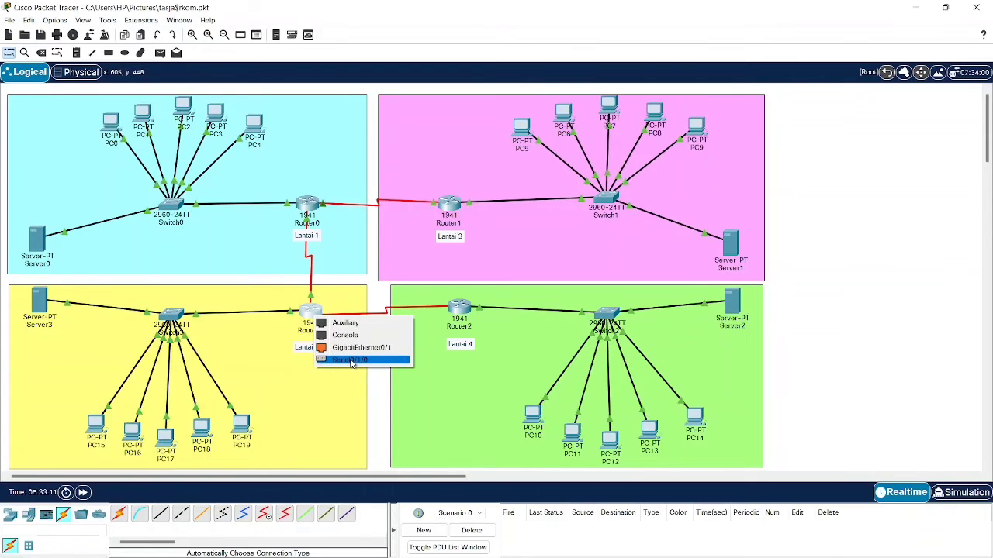
pyautogui.click(351, 362)
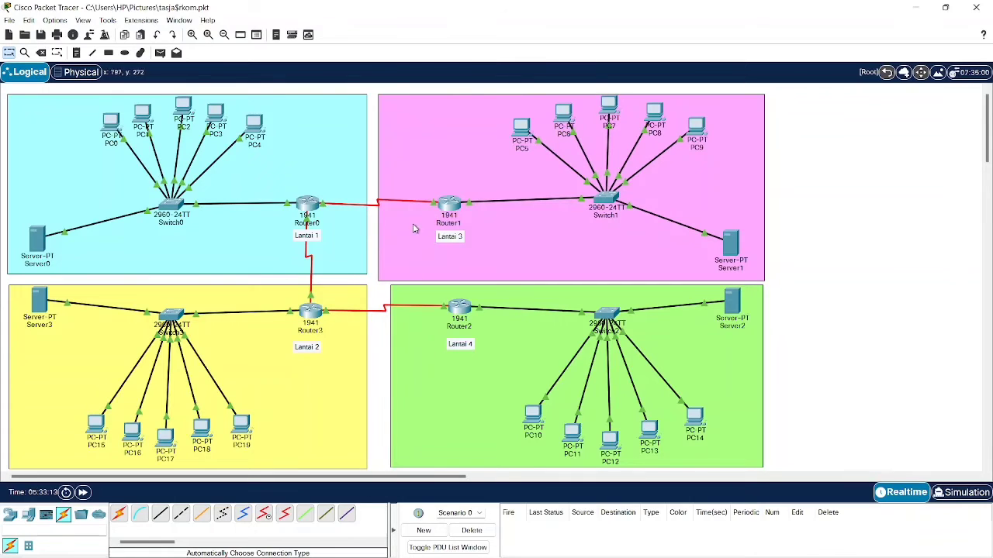
# - Link Router1's Serial0/1/1 to Router2 with a serial DCE cable, then reopen Router1's static routes
pyautogui.click(121, 514)
pyautogui.click(450, 207)
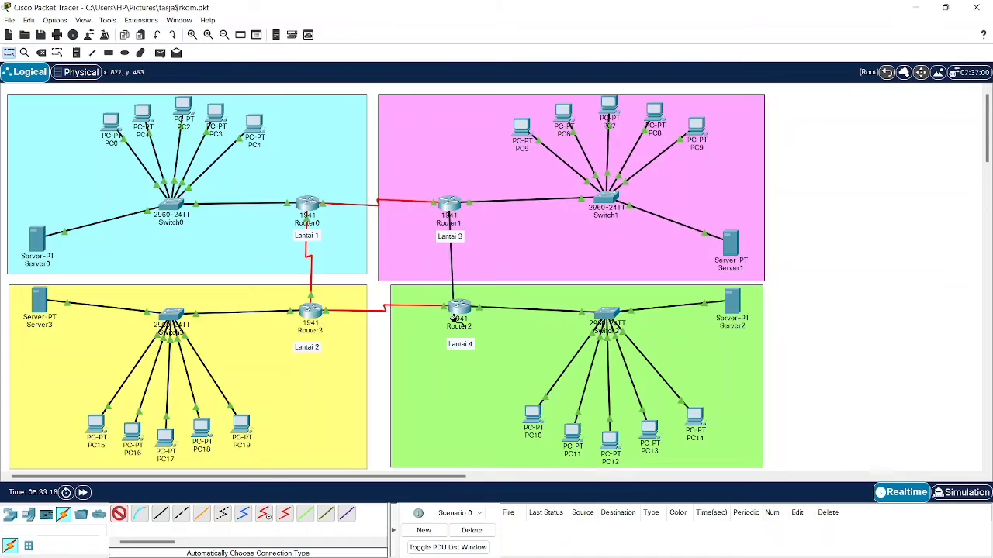
pyautogui.click(455, 319)
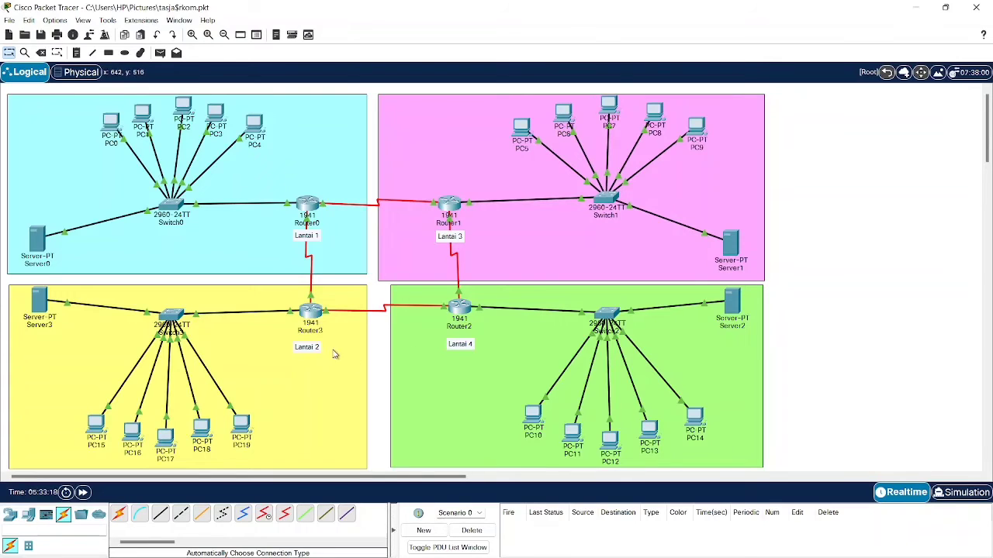
pyautogui.click(451, 208)
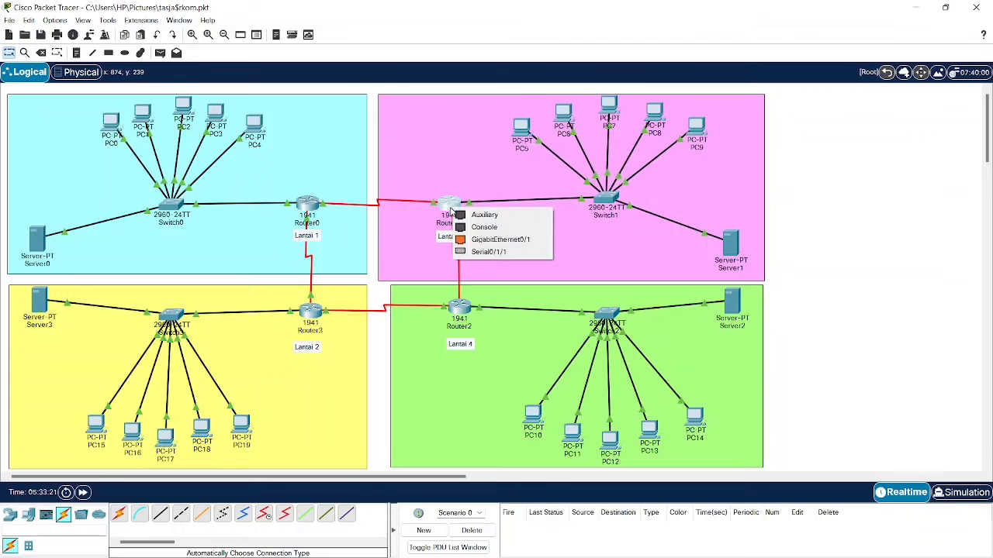
pyautogui.click(482, 252)
pyautogui.click(452, 206)
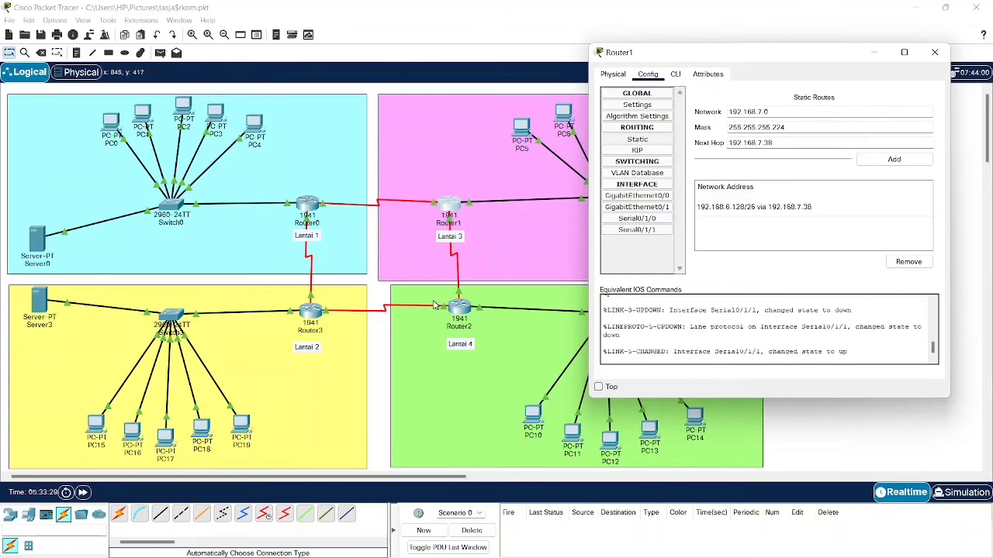
# - Check Router3's Serial0/1/0 address 192.168.7.42 /30, then close Router3's window
pyautogui.click(876, 53)
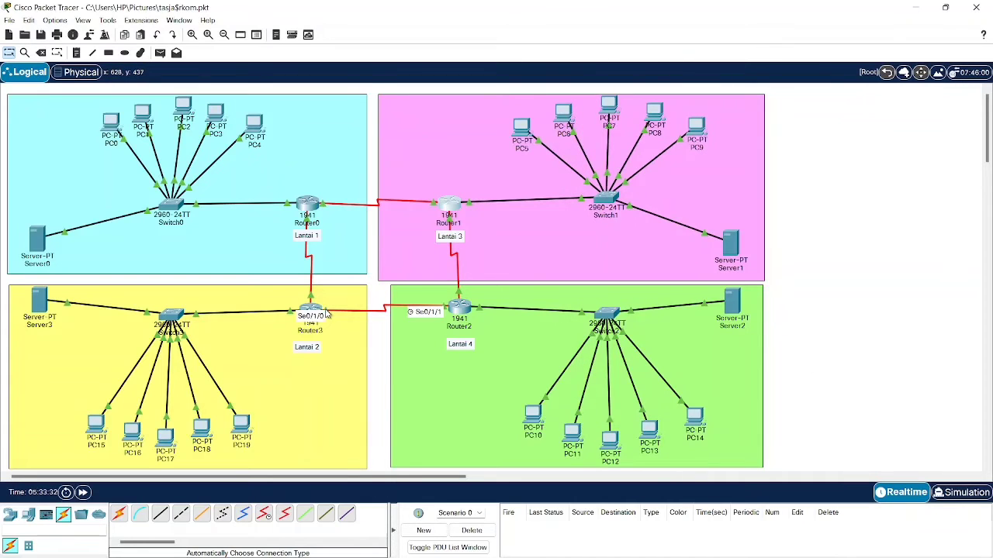
pyautogui.click(312, 311)
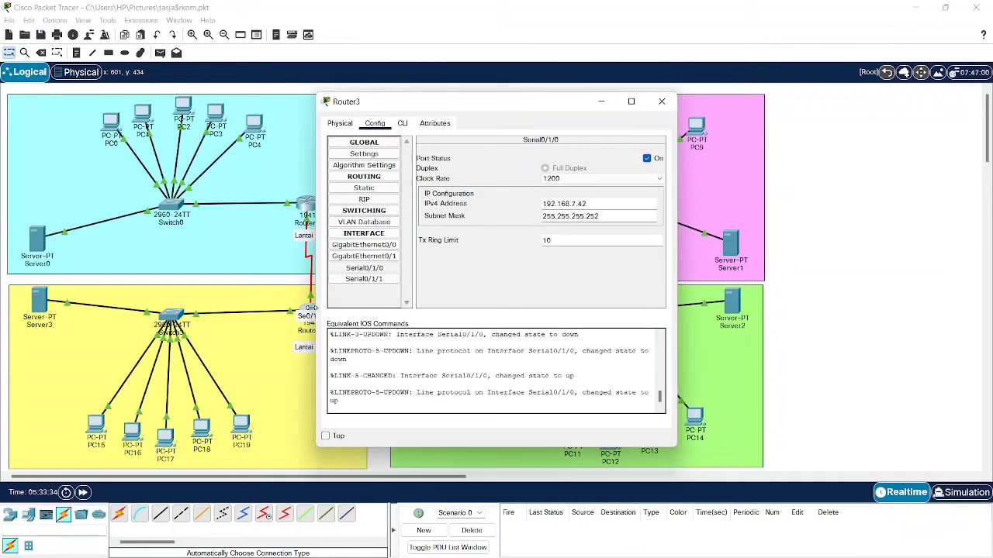
pyautogui.click(383, 270)
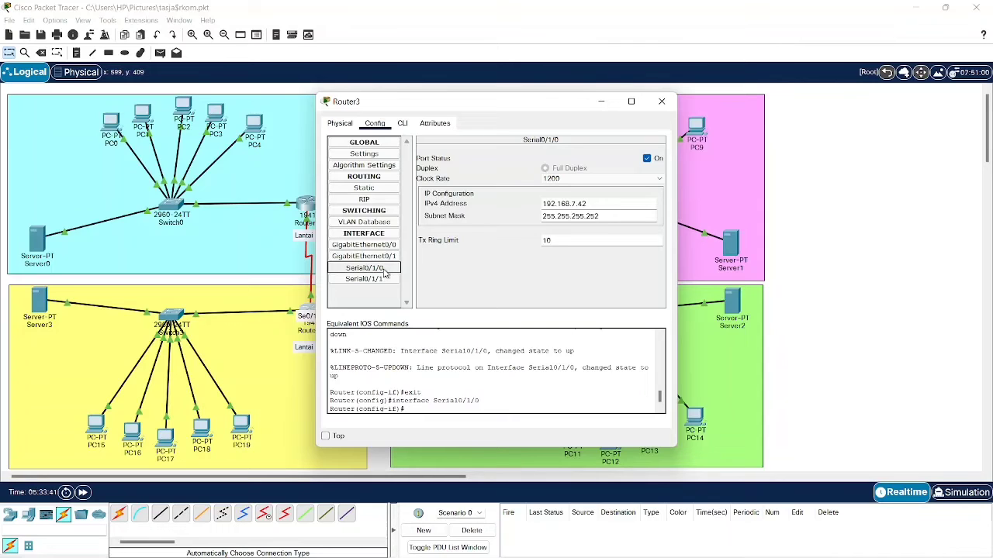
pyautogui.tripleClick(591, 201)
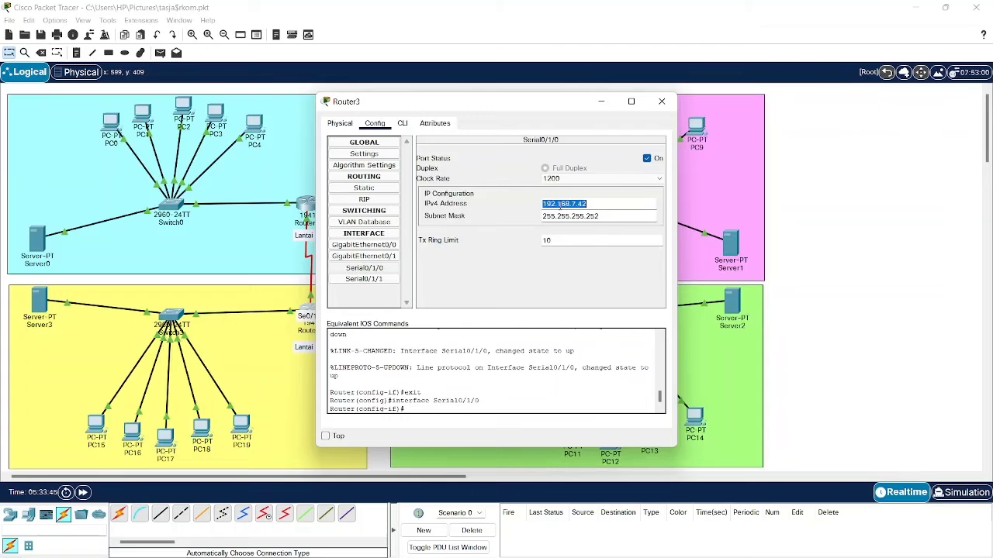
pyautogui.click(662, 102)
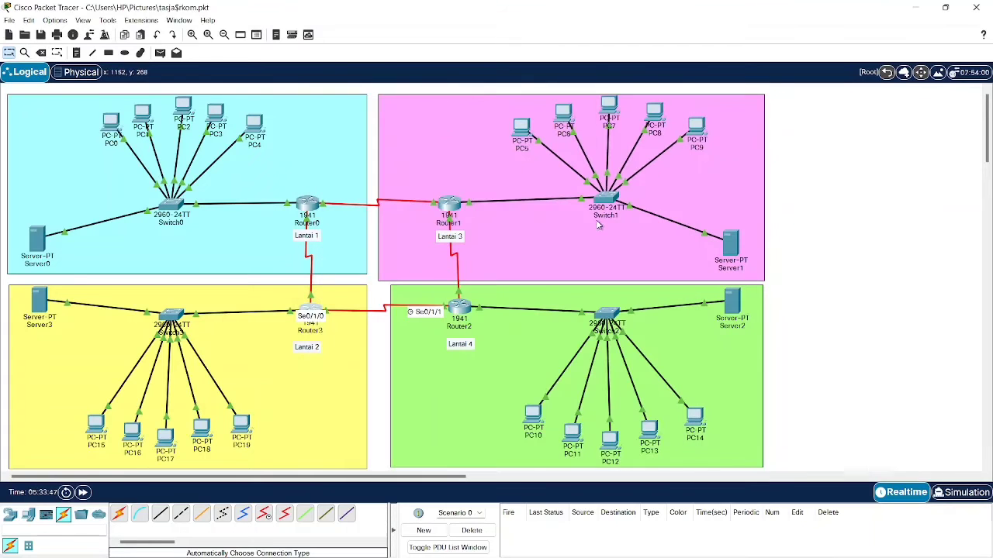
# - Add Router1's static route to 192.168.7.0/27 with next hop 192.168.7.42
pyautogui.click(456, 204)
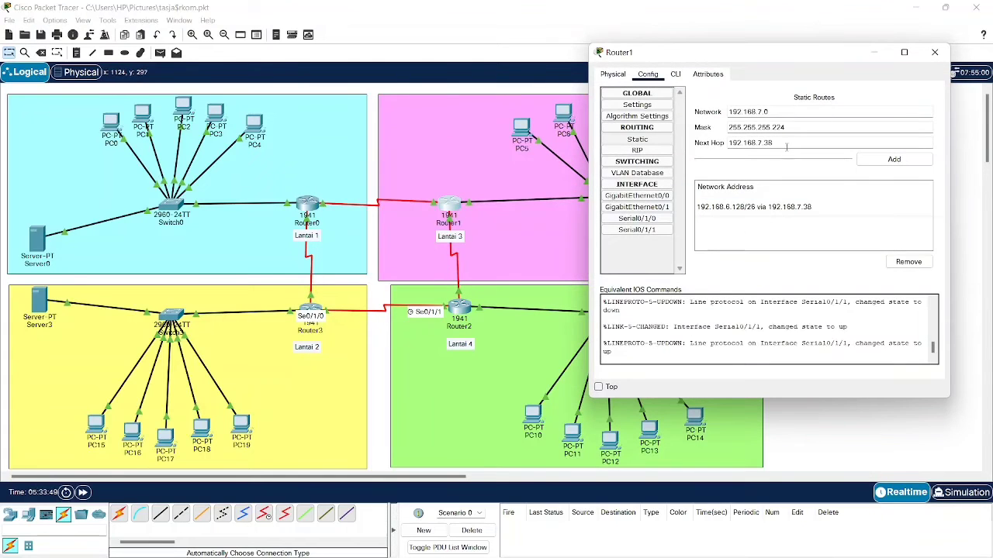
pyautogui.tripleClick(787, 142)
pyautogui.write('192.168.7.42')
pyautogui.click(877, 160)
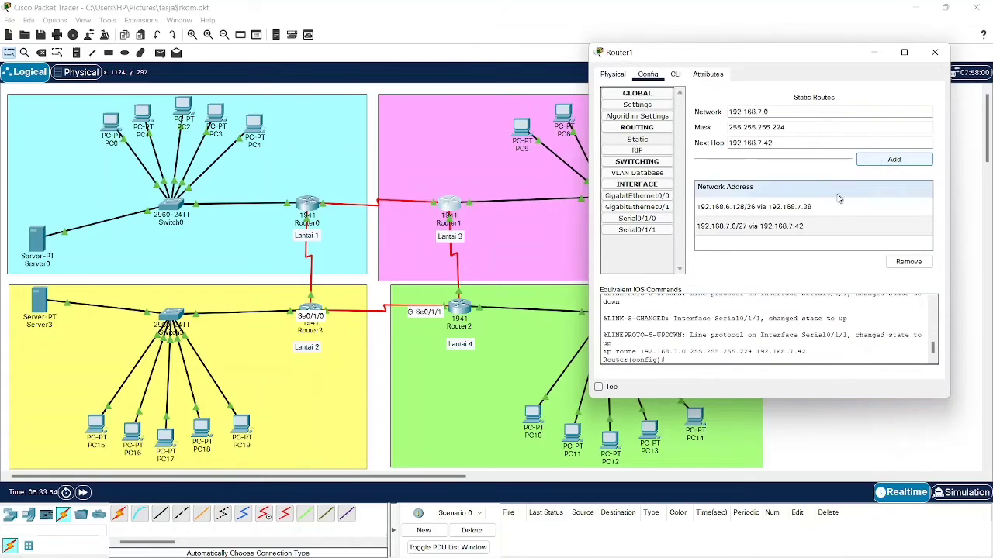
pyautogui.click(872, 48)
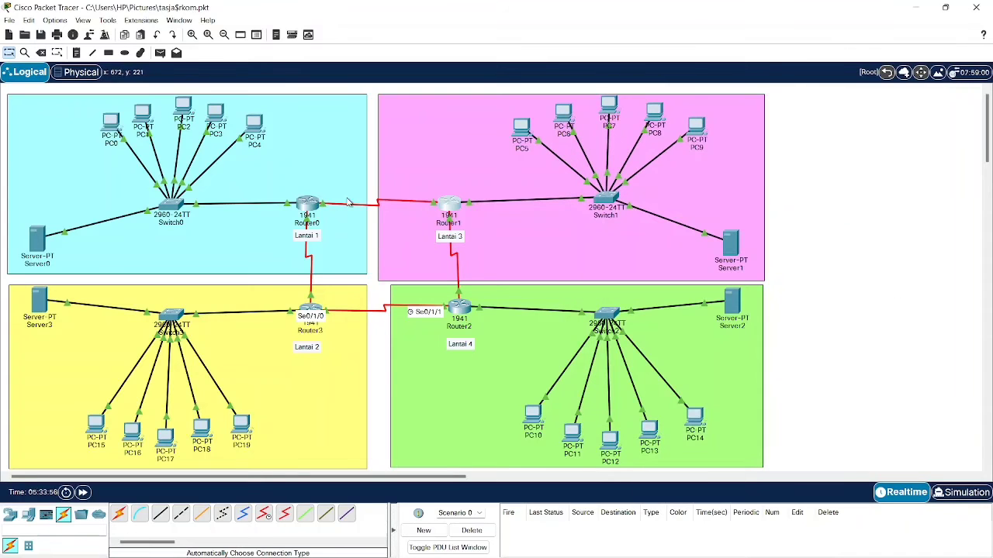
pyautogui.click(447, 208)
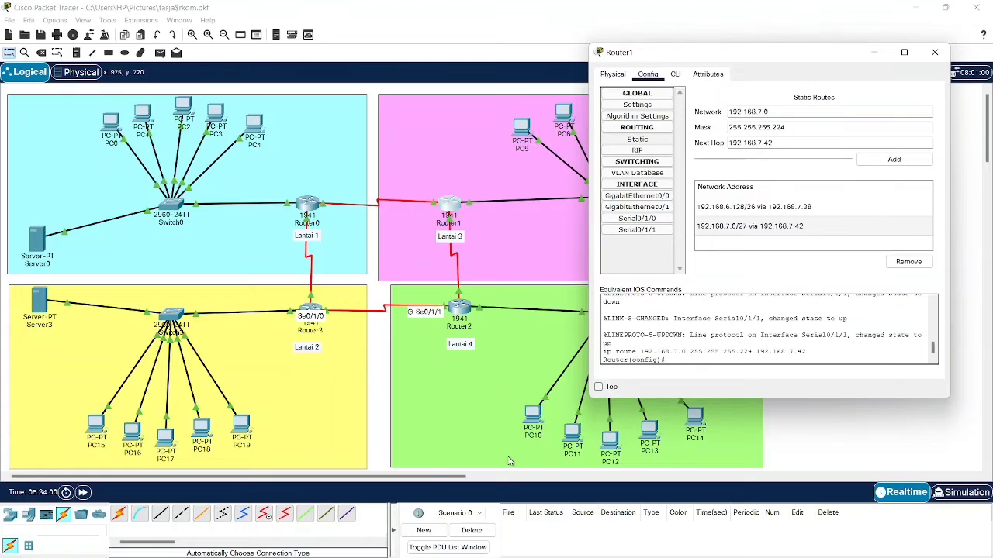
# - Draft a route to 192.168.6.0 mask 255.255.255.128 via 192.168.7.42, copying the network from the Notepad notes
pyautogui.moveTo(466, 556)
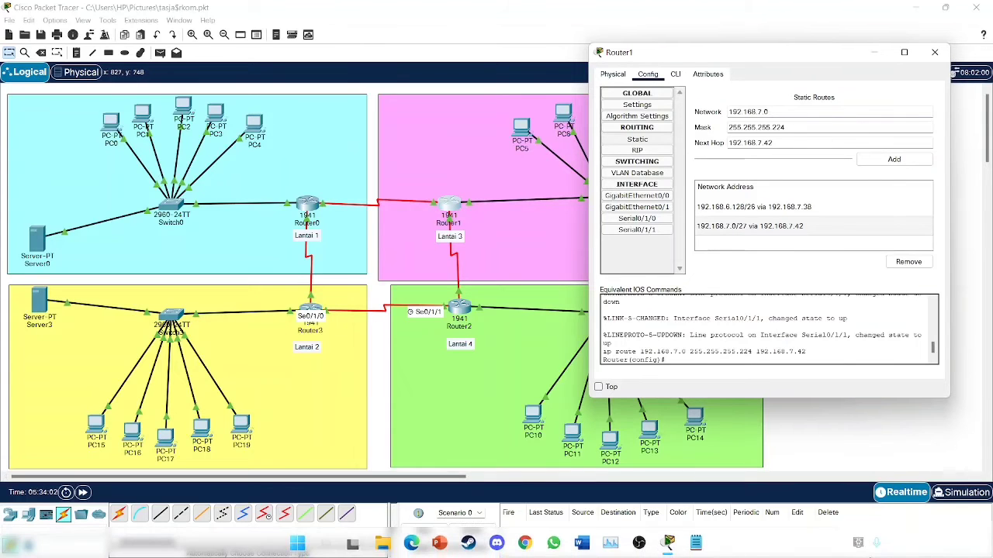
pyautogui.click(698, 546)
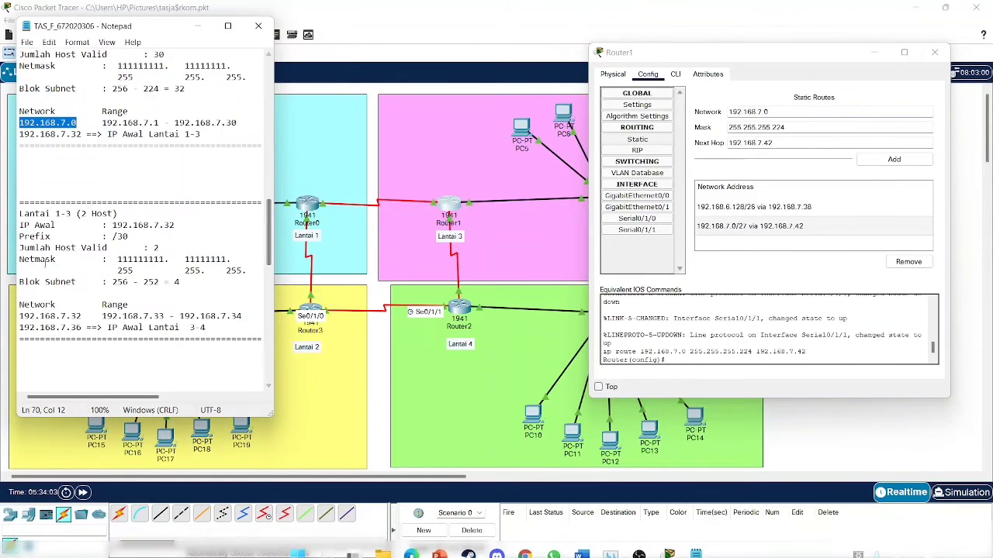
pyautogui.scroll(10, 96, 247)
pyautogui.scroll(9, 97, 247)
pyautogui.scroll(-4, 62, 233)
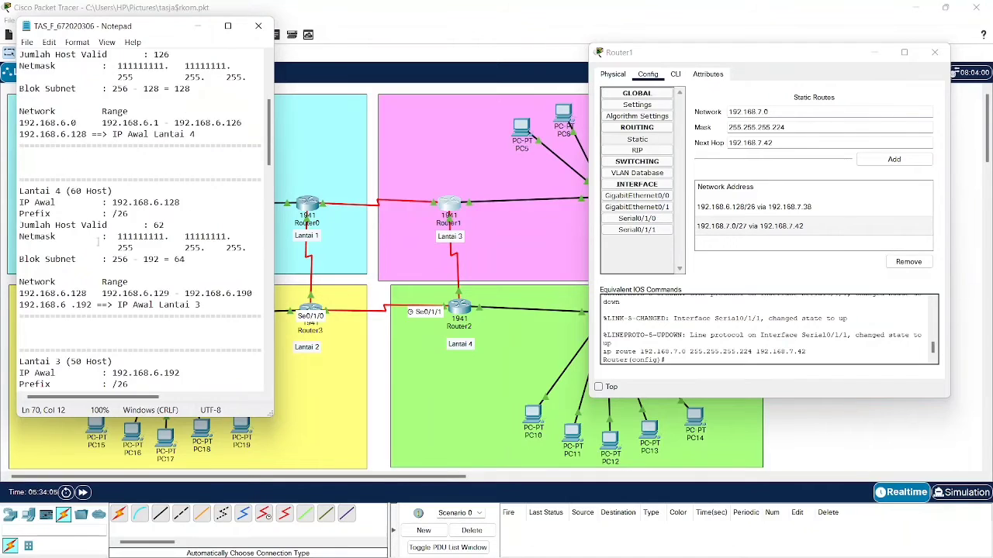
pyautogui.scroll(3, 26, 220)
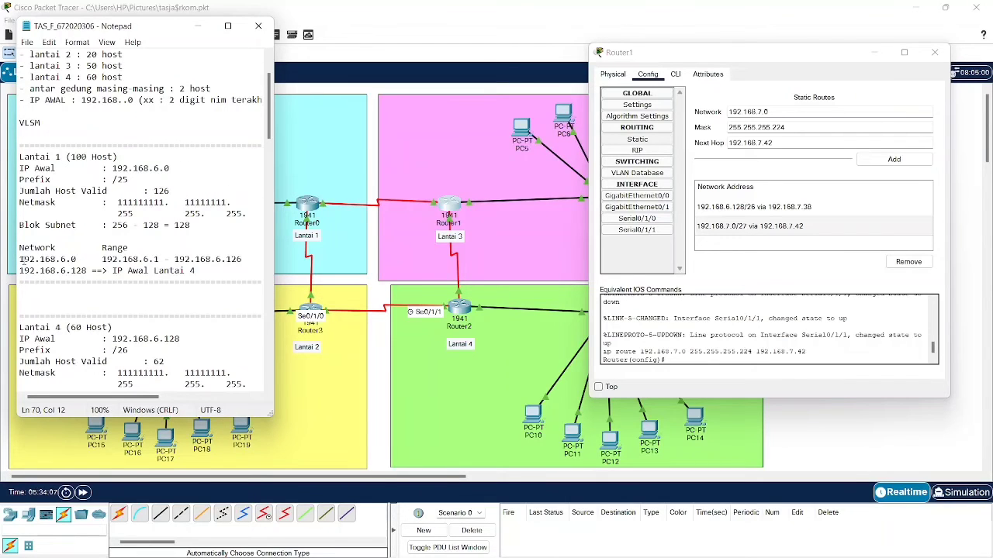
pyautogui.moveTo(20, 259); pyautogui.dragTo(77, 261)
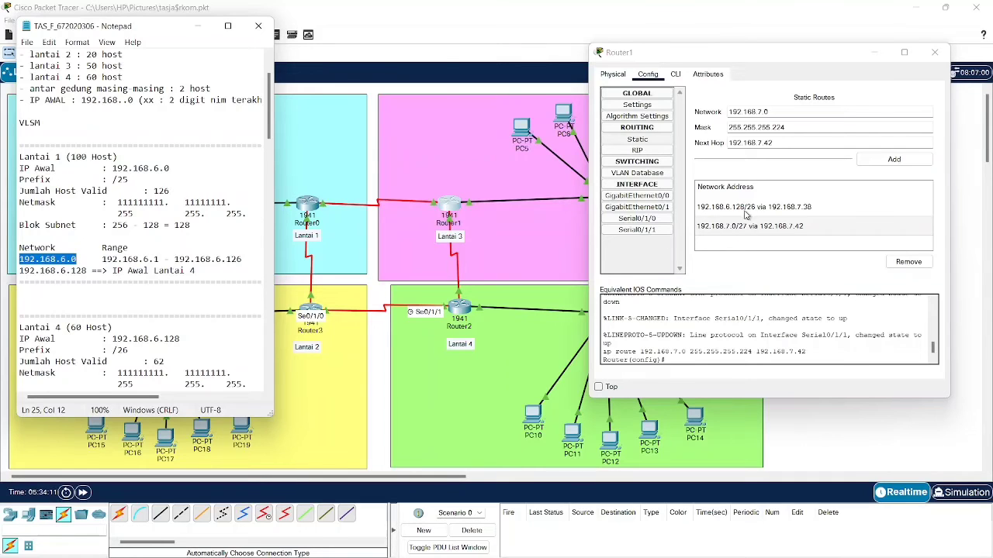
pyautogui.doubleClick(784, 110)
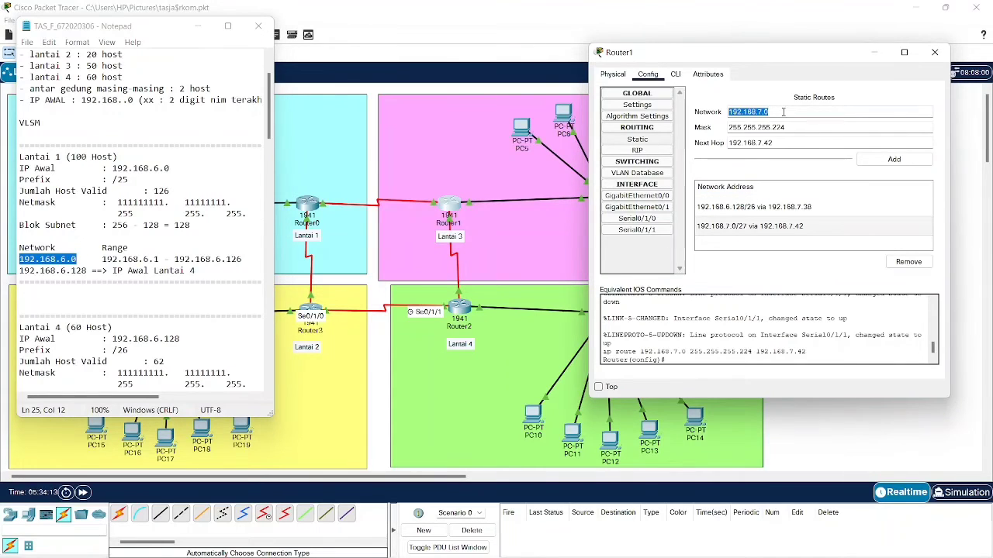
pyautogui.write('192.168.6.0')
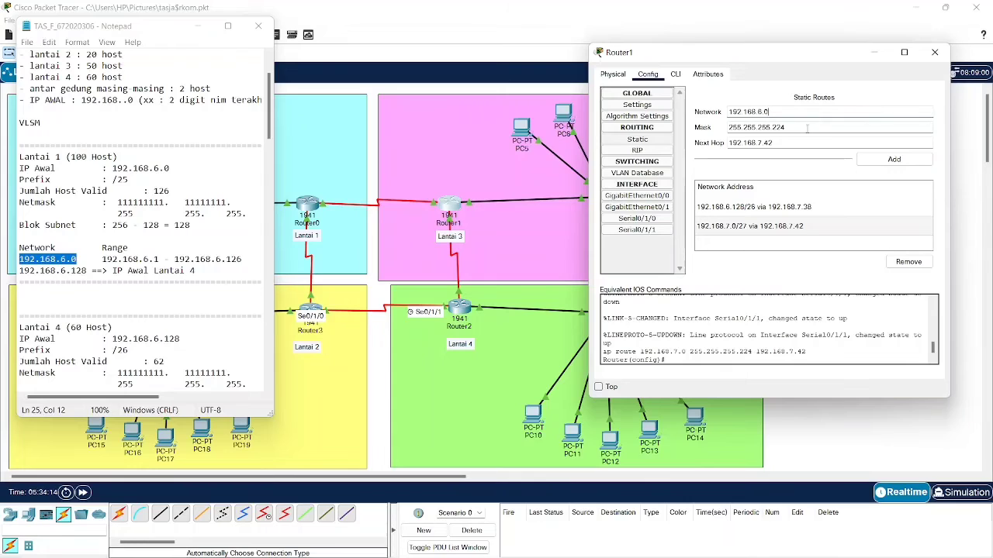
pyautogui.click(808, 129)
pyautogui.click(778, 143)
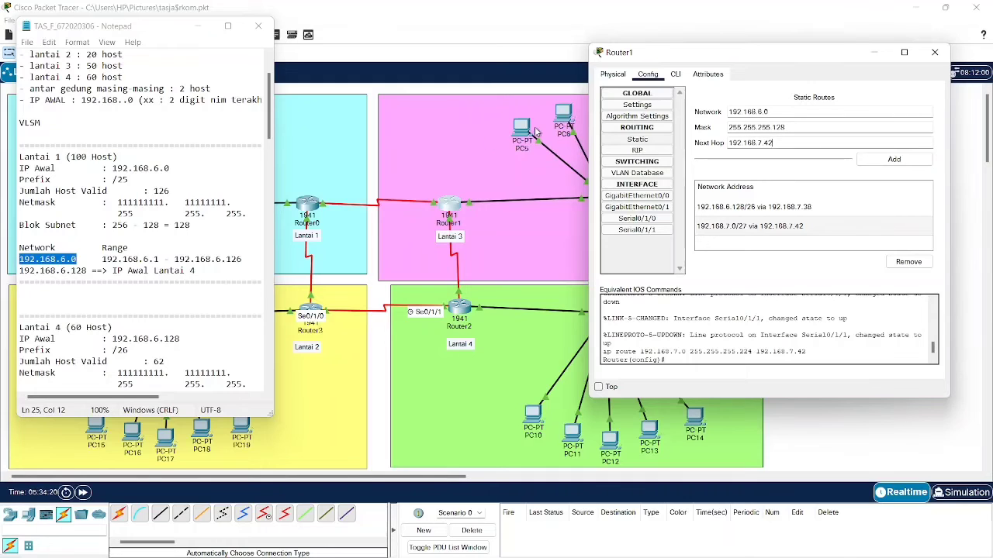
pyautogui.click(200, 30)
pyautogui.click(335, 200)
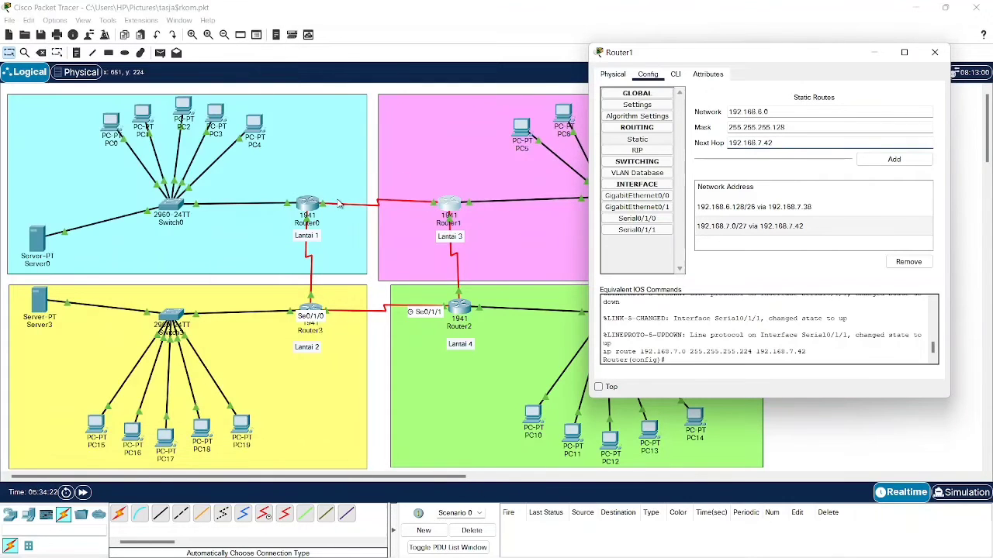
pyautogui.click(513, 155)
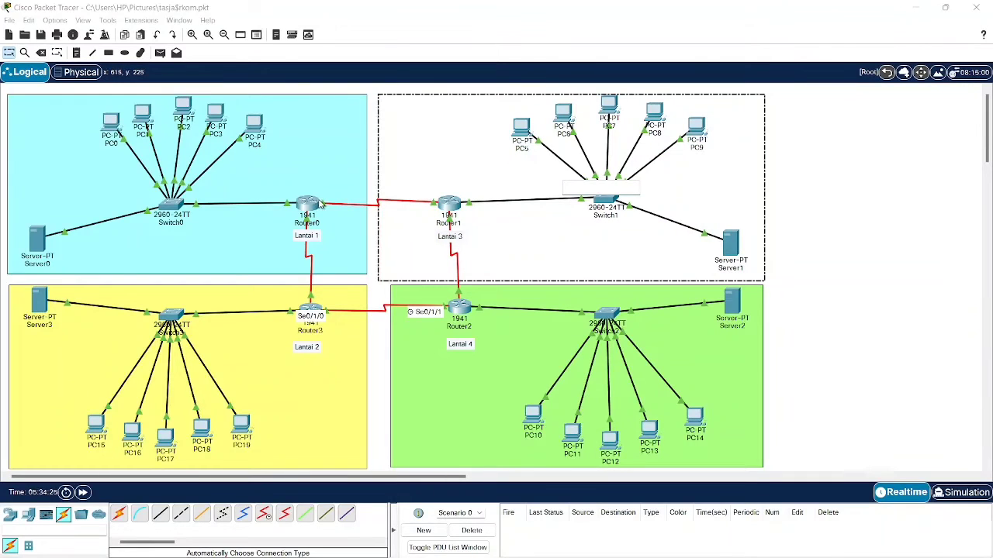
# - Show Router0's Serial0/1/0 settings: 192.168.7.33 with mask 255.255.255.252
pyautogui.click(375, 180)
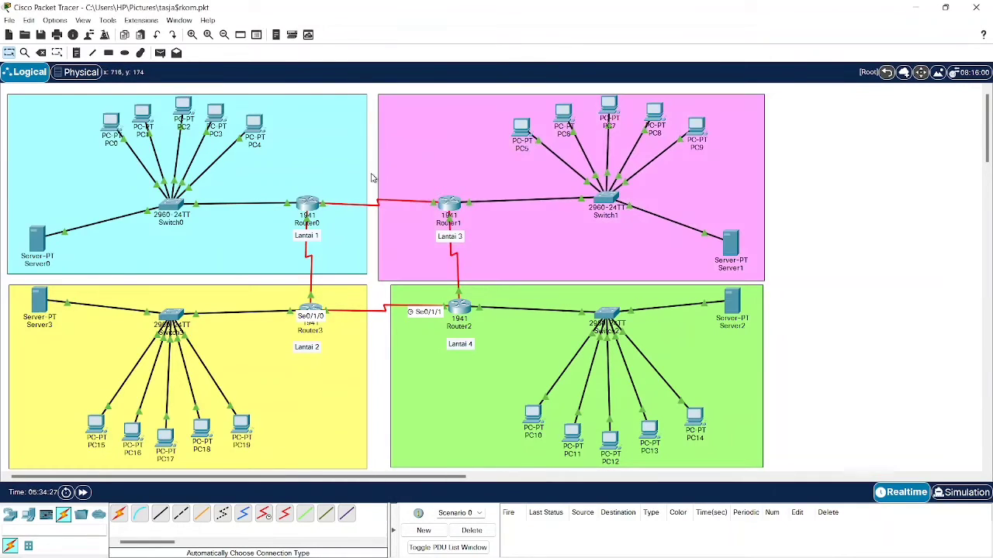
pyautogui.click(310, 203)
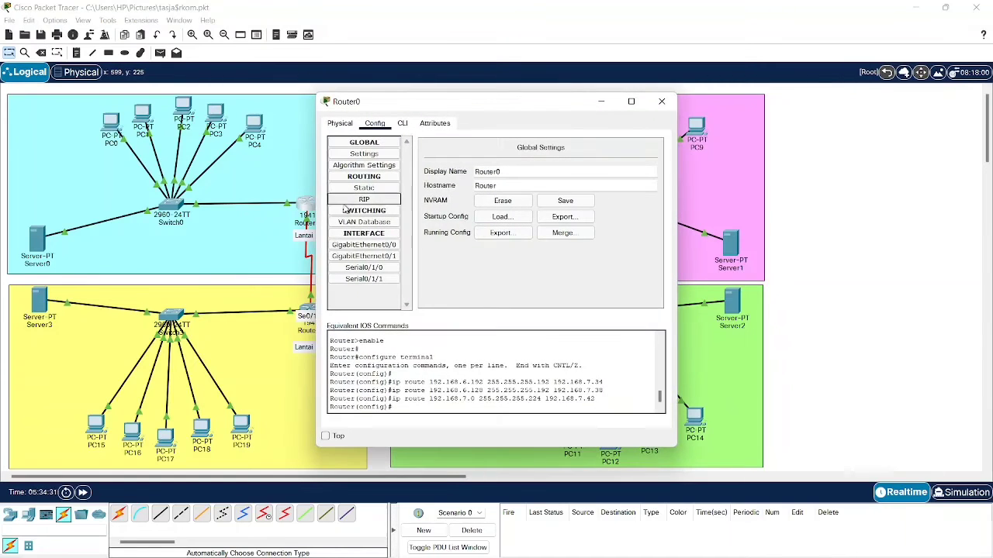
pyautogui.click(393, 274)
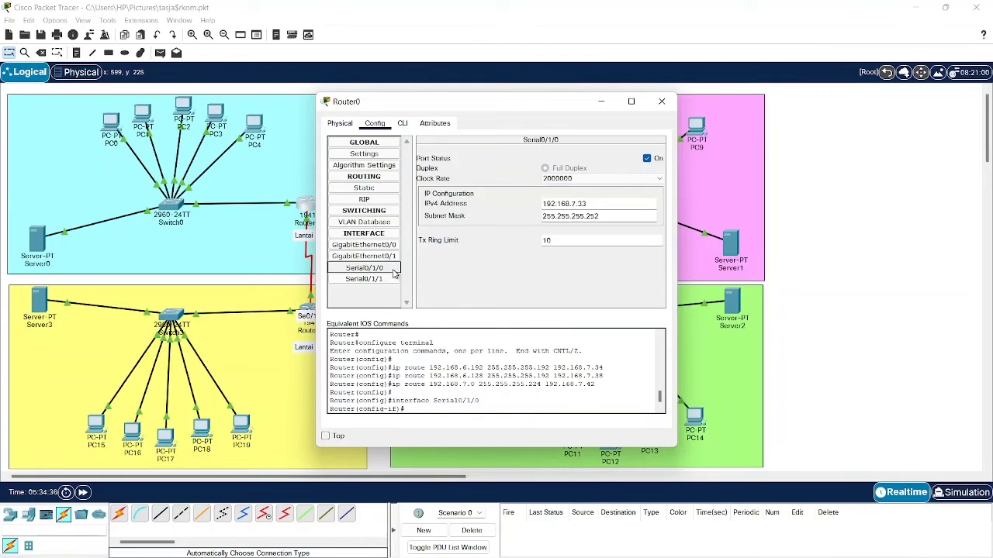
# - Add Router1's static route to 192.168.6.0/25 via Router0's serial address 192.168.7.33
pyautogui.tripleClick(590, 203)
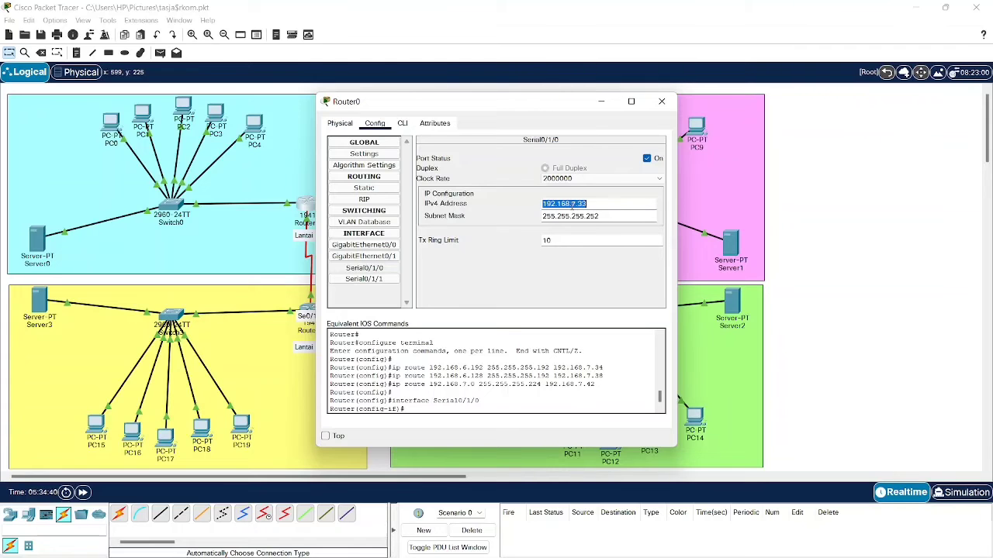
pyautogui.click(661, 101)
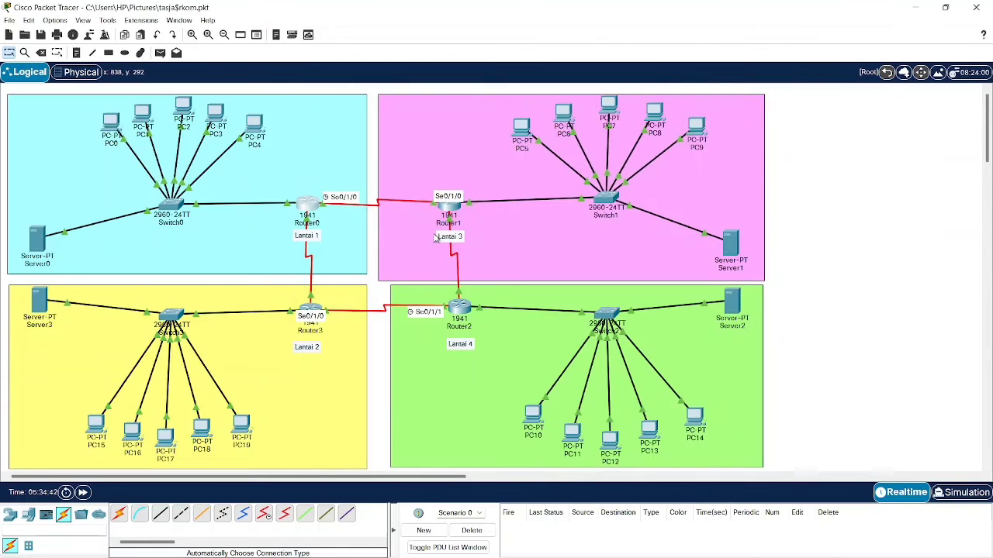
pyautogui.click(443, 208)
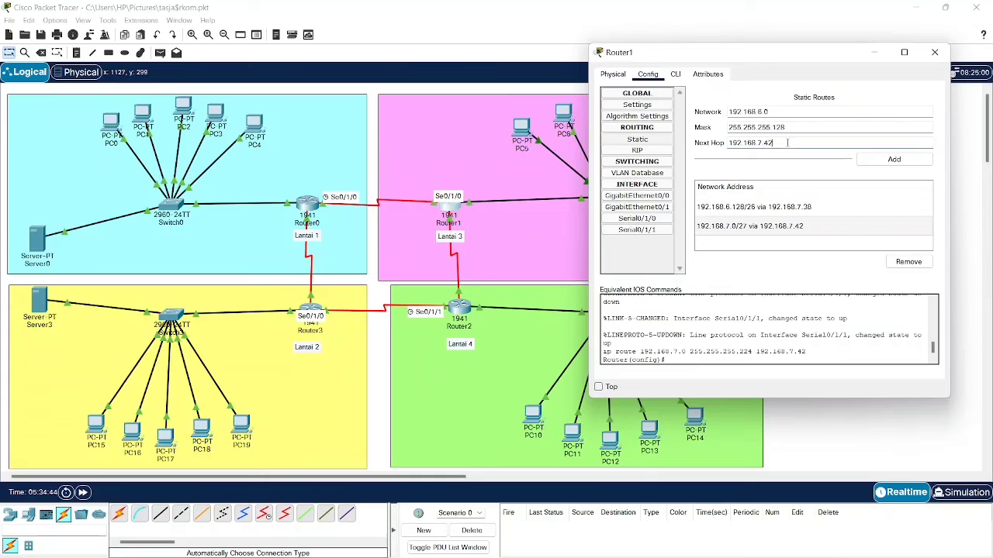
pyautogui.tripleClick(787, 143)
pyautogui.write('192.168.7.33')
pyautogui.click(869, 160)
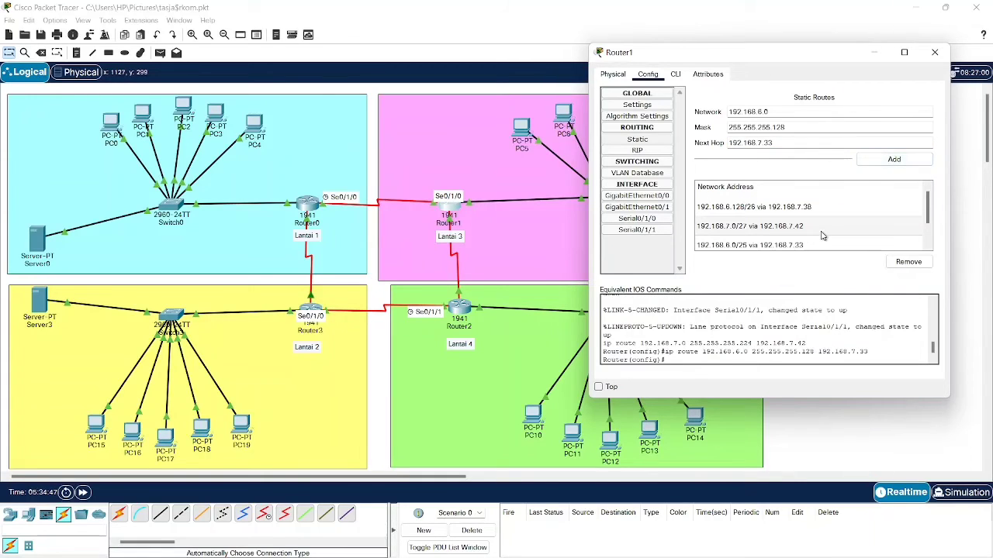
pyautogui.click(942, 53)
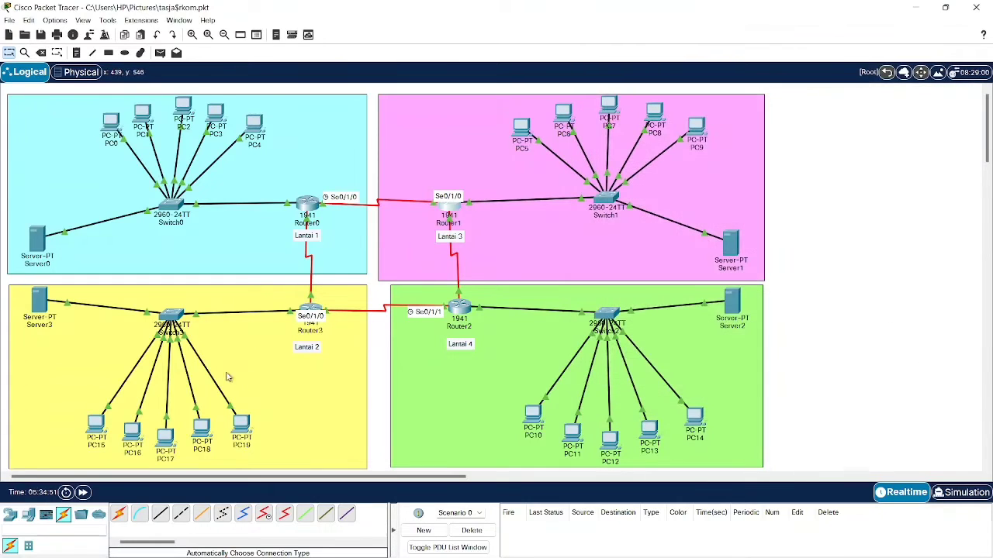
# - Open Router2's static routes page and move its window aside
pyautogui.click(463, 317)
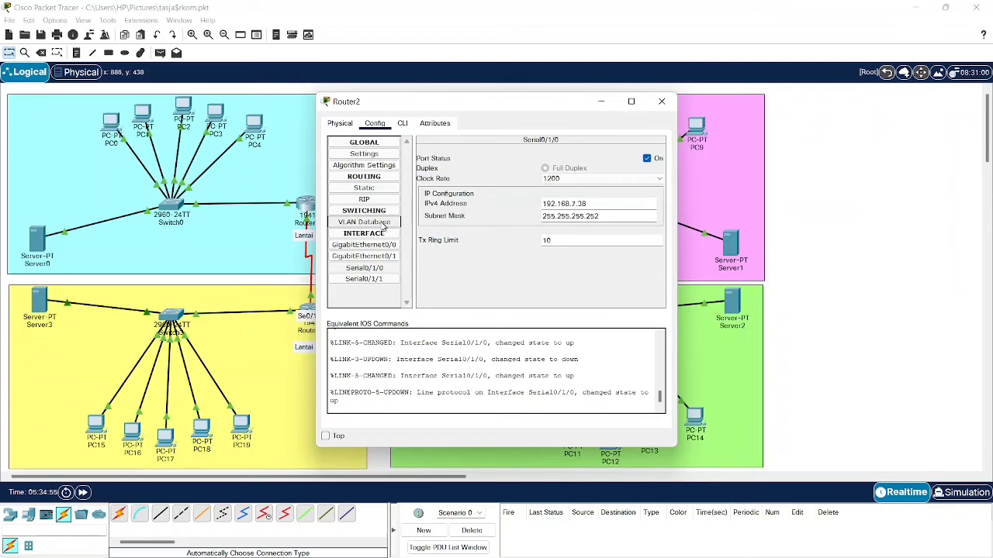
pyautogui.click(388, 177)
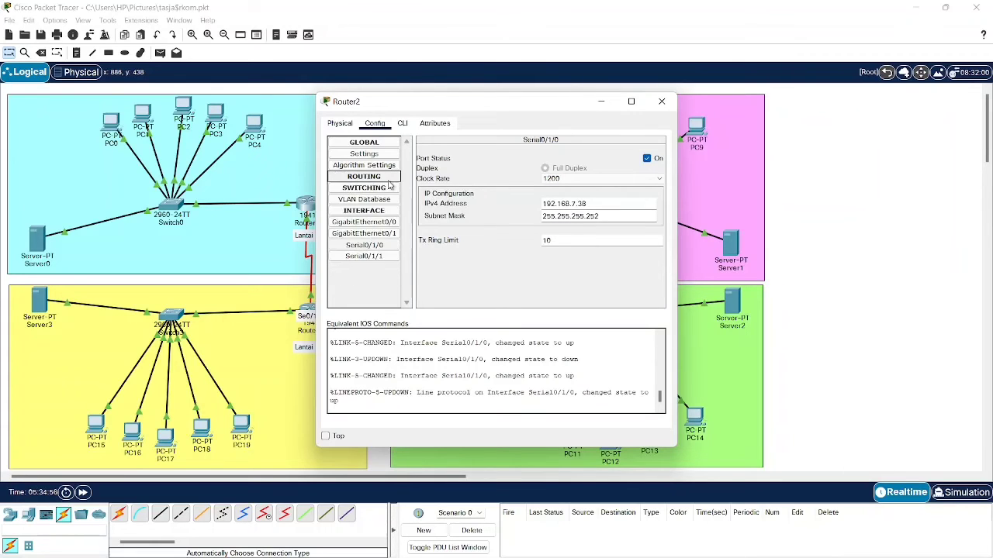
pyautogui.click(388, 177)
pyautogui.click(364, 187)
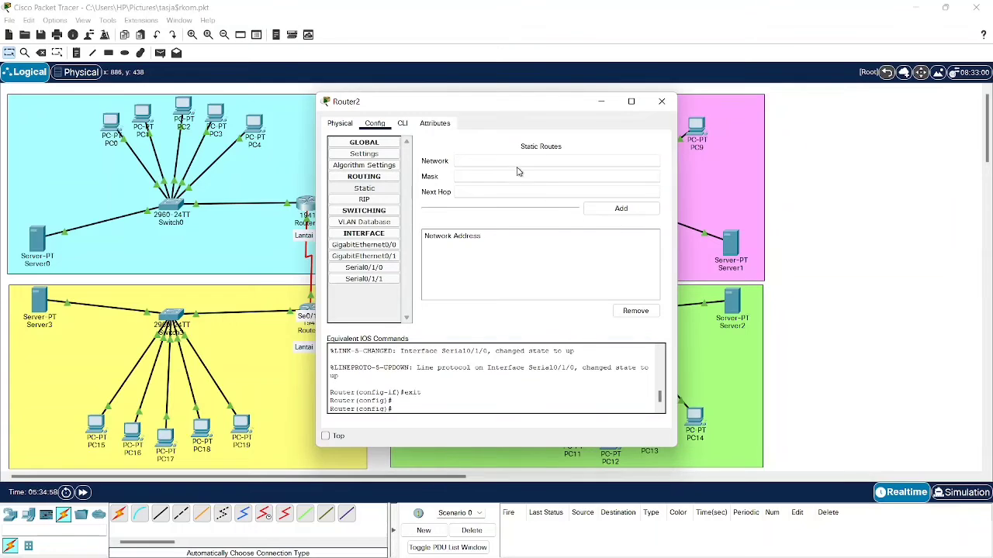
pyautogui.moveTo(462, 109); pyautogui.dragTo(582, 82)
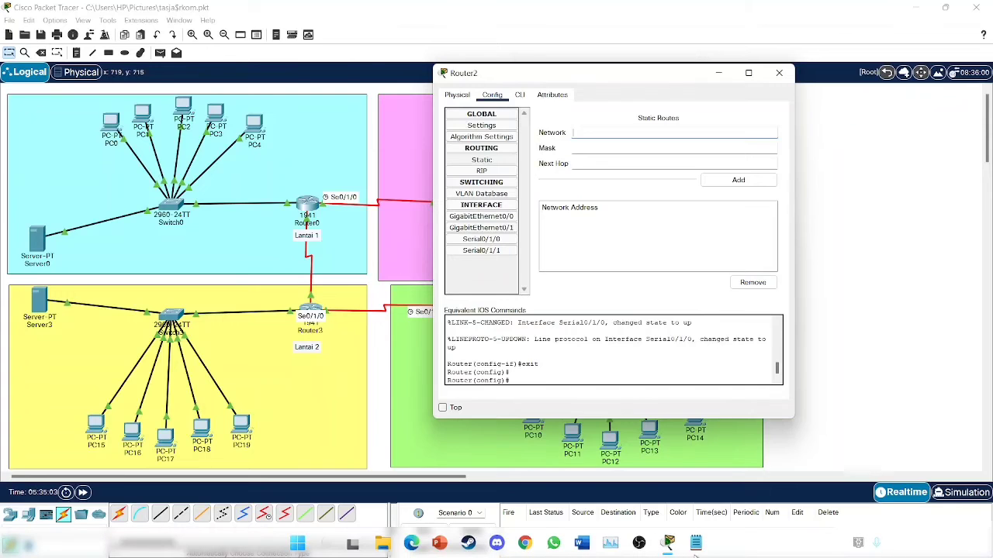
# - Paste the Lantai 2 network 192.168.7.0 from the notes into the route's Network field
pyautogui.click(696, 554)
pyautogui.scroll(-8, 146, 215)
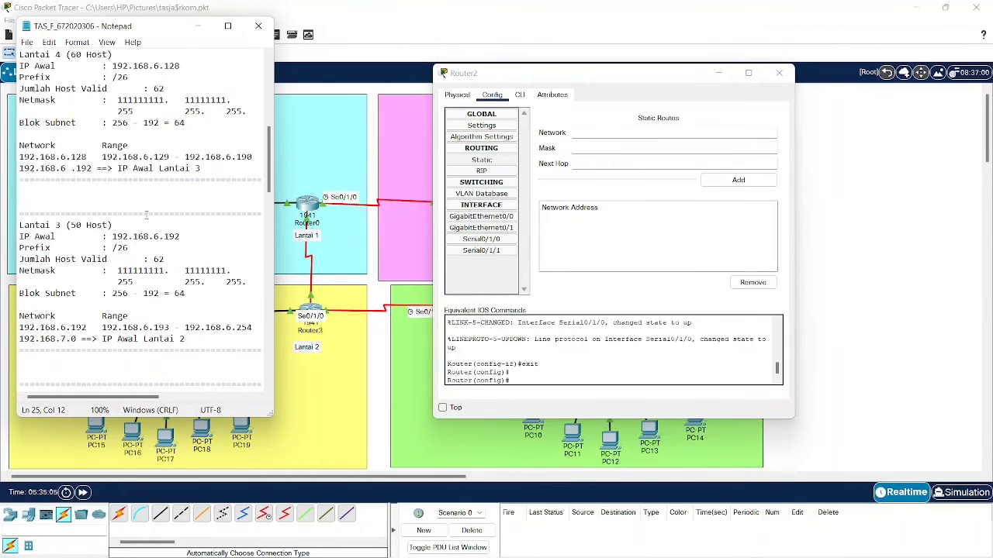
pyautogui.scroll(-6, 146, 215)
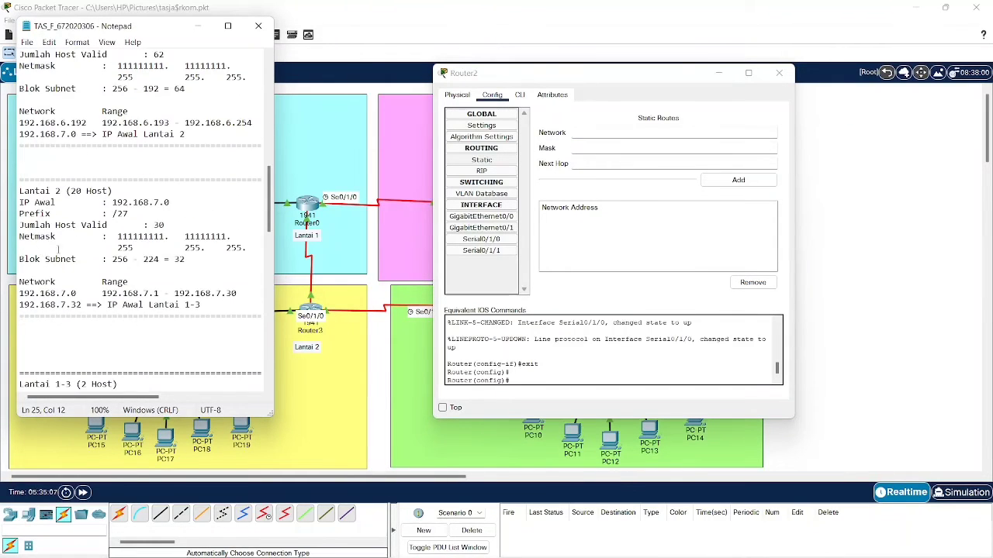
pyautogui.moveTo(19, 293); pyautogui.dragTo(81, 294)
pyautogui.hotkey('ctrl', 'c')
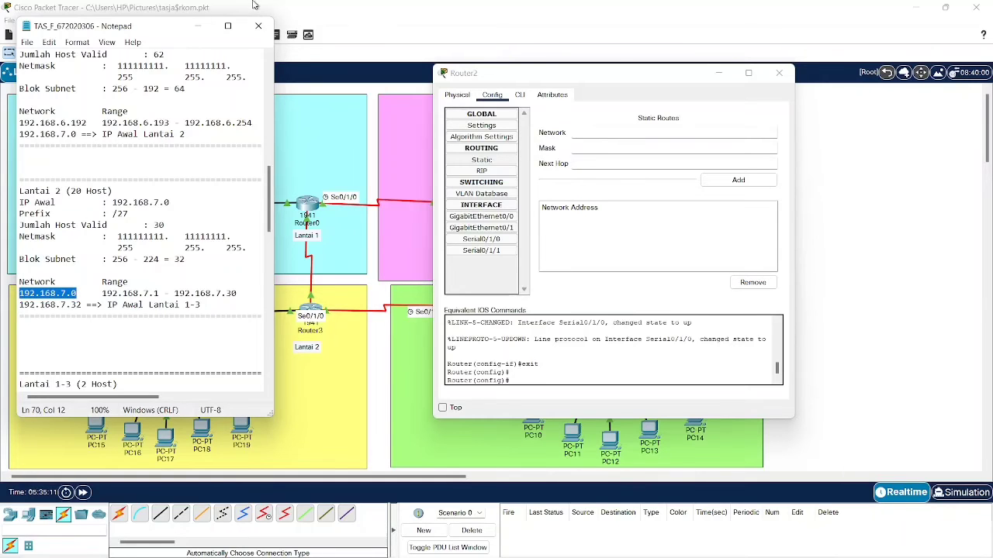
pyautogui.click(199, 26)
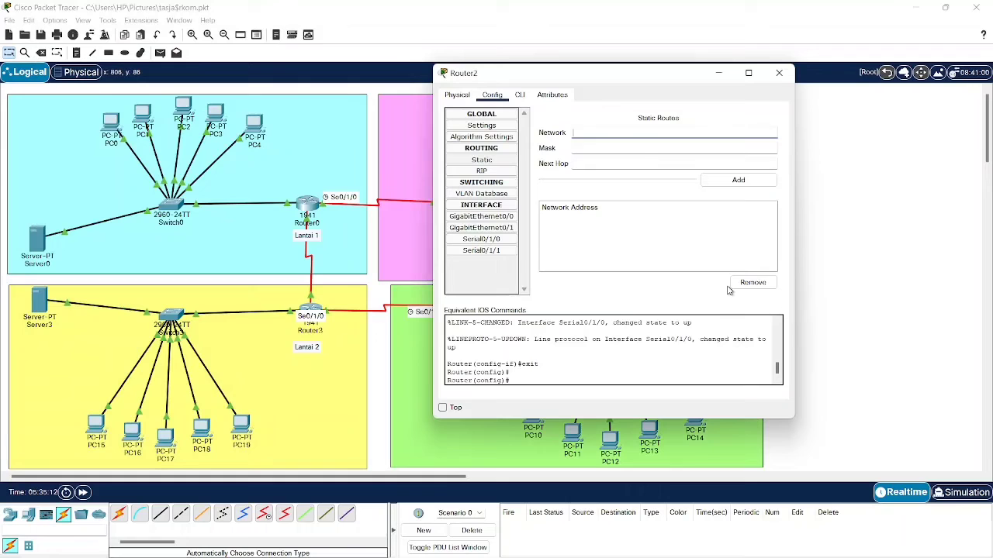
pyautogui.click(674, 131)
pyautogui.hotkey('ctrl', 'v')
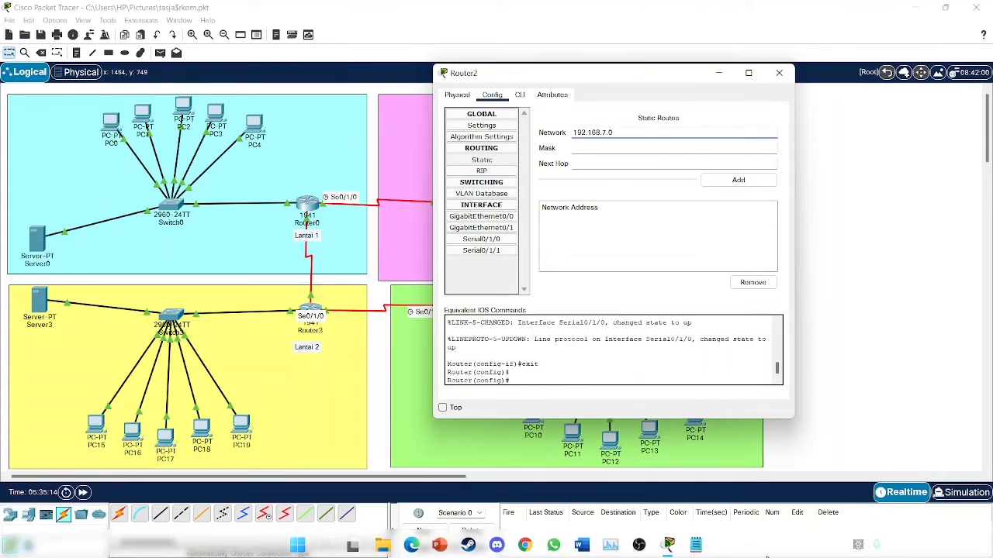
# - Enter mask 255.255.255.224 and set Router2's settings aside
pyautogui.click(695, 543)
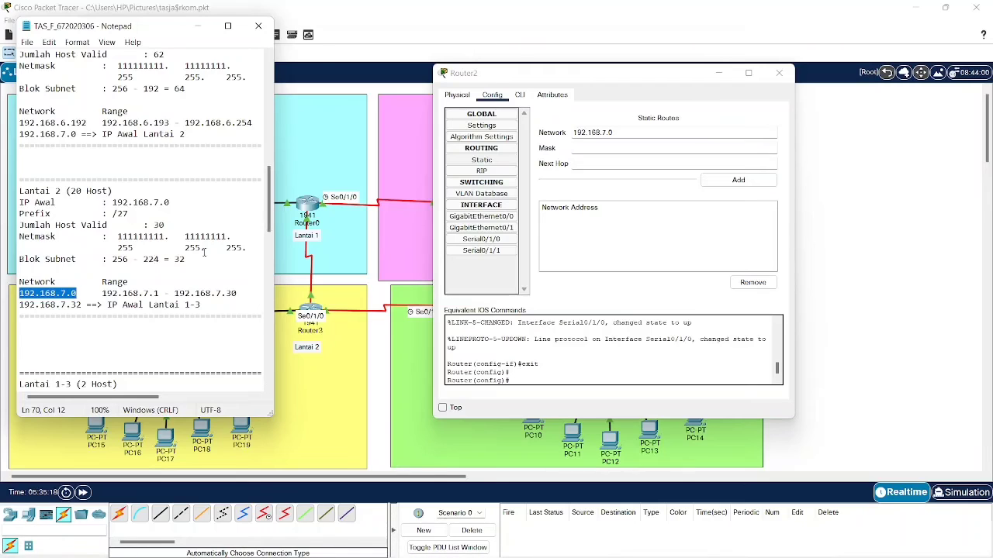
pyautogui.click(655, 149)
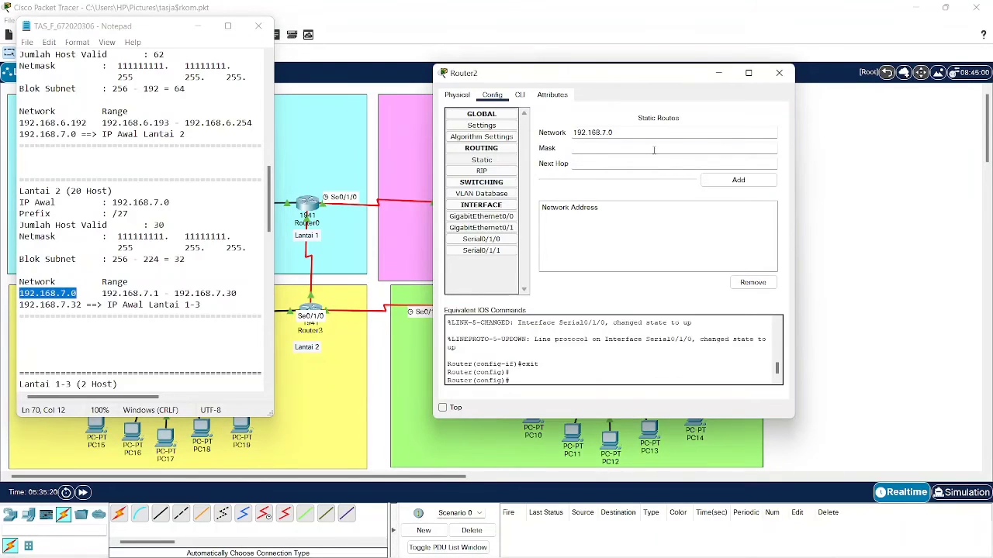
pyautogui.write('255.255.255.224')
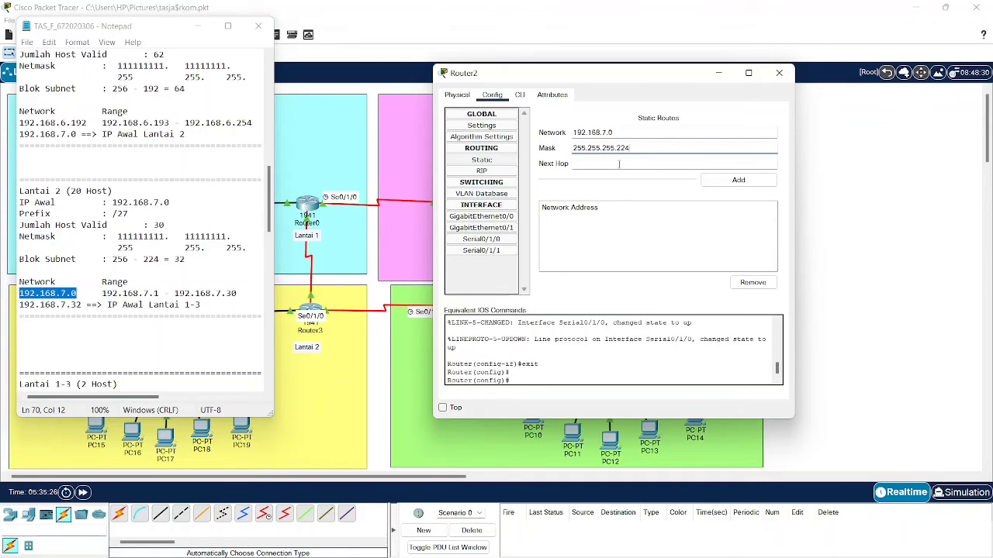
pyautogui.click(618, 164)
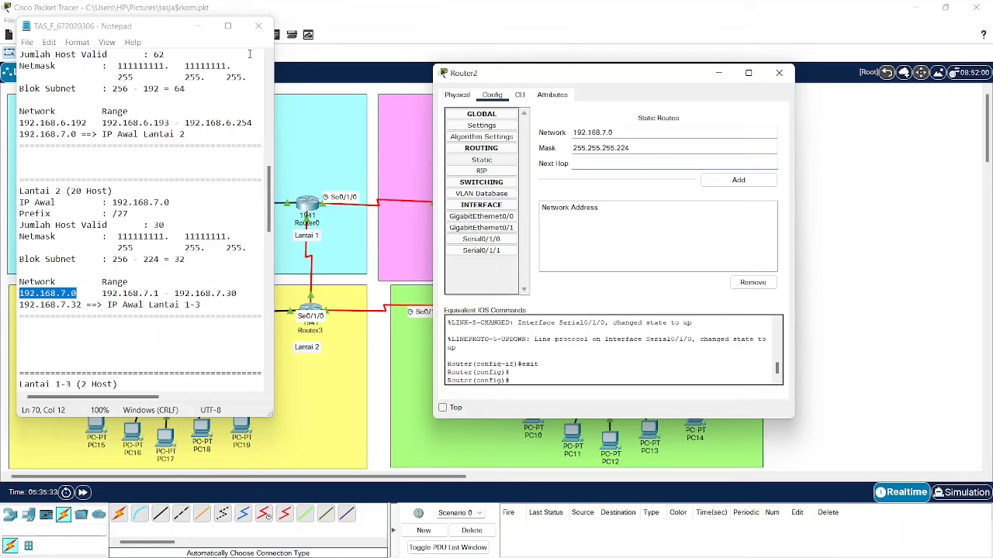
pyautogui.click(199, 27)
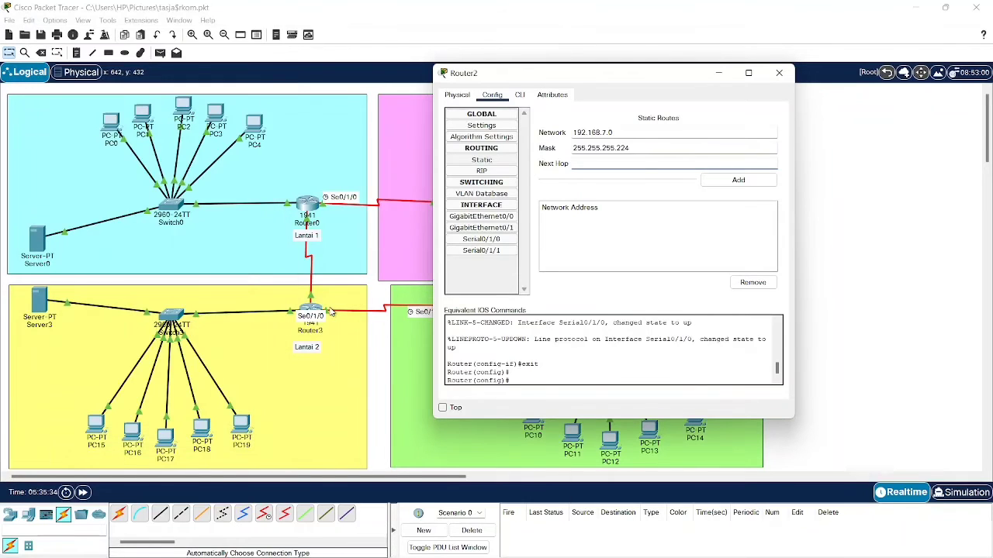
pyautogui.click(721, 74)
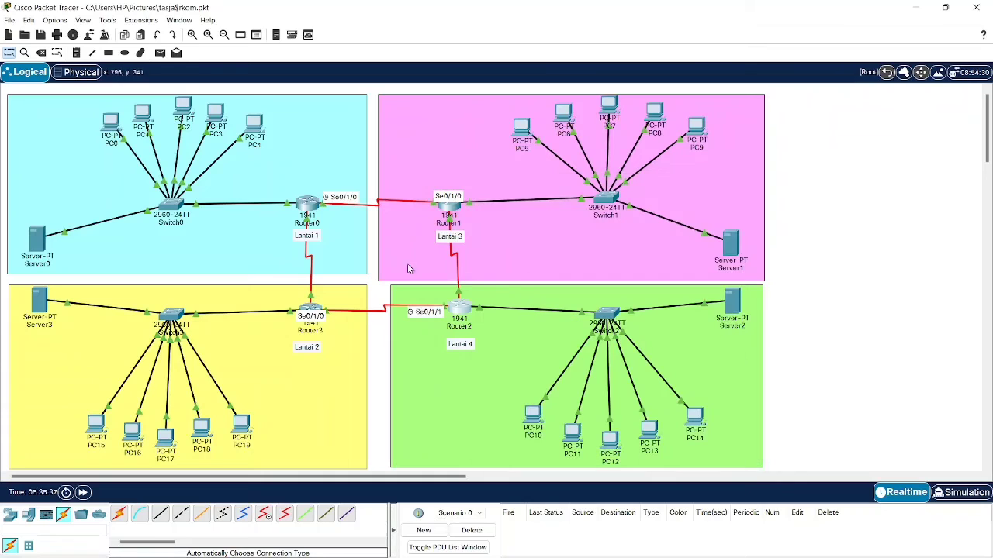
# - Add Router2's route to 192.168.7.0/27 via Router3's serial address 192.168.7.42
pyautogui.click(311, 312)
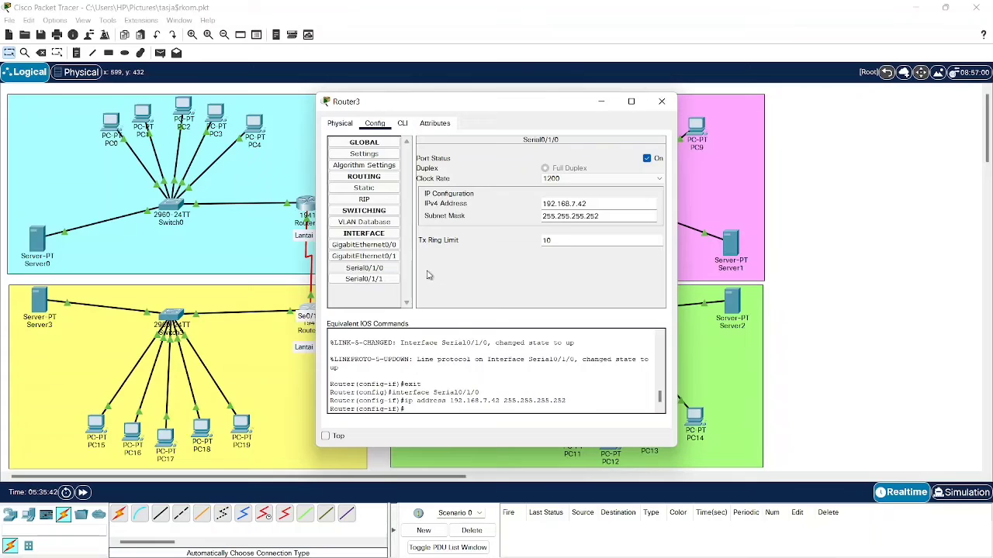
pyautogui.click(390, 267)
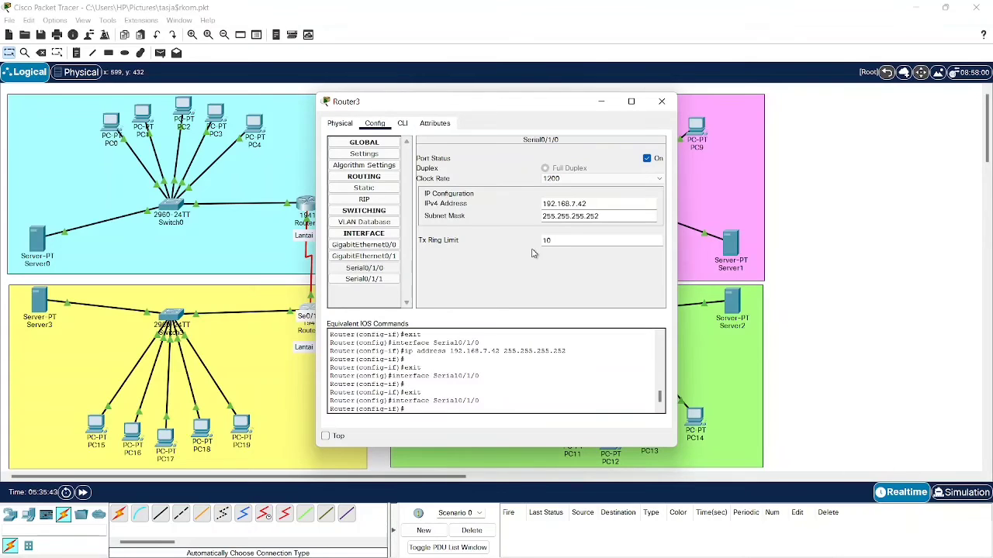
pyautogui.tripleClick(584, 204)
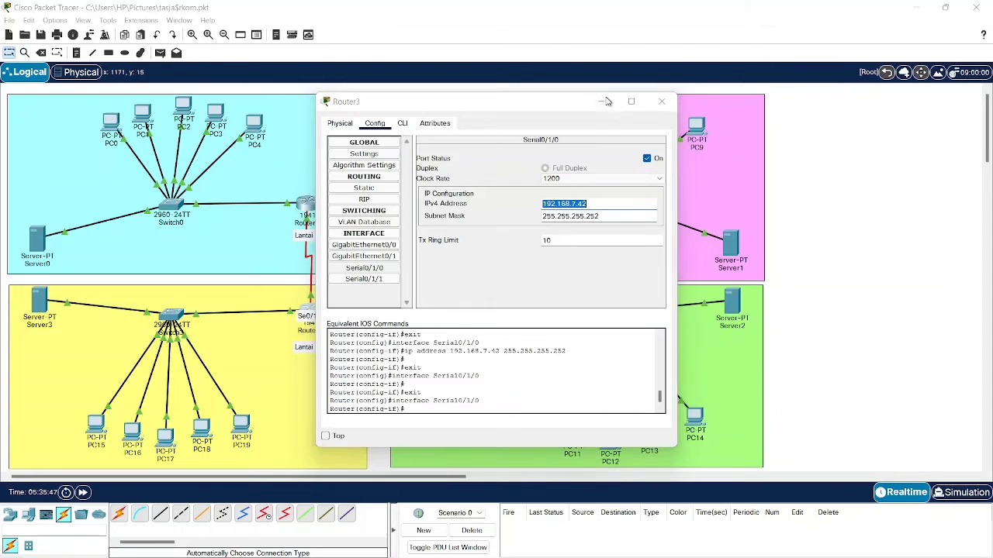
pyautogui.click(662, 100)
pyautogui.click(461, 318)
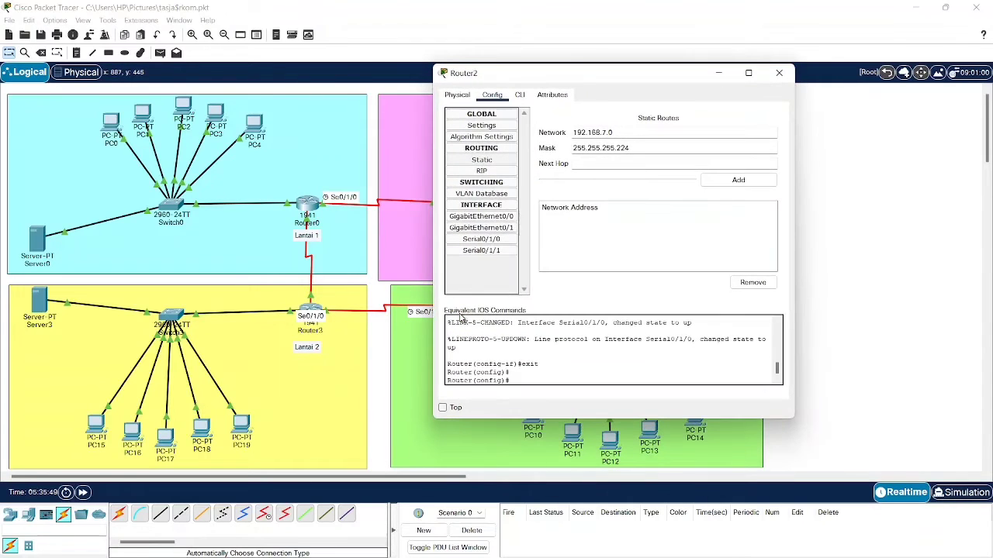
pyautogui.write('192.168.7.42')
pyautogui.click(738, 180)
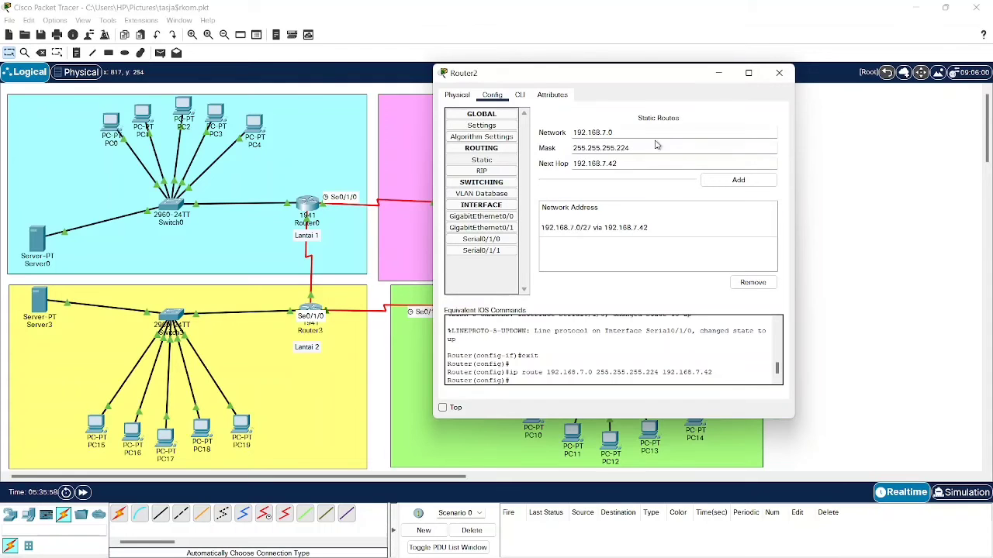
# - Replace the route's network with Lantai 1's 192.168.6.0, copied from the notes
pyautogui.moveTo(766, 529)
pyautogui.click(690, 548)
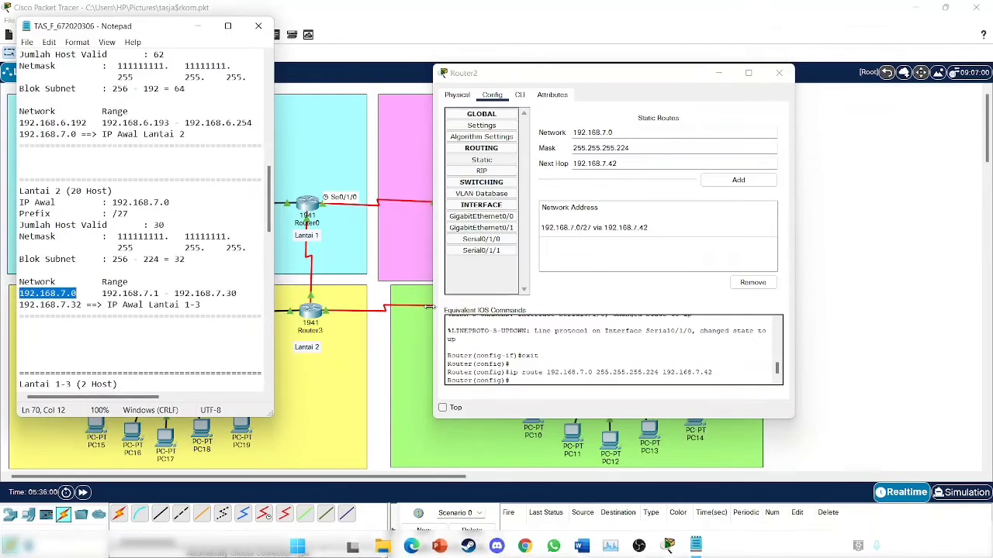
pyautogui.scroll(2, 111, 110)
pyautogui.scroll(12, 116, 111)
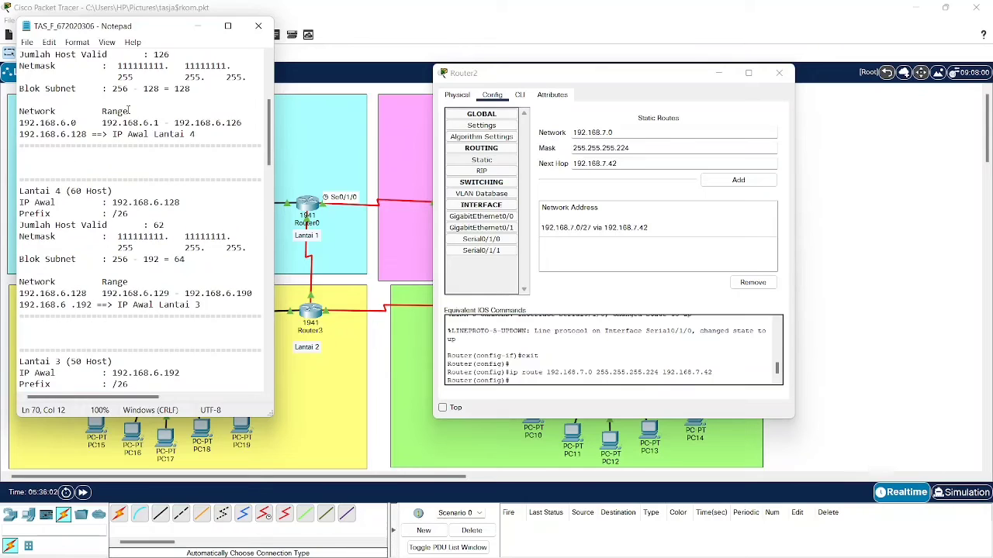
pyautogui.scroll(-5, 129, 110)
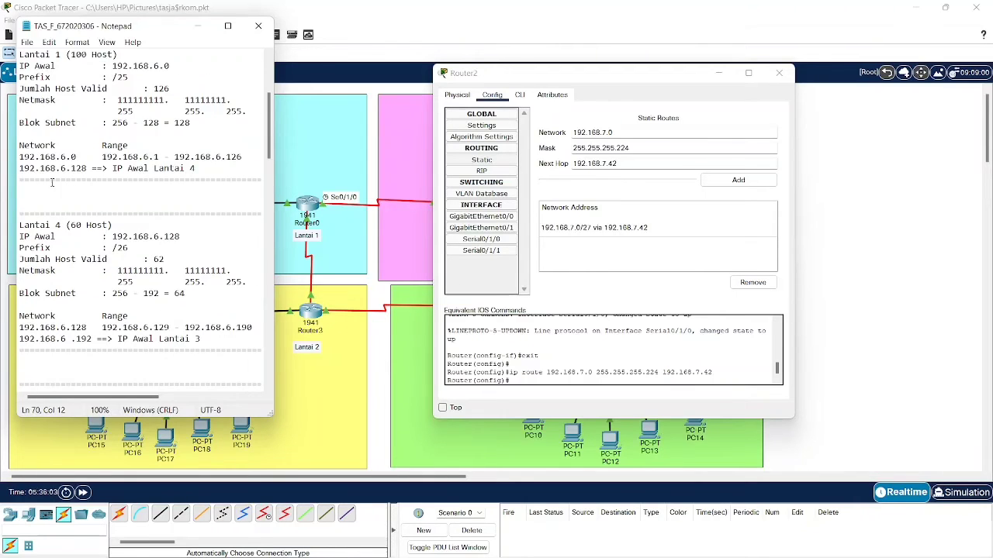
pyautogui.moveTo(19, 158); pyautogui.dragTo(77, 159)
pyautogui.hotkey('ctrl', 'c')
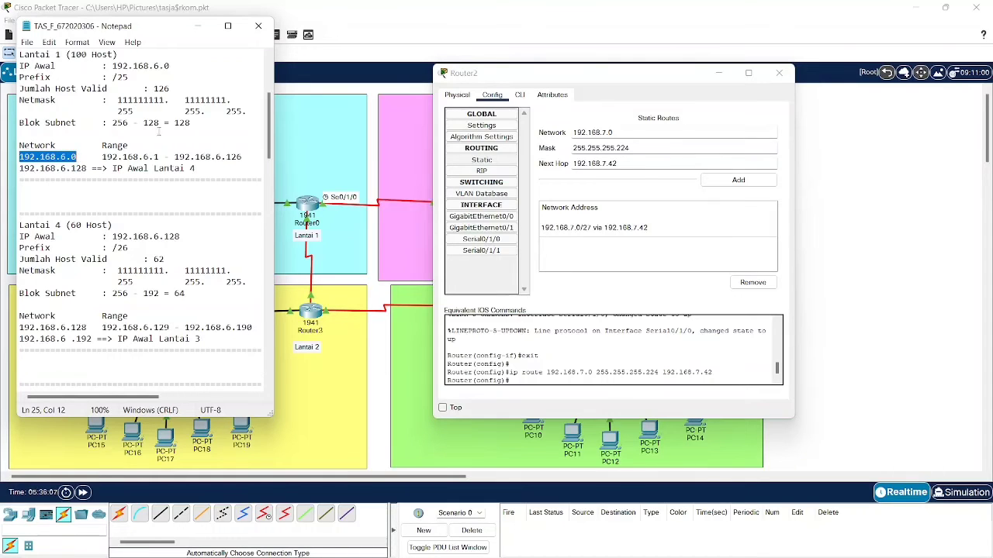
pyautogui.doubleClick(629, 133)
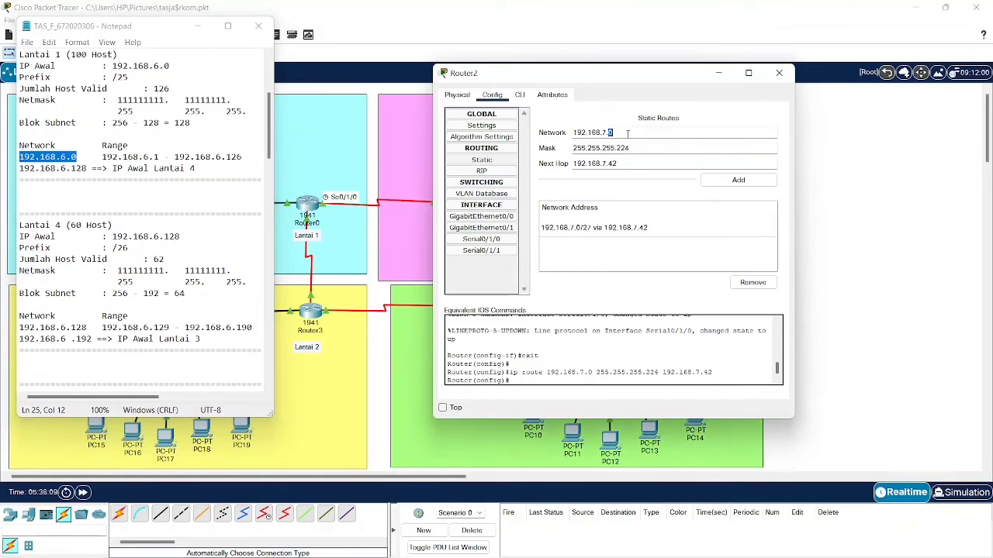
pyautogui.click(628, 134)
pyautogui.hotkey('ctrl', 'v')
# - Change the mask to 255.255.255.128, then put Router2's window and the notes away
pyautogui.click(646, 152)
pyautogui.doubleClick(625, 163)
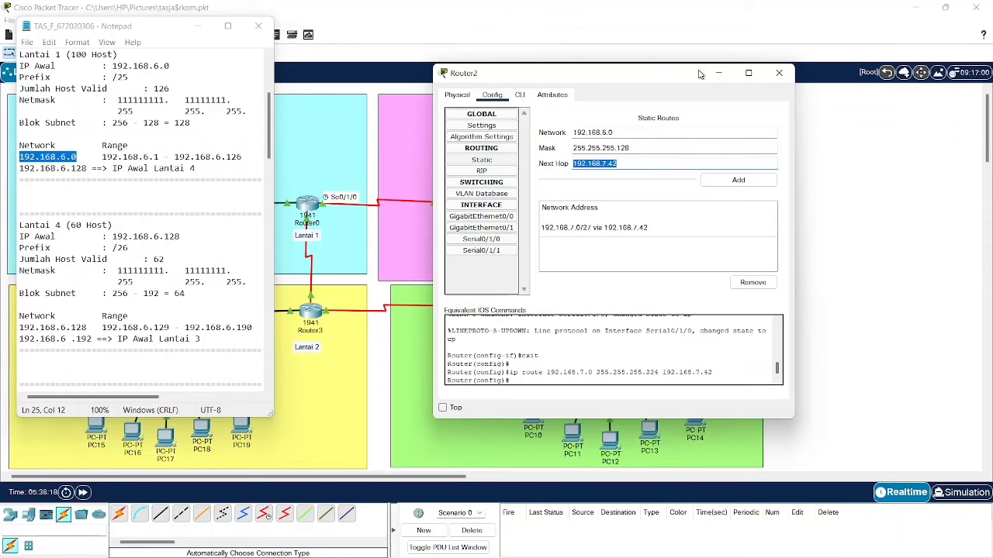
pyautogui.click(718, 72)
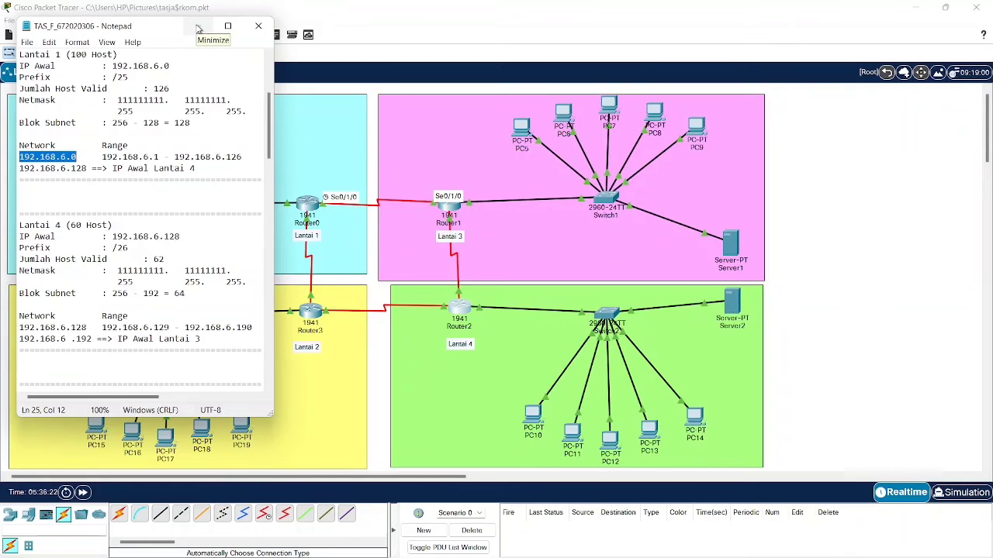
pyautogui.click(198, 27)
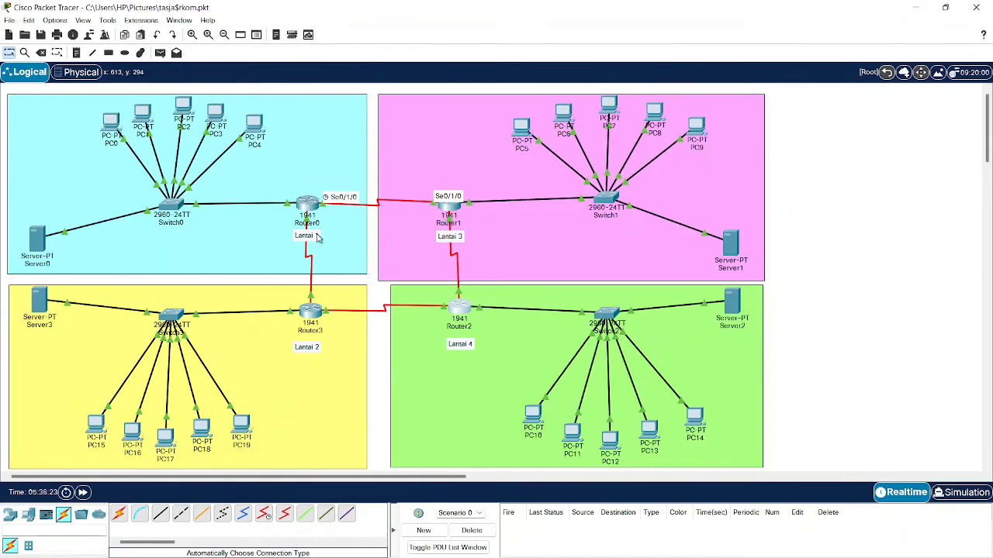
# - Redraw the Router0–Router1 serial cable onto Router0's Serial0/1/0
pyautogui.click(323, 210)
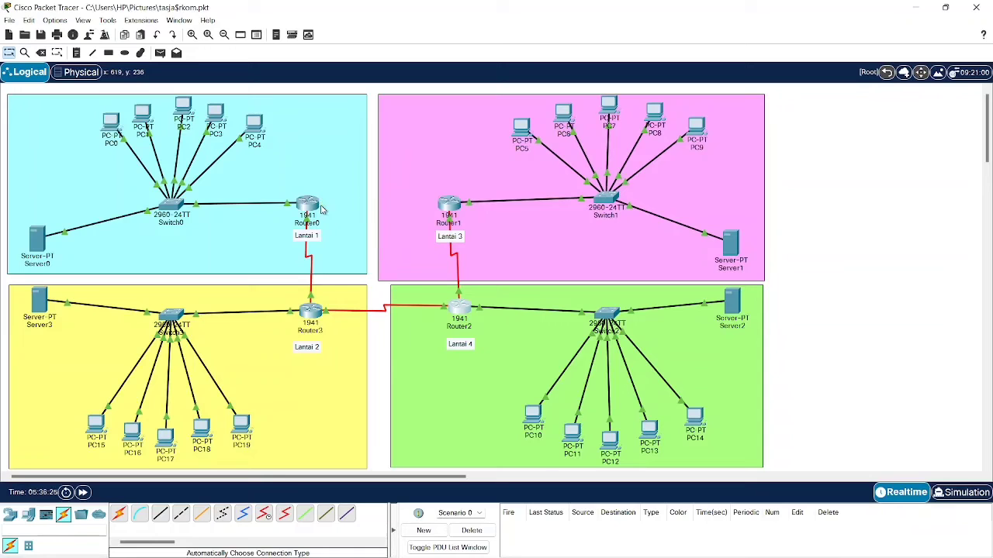
pyautogui.click(313, 206)
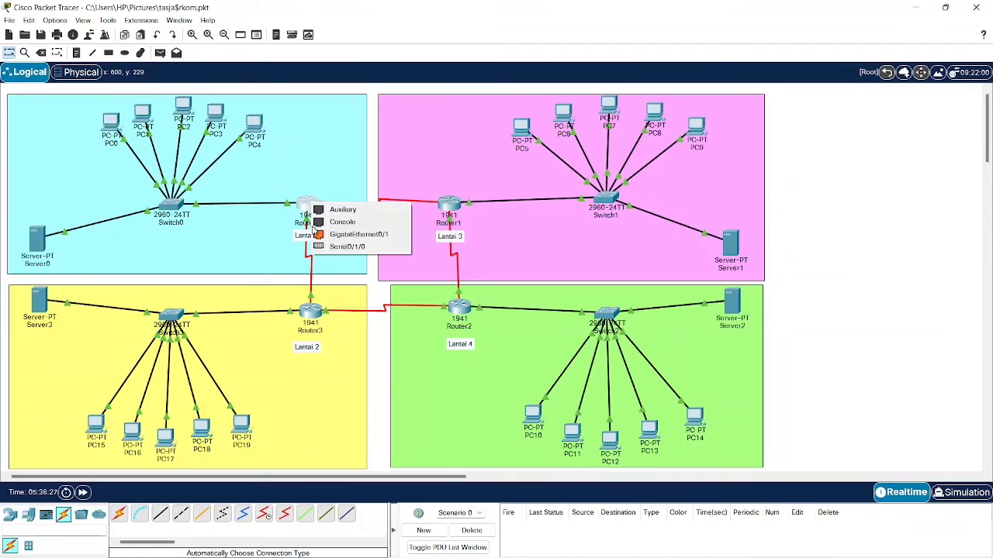
pyautogui.click(347, 247)
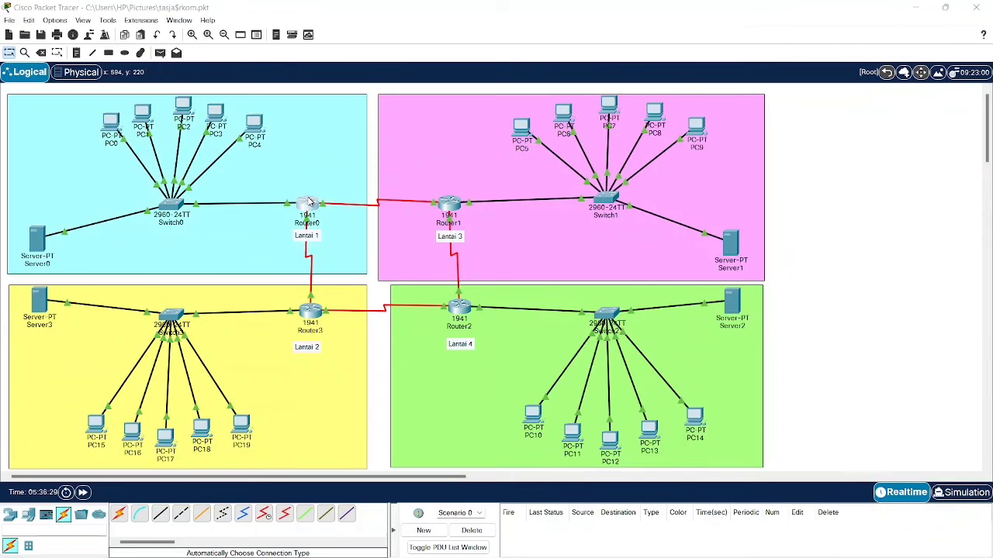
# - Check Router0's serial address 192.168.7.46 and Router3's static routes, then return to Router2
pyautogui.click(309, 201)
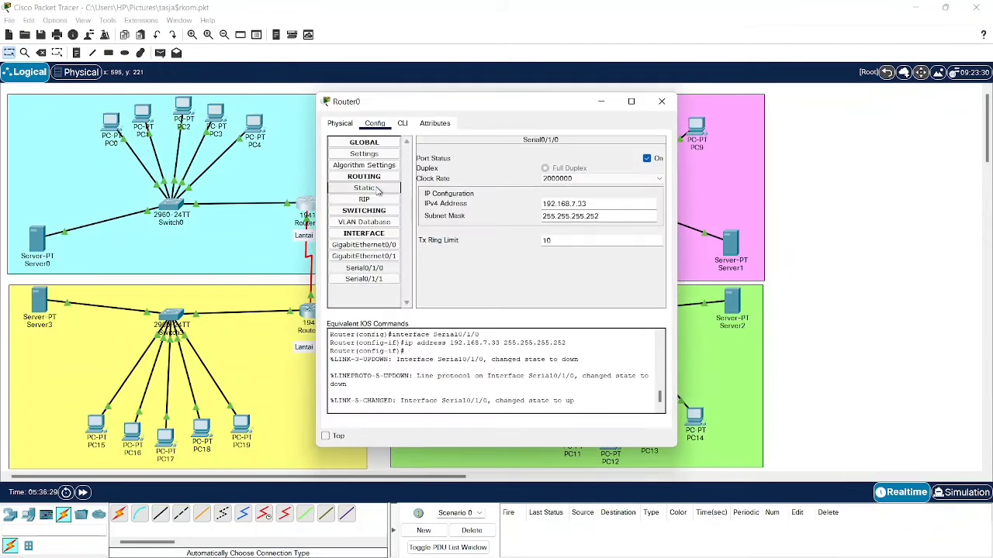
pyautogui.click(383, 270)
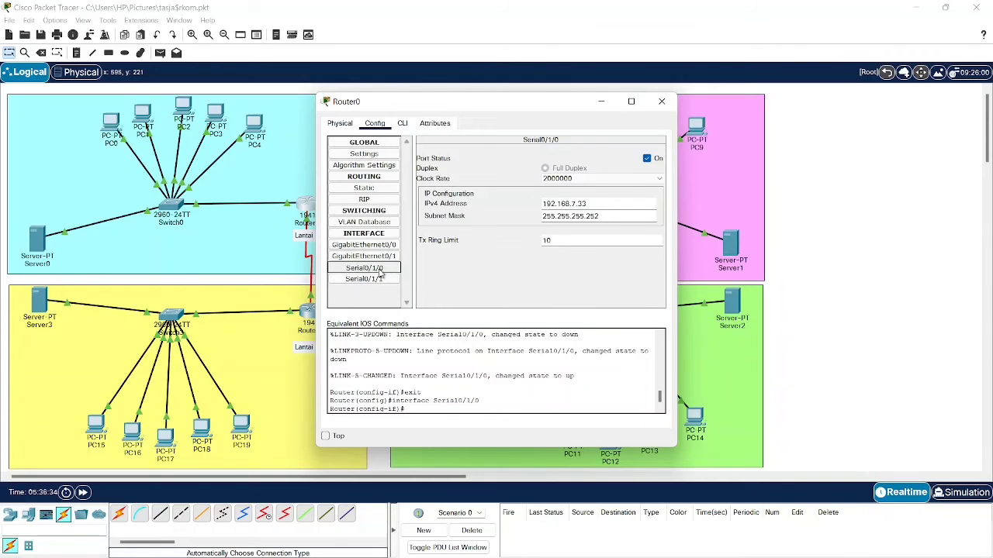
pyautogui.click(379, 278)
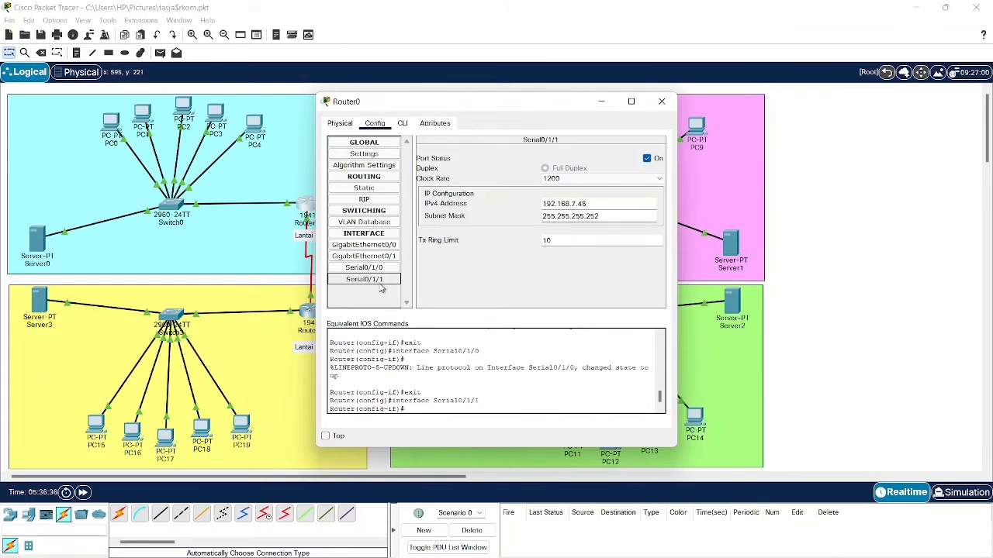
pyautogui.tripleClick(565, 203)
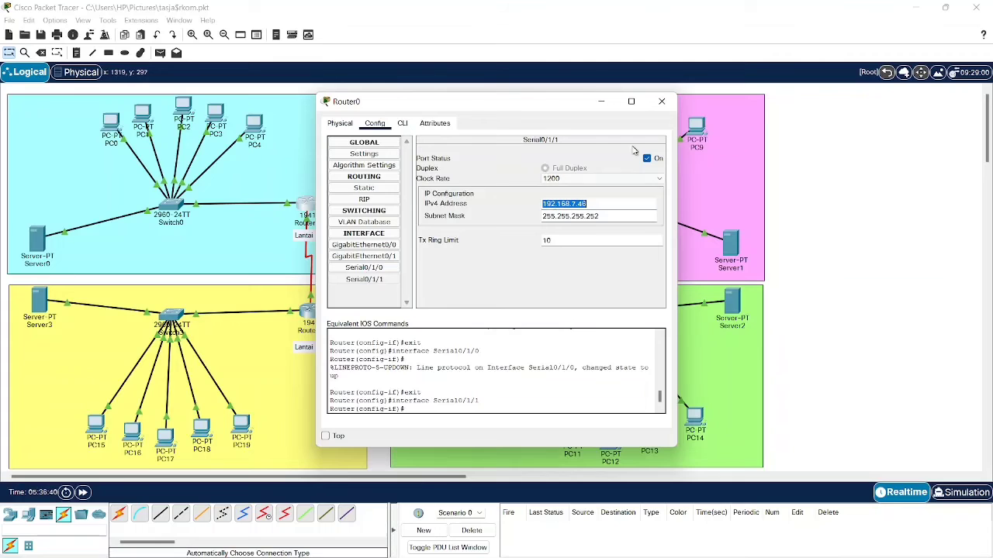
pyautogui.click(600, 101)
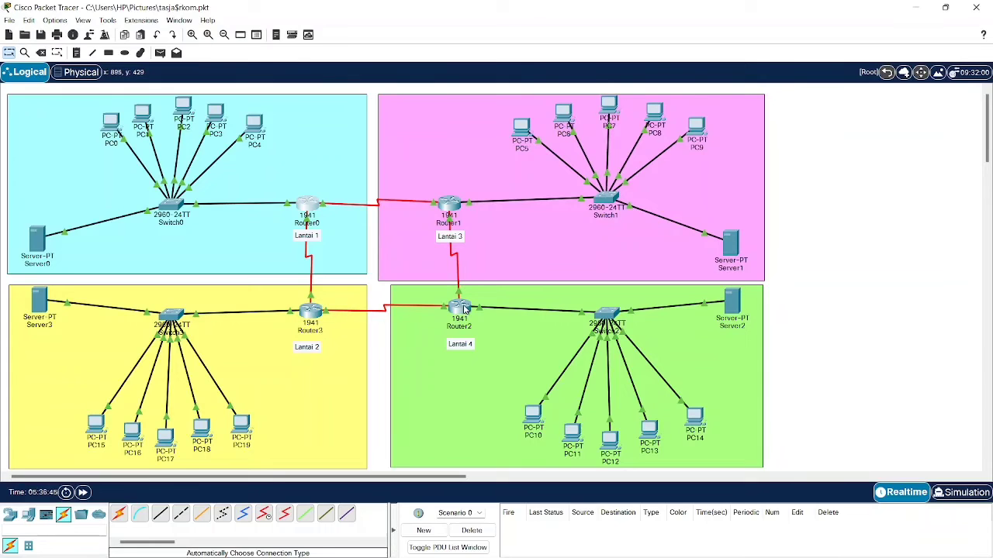
pyautogui.click(310, 311)
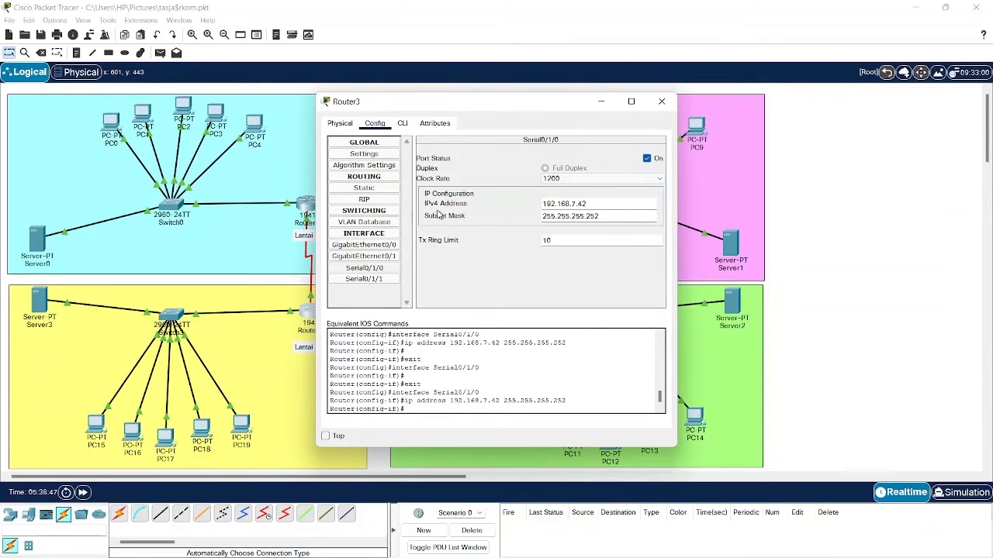
pyautogui.click(384, 191)
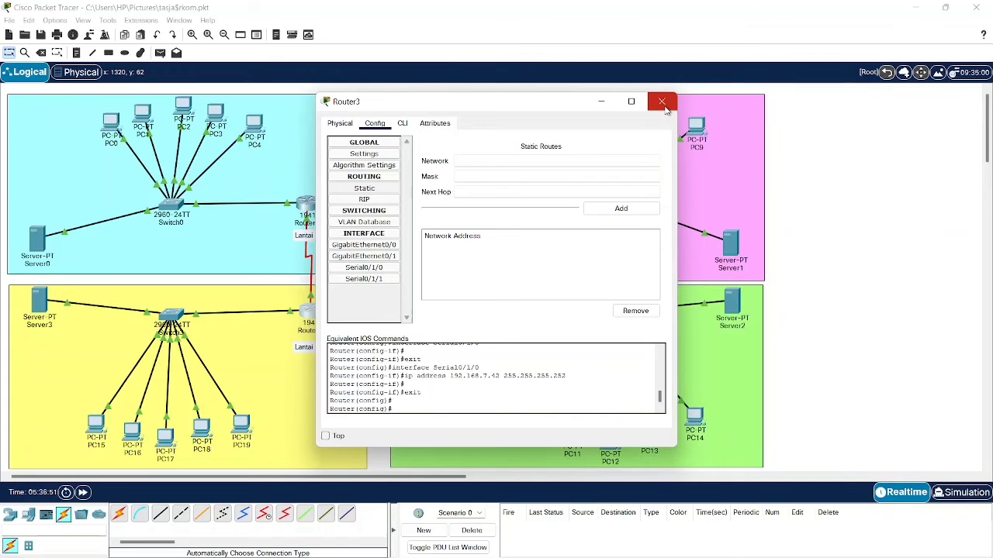
pyautogui.click(662, 101)
pyautogui.click(458, 309)
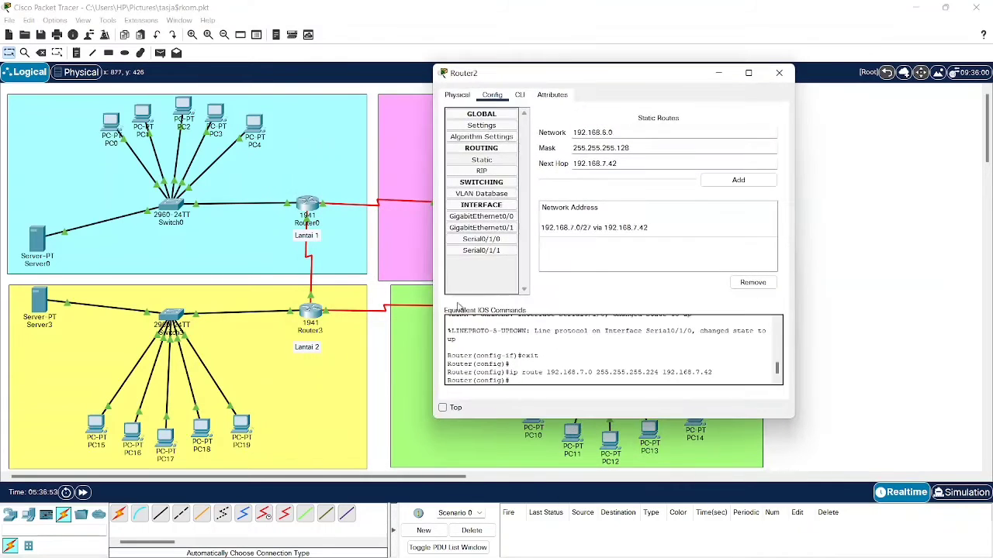
# - Add Router2's route to 192.168.6.0/25 via next hop 192.168.7.46
pyautogui.doubleClick(651, 165)
pyautogui.write('192.168.7.46')
pyautogui.click(738, 180)
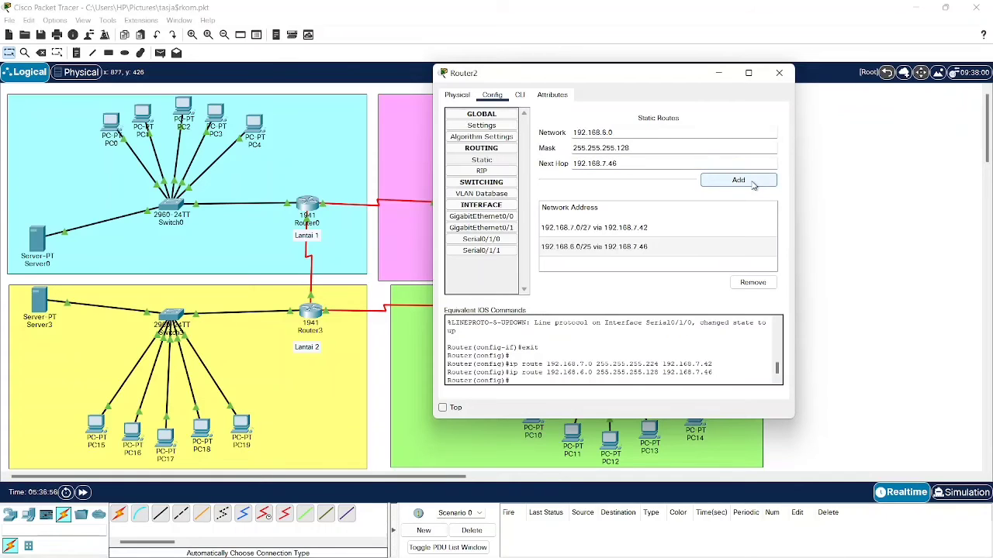
pyautogui.click(726, 74)
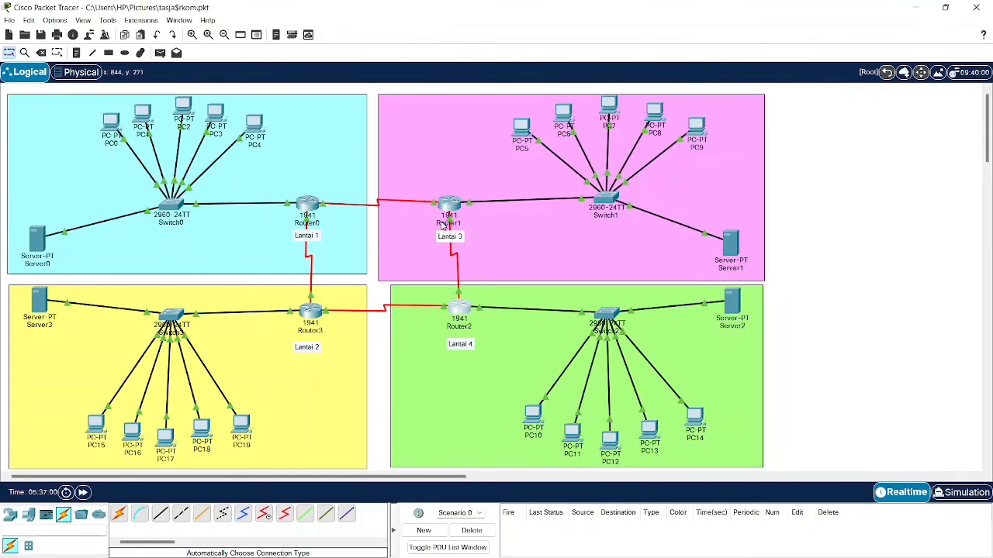
pyautogui.click(456, 308)
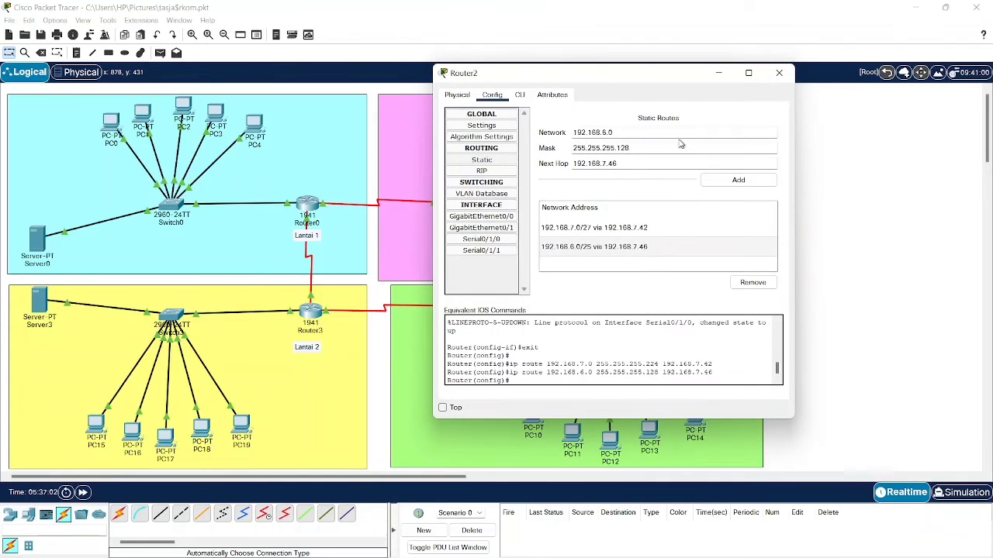
pyautogui.moveTo(599, 78); pyautogui.dragTo(661, 74)
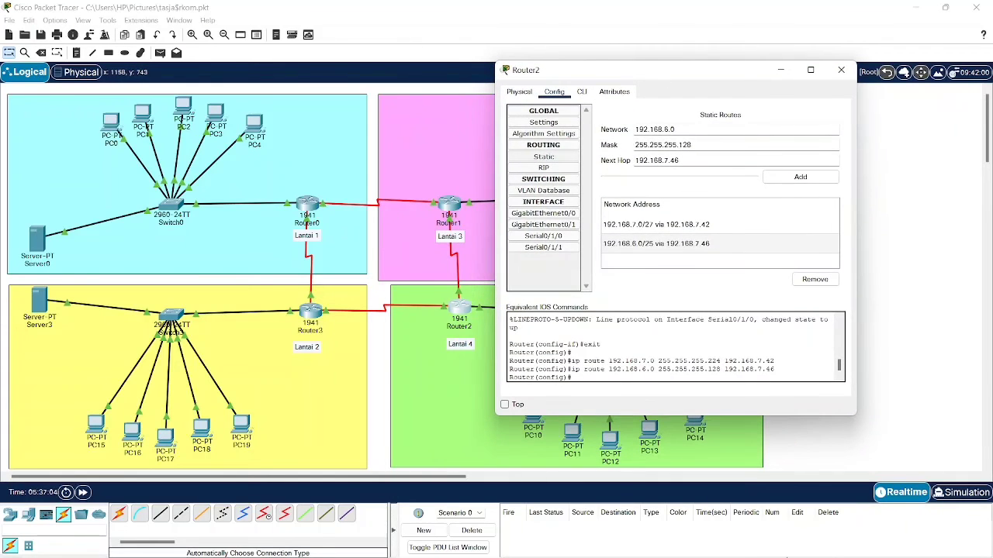
# - Paste Lantai 3's network 192.168.6.192 from the notes into the route's Network field
pyautogui.click(695, 556)
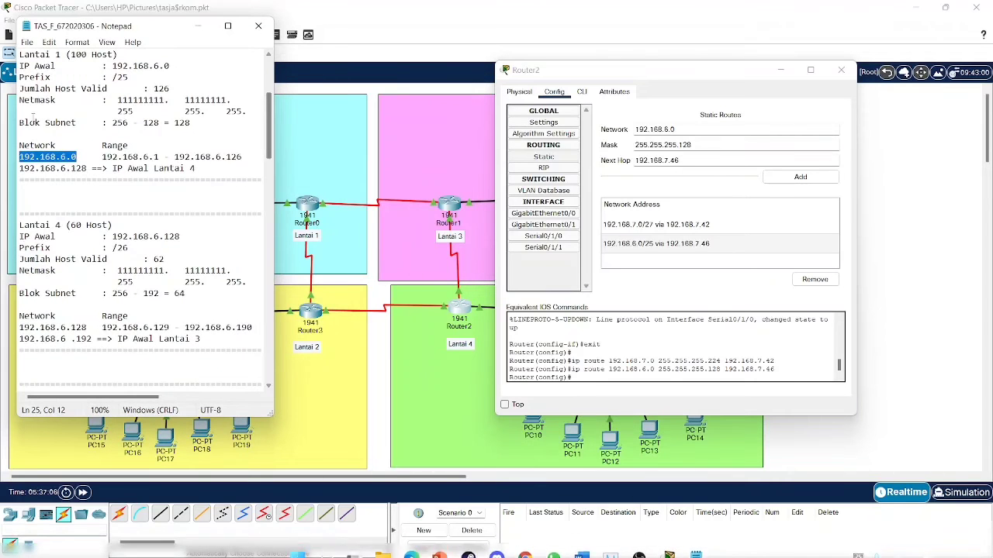
pyautogui.scroll(-9, 86, 155)
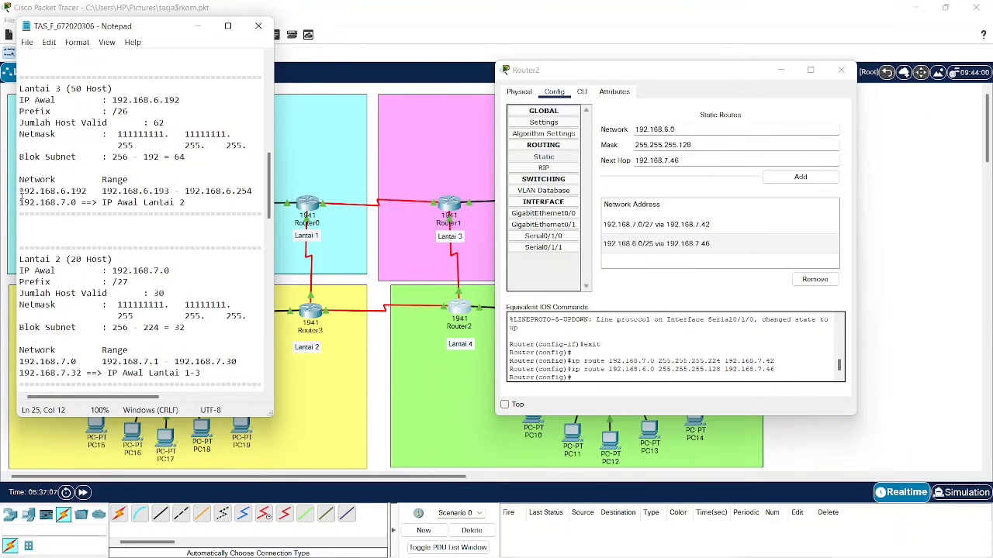
pyautogui.moveTo(20, 193); pyautogui.dragTo(87, 192)
pyautogui.hotkey('ctrl', 'c')
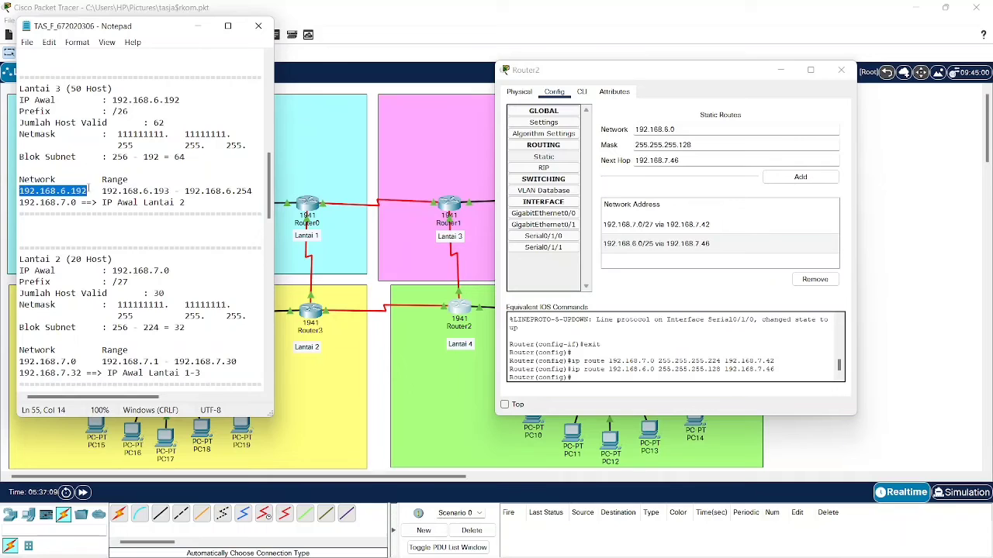
pyautogui.click(199, 26)
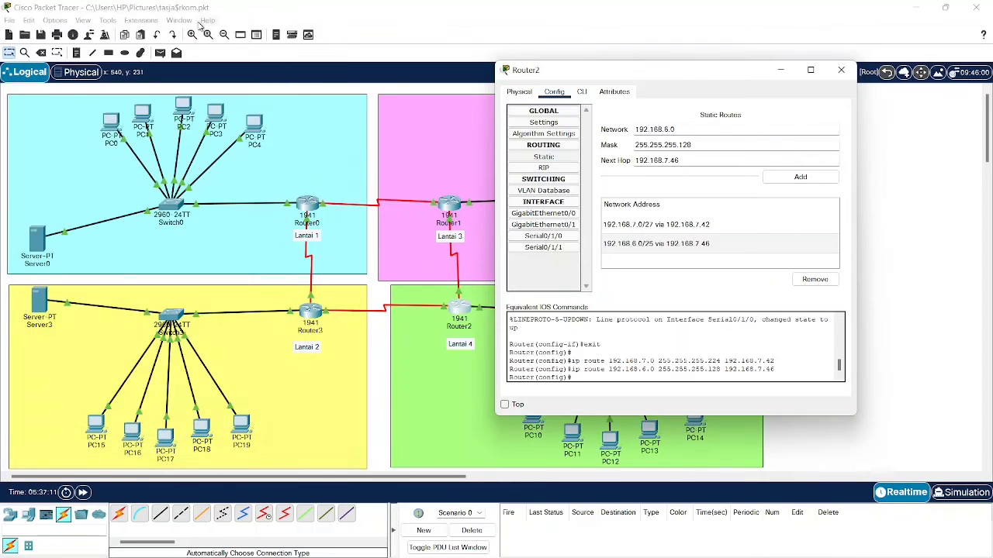
pyautogui.tripleClick(702, 132)
pyautogui.hotkey('ctrl', 'v')
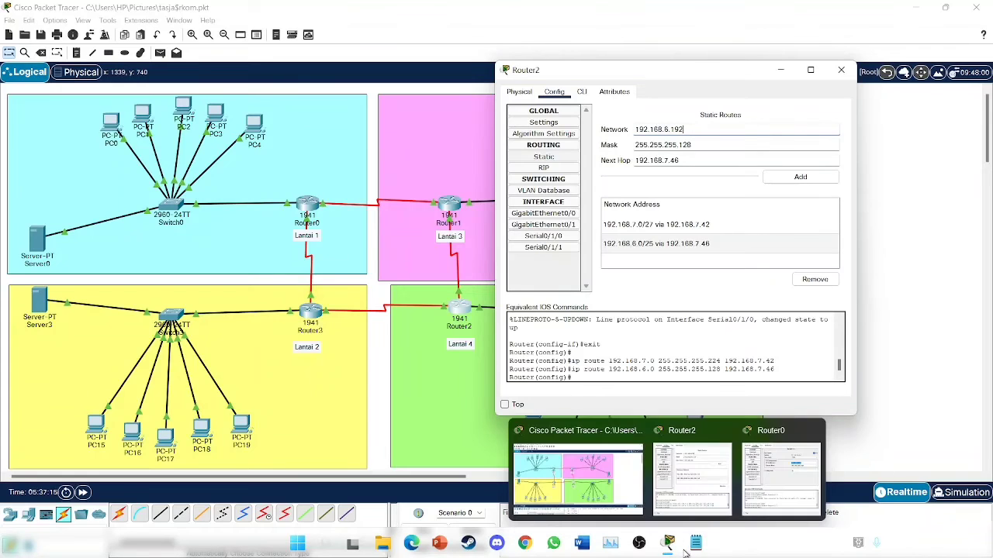
# - Change the route's mask to 255.255.255.192
pyautogui.click(693, 549)
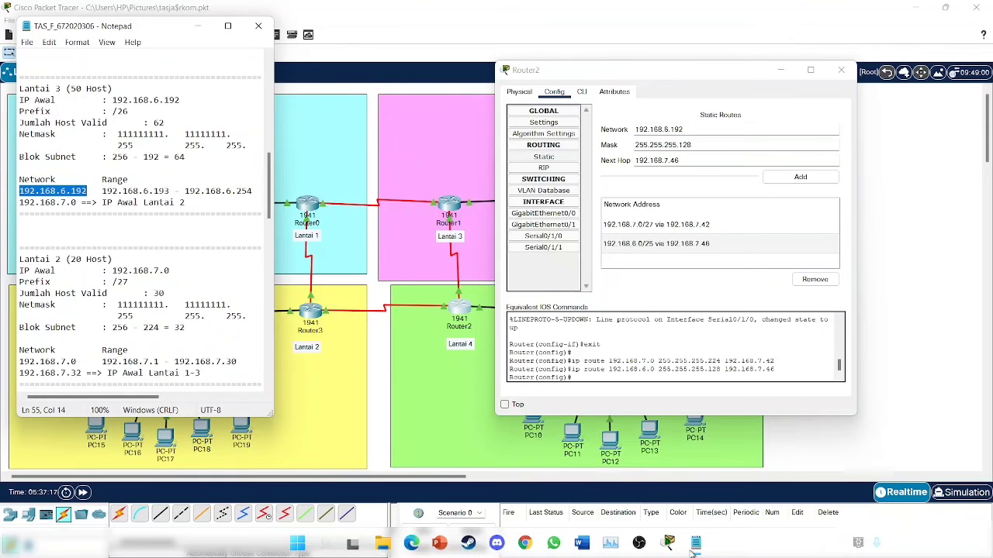
pyautogui.click(695, 545)
pyautogui.click(728, 144)
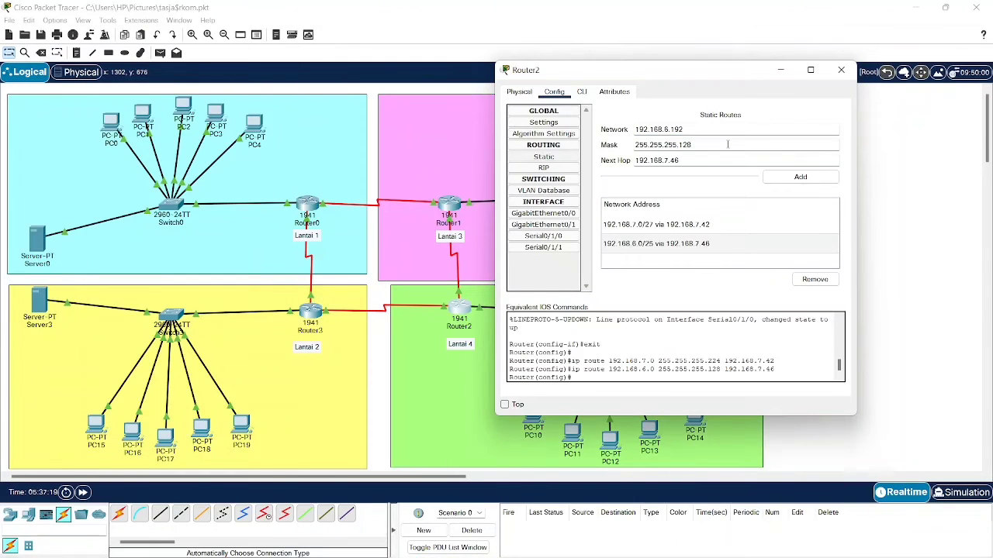
pyautogui.write('1')
pyautogui.click(715, 159)
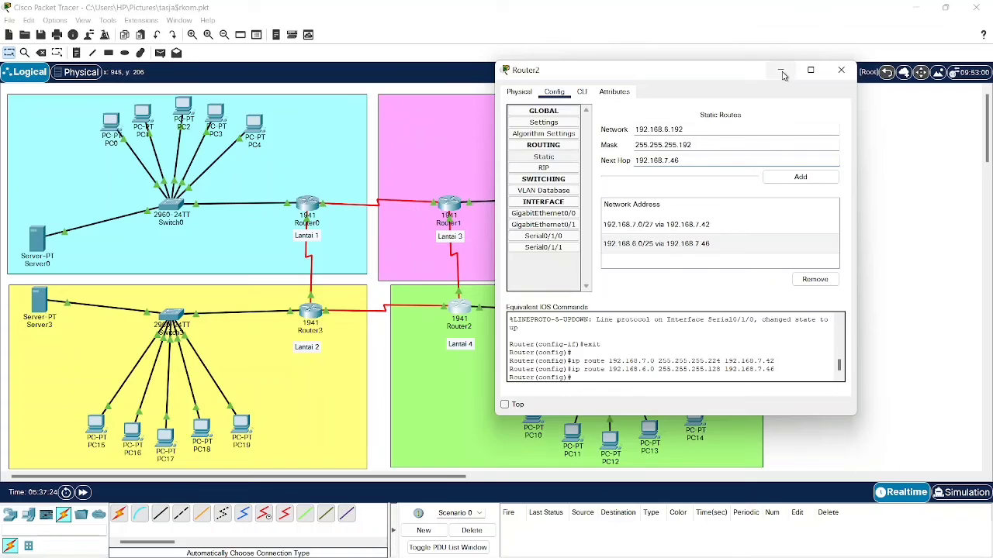
# - Review Router0's Serial0/1/0 and Router1's serial addresses 192.168.7.34 and 192.168.7.37
pyautogui.click(781, 71)
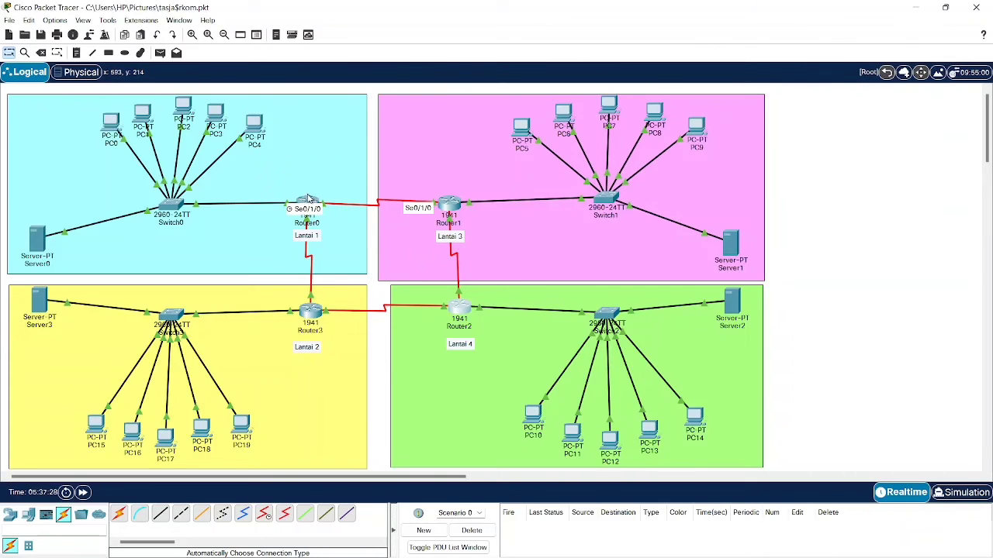
pyautogui.click(307, 203)
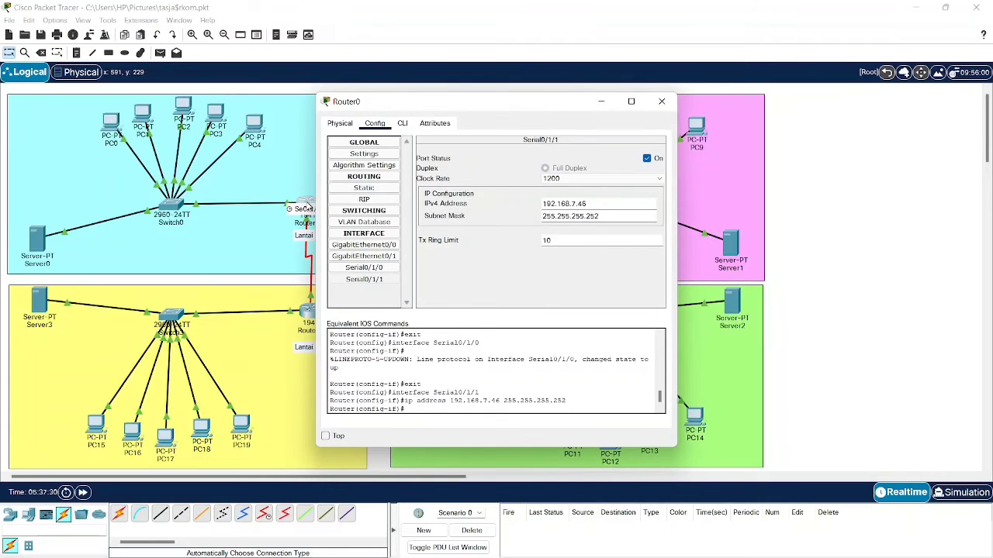
pyautogui.click(367, 268)
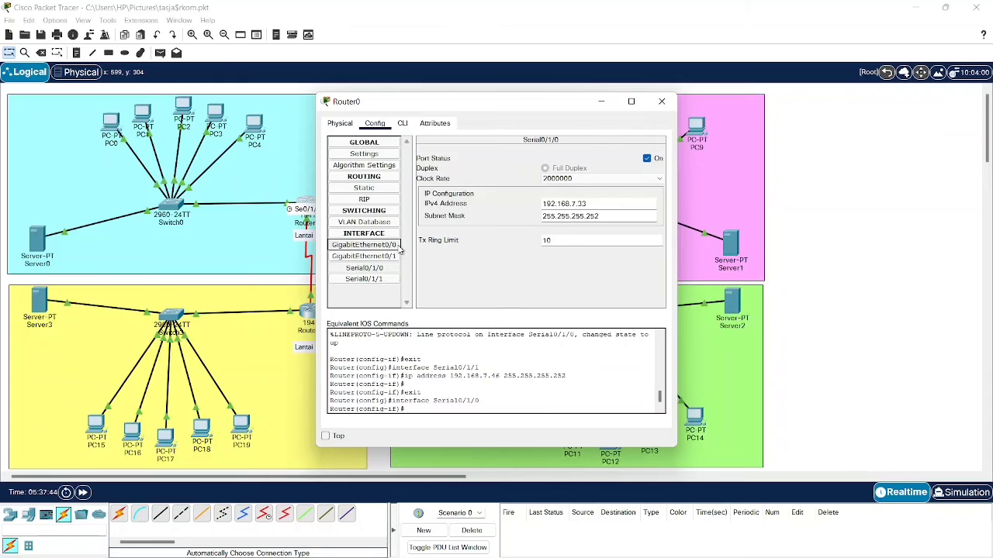
pyautogui.click(662, 101)
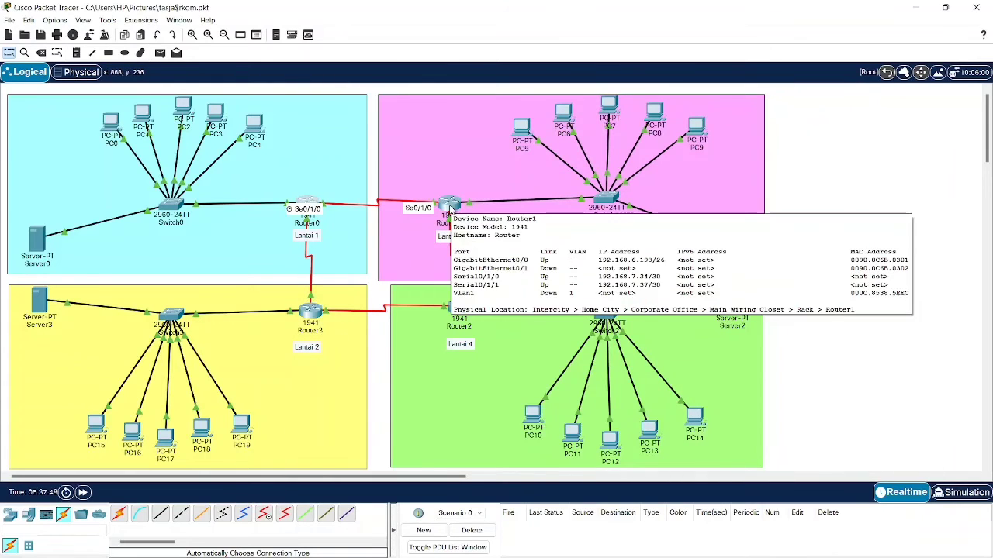
pyautogui.click(450, 206)
pyautogui.click(396, 268)
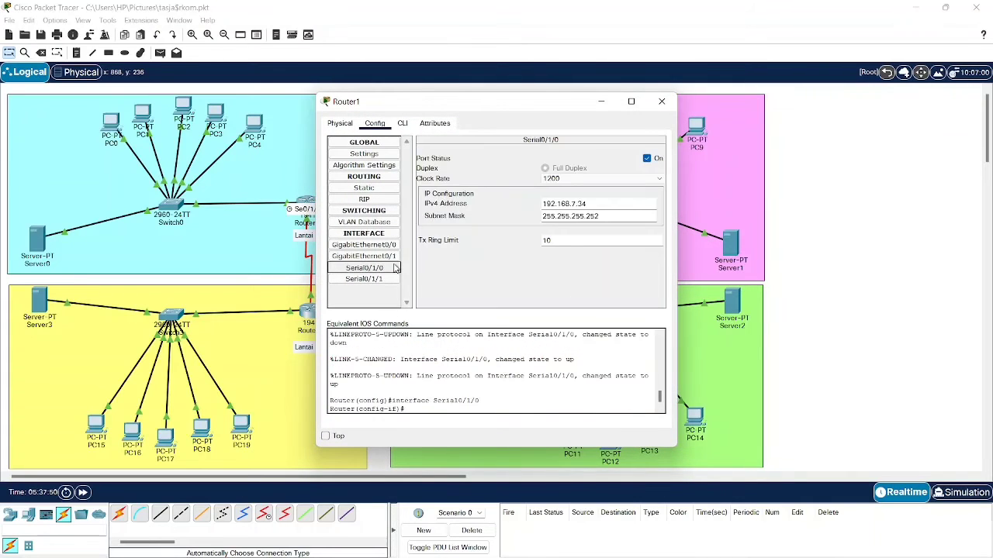
pyautogui.click(378, 279)
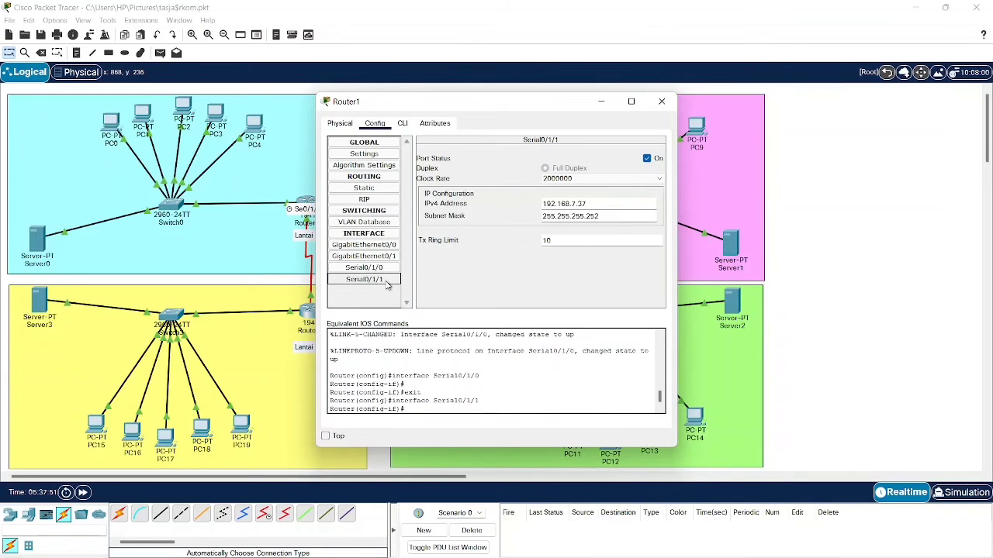
pyautogui.click(610, 105)
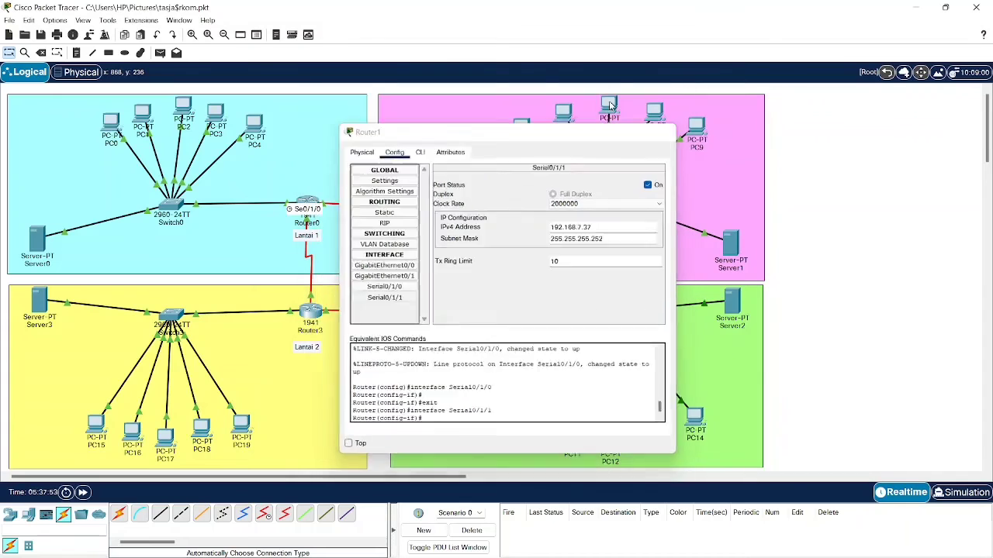
pyautogui.click(461, 310)
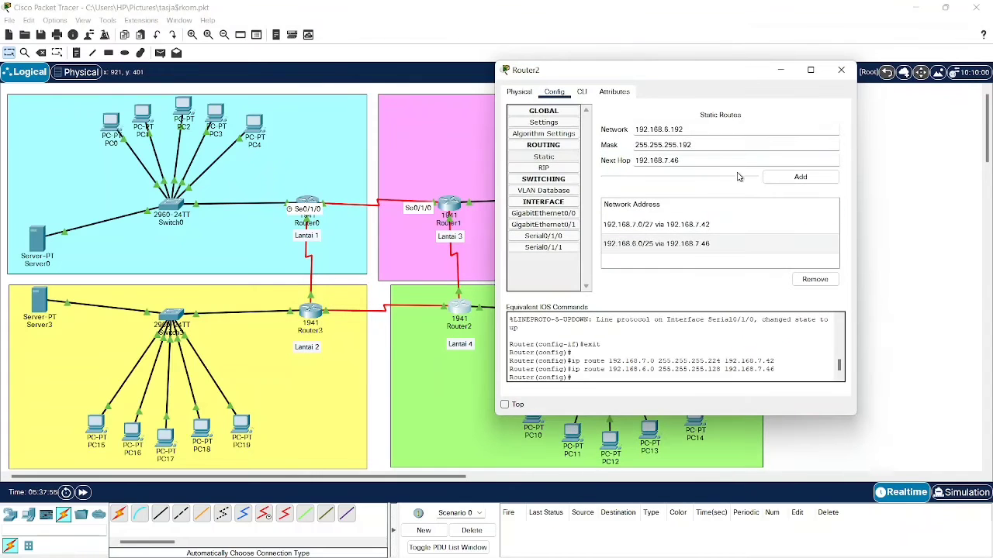
# - Copy Router1's Serial0/1/1 address 192.168.7.37 and return to Router2's static routes
pyautogui.click(452, 207)
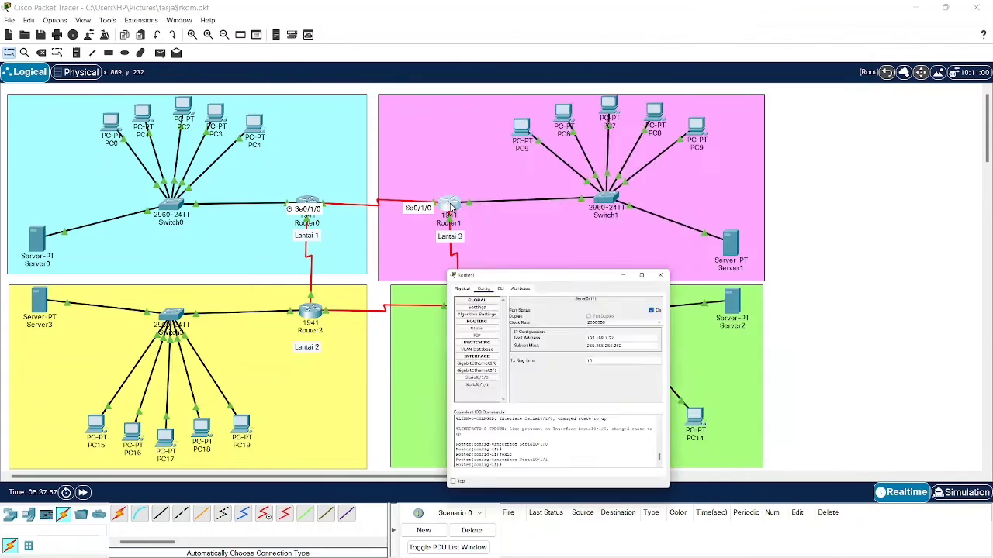
pyautogui.click(364, 278)
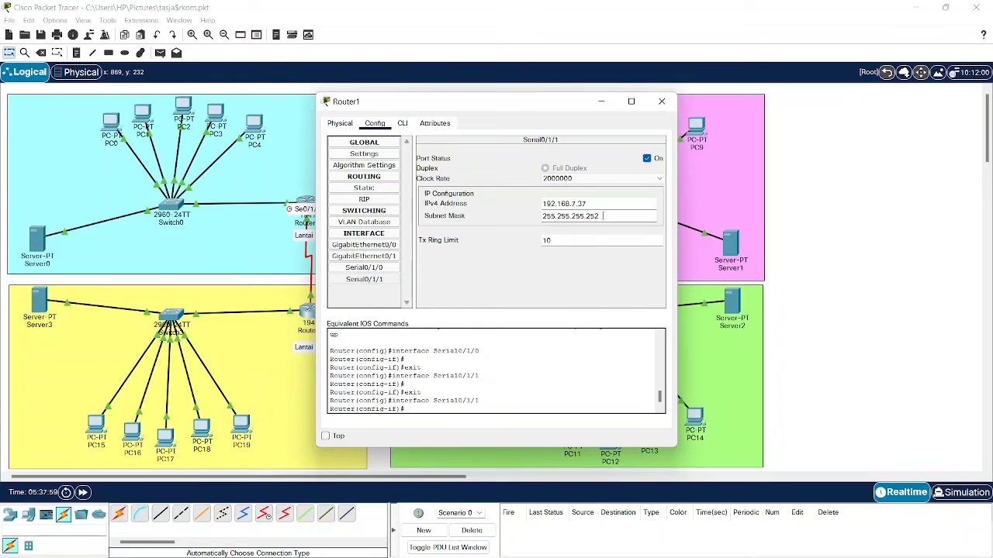
pyautogui.tripleClick(594, 204)
pyautogui.hotkey('ctrl', 'c')
pyautogui.click(601, 102)
pyautogui.click(468, 310)
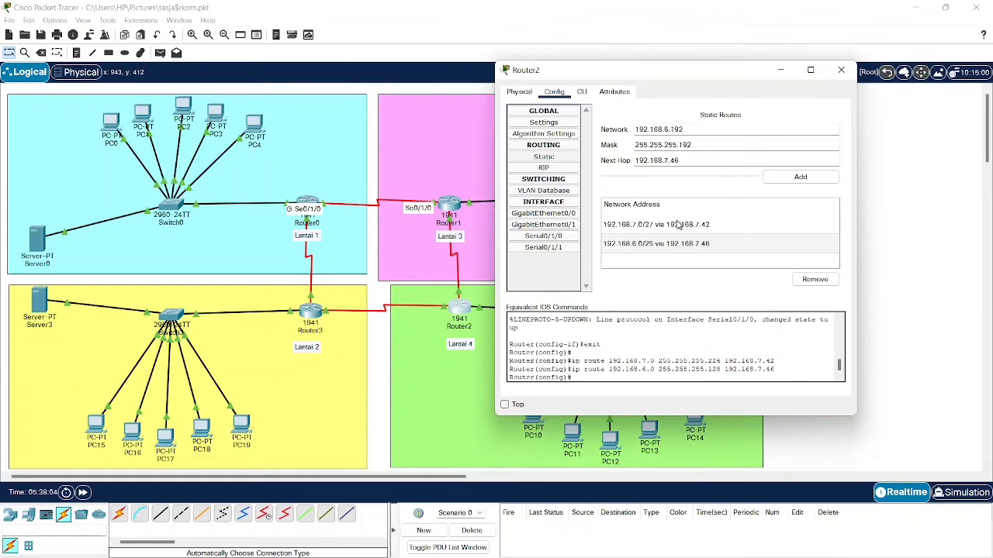
# - Add Router2's route to 192.168.6.192/26 via next hop 192.168.7.37 and close its window
pyautogui.tripleClick(706, 161)
pyautogui.hotkey('ctrl', 'v')
pyautogui.click(778, 176)
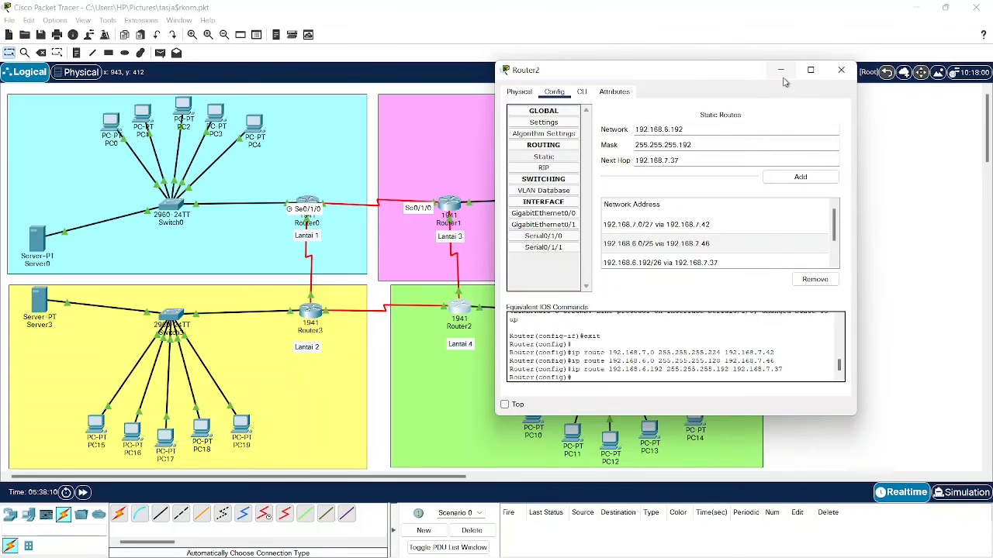
pyautogui.moveTo(801, 81)
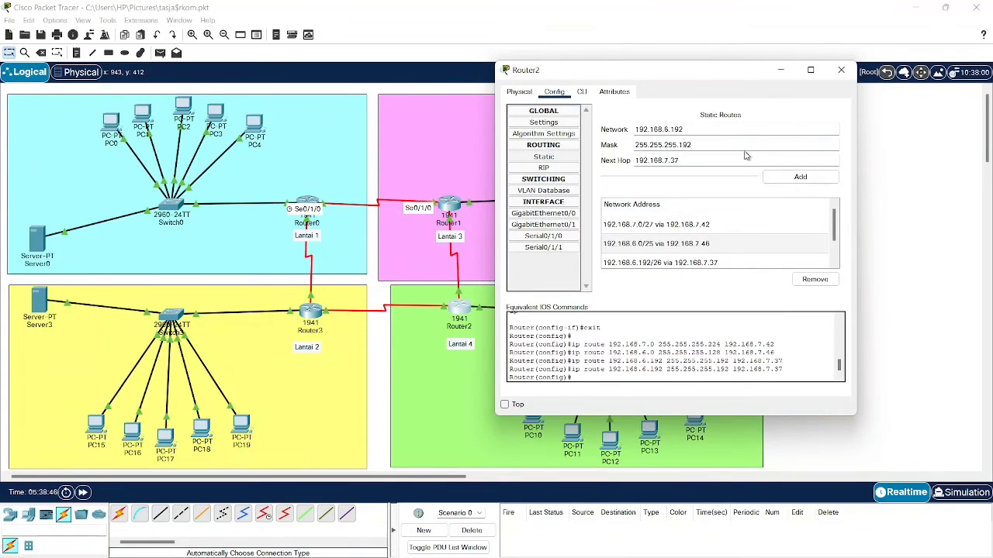
pyautogui.click(841, 70)
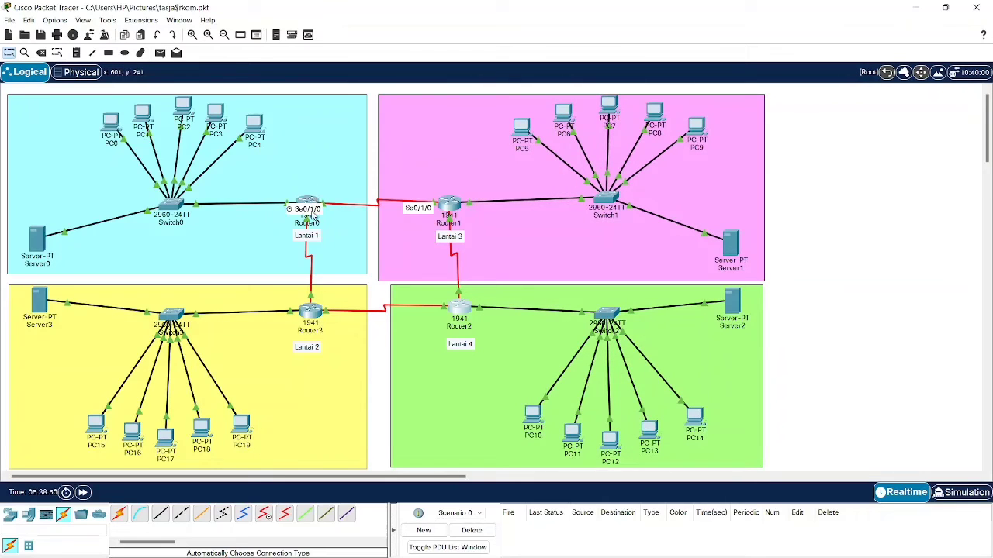
# - Open Router3's static routes page and move its window clear of the routers
pyautogui.click(311, 312)
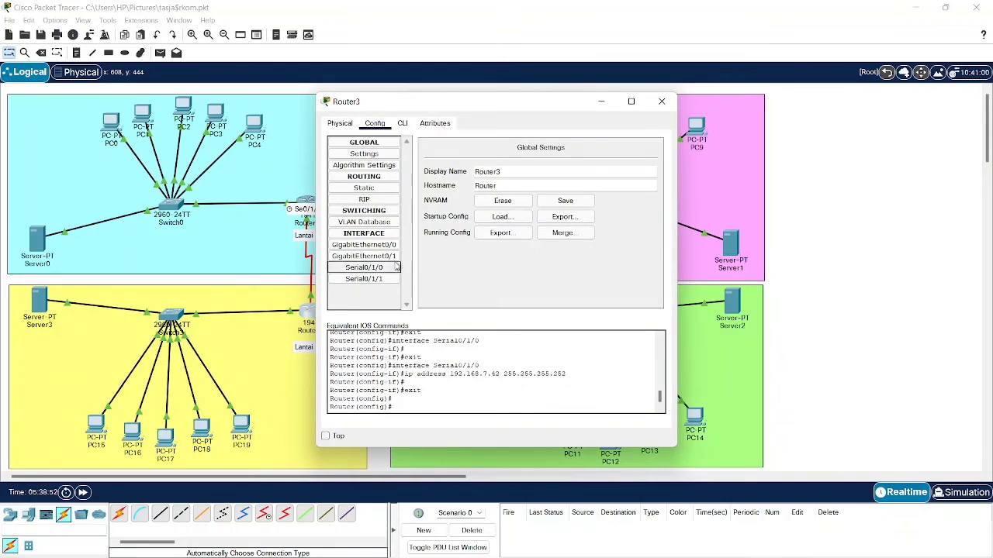
pyautogui.click(384, 188)
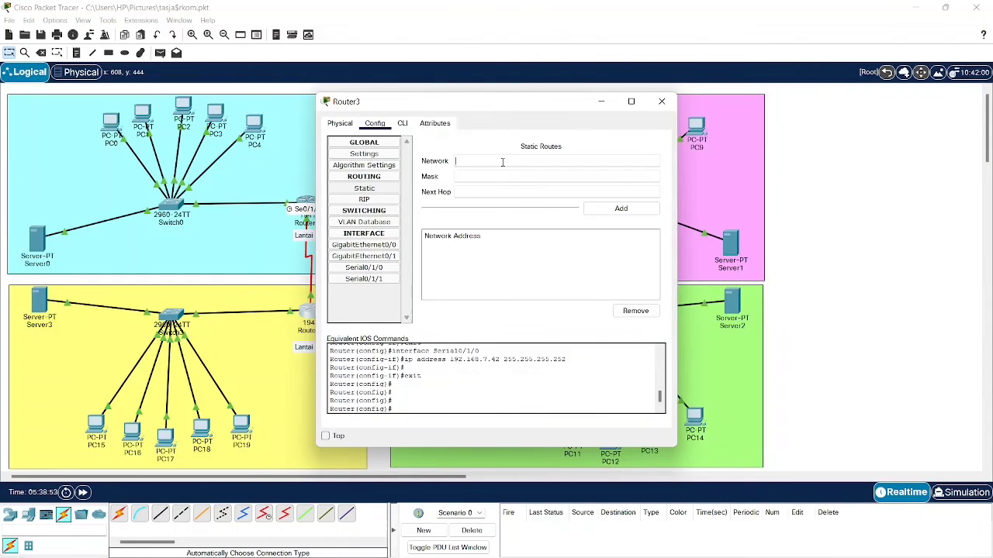
pyautogui.moveTo(756, 557)
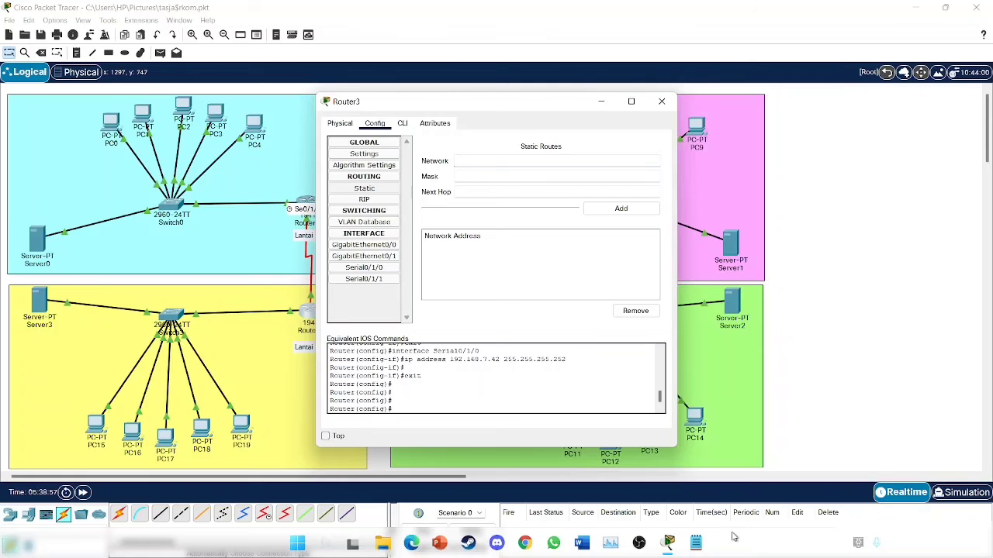
pyautogui.click(536, 157)
pyautogui.moveTo(541, 108); pyautogui.dragTo(537, 67)
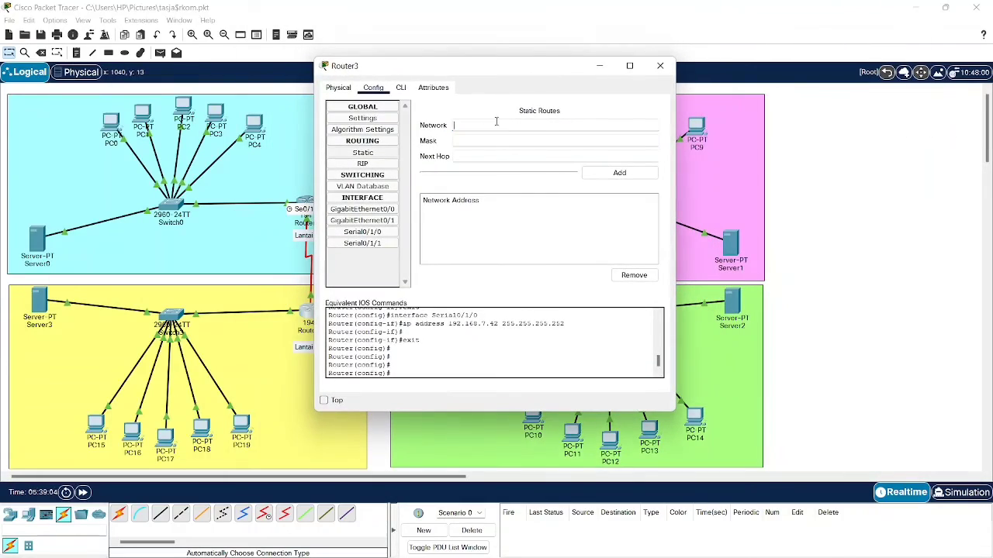
pyautogui.moveTo(456, 67); pyautogui.dragTo(538, 95)
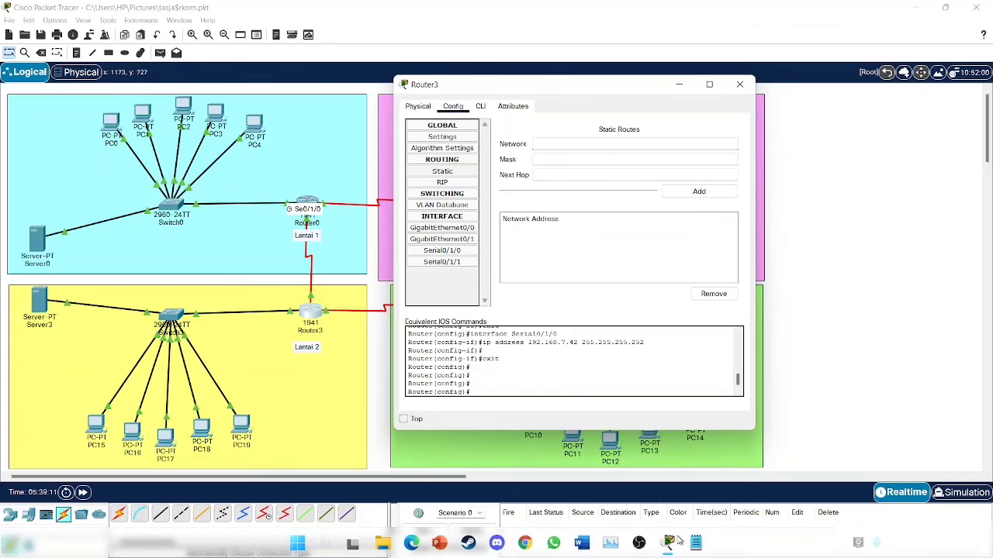
# - Copy the Lantai 1 network 192.168.6.0 from the subnetting notes
pyautogui.click(695, 543)
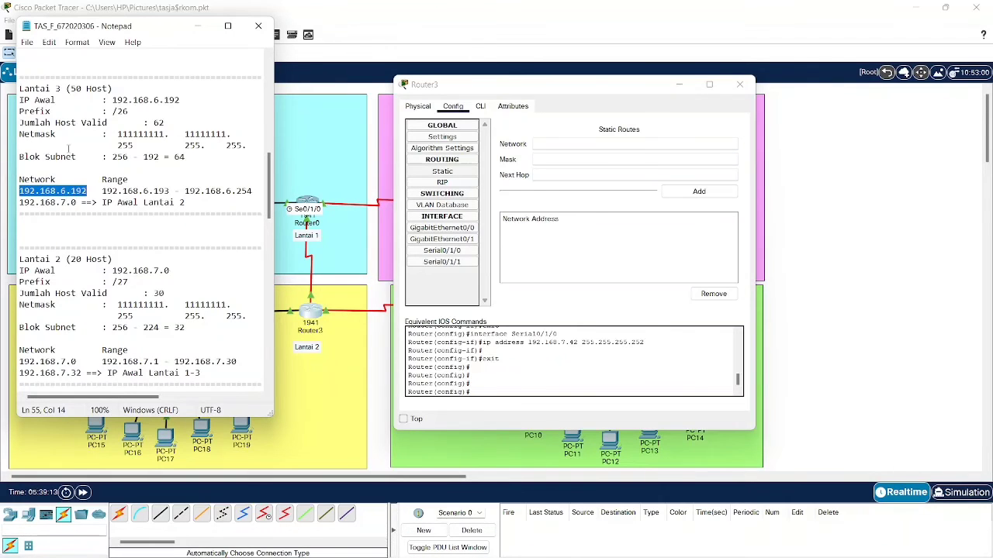
pyautogui.scroll(9, 75, 192)
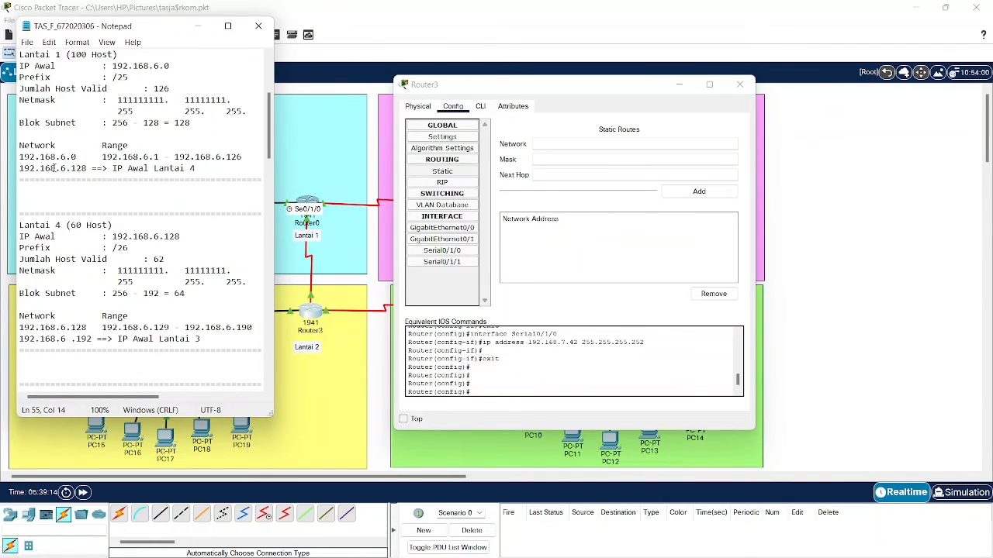
pyautogui.moveTo(21, 157); pyautogui.dragTo(73, 157)
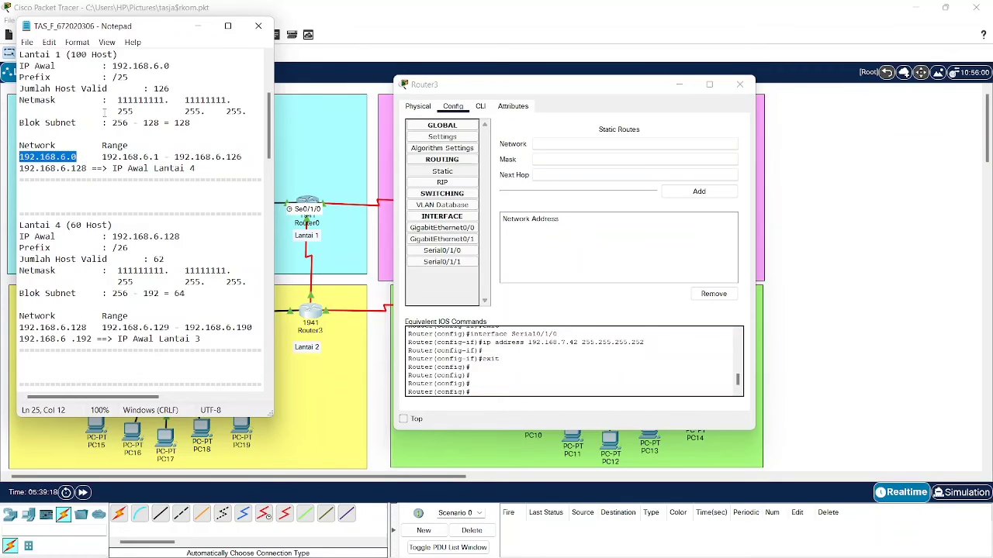
pyautogui.click(198, 26)
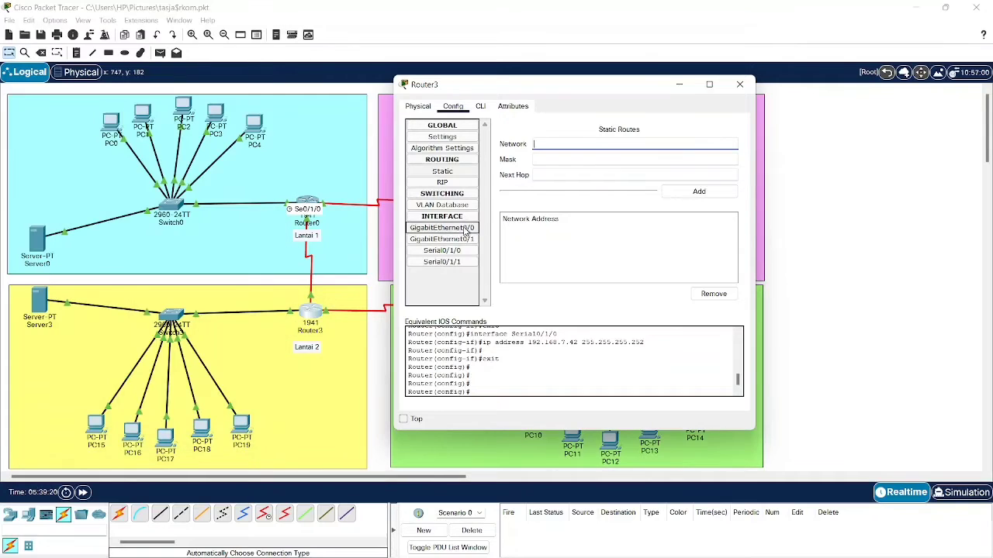
# - Enter network 192.168.6.0 and mask 255.255.255.128 in Router3's static route form, then close it
pyautogui.write('192.168.6.0')
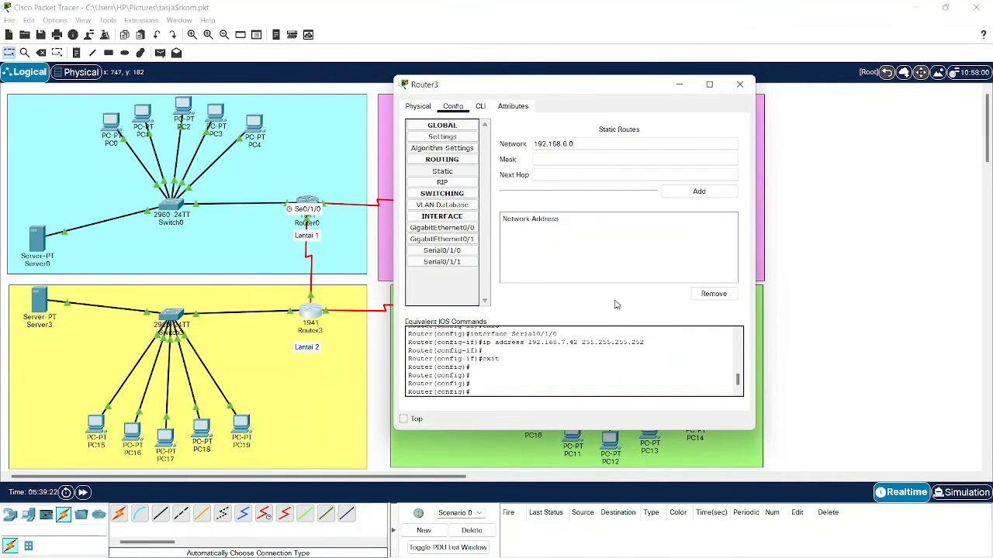
pyautogui.click(693, 543)
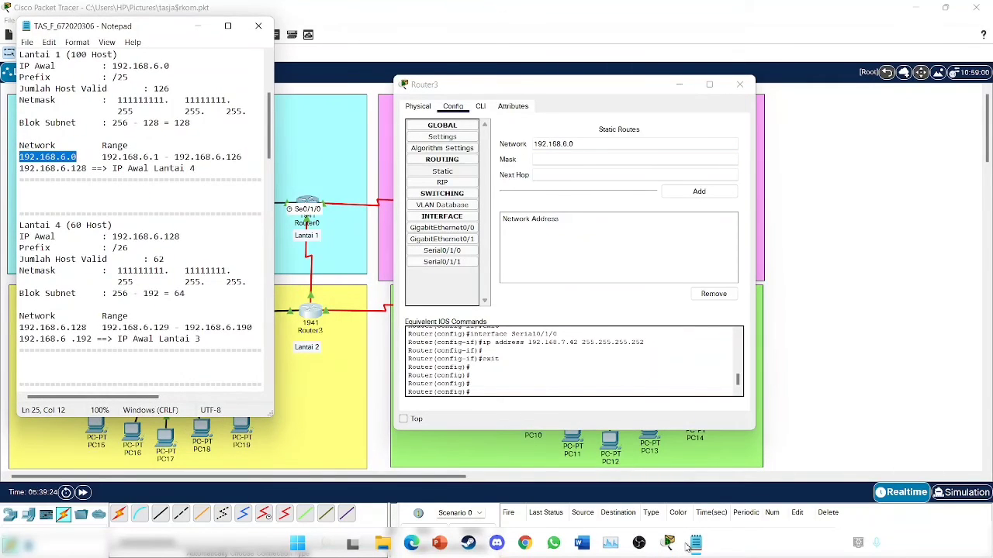
pyautogui.click(693, 544)
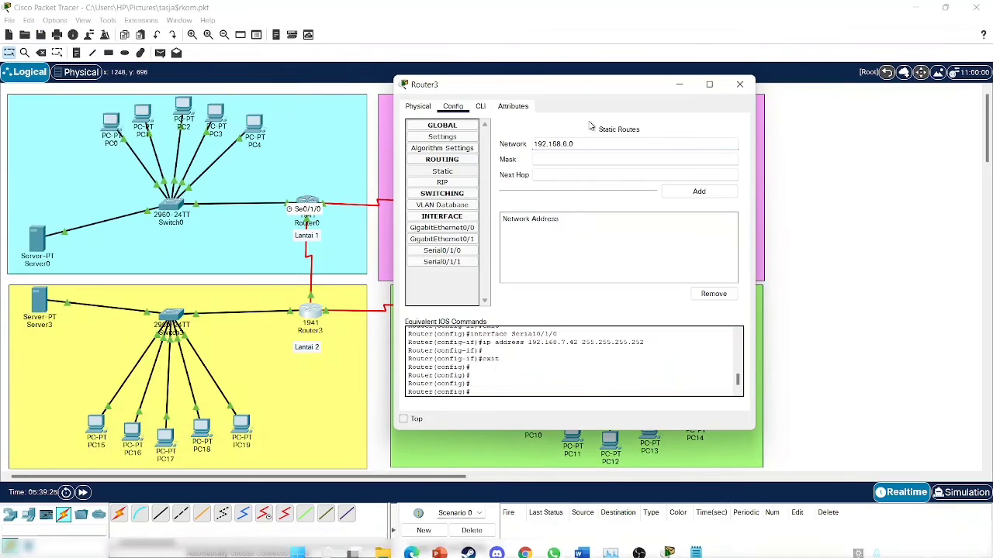
pyautogui.click(575, 161)
pyautogui.write('255')
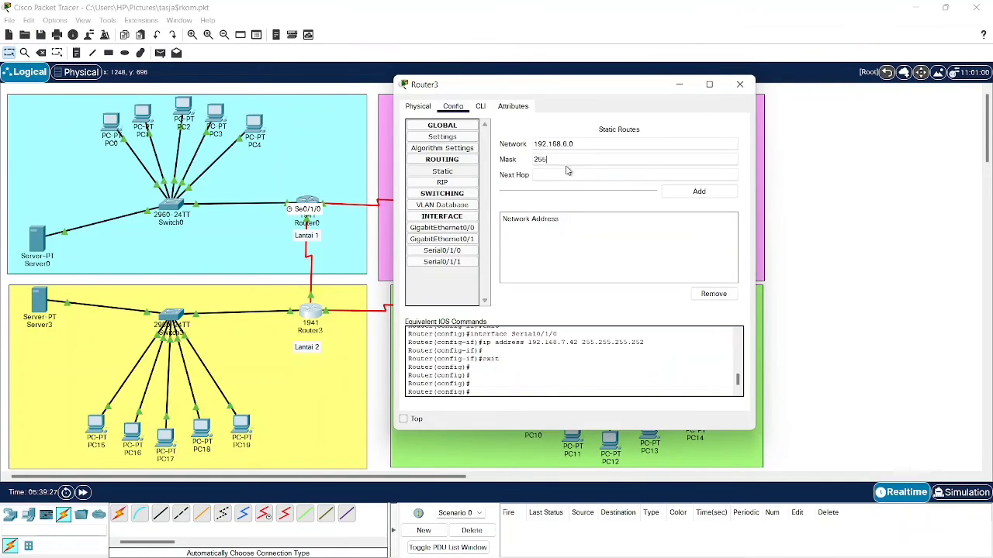
pyautogui.write('.255')
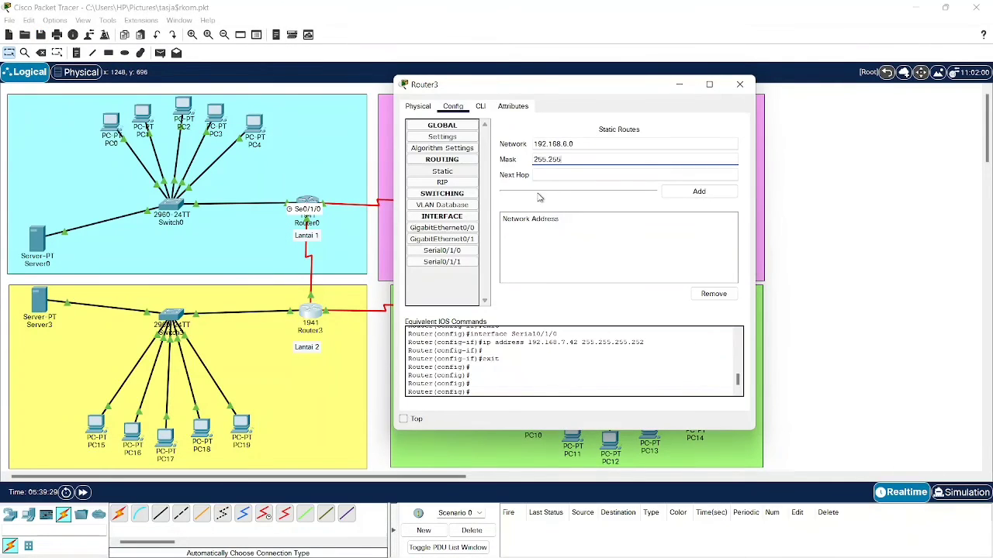
pyautogui.write('.255.')
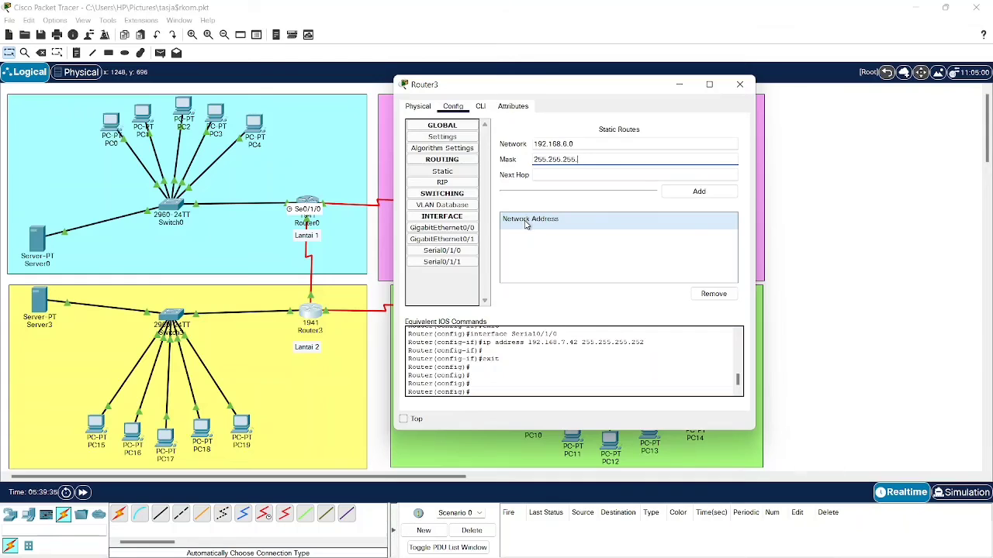
pyautogui.write('128')
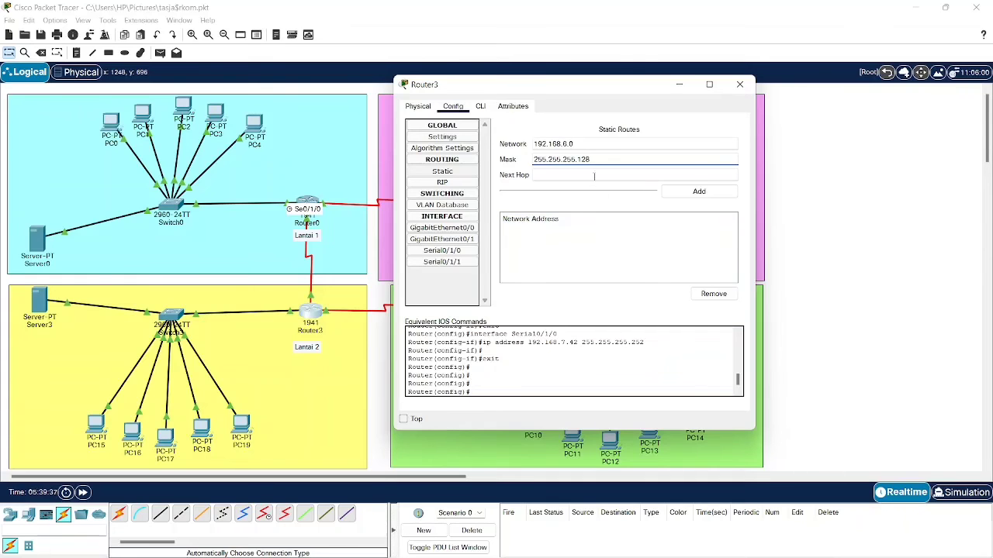
pyautogui.press('Tab')
pyautogui.moveTo(629, 75); pyautogui.dragTo(802, 73)
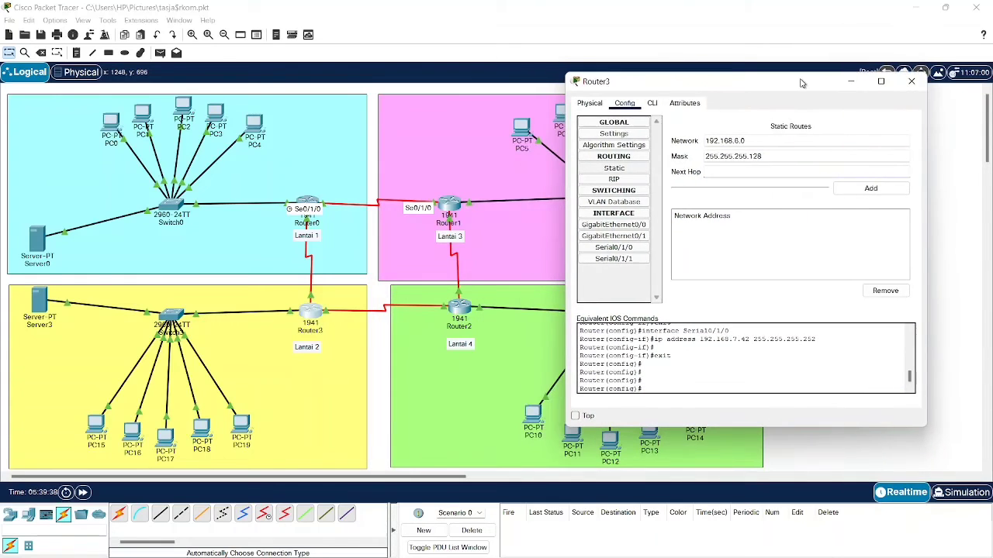
pyautogui.click(911, 81)
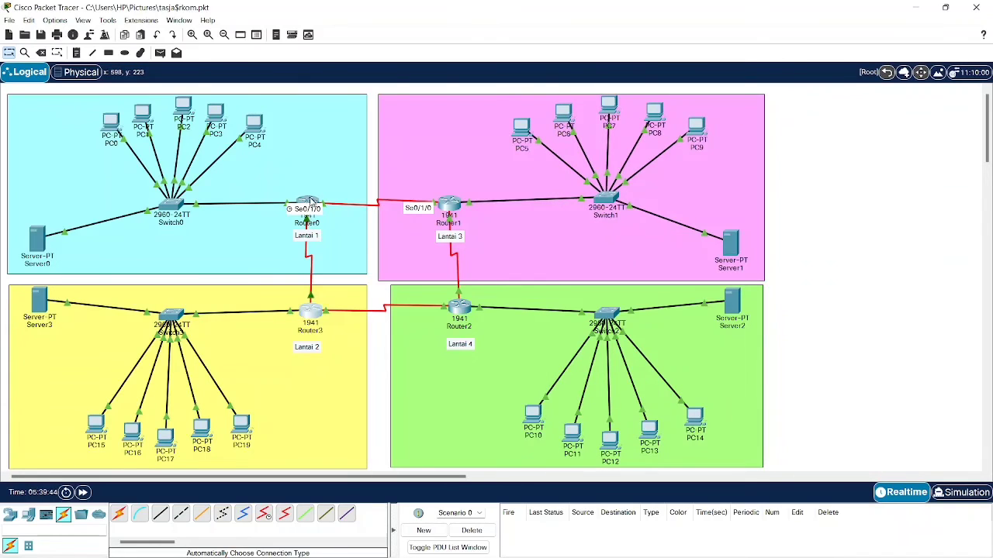
# - Copy the 192.168.7.46 address from Router0's Serial0/1/1 interface
pyautogui.click(308, 219)
pyautogui.click(381, 268)
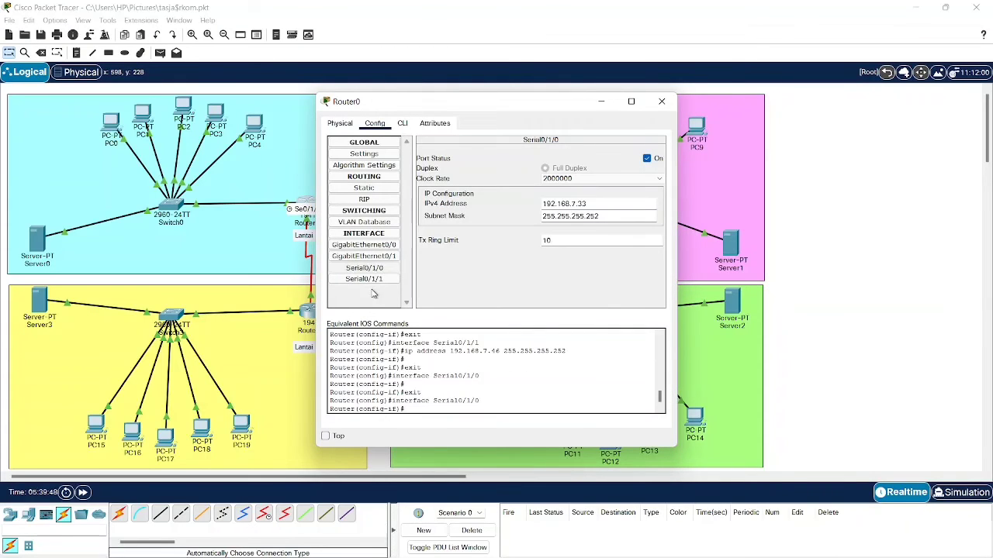
pyautogui.click(378, 279)
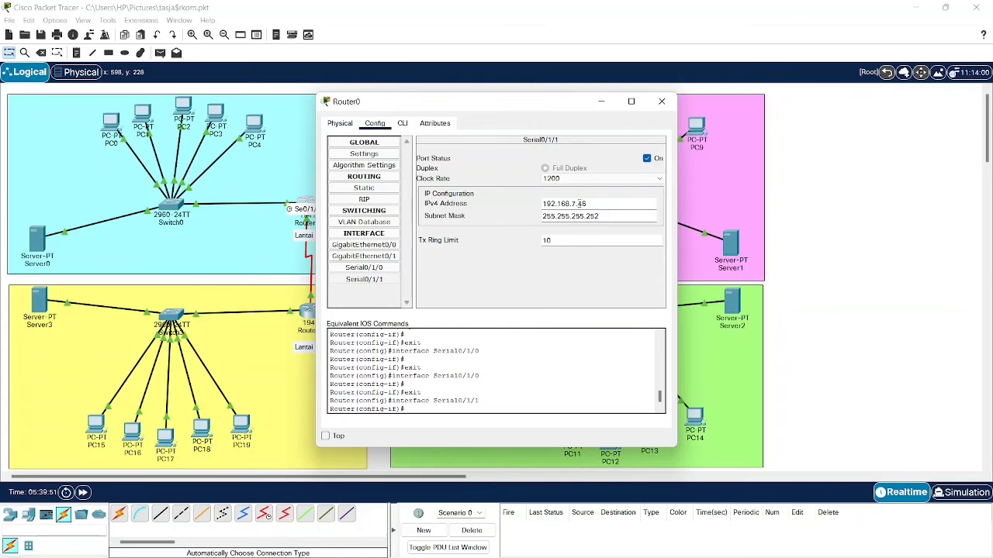
pyautogui.tripleClick(580, 203)
pyautogui.hotkey('ctrl', 'c')
pyautogui.click(600, 102)
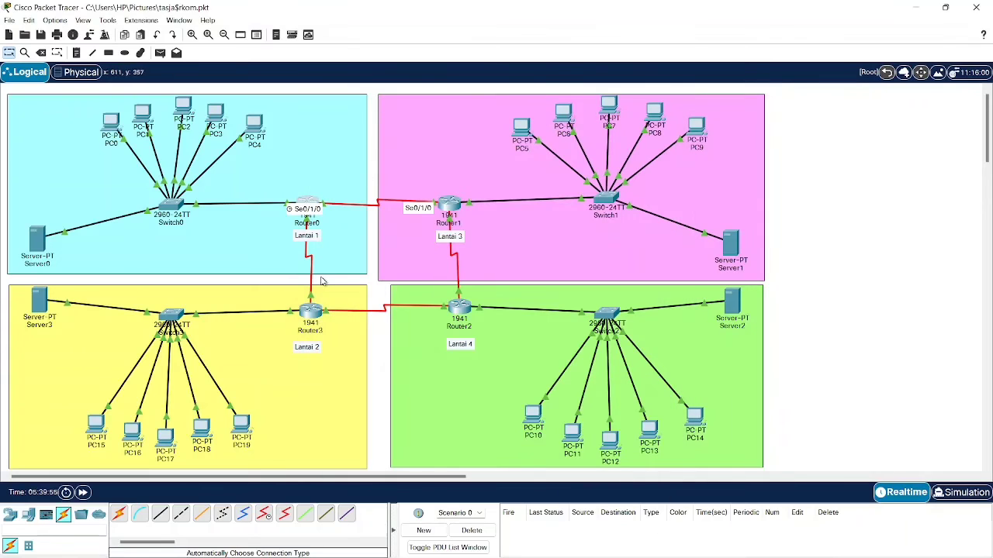
# - Add Router3's static route to 192.168.6.0/25 with next hop 192.168.7.46
pyautogui.click(310, 311)
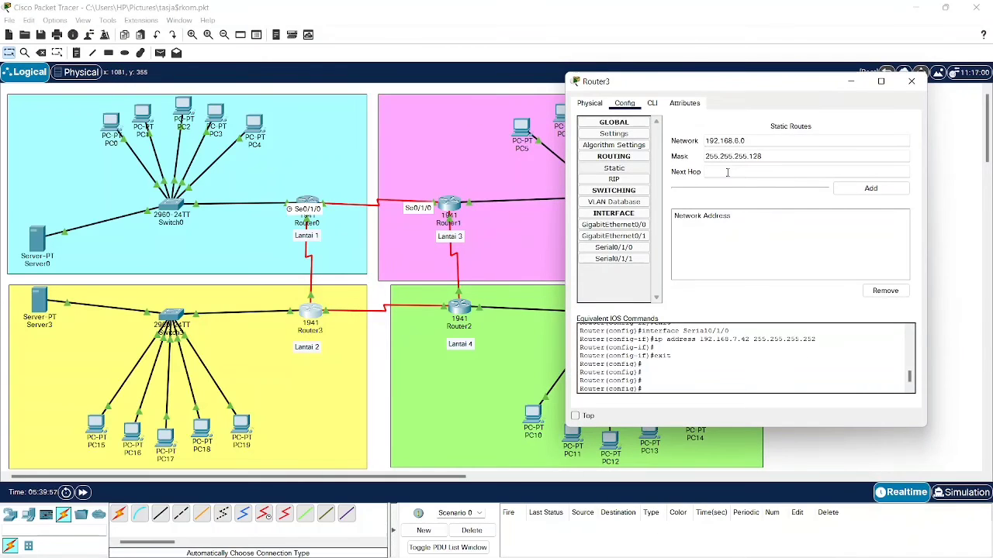
pyautogui.hotkey('ctrl', 'v')
pyautogui.click(810, 192)
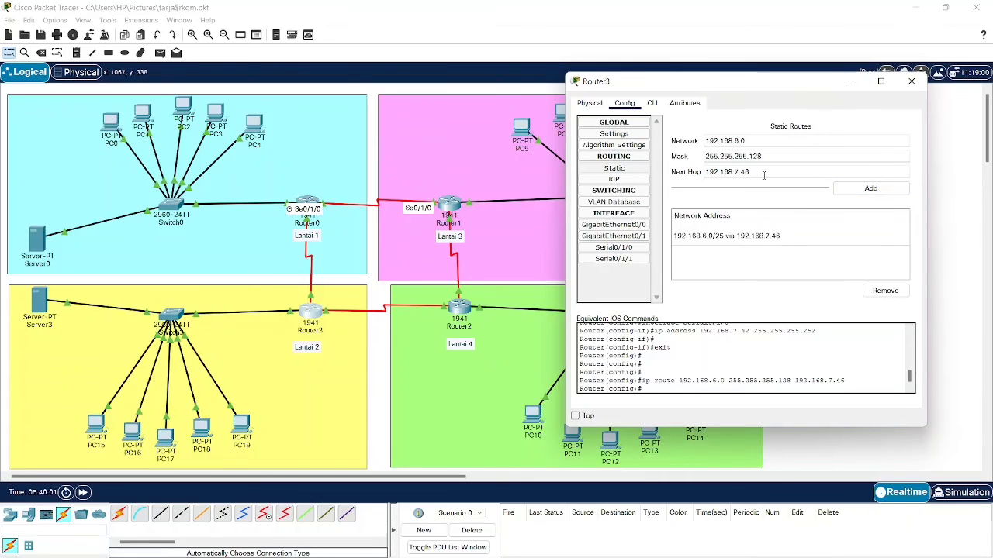
pyautogui.click(850, 81)
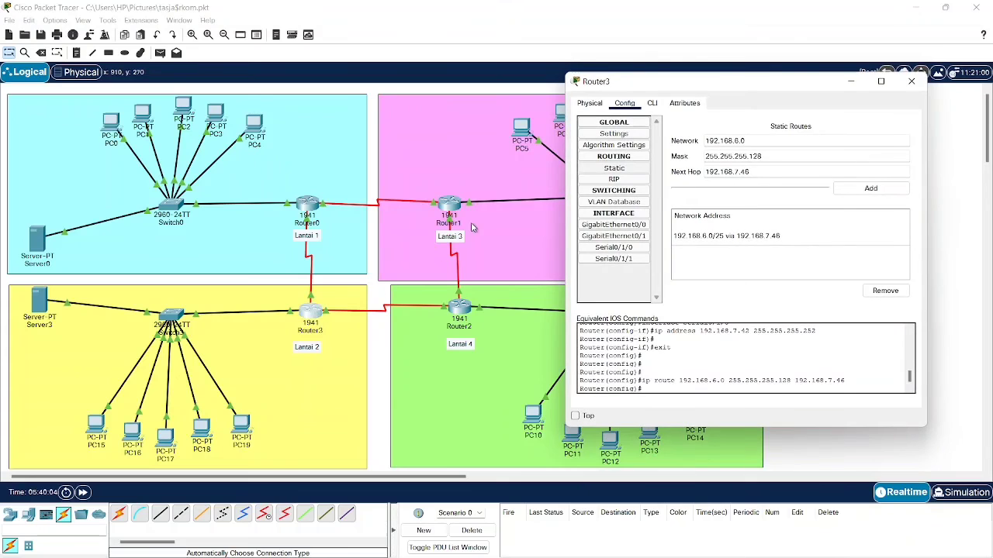
pyautogui.moveTo(634, 538)
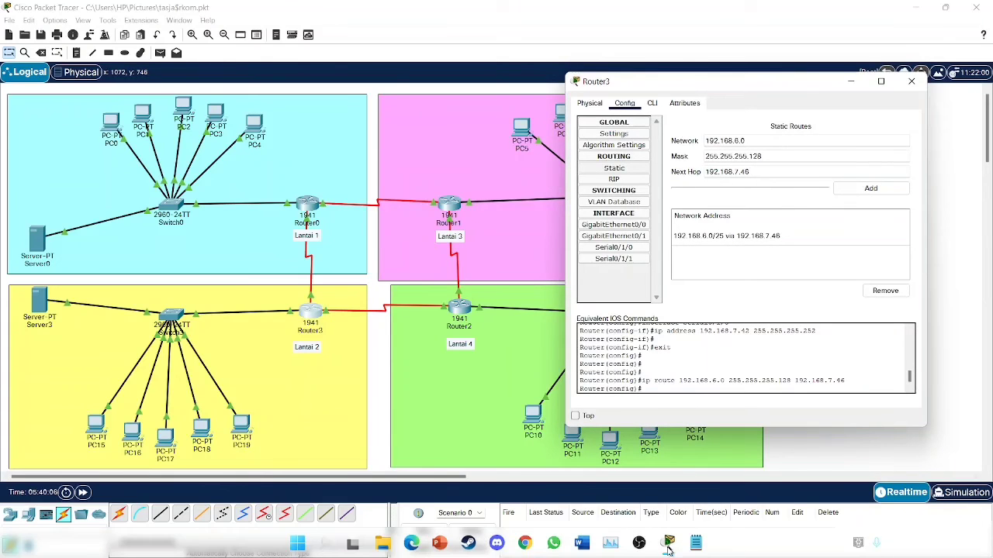
pyautogui.click(696, 542)
# - Copy the Lantai 3 network 192.168.6.192 from the subnet notes into Router3's Network field
pyautogui.scroll(-4, 71, 243)
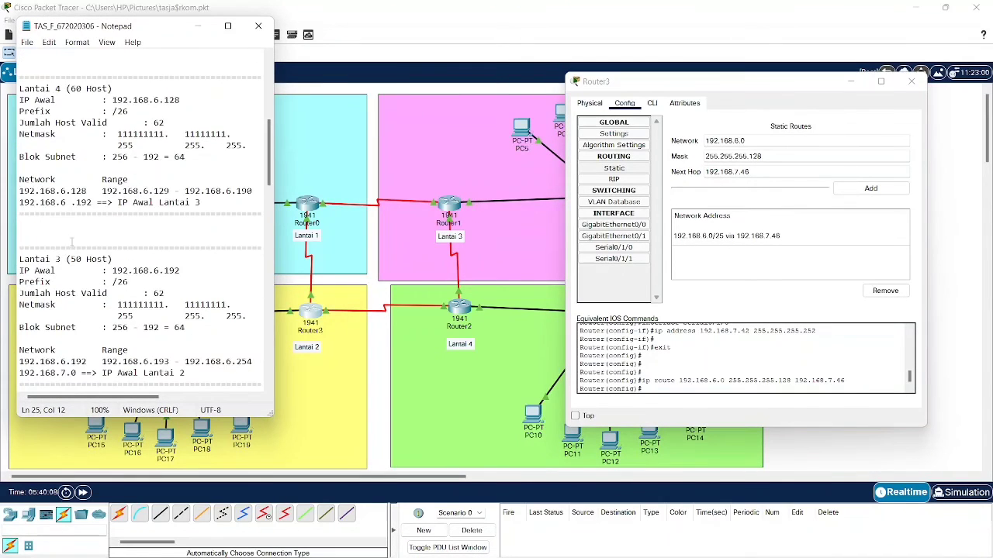
pyautogui.scroll(-4, 39, 304)
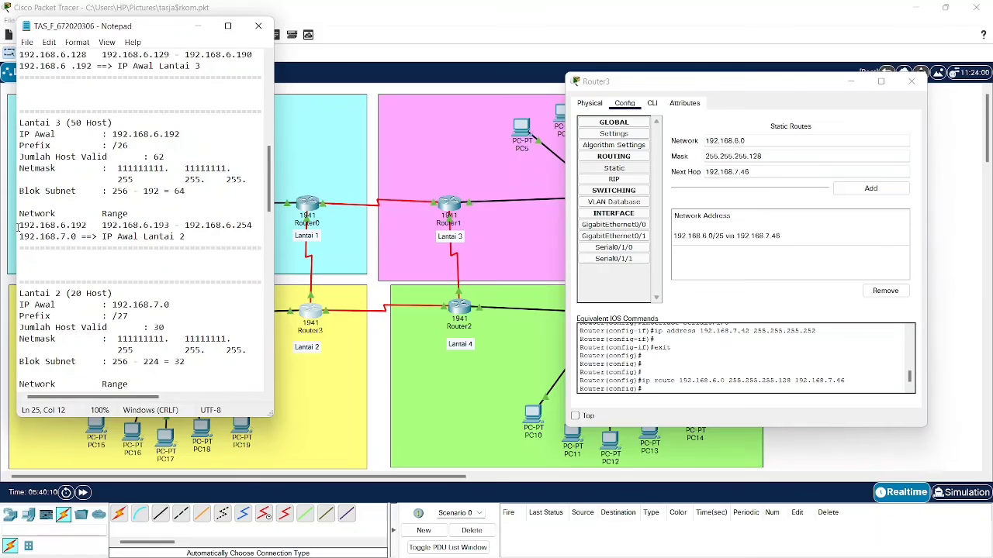
pyautogui.moveTo(20, 225); pyautogui.dragTo(90, 225)
pyautogui.hotkey('ctrl', 'c')
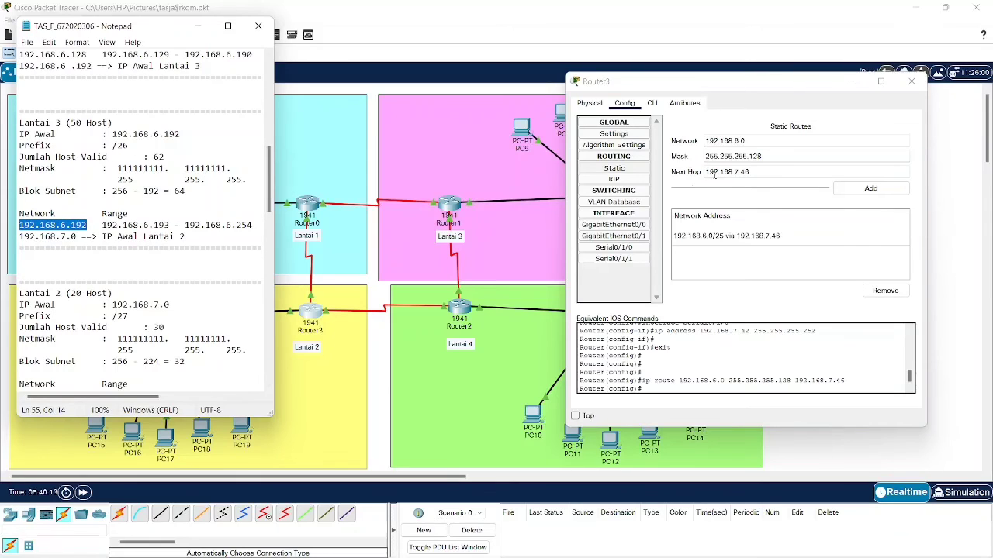
pyautogui.moveTo(745, 141); pyautogui.dragTo(699, 148)
pyautogui.hotkey('ctrl', 'v')
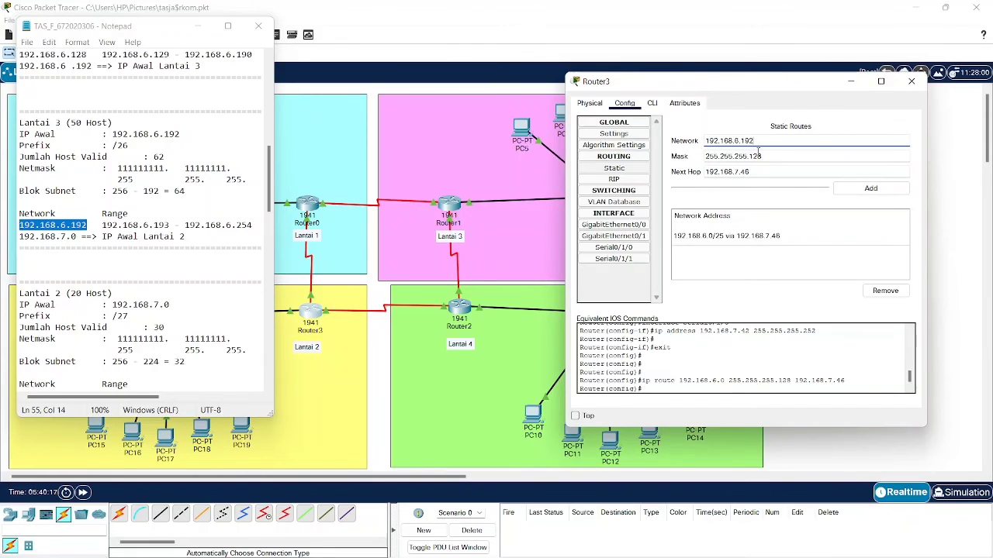
pyautogui.click(769, 156)
# - Copy Router1's Serial0/1/0 address 192.168.7.34
pyautogui.click(851, 81)
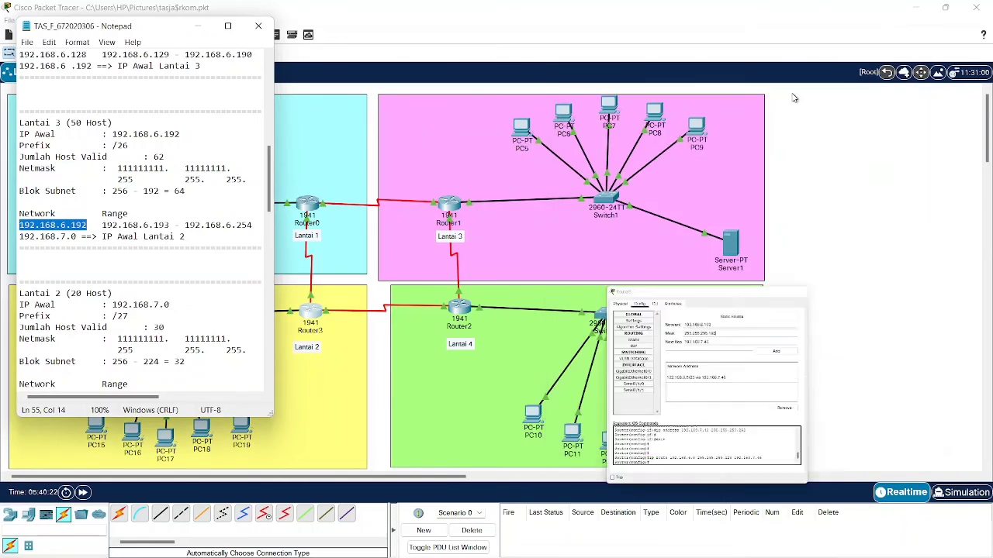
pyautogui.click(393, 166)
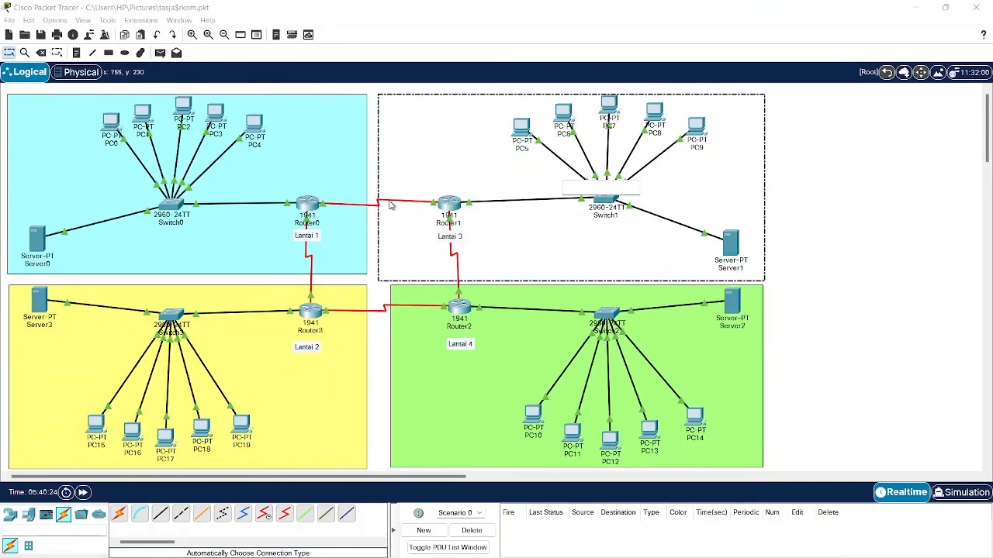
pyautogui.click(376, 195)
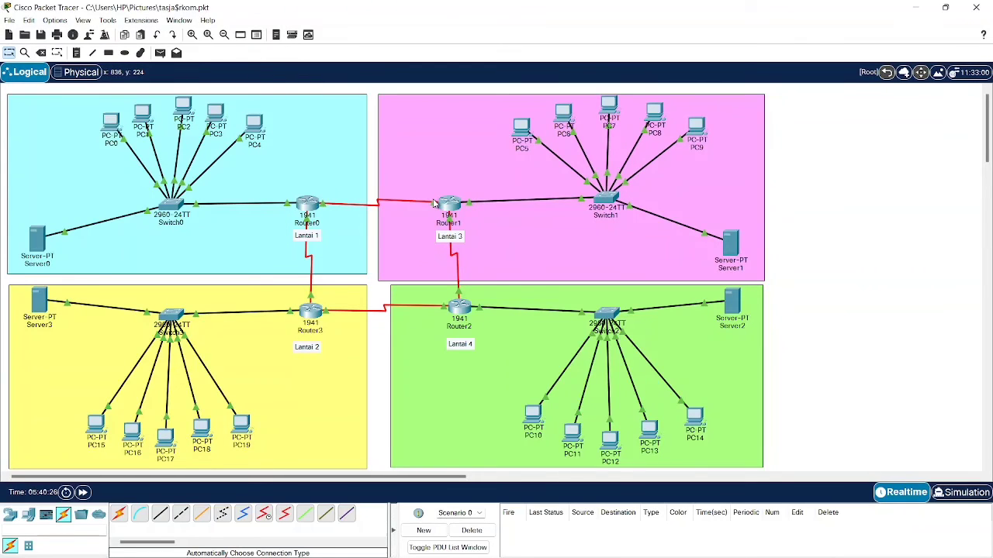
pyautogui.click(447, 204)
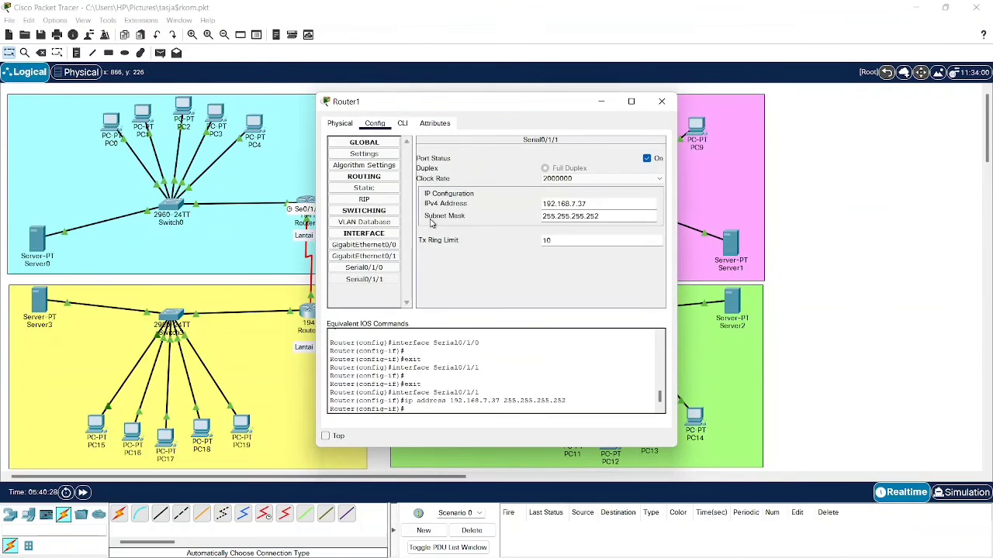
pyautogui.click(385, 281)
pyautogui.click(386, 268)
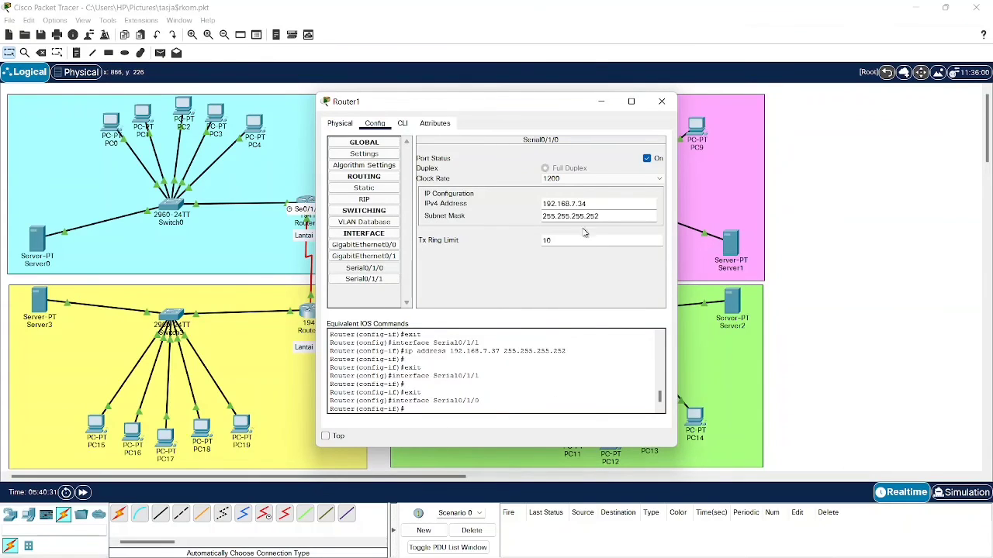
pyautogui.doubleClick(592, 203)
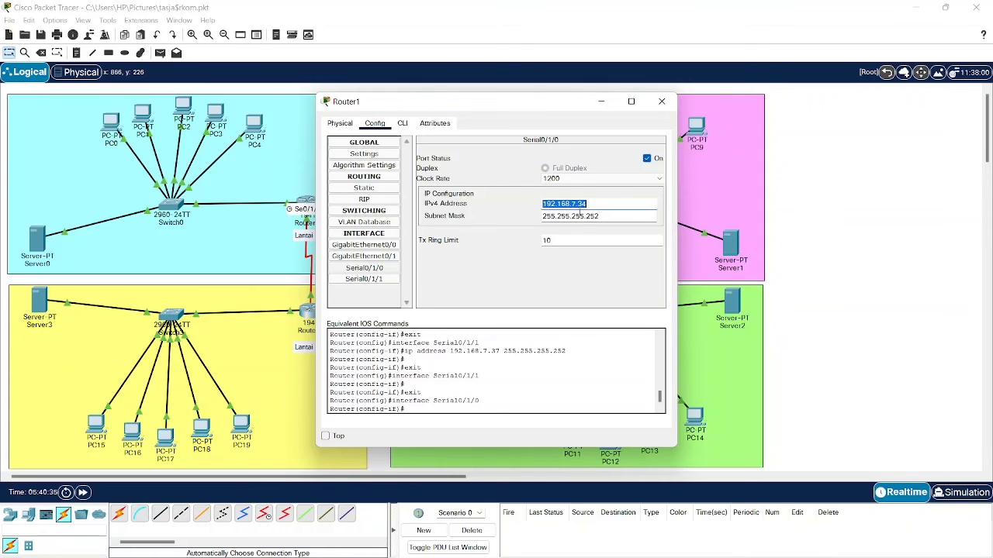
pyautogui.click(600, 102)
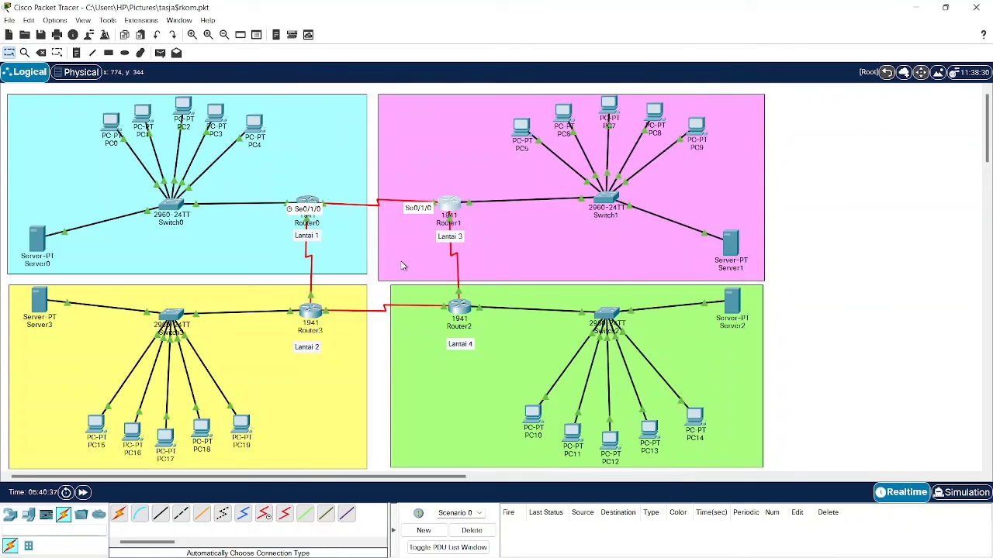
# - Add Router3's route to 192.168.6.192/26 with next hop 192.168.7.34
pyautogui.click(310, 309)
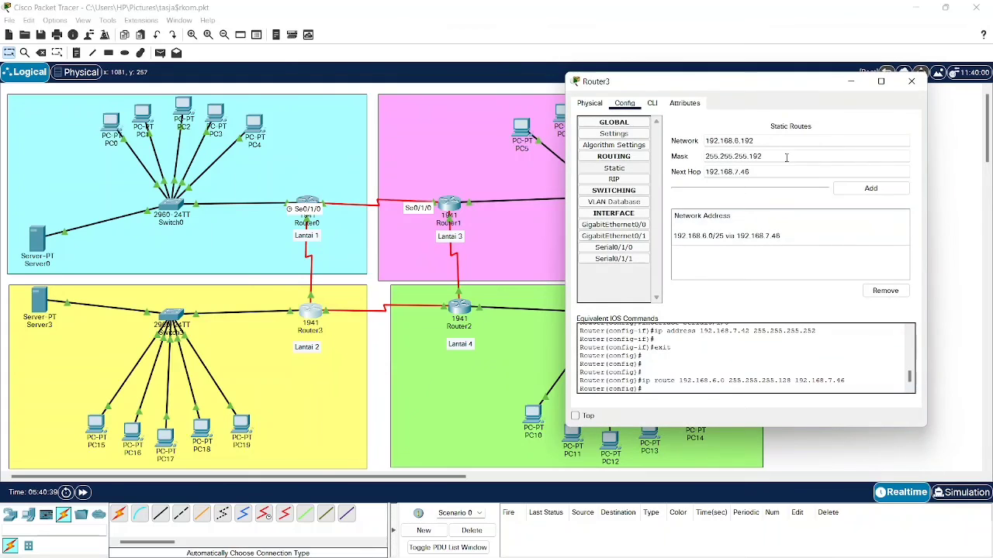
pyautogui.tripleClick(756, 173)
pyautogui.write('192.168.7.34')
pyautogui.click(868, 191)
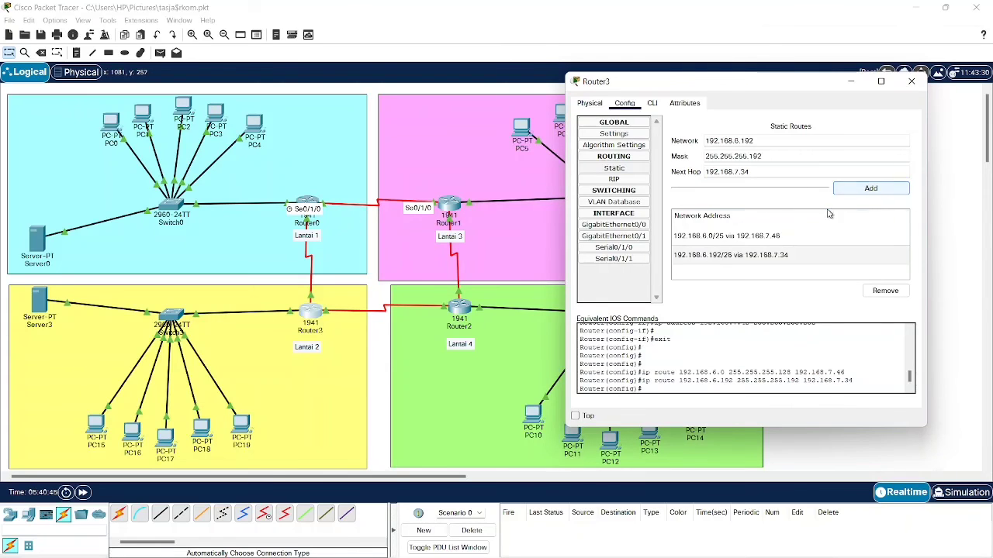
pyautogui.click(853, 84)
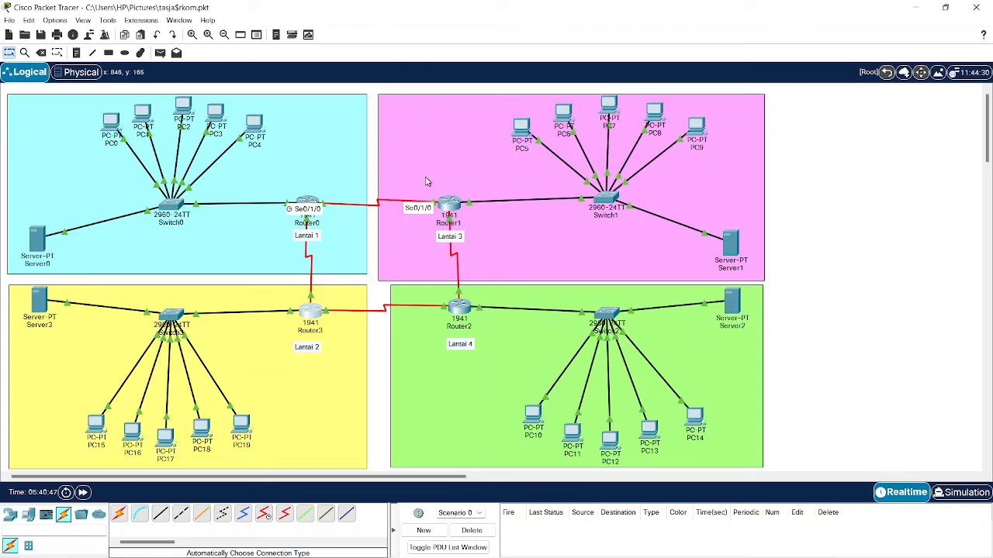
# - Copy the Lantai 4 network address 192.168.6.128 from the subnet notes
pyautogui.click(320, 317)
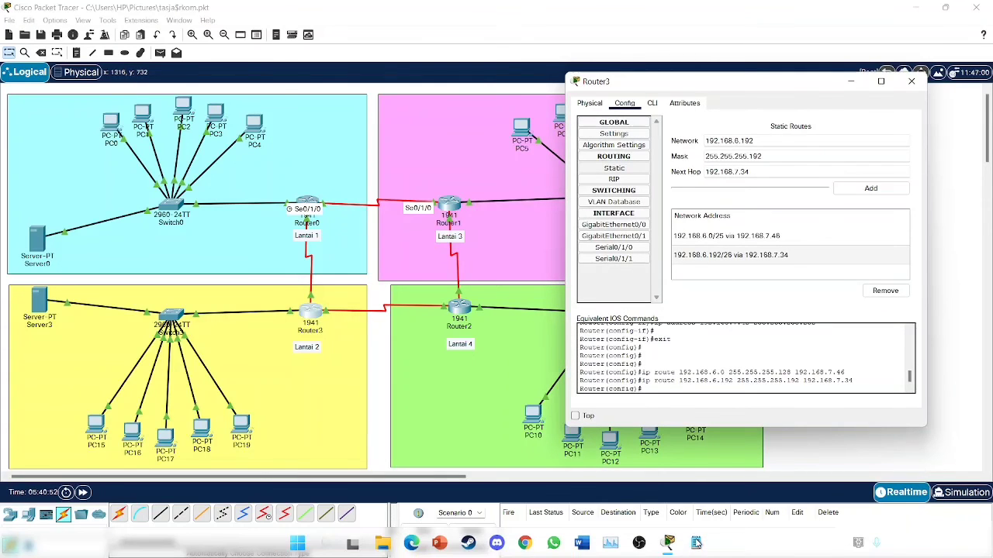
pyautogui.click(698, 543)
pyautogui.scroll(-9, 84, 148)
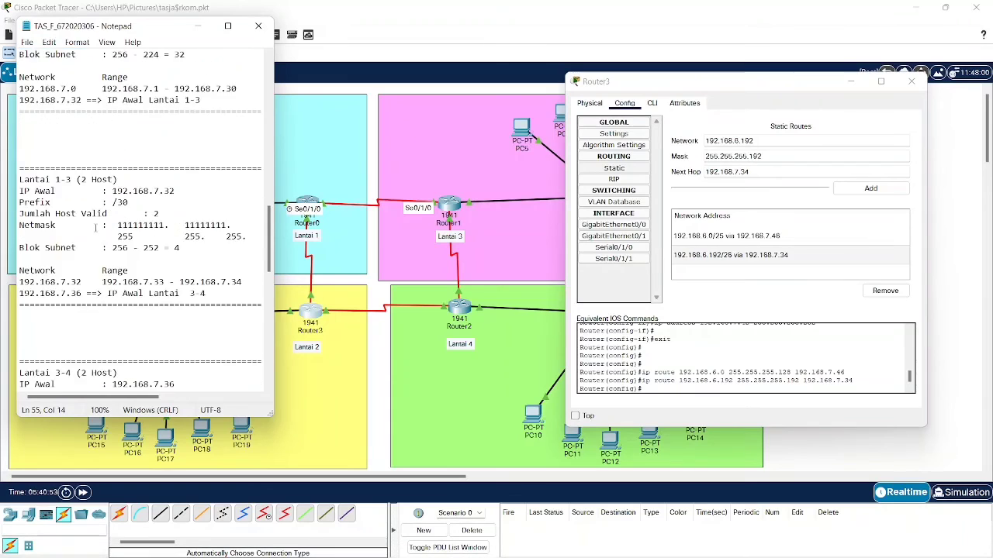
pyautogui.scroll(18, 96, 226)
pyautogui.scroll(5, 96, 226)
pyautogui.scroll(-6, 93, 224)
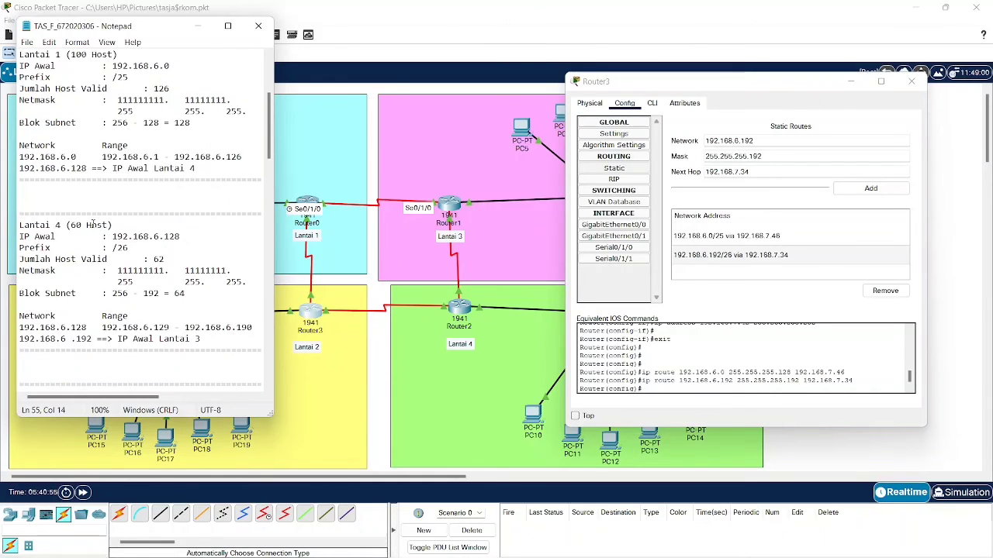
pyautogui.moveTo(19, 327); pyautogui.dragTo(87, 328)
pyautogui.hotkey('ctrl', 'c')
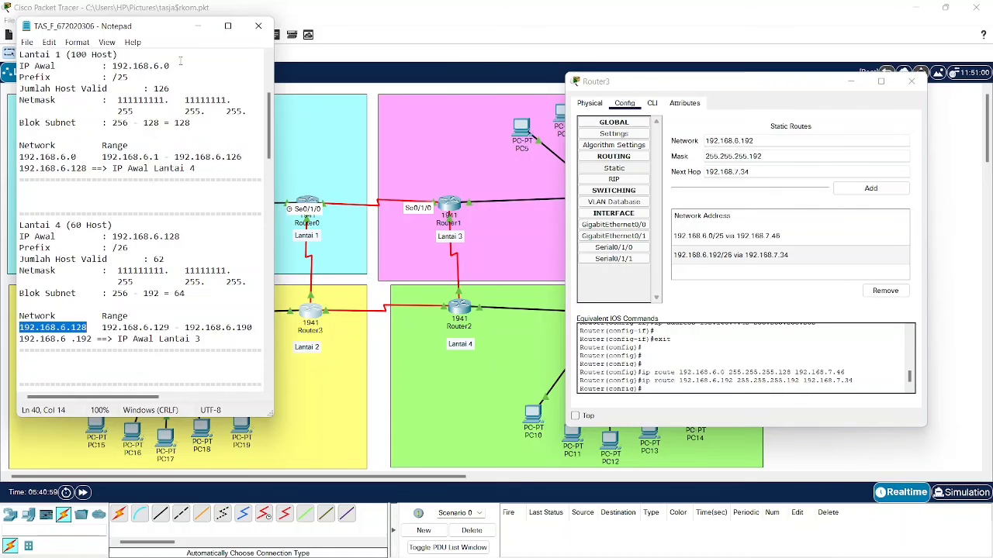
# - Paste 192.168.6.128 into Router3's static route Network field, then close Router3's window
pyautogui.click(197, 26)
pyautogui.moveTo(610, 550)
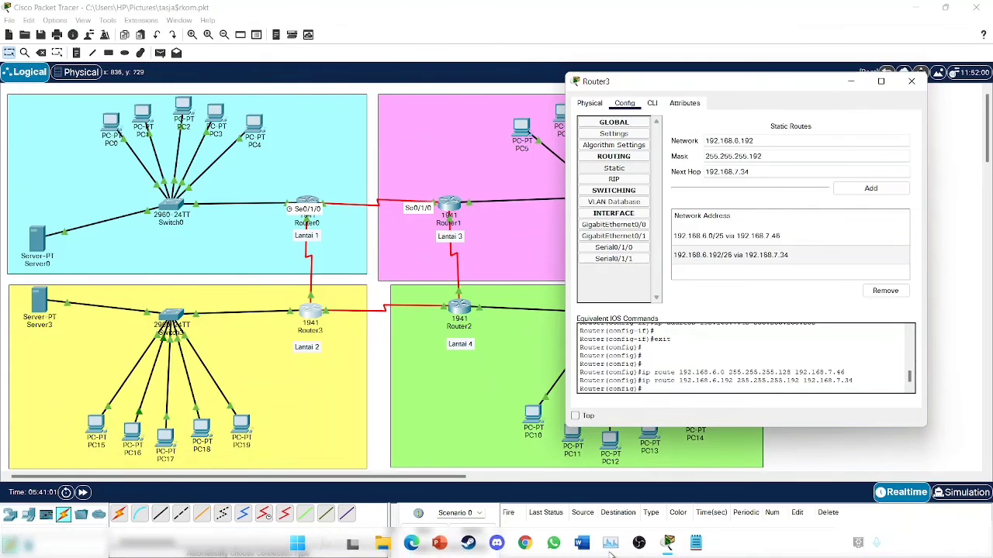
pyautogui.click(694, 545)
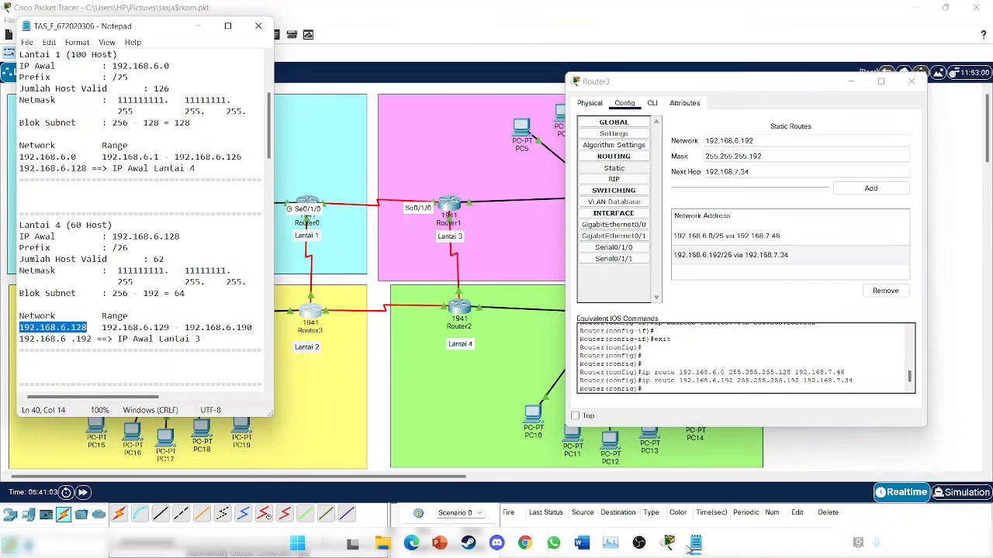
pyautogui.click(690, 546)
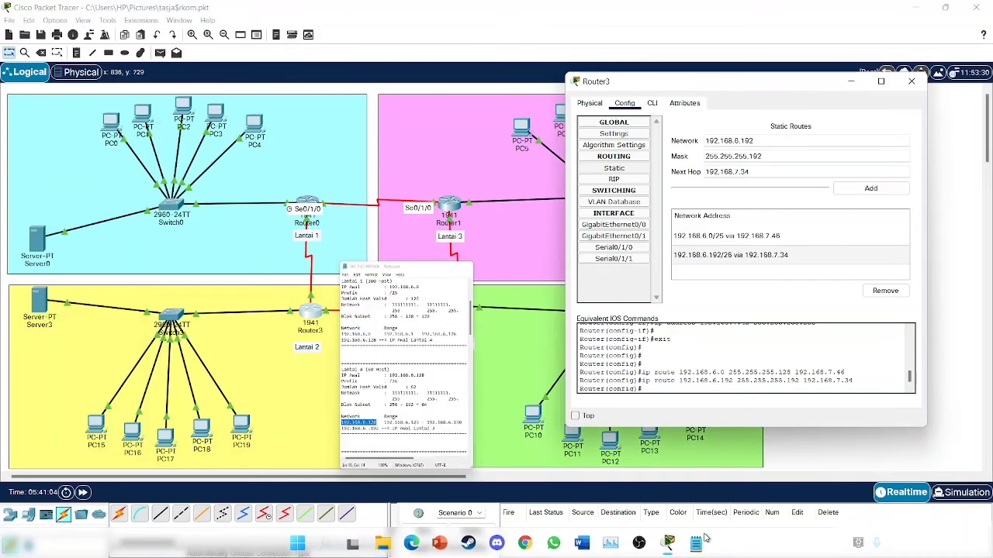
pyautogui.tripleClick(768, 141)
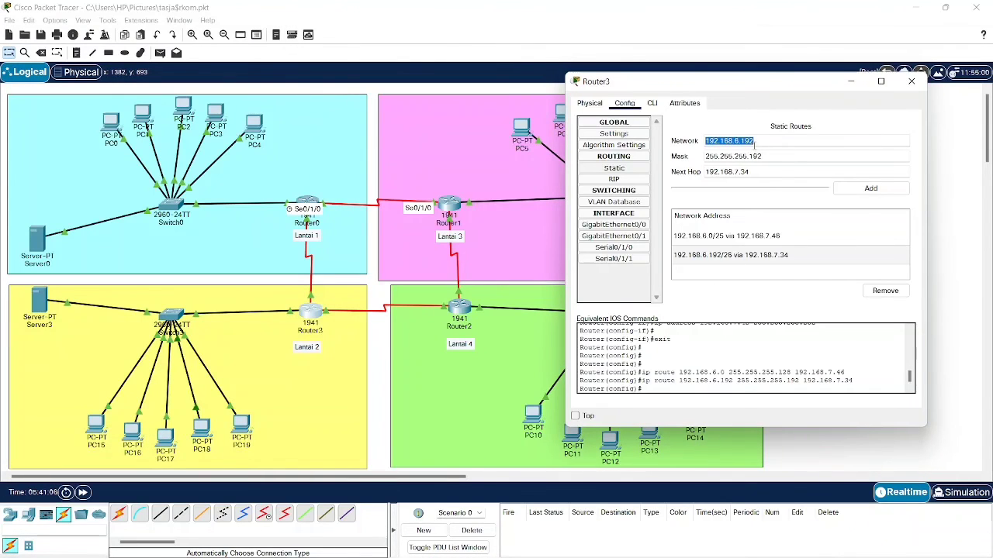
pyautogui.hotkey('ctrl', 'v')
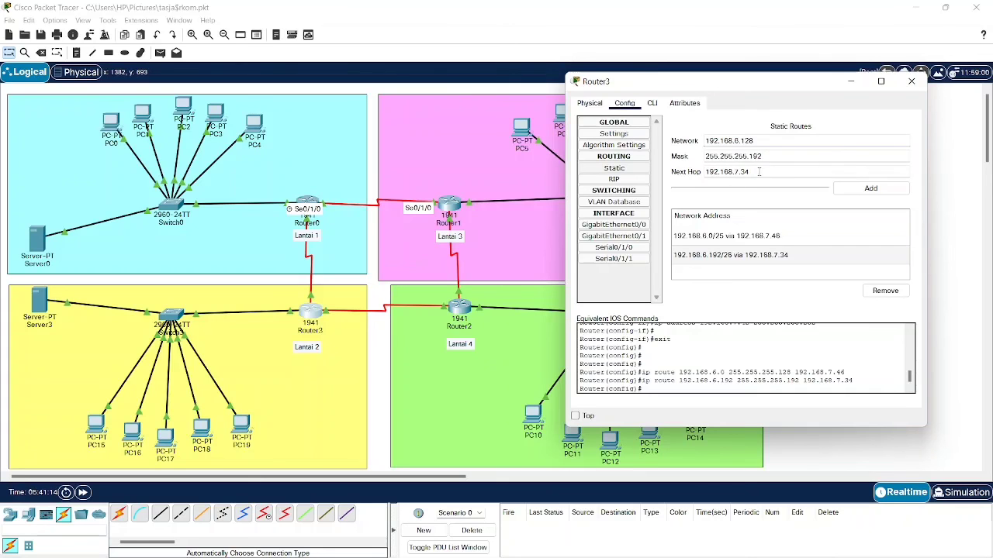
pyautogui.moveTo(750, 172); pyautogui.dragTo(711, 174)
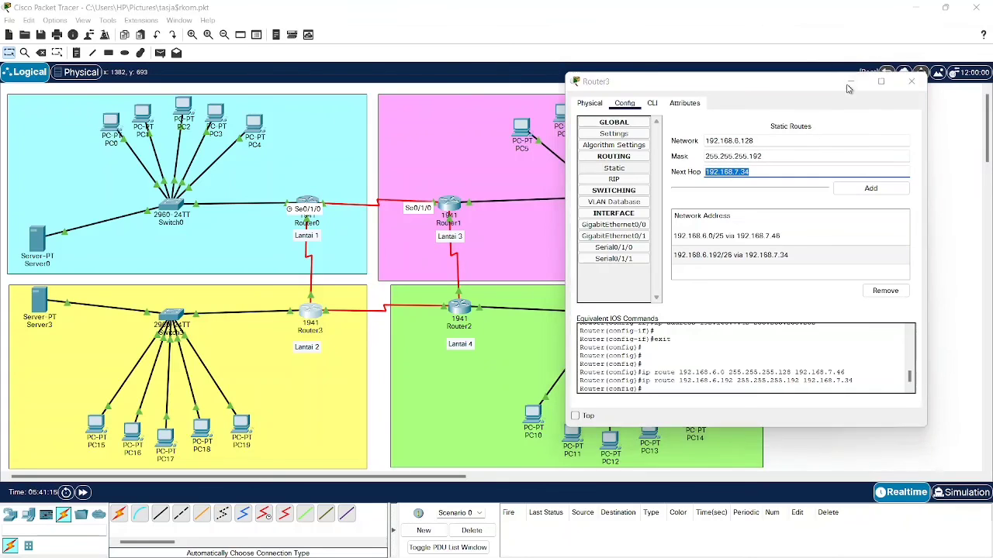
pyautogui.click(912, 81)
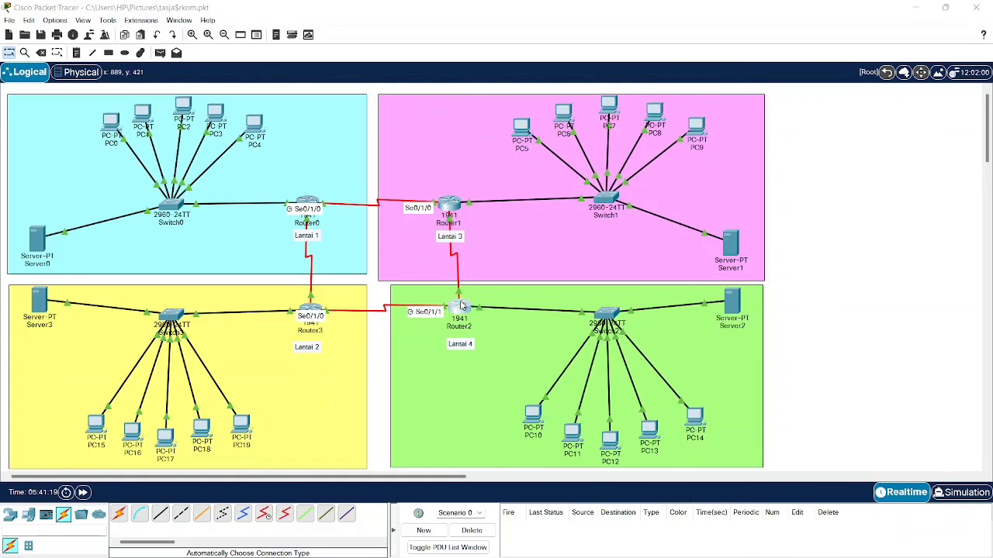
# - Copy Router2's Serial0/1/1 address 192.168.7.41
pyautogui.click(460, 307)
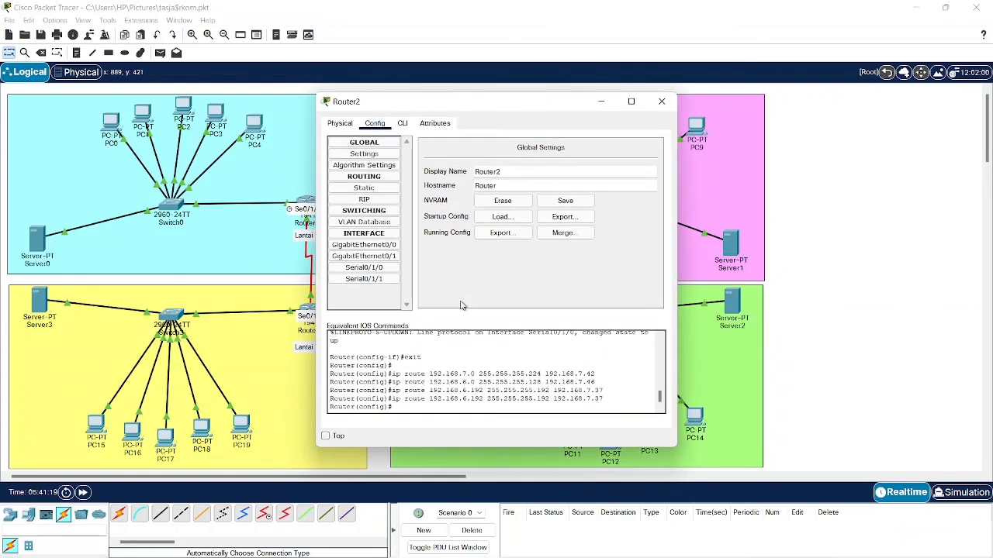
pyautogui.click(386, 272)
pyautogui.click(390, 279)
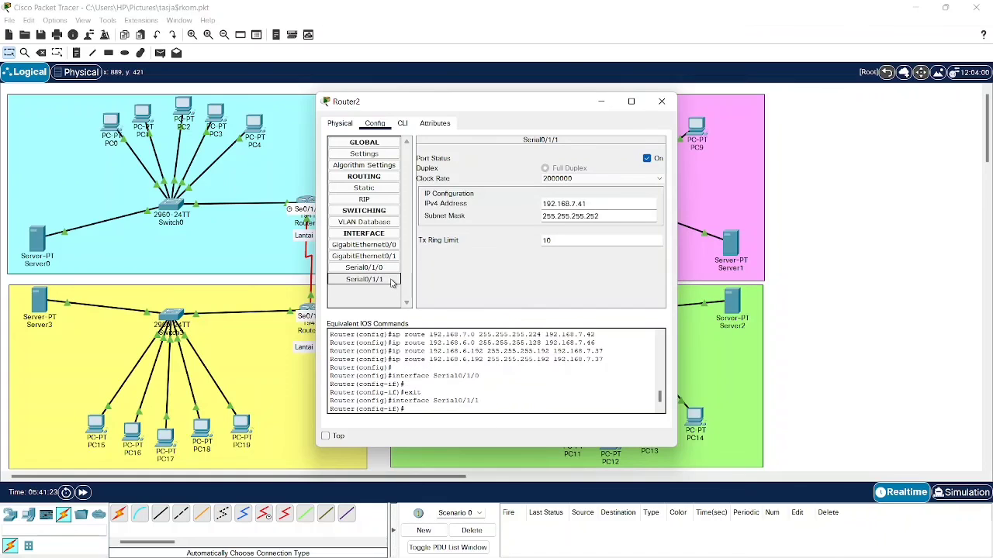
pyautogui.tripleClick(586, 203)
pyautogui.press('super')
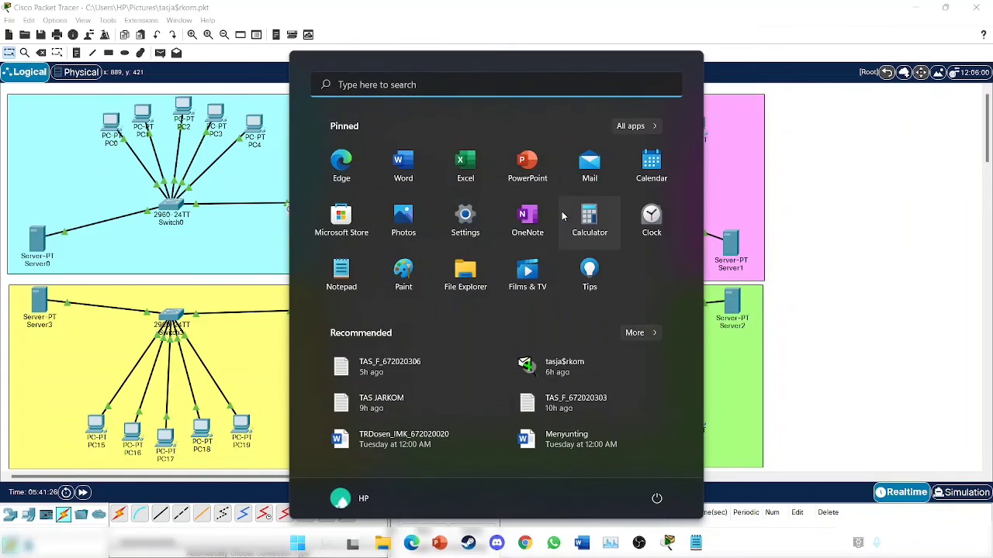
pyautogui.press('super')
pyautogui.press('Tab')
pyautogui.press('BackSpace')
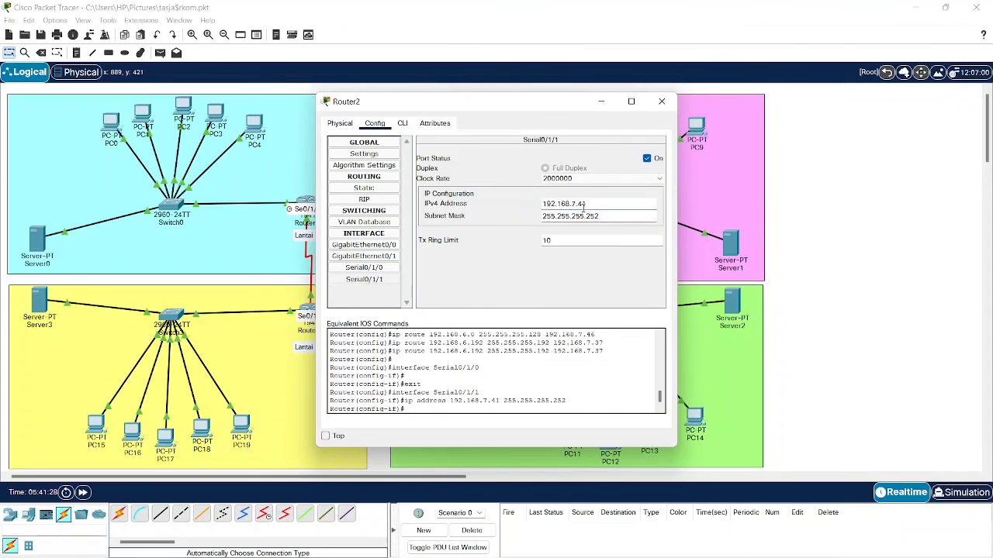
pyautogui.tripleClick(583, 203)
pyautogui.hotkey('ctrl', 'c')
pyautogui.click(602, 102)
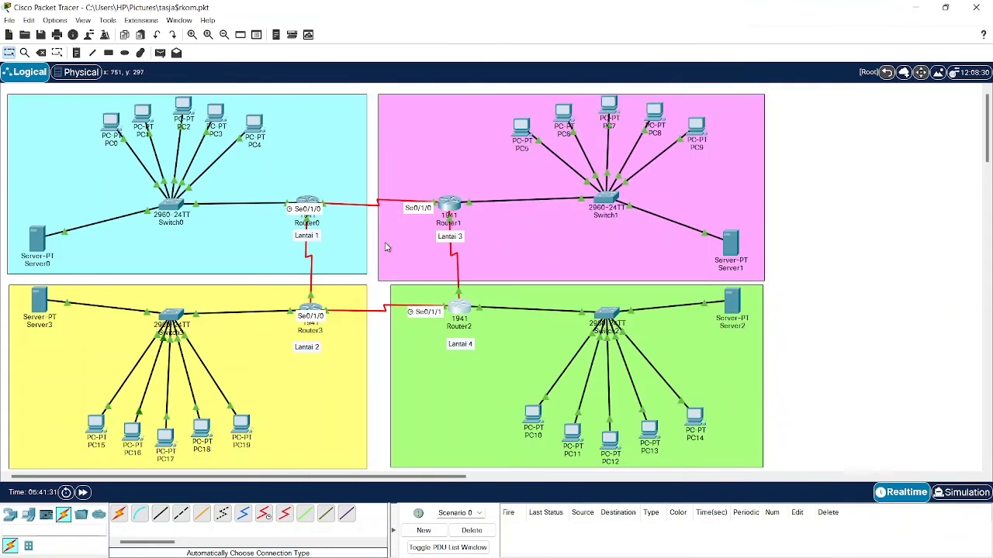
# - Add Router3's route to 192.168.6.128/26 with next hop 192.168.7.41 and close it
pyautogui.doubleClick(308, 306)
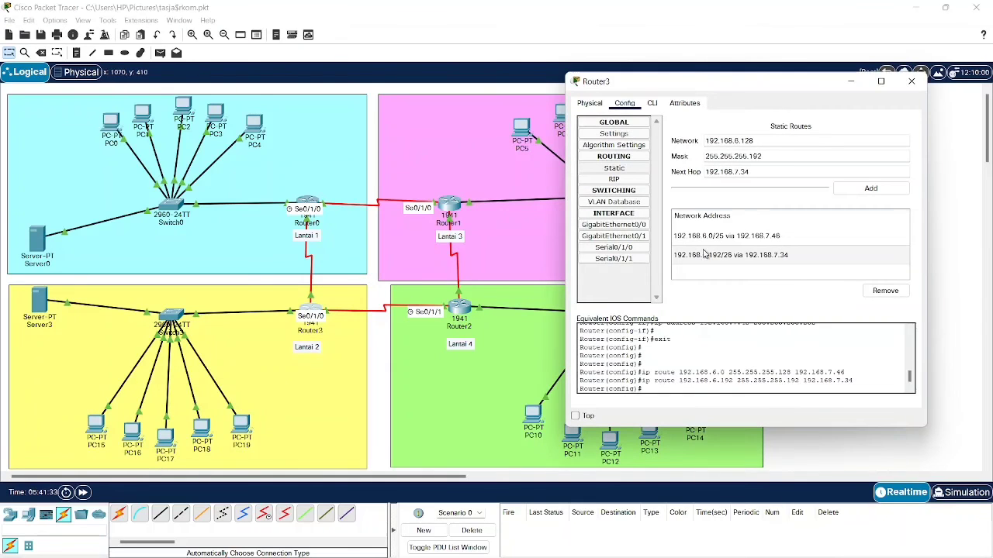
pyautogui.tripleClick(746, 174)
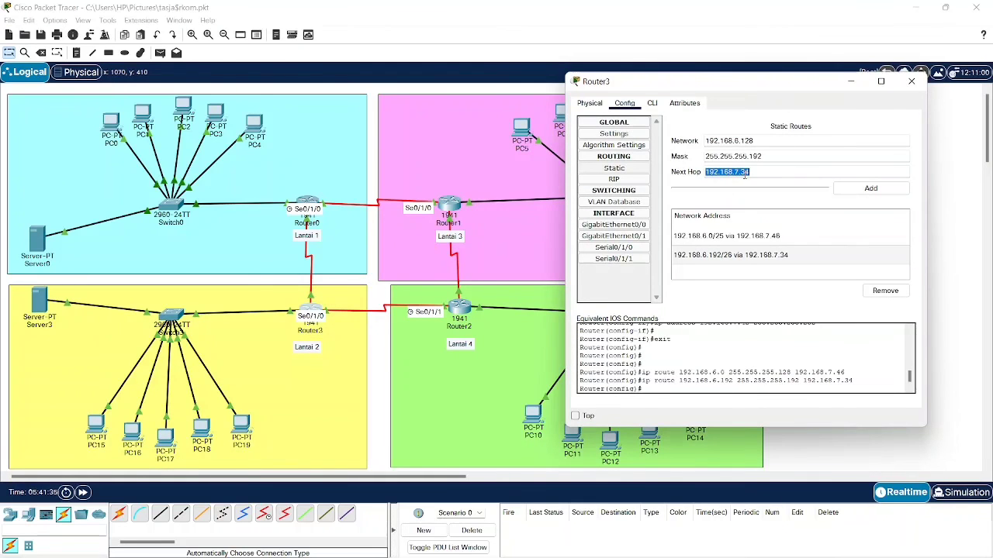
pyautogui.hotkey('ctrl', 'v')
pyautogui.click(845, 194)
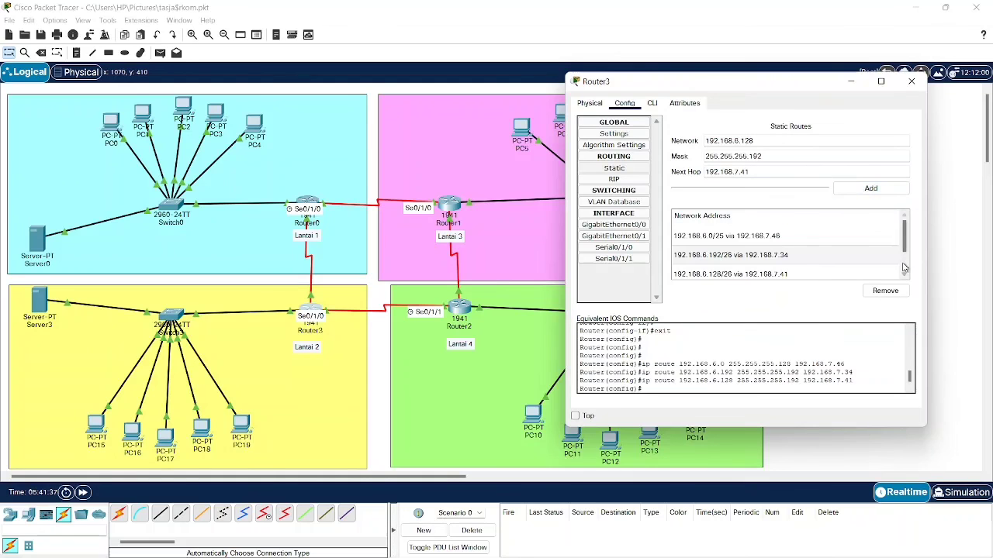
pyautogui.click(911, 80)
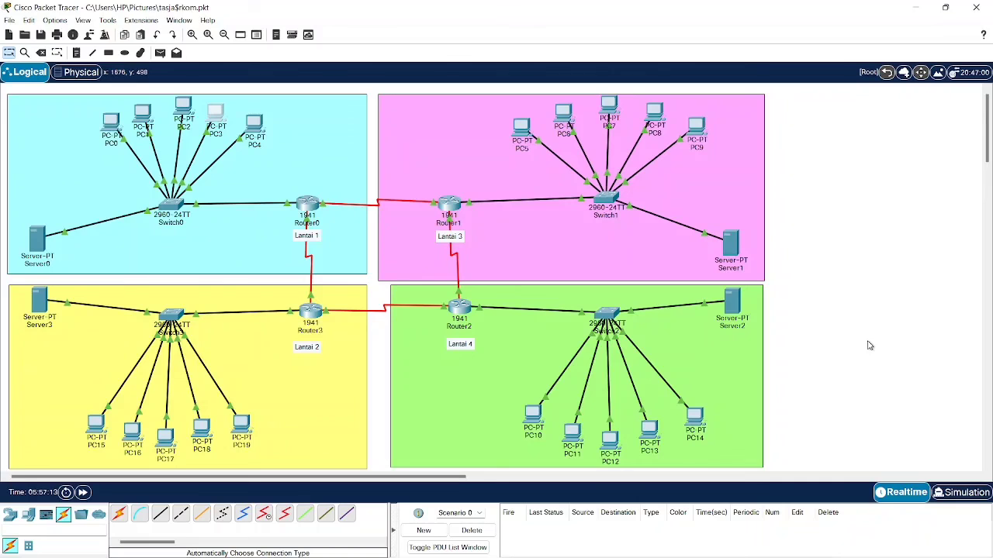
# - Load tasjarkom.com in PC5's web browser
pyautogui.click(522, 128)
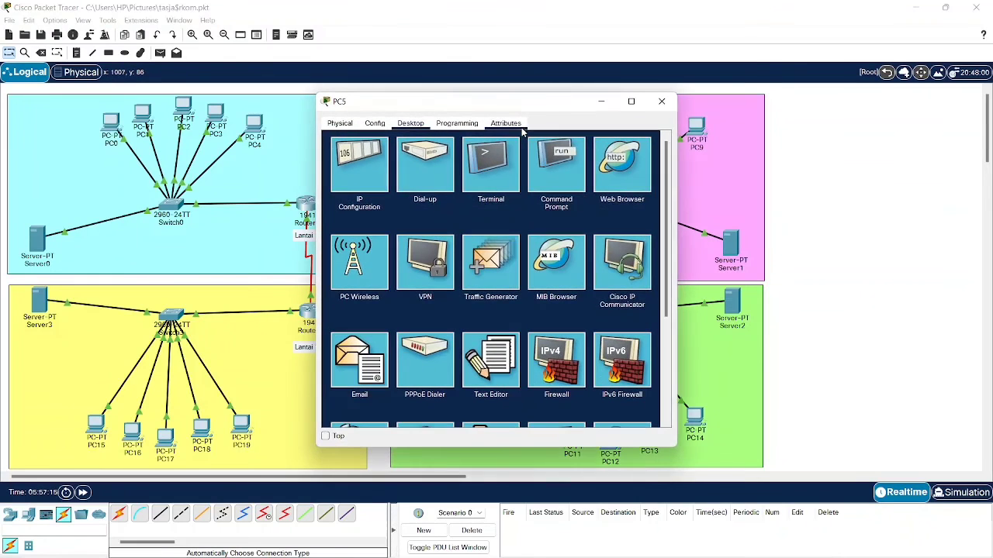
pyautogui.click(626, 172)
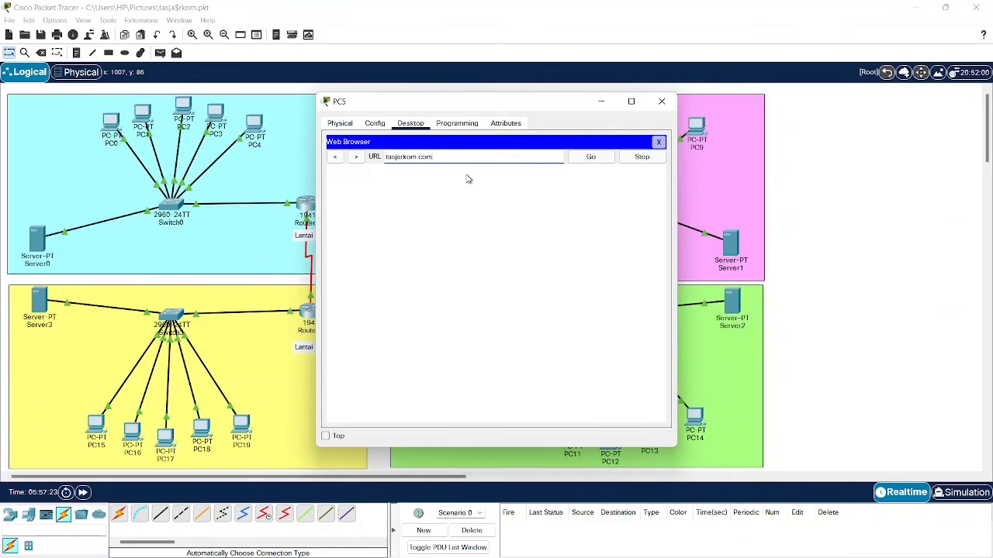
pyautogui.moveTo(458, 157); pyautogui.dragTo(375, 156)
pyautogui.hotkey('ctrl', 'c')
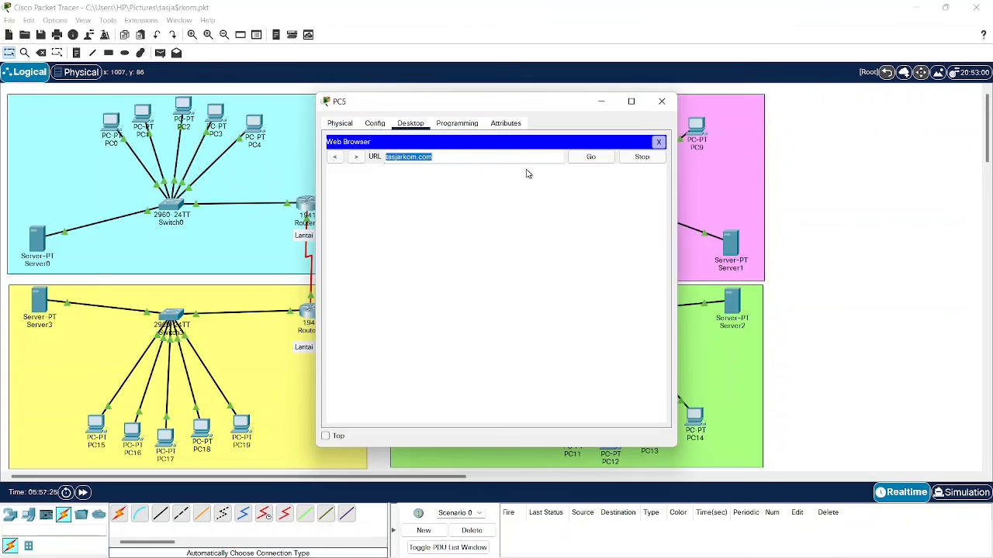
pyautogui.click(590, 157)
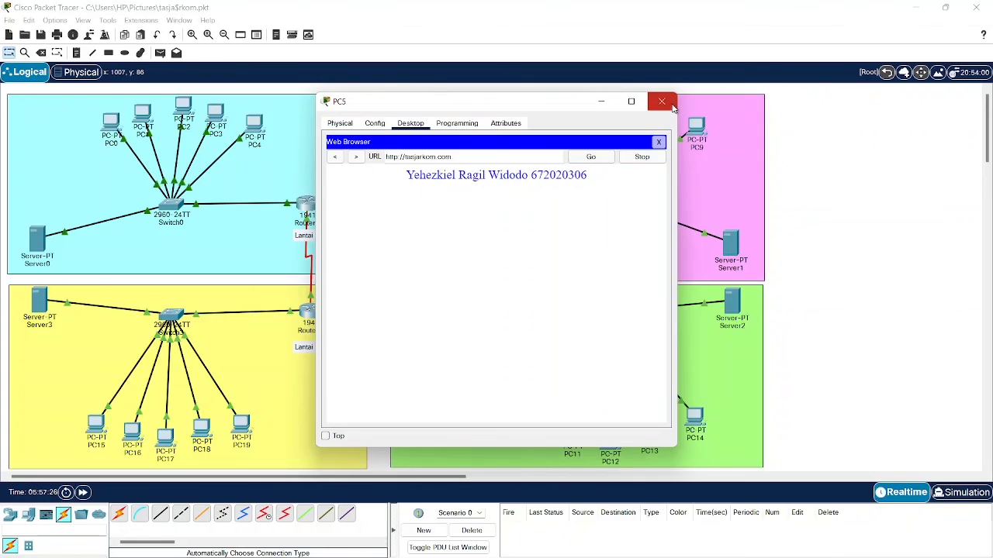
pyautogui.click(662, 100)
# - Load tasjarkom.com in PC13's web browser on the fourth floor
pyautogui.click(639, 427)
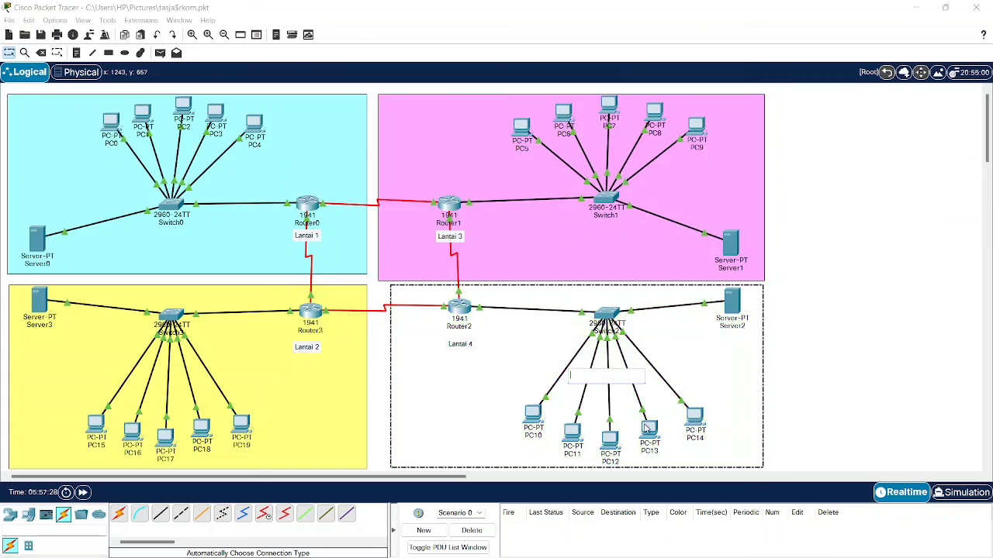
pyautogui.click(647, 429)
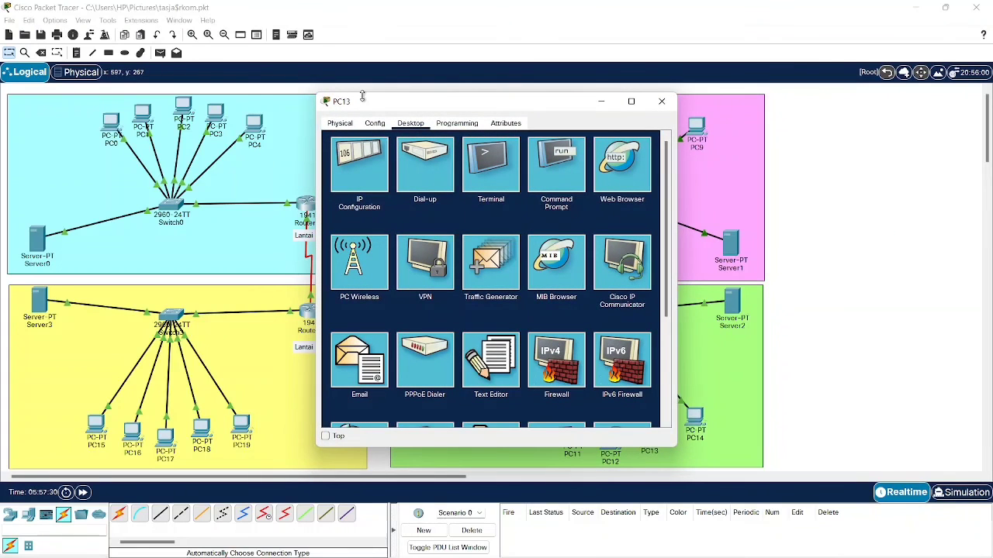
pyautogui.moveTo(478, 108); pyautogui.dragTo(457, 102)
pyautogui.click(589, 175)
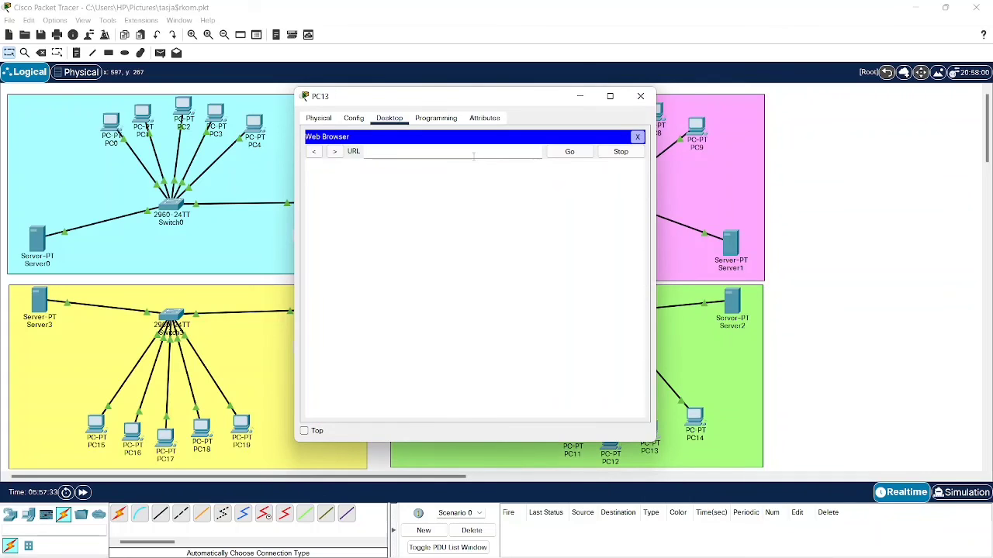
pyautogui.write('tasjarkom.com')
pyautogui.click(591, 151)
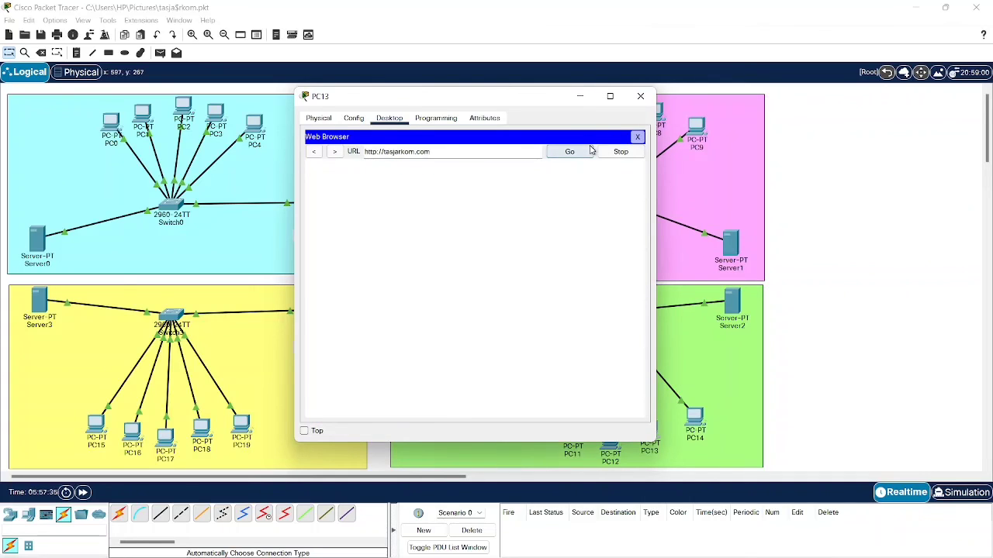
pyautogui.click(640, 98)
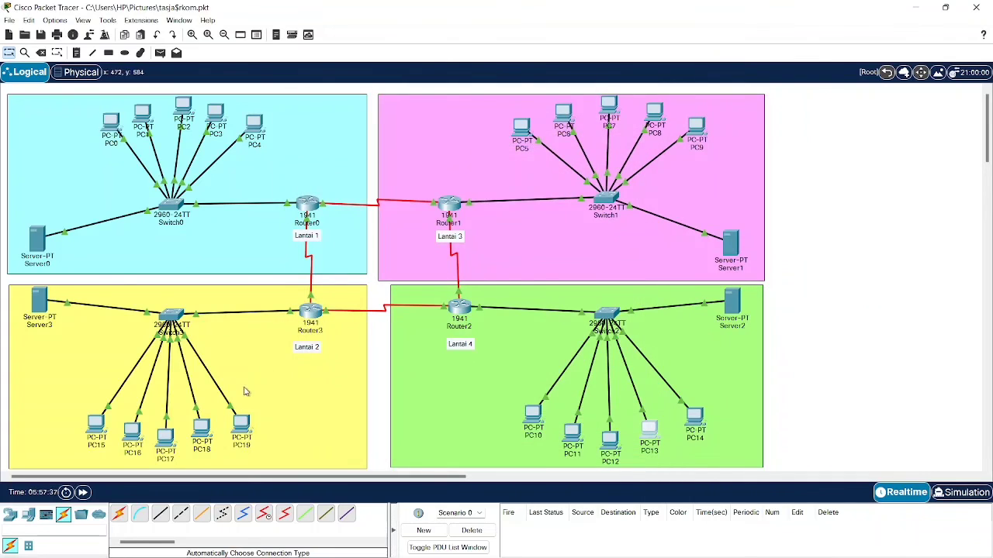
# - Load tasjarkom.com in PC19's web browser
pyautogui.click(241, 423)
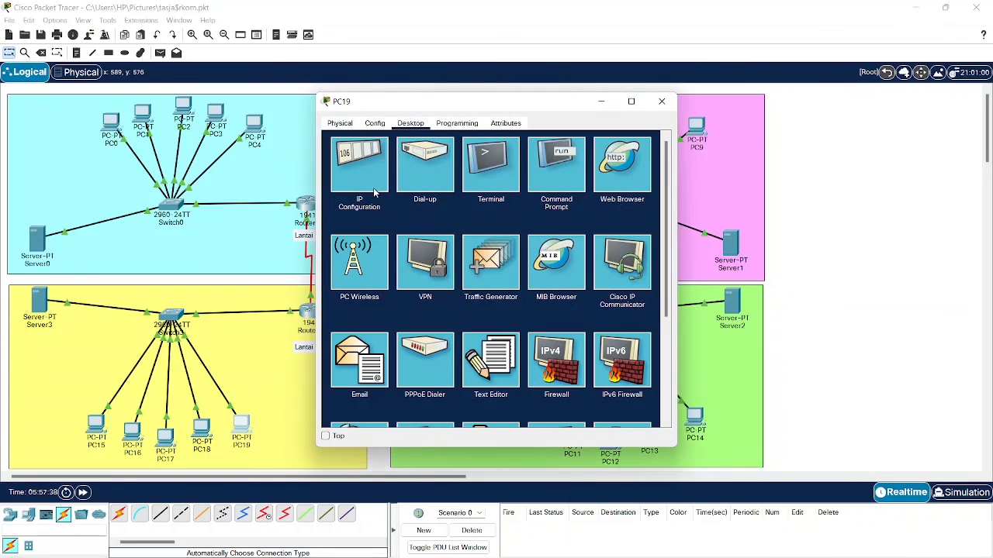
pyautogui.click(623, 164)
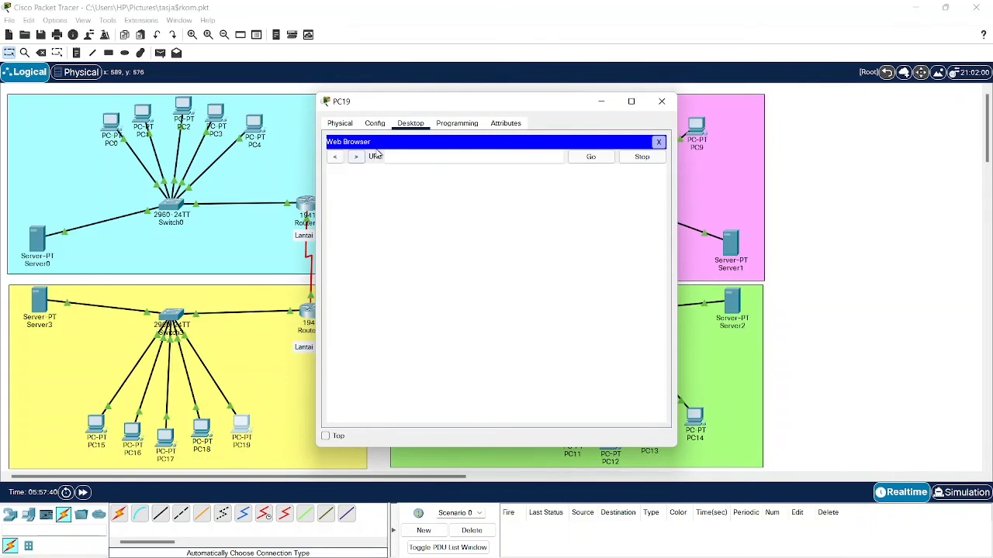
pyautogui.hotkey('ctrl', 'v')
pyautogui.click(602, 157)
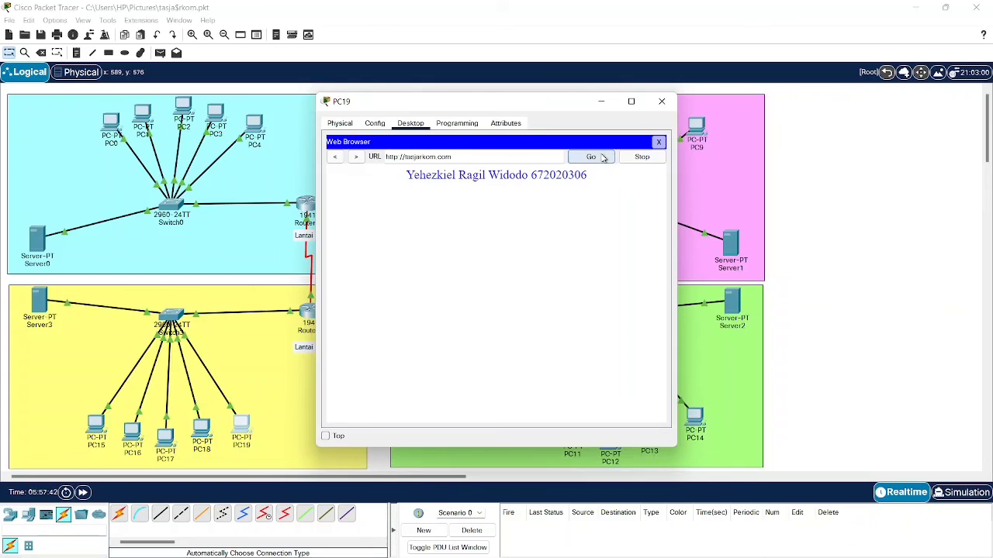
pyautogui.click(661, 101)
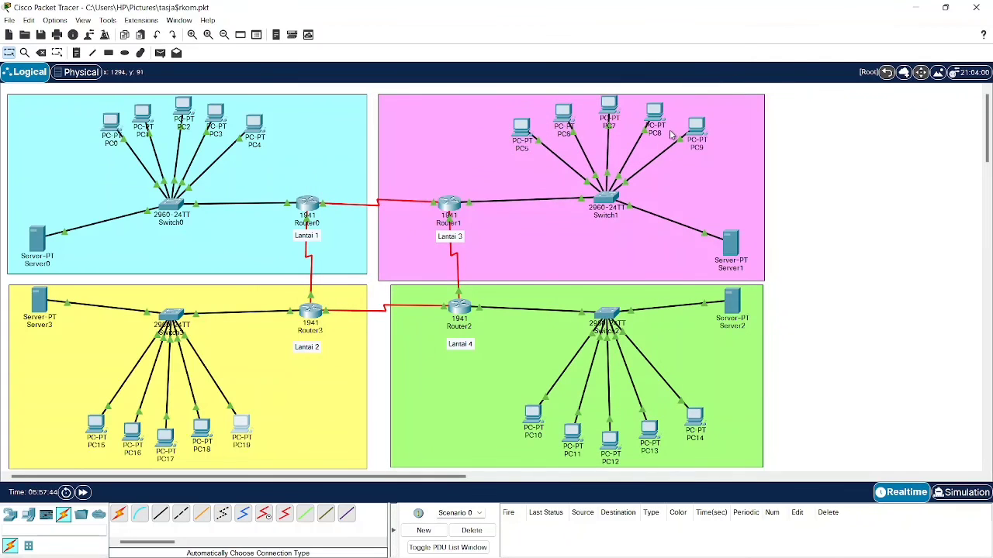